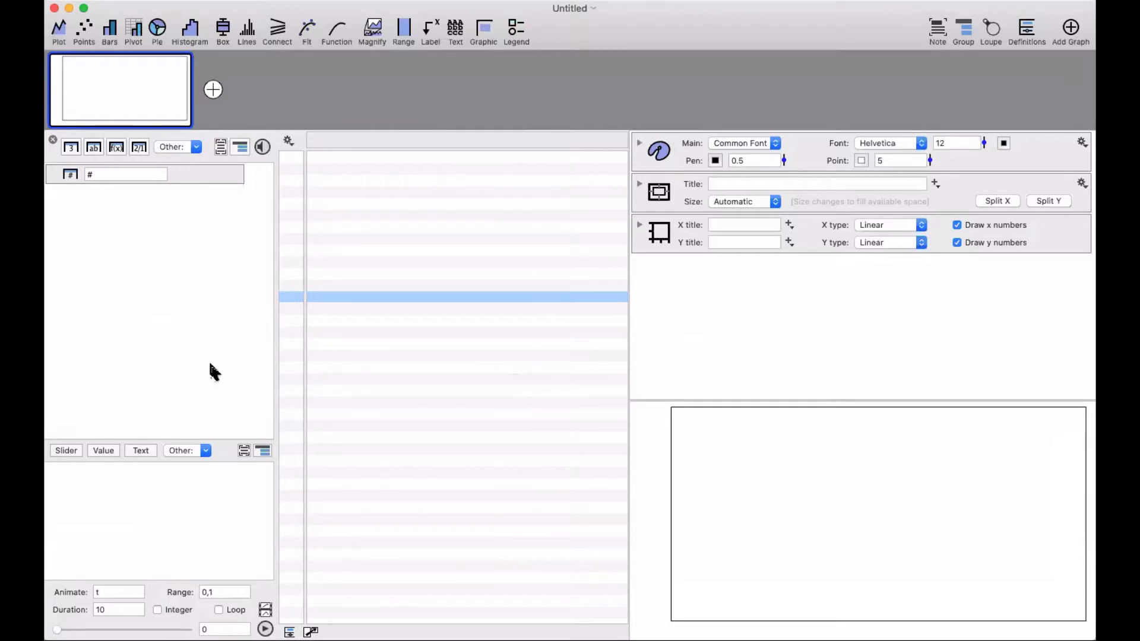
click(184, 175)
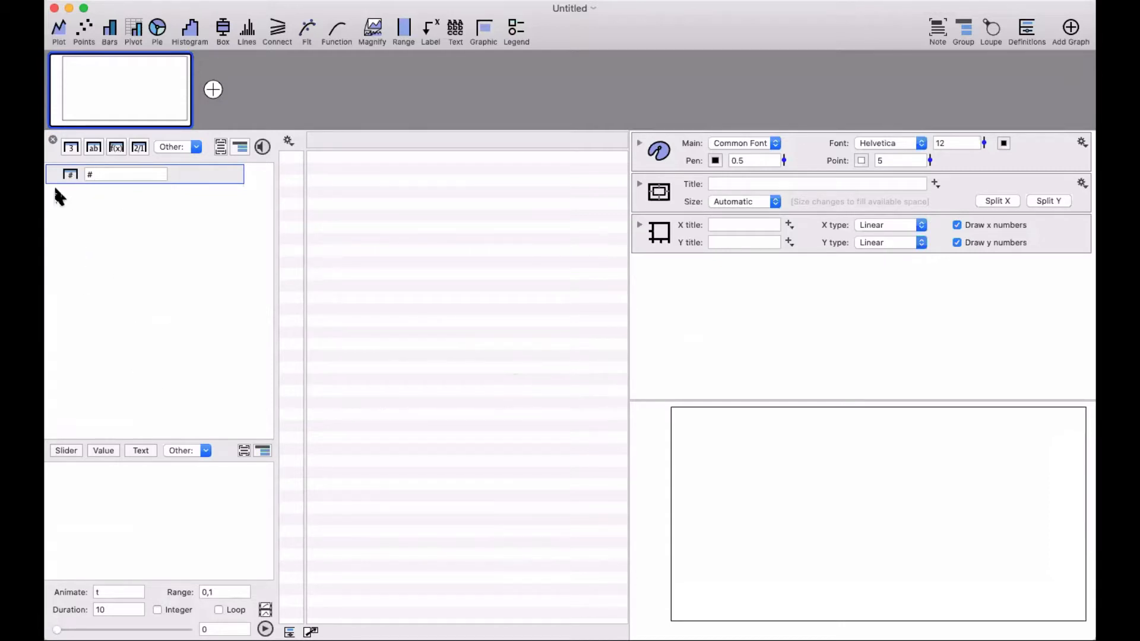
click(101, 173)
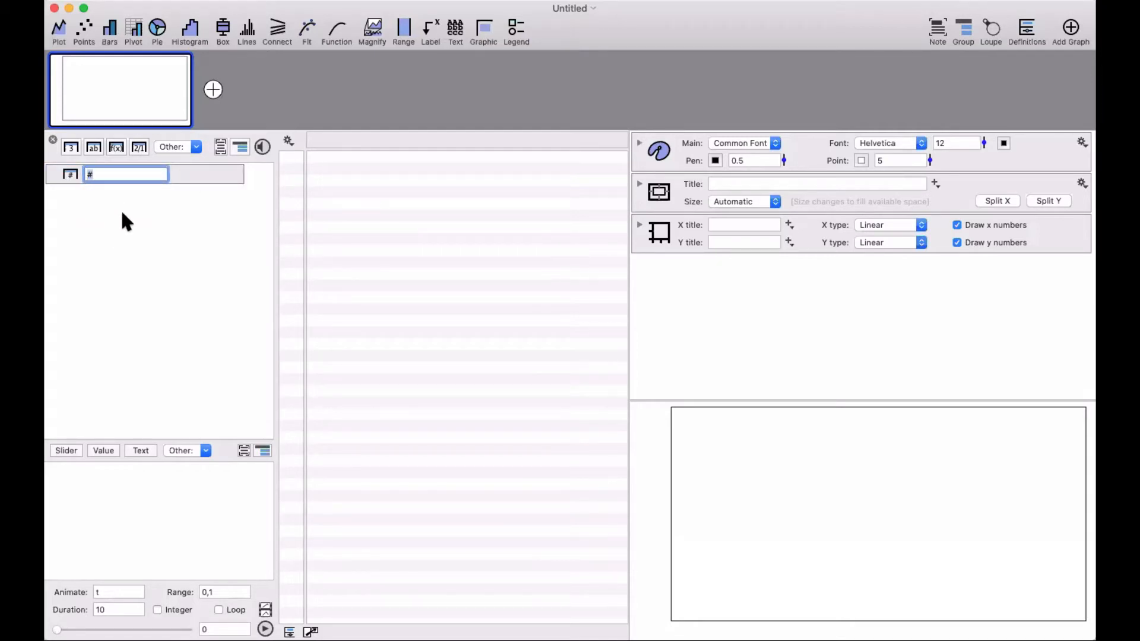
click(68, 180)
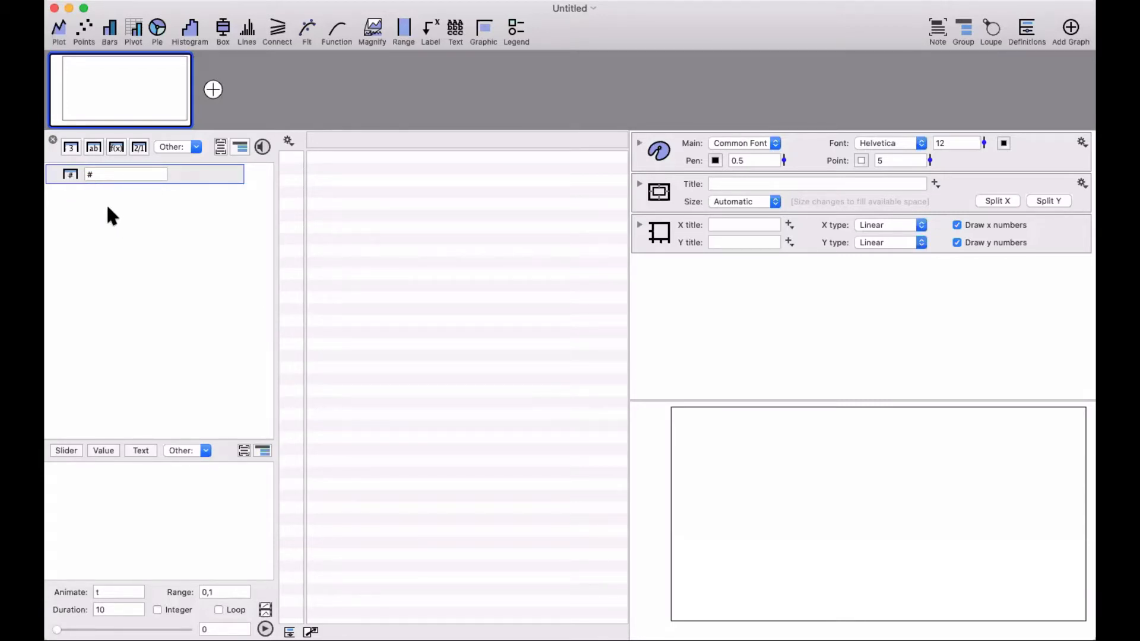
Step: Add a number column named Num to the data table
click(72, 149)
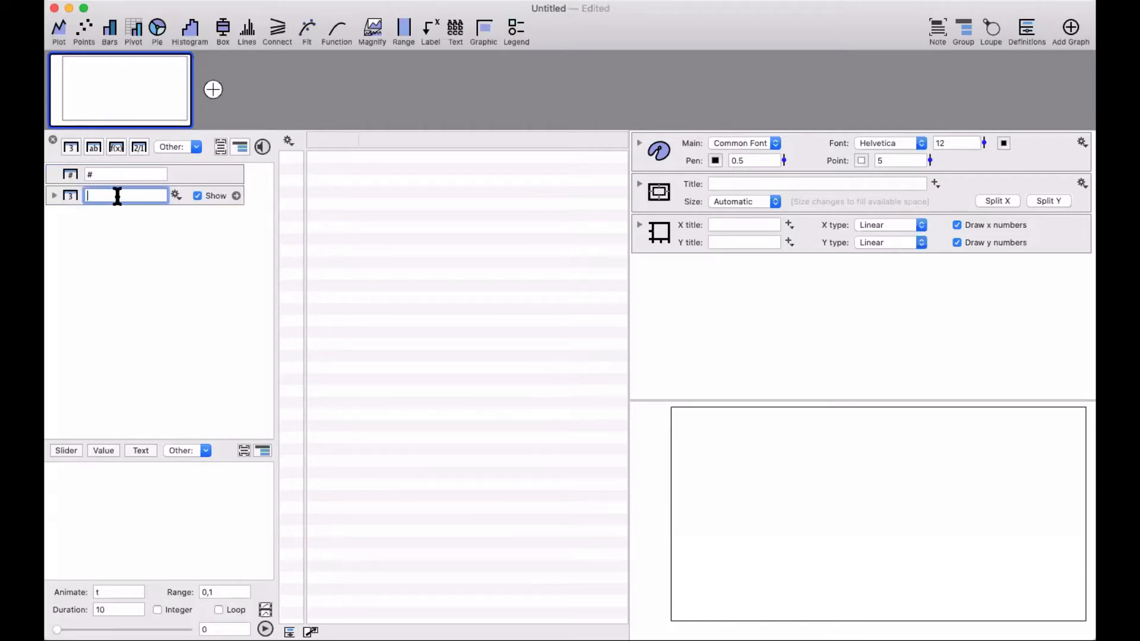
text(Num)
key(Return)
Step: Enter 1, 2 and 3 in the first three rows of the Num column
click(333, 165)
double_click(331, 156)
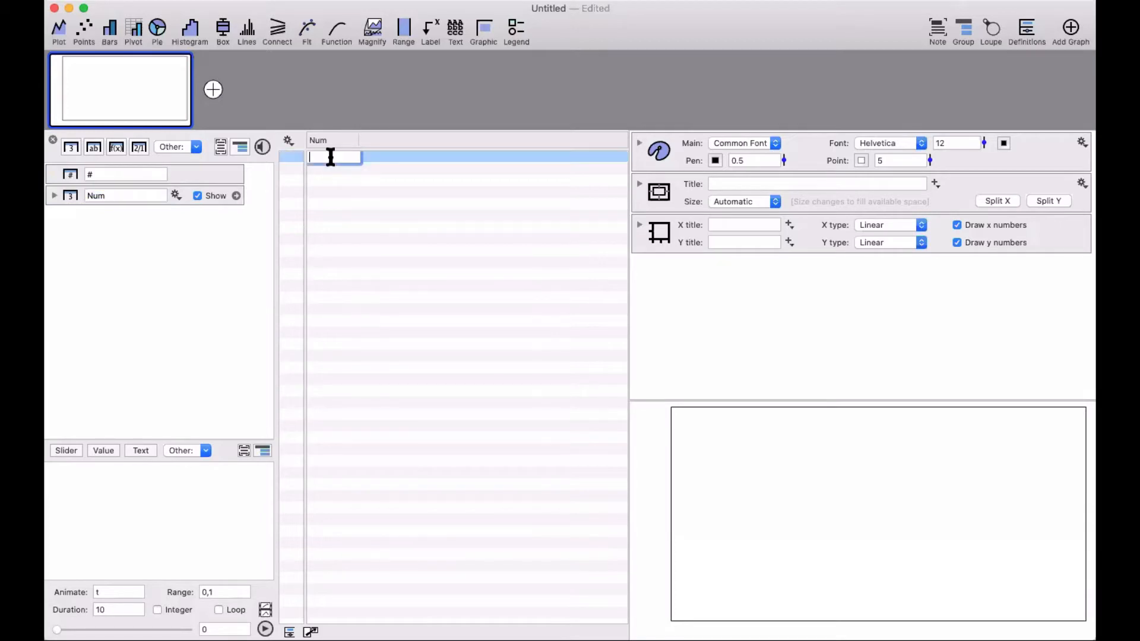
text(1)
key(Return)
text(2)
key(Return)
text(3)
key(Return)
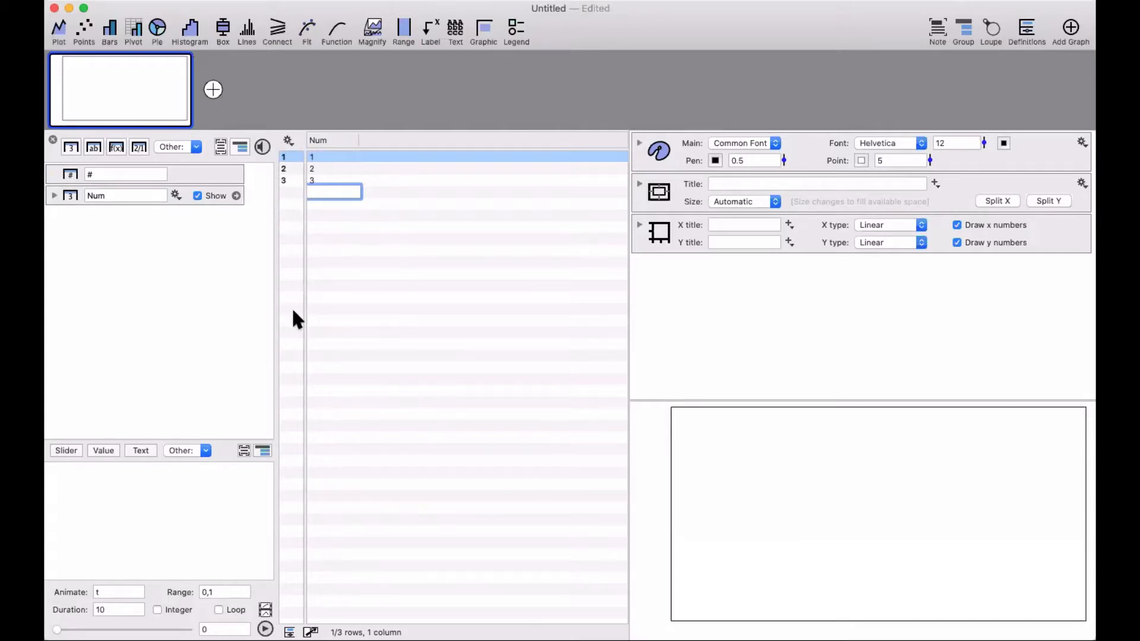
Step: Add an expression column and delete the Num column
click(62, 171)
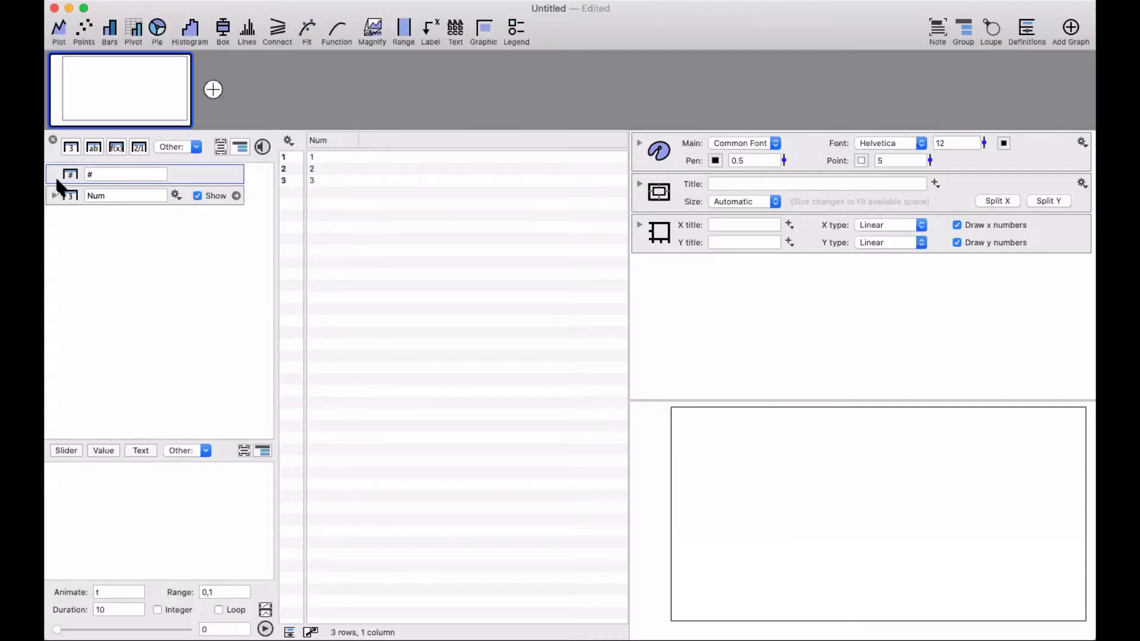
click(119, 148)
click(62, 284)
key(BackSpace)
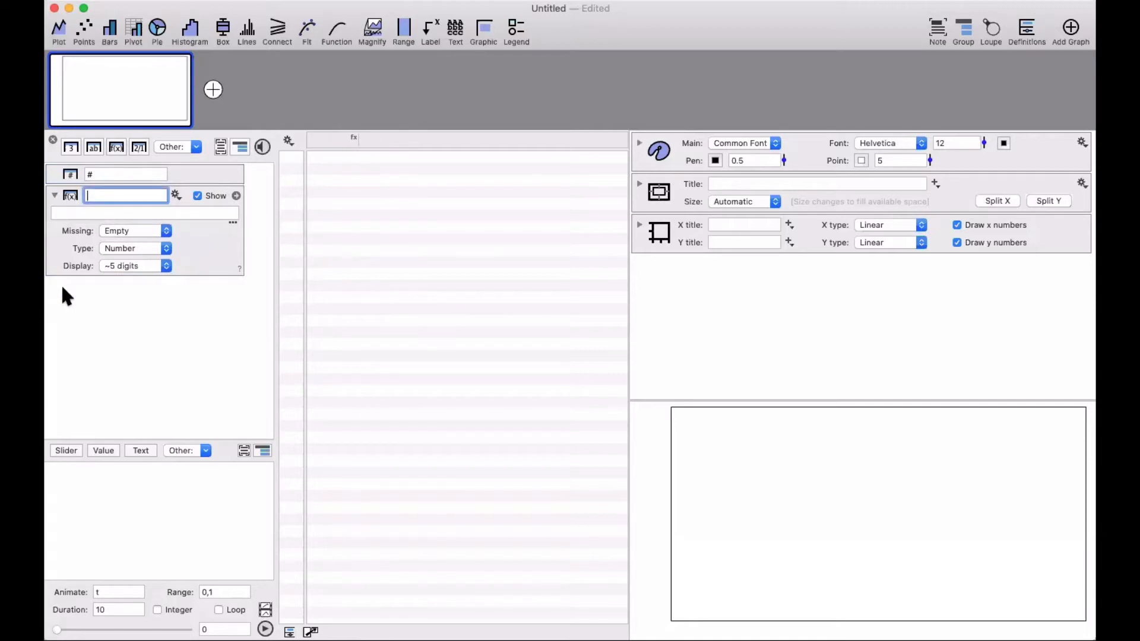
Step: Set the new column's expression to # and its number of rows to 10
click(82, 213)
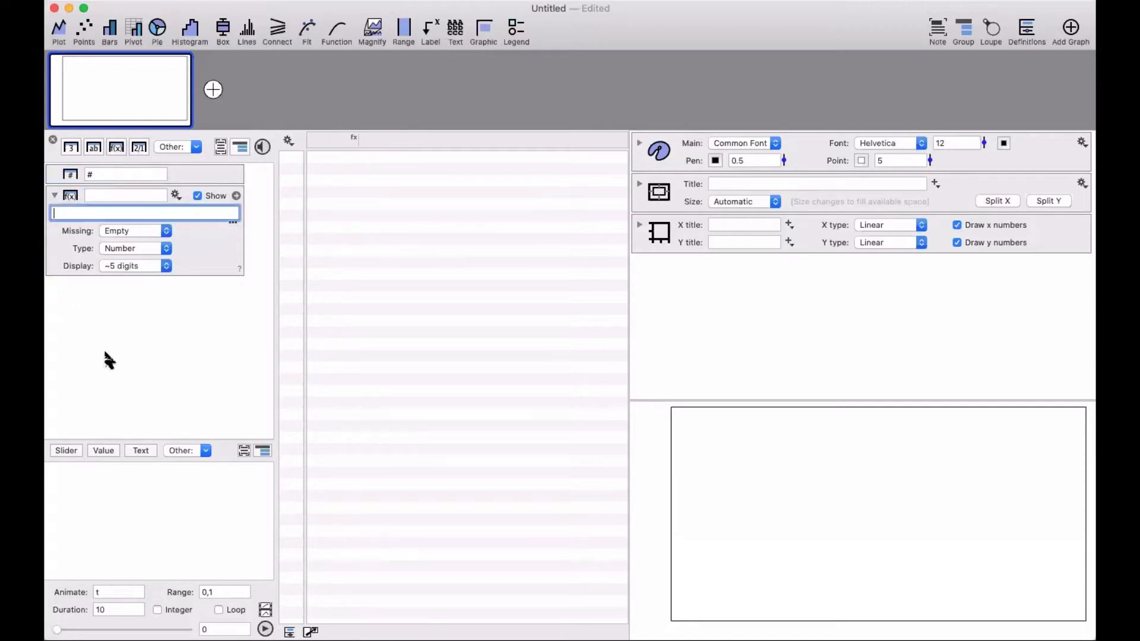
text(#)
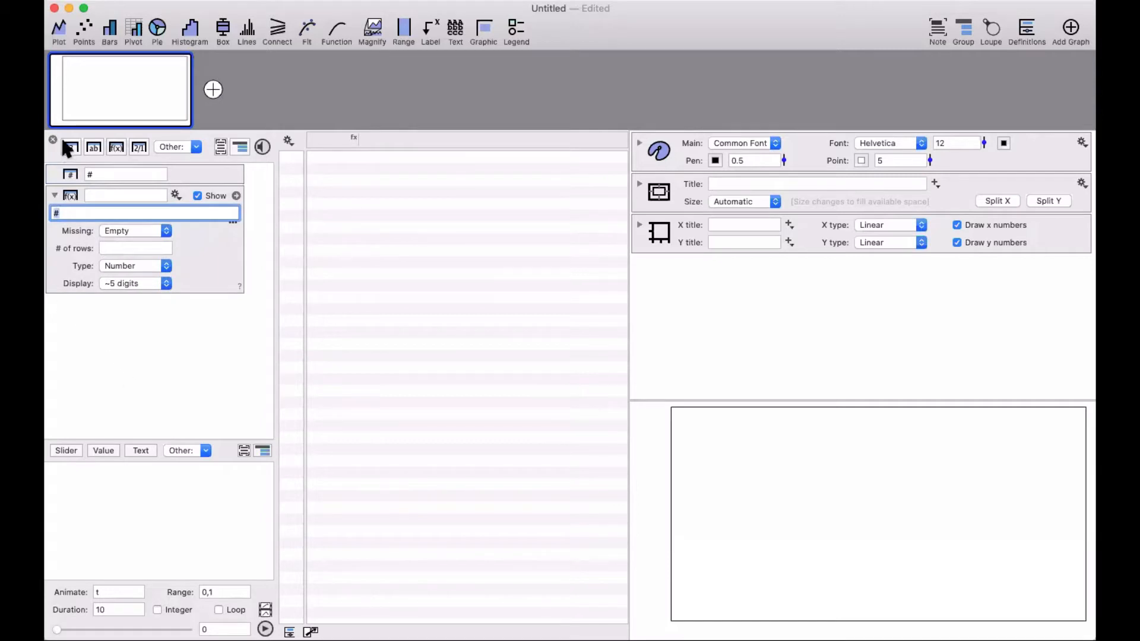
click(113, 247)
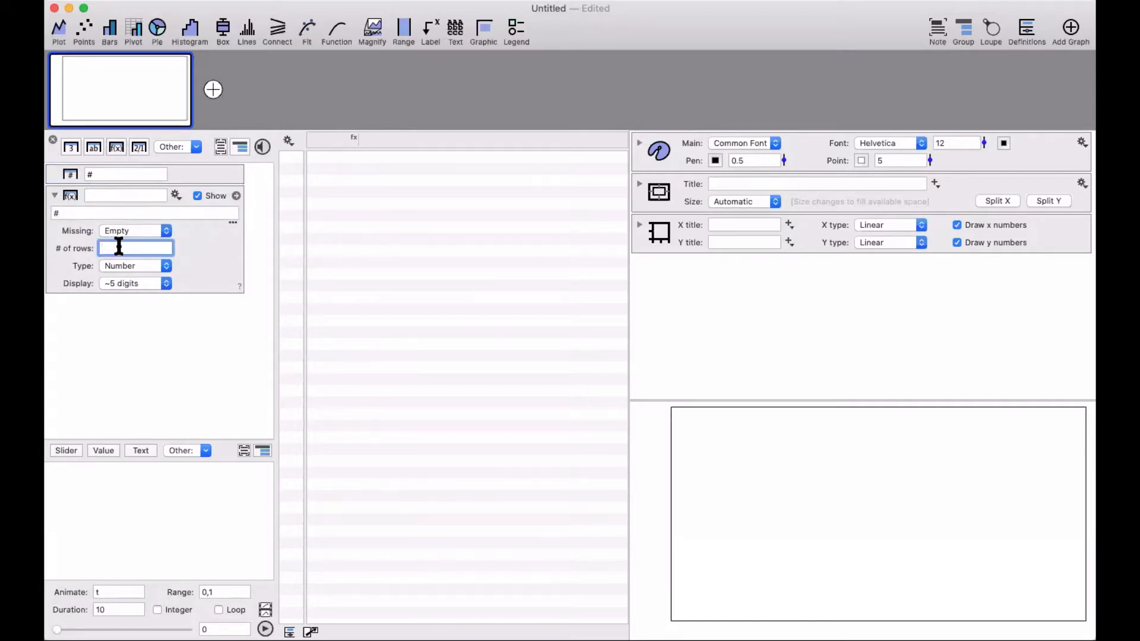
text(10)
key(Return)
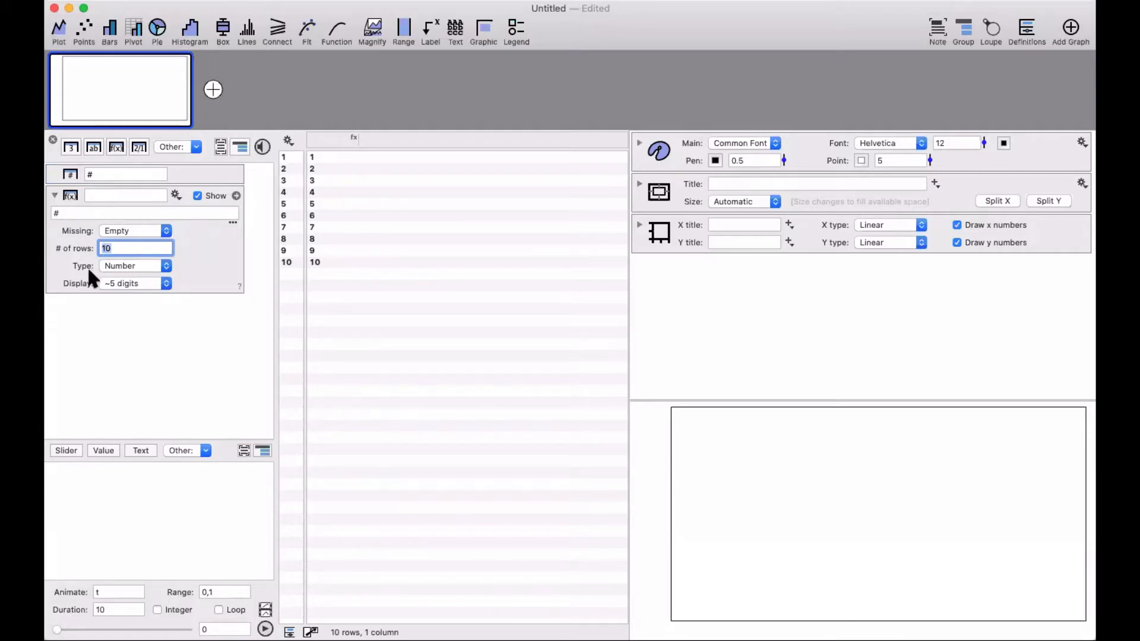
Step: Change the column's expression to #/2
click(72, 214)
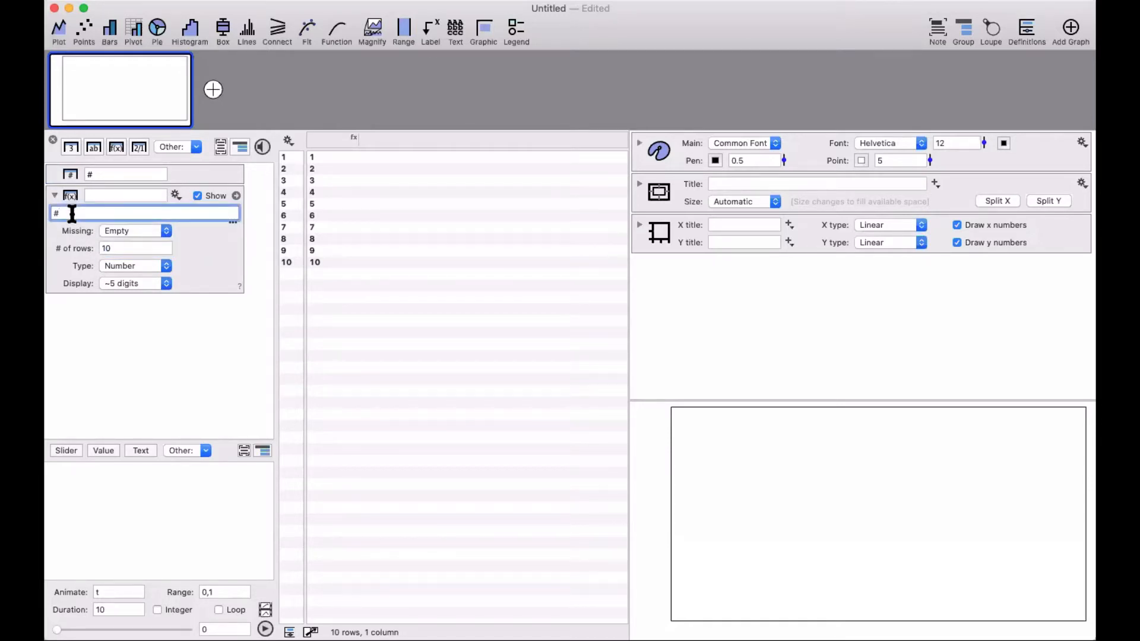
text(/2)
key(Return)
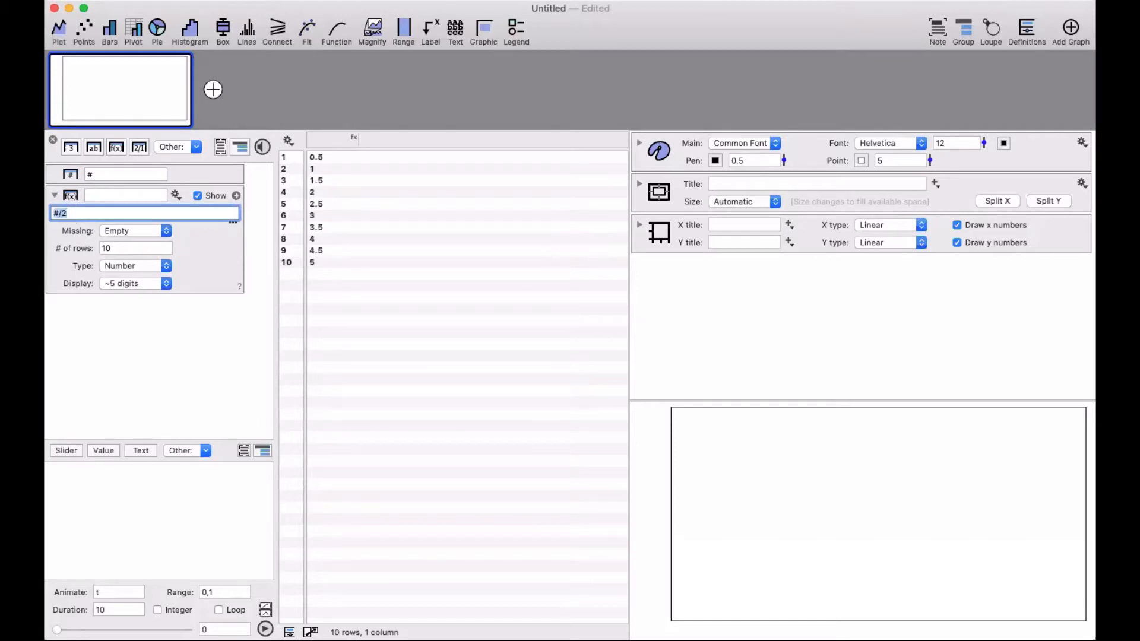
Step: Change the column's expression to #*2-1 so it generates odd numbers
click(60, 213)
key(Delete)
text(*)
key(Return)
click(97, 209)
text(-1)
key(Return)
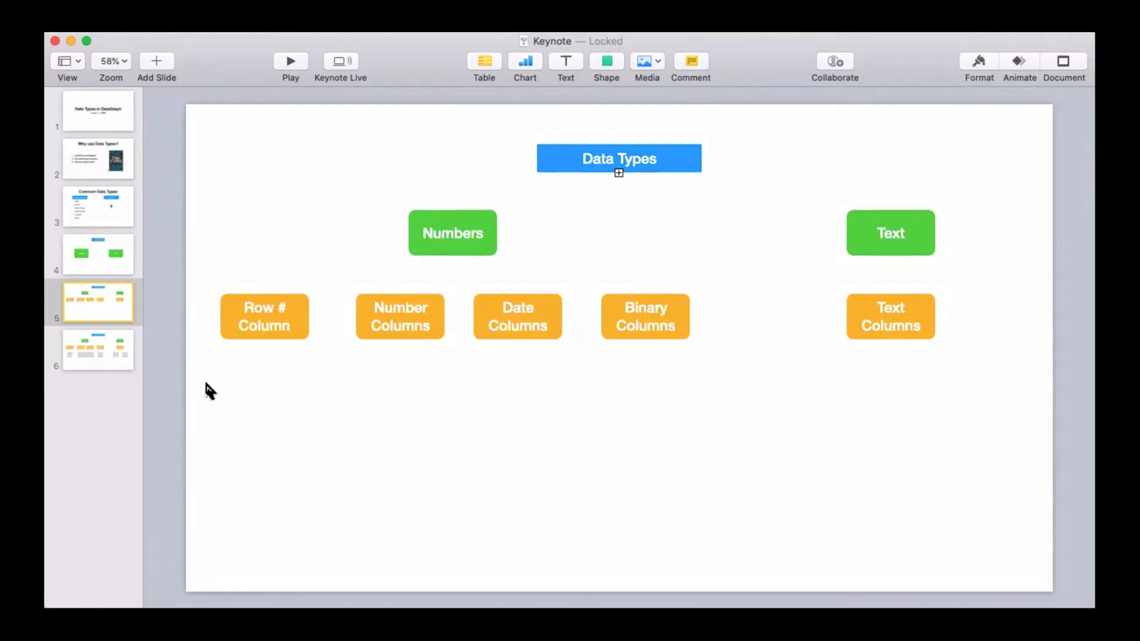
Step: Switch to Keynote and show slide 6, which covers how each column type stores its data
click(84, 344)
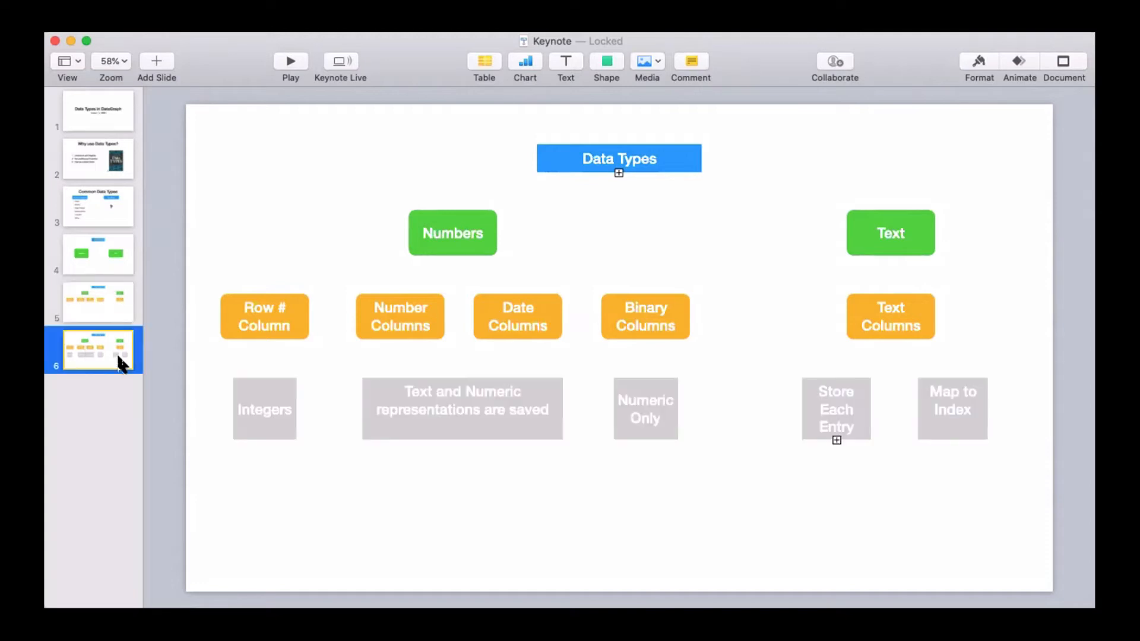
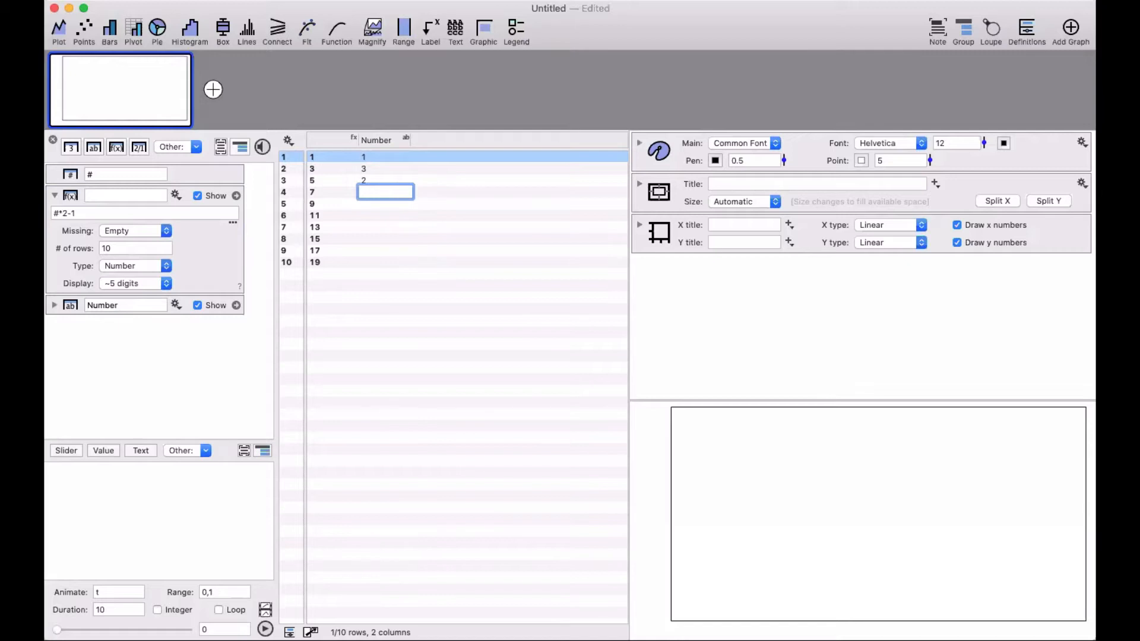
Step: Switch to DataGraph and enter a, 3, 4 and 5 in rows 4 to 7 of the Number text column
text(a)
key(Return)
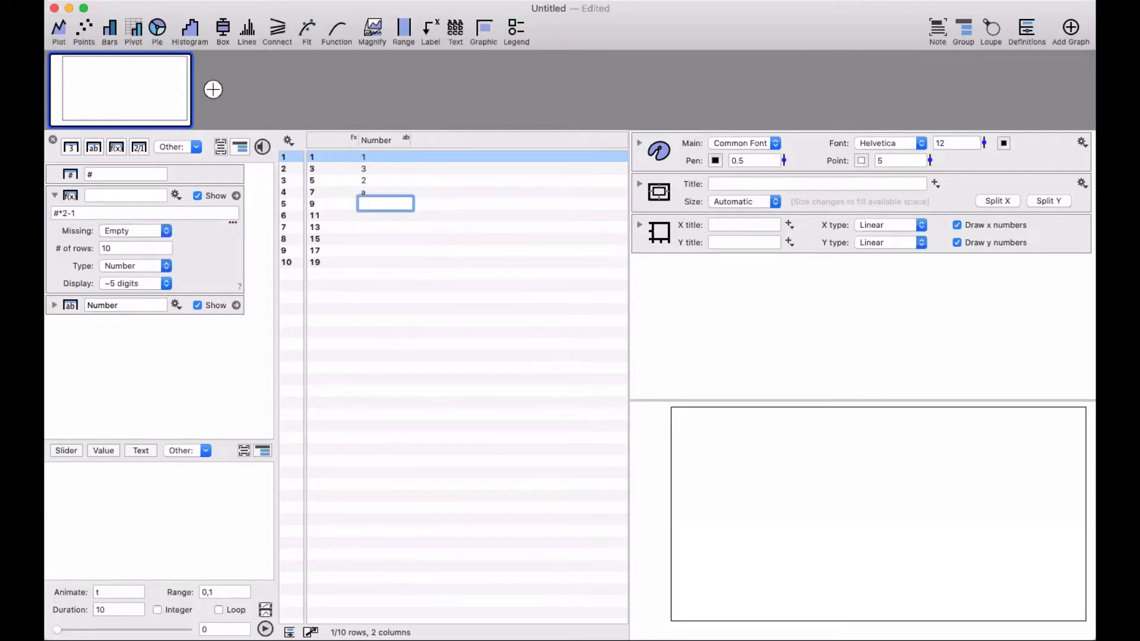
text(3)
key(Return)
text(4)
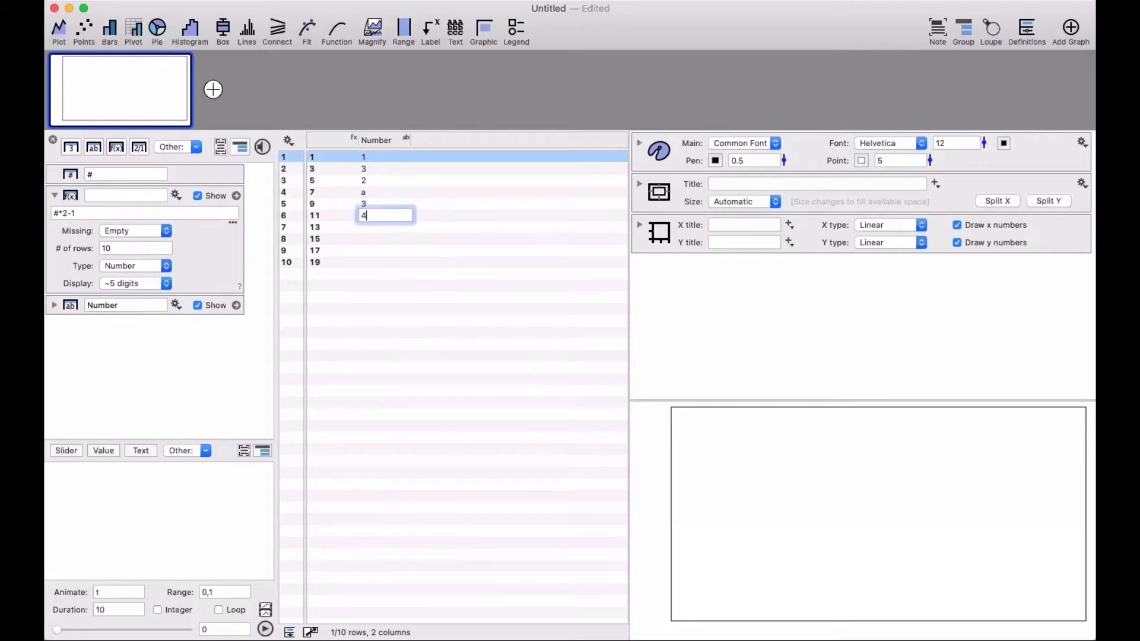
key(Return)
text(5)
key(Return)
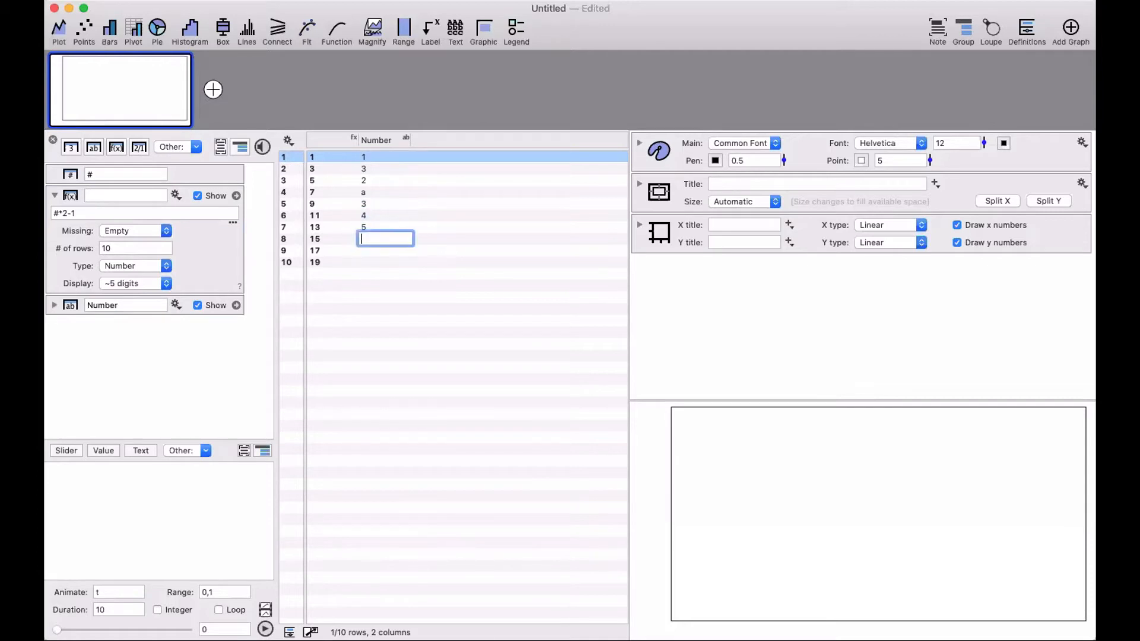
click(425, 272)
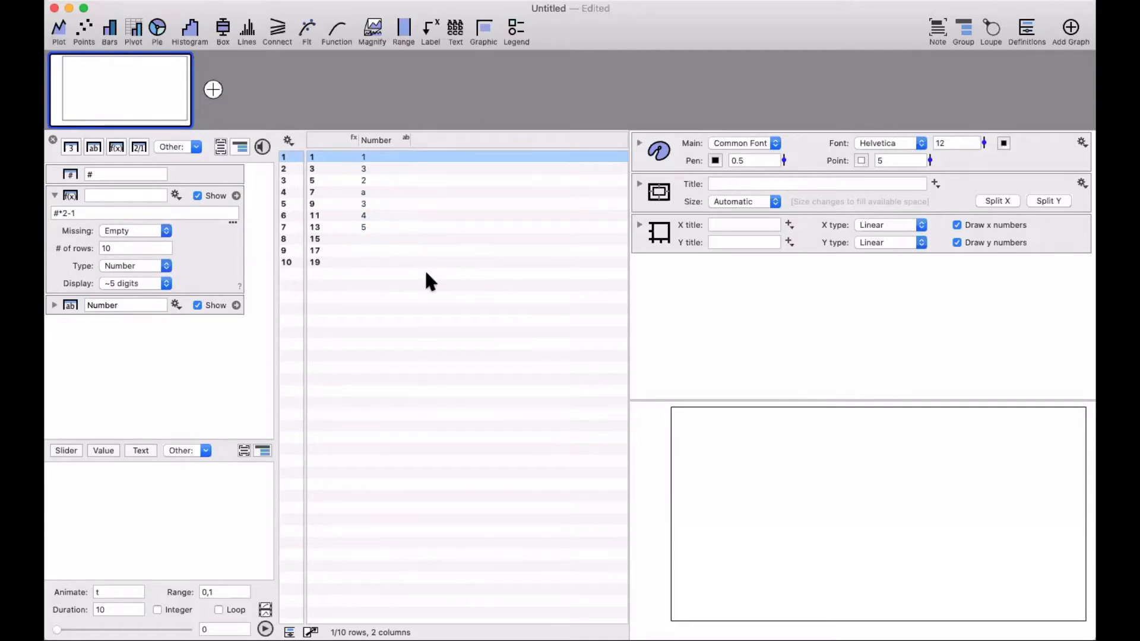
Step: Convert the Number text column to a number column
click(385, 140)
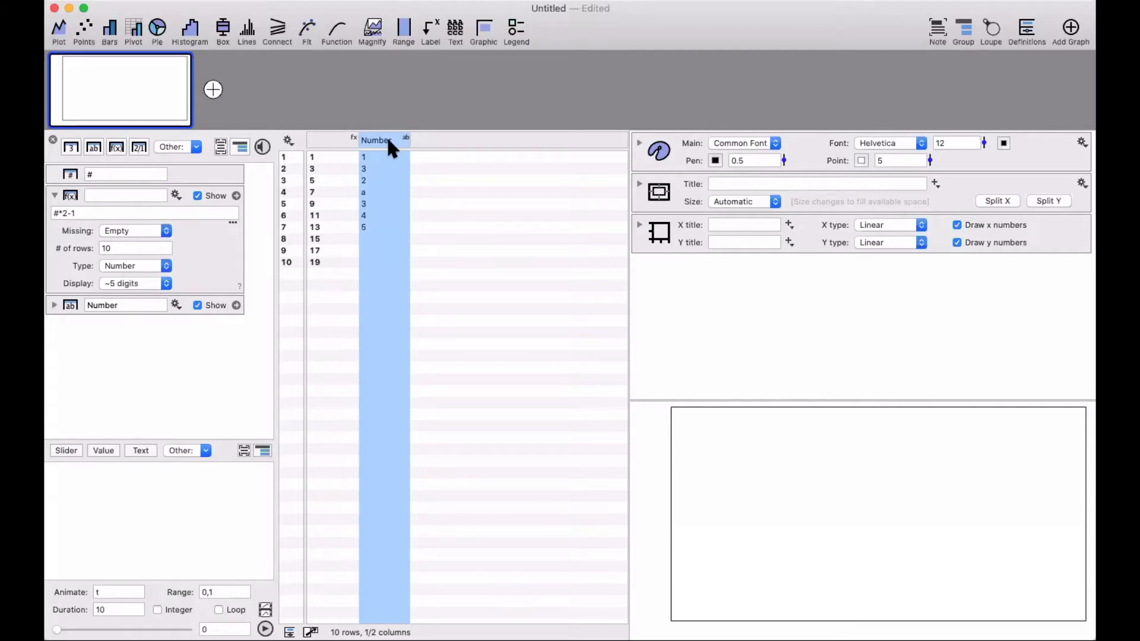
right_click(389, 143)
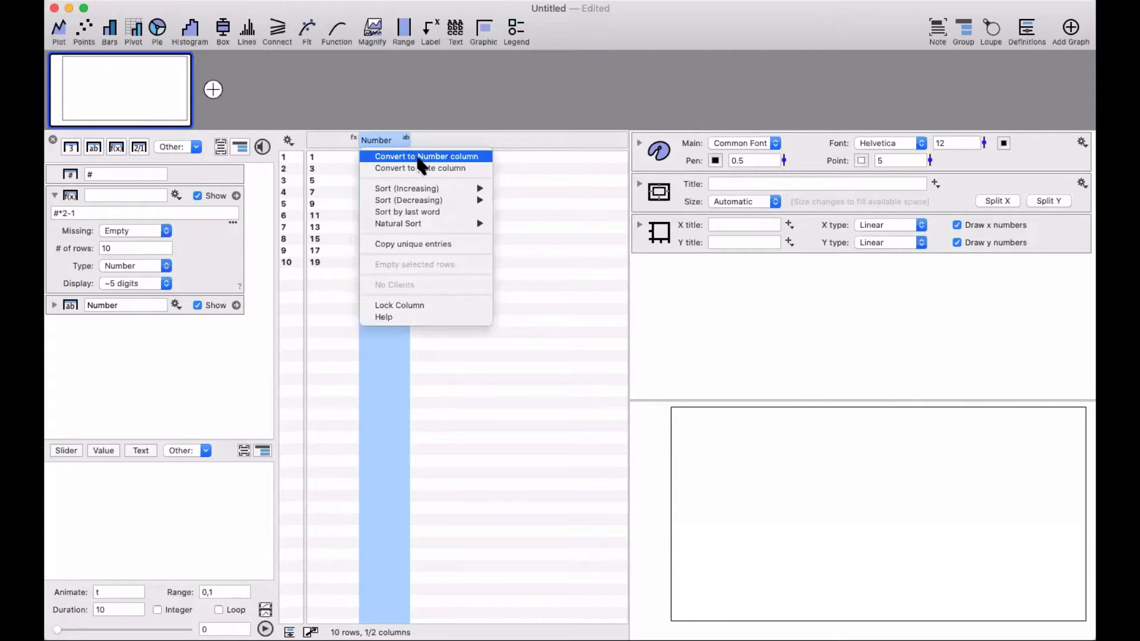
click(201, 379)
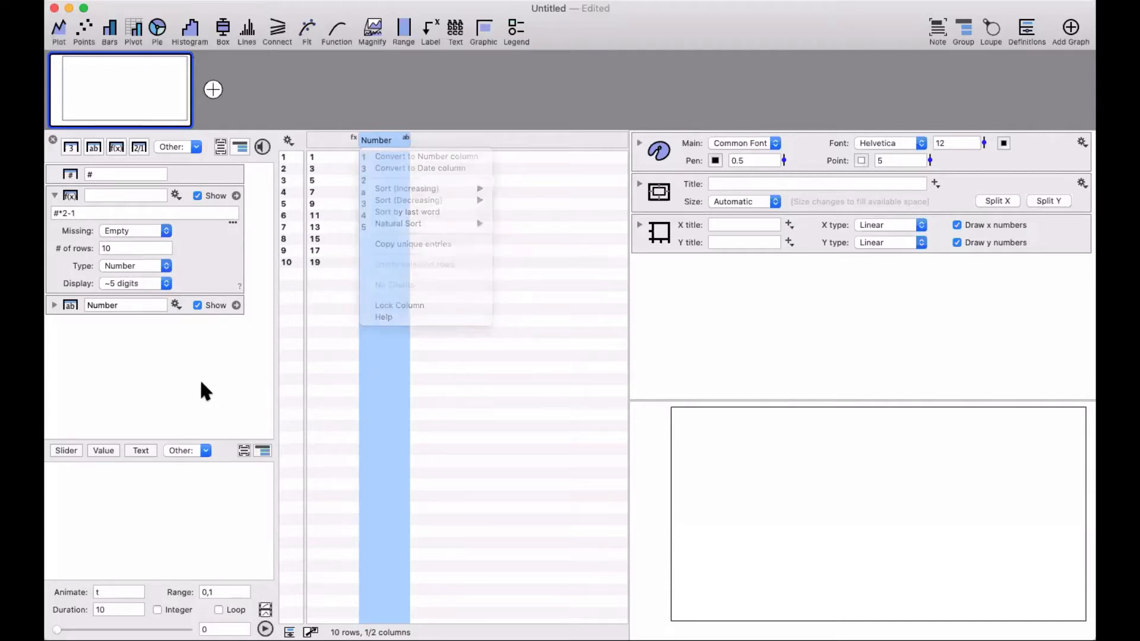
click(175, 305)
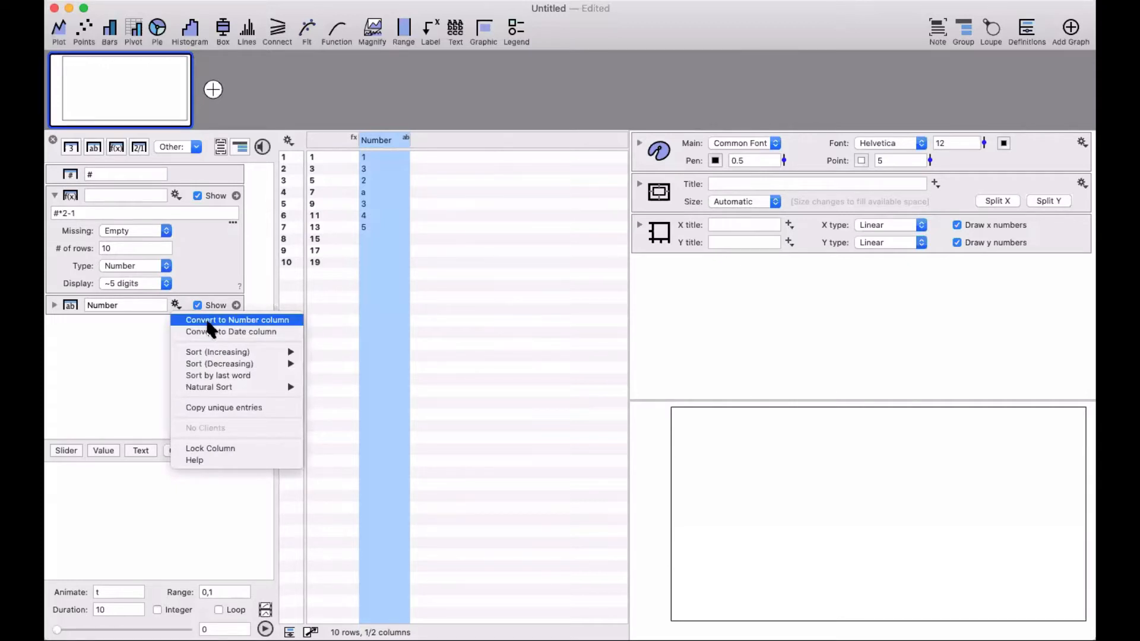
click(208, 322)
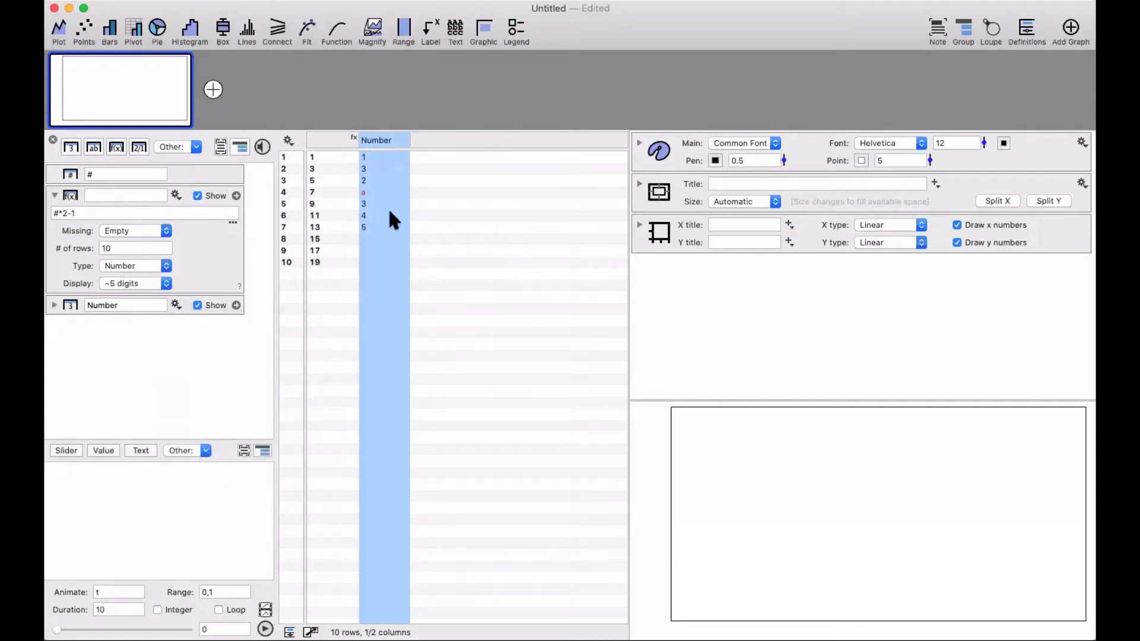
click(387, 250)
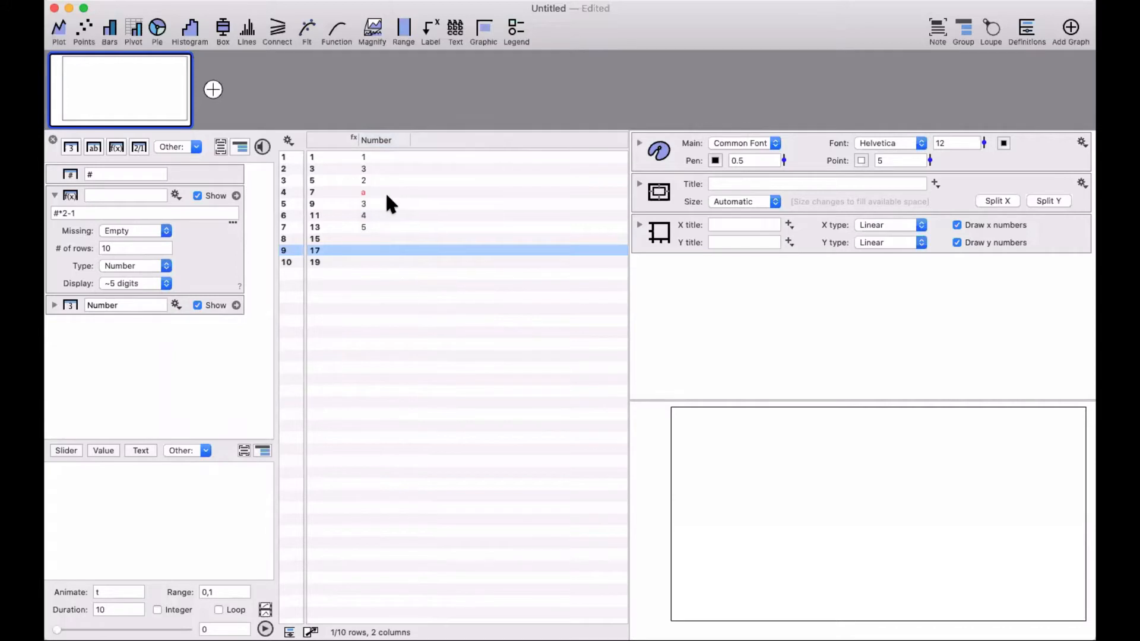
Step: Enter B, 3 and 4 in rows 8 to 10 of the Number column
double_click(365, 238)
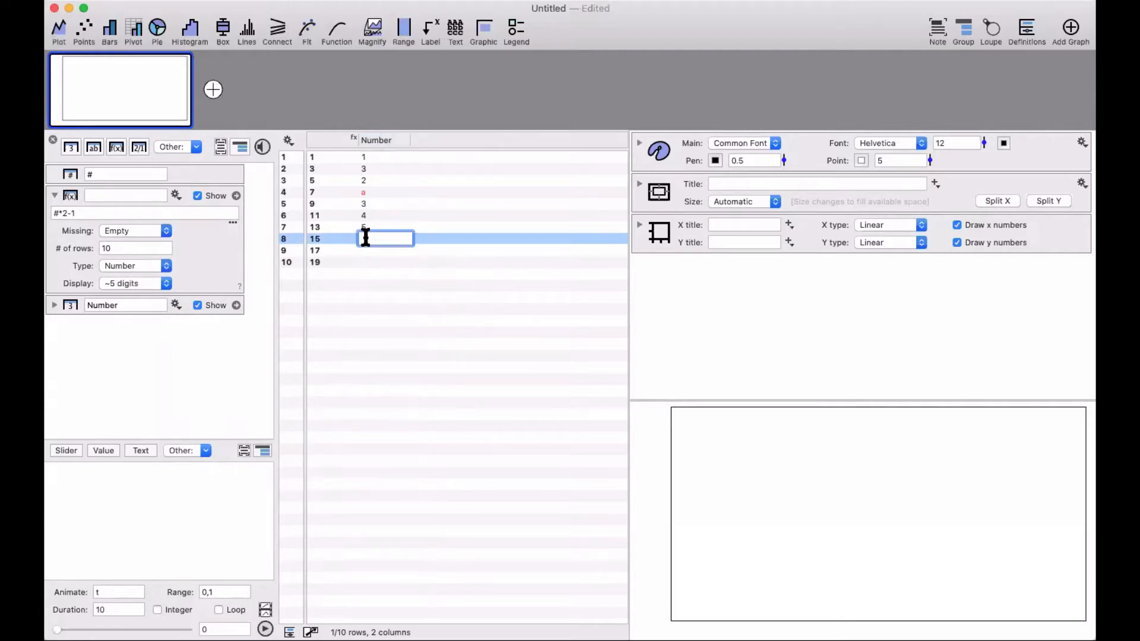
text(B)
key(Return)
text(3)
key(Return)
text(4)
key(Return)
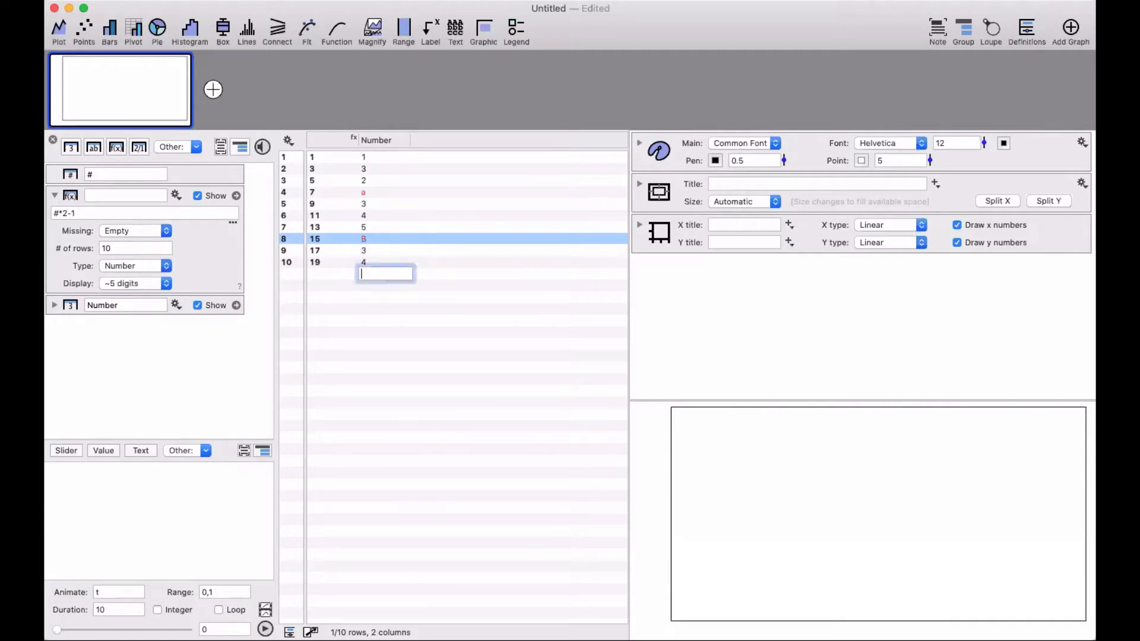
click(409, 354)
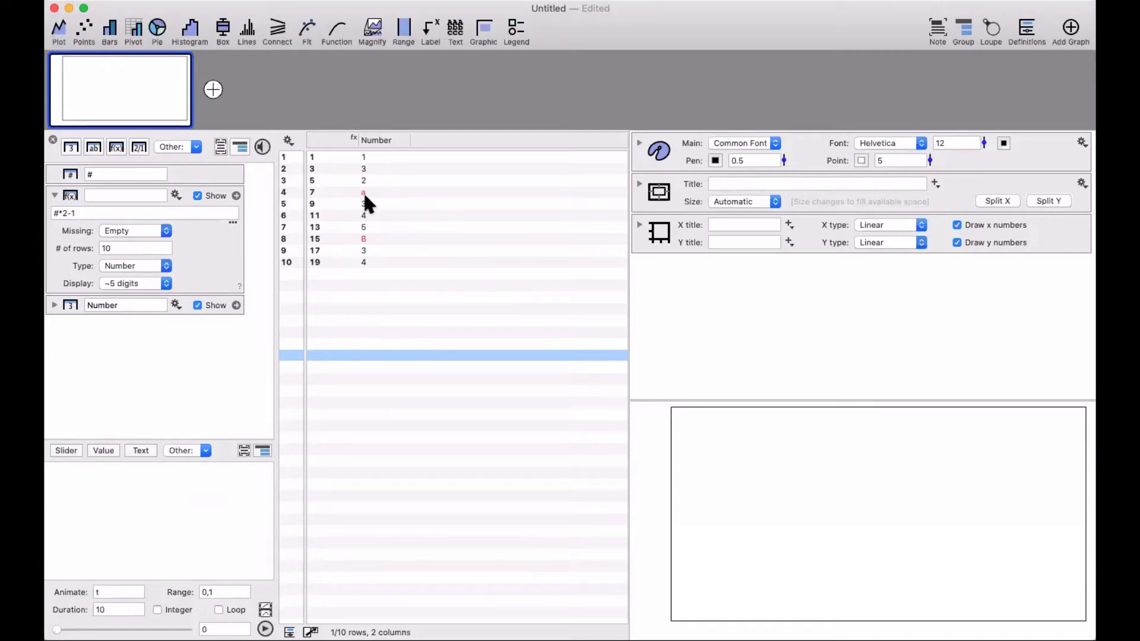
Step: Add a value variable named a and set it to 46
click(104, 450)
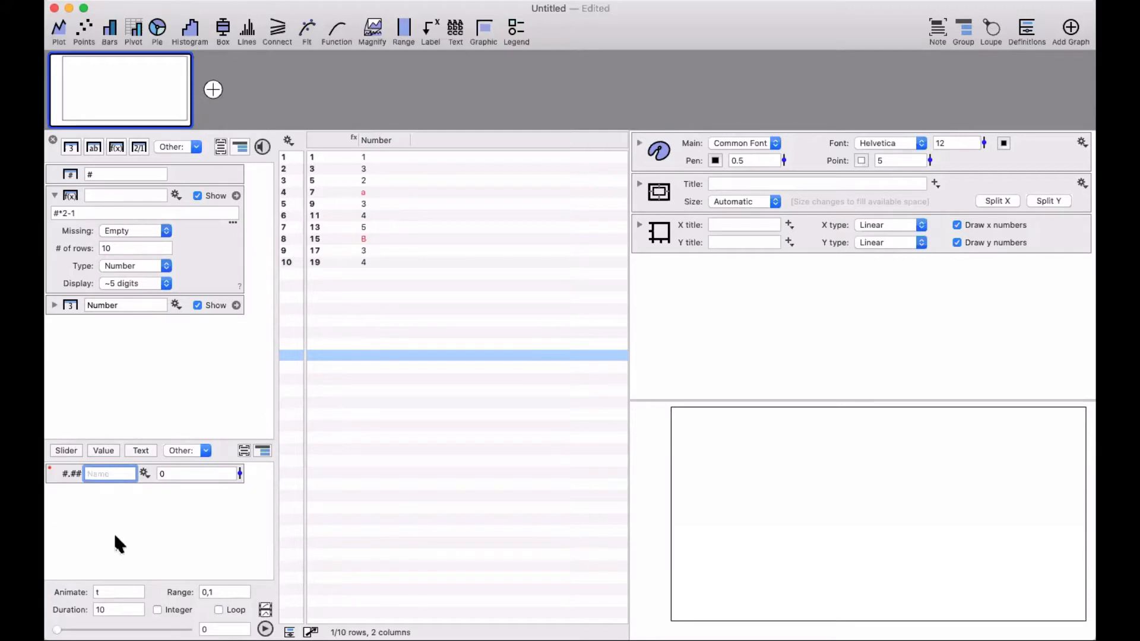
text(a)
click(178, 473)
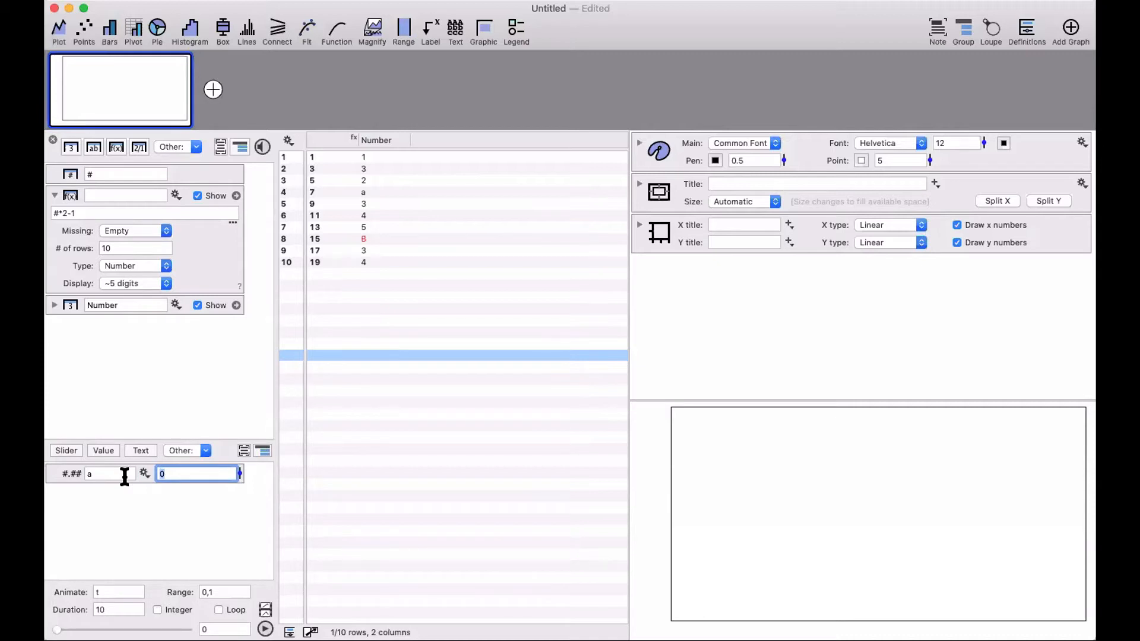
text(6)
key(BackSpace)
text(46)
key(Return)
click(160, 494)
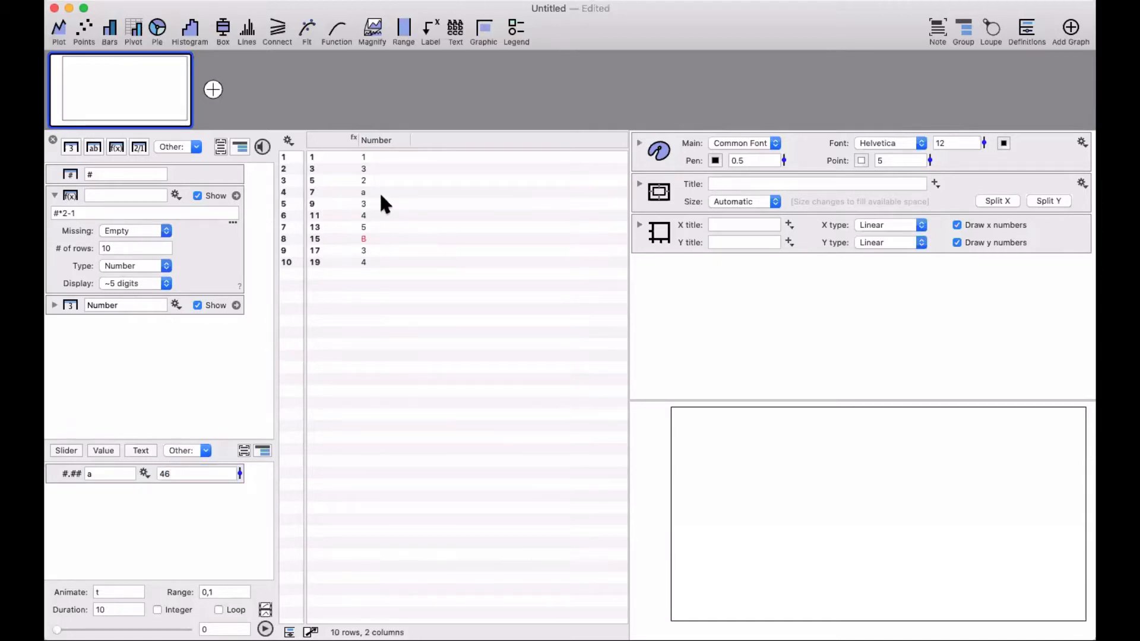
click(374, 141)
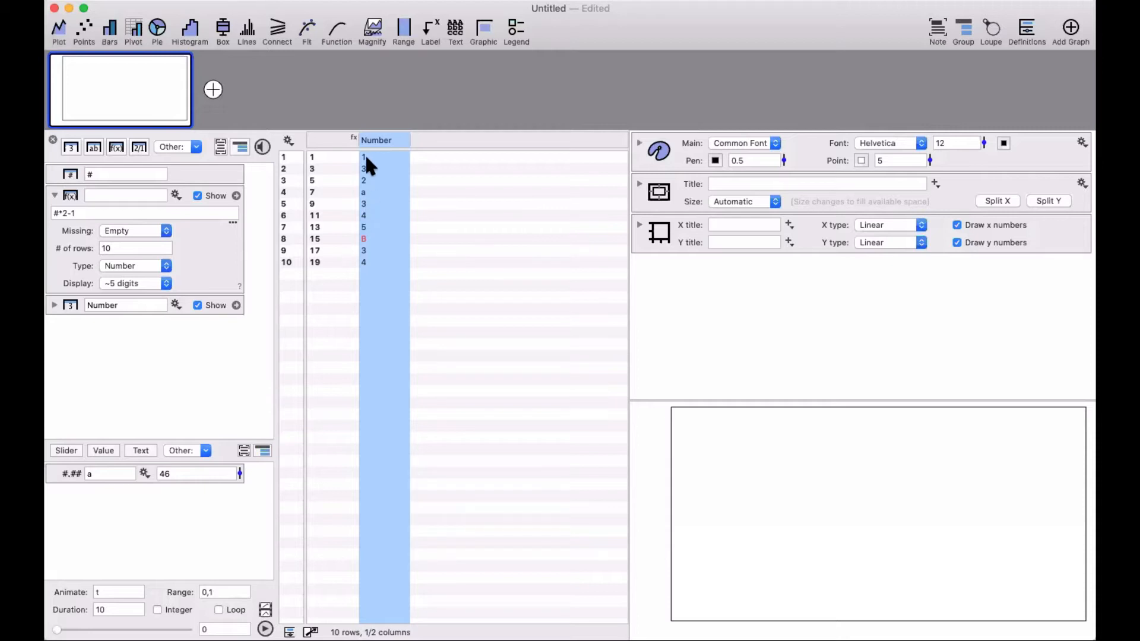
click(381, 284)
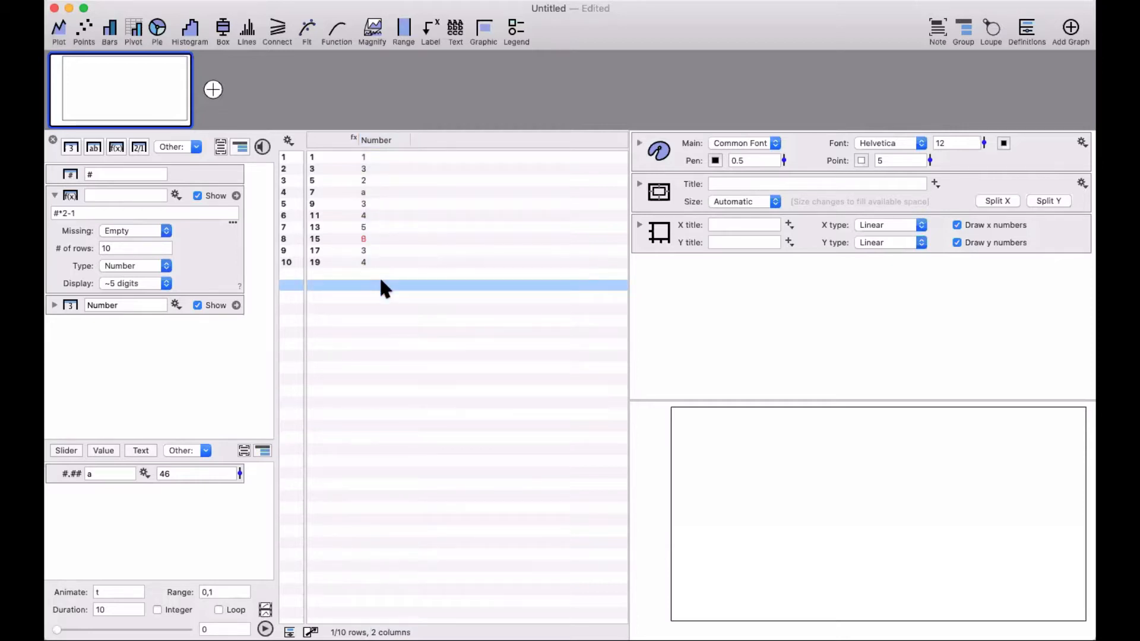
Step: Collapse the expression column's settings, expand those of the Number column and set its display to 2 digits
click(382, 143)
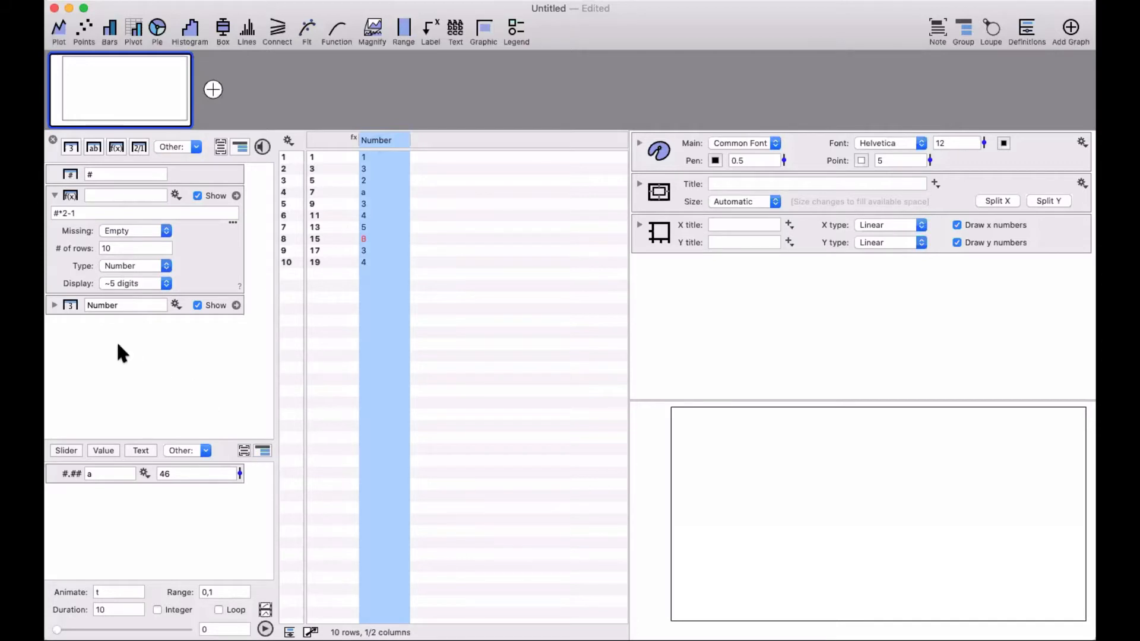
click(54, 196)
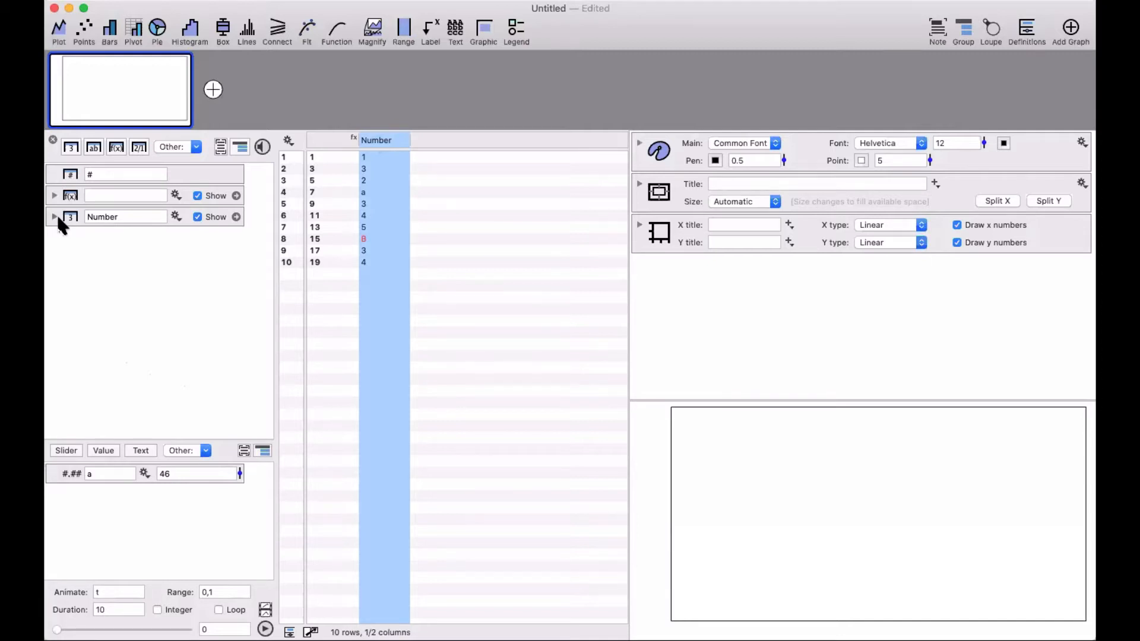
click(54, 217)
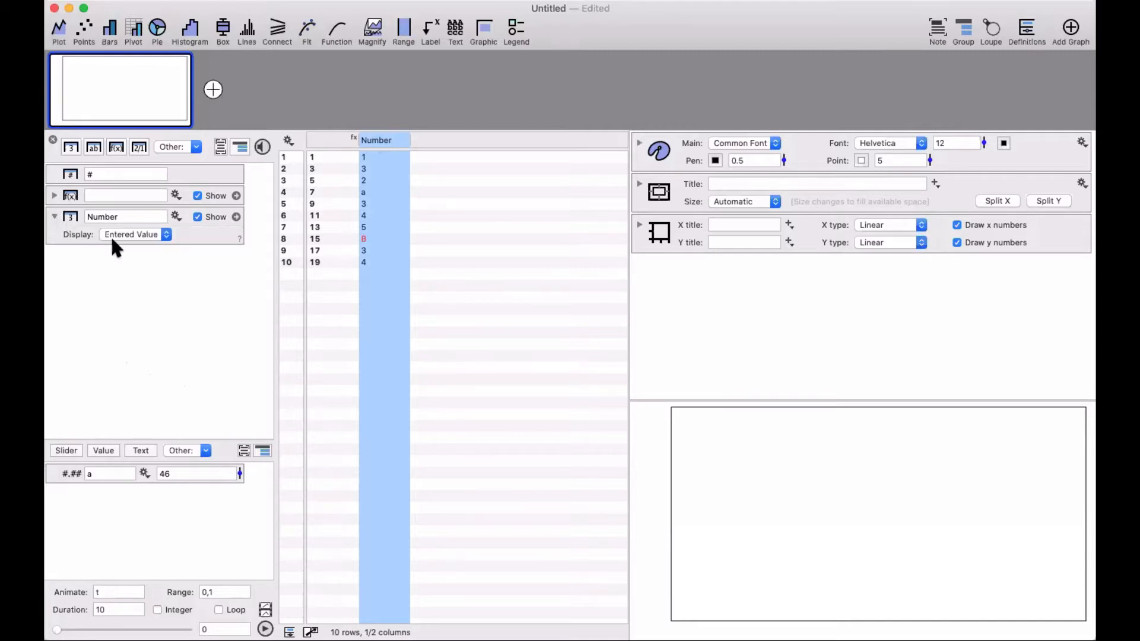
click(169, 291)
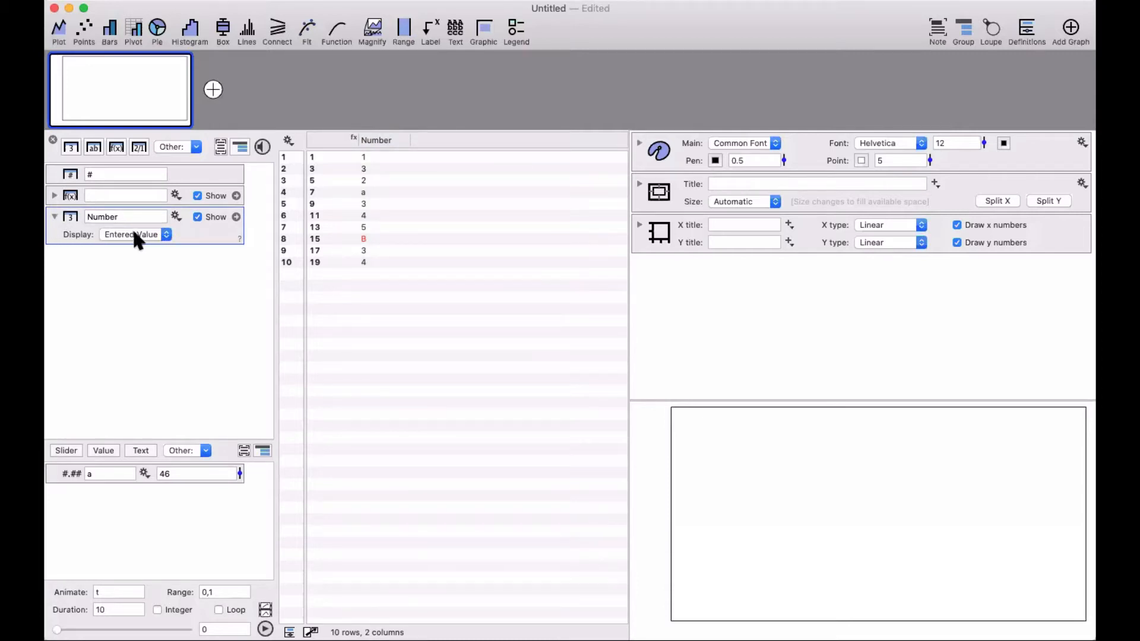
click(167, 235)
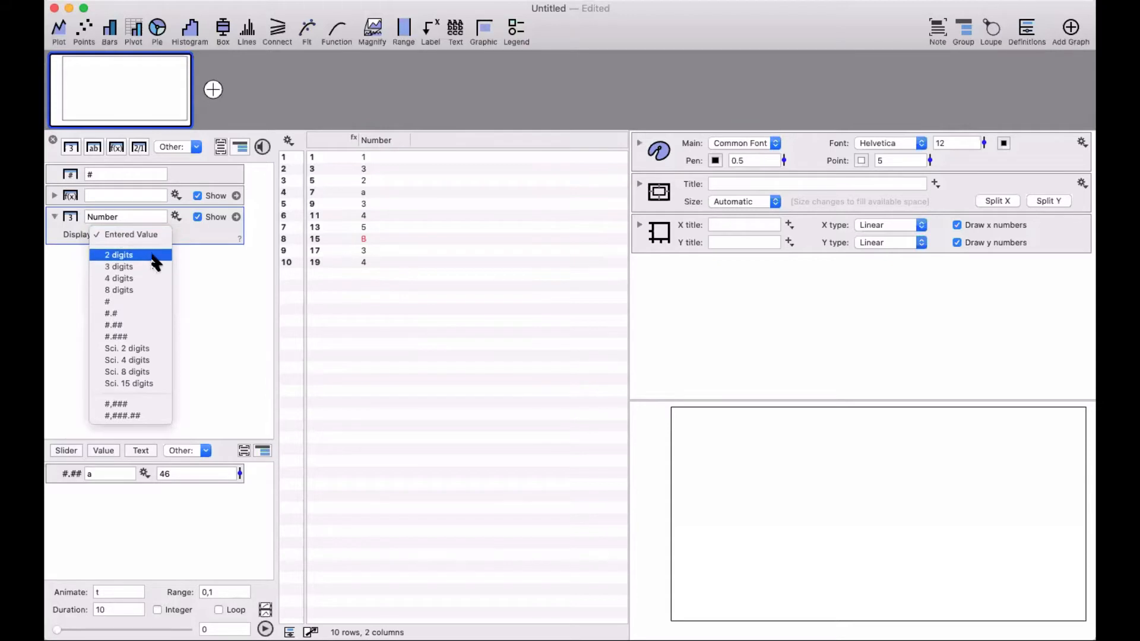
click(151, 259)
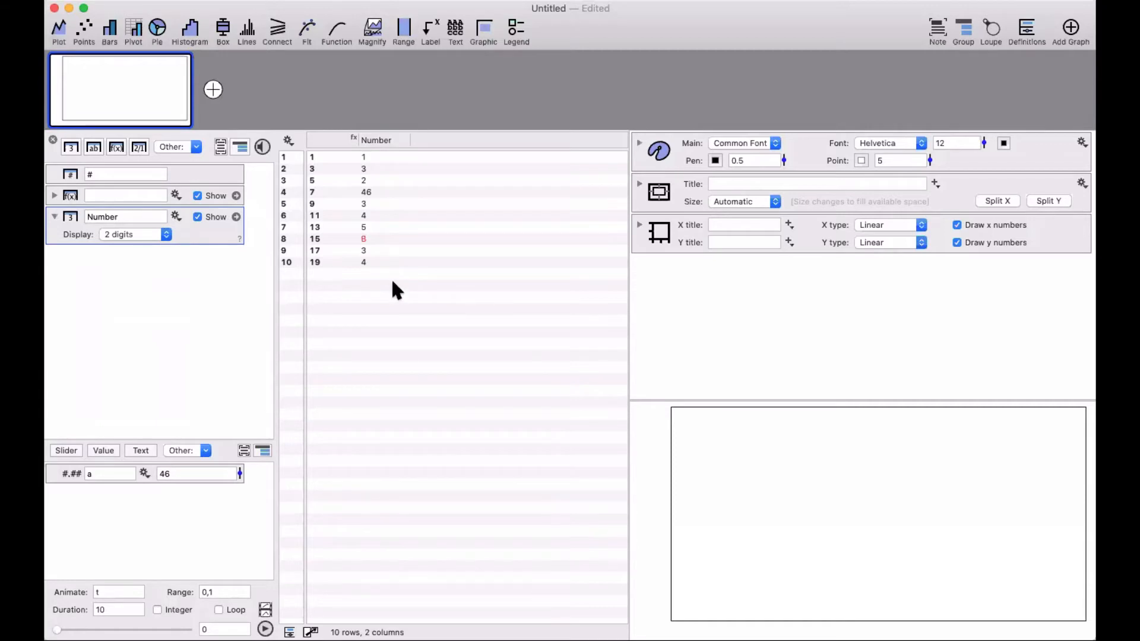
Step: Try the #,###.## and 3 digits display formats on the Number column, and return its display to Entered Value
click(137, 234)
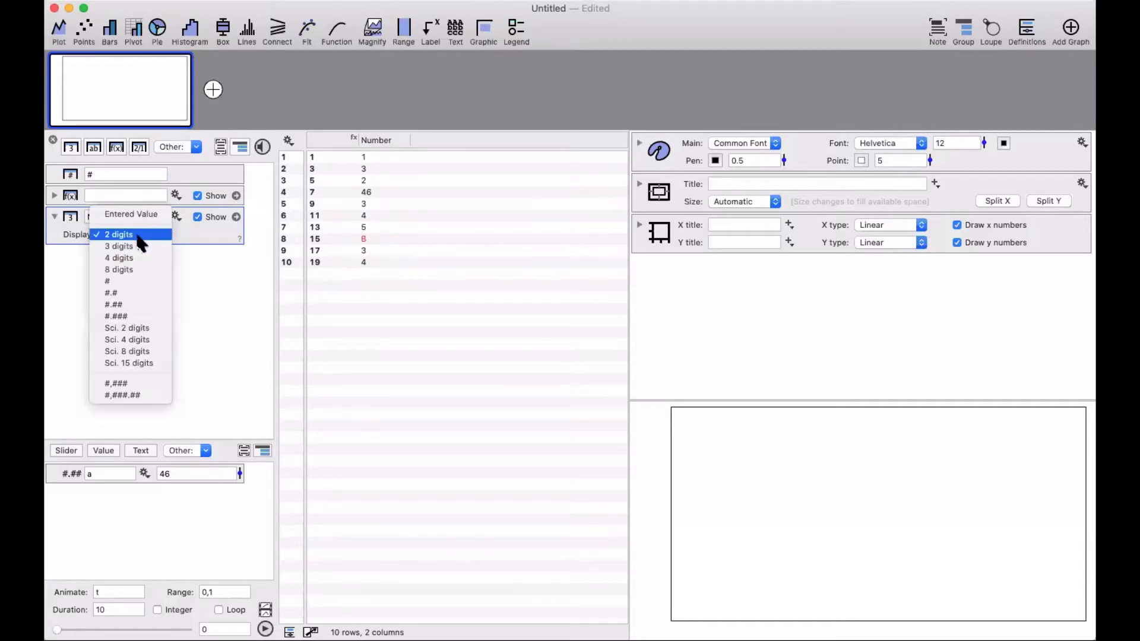
click(143, 395)
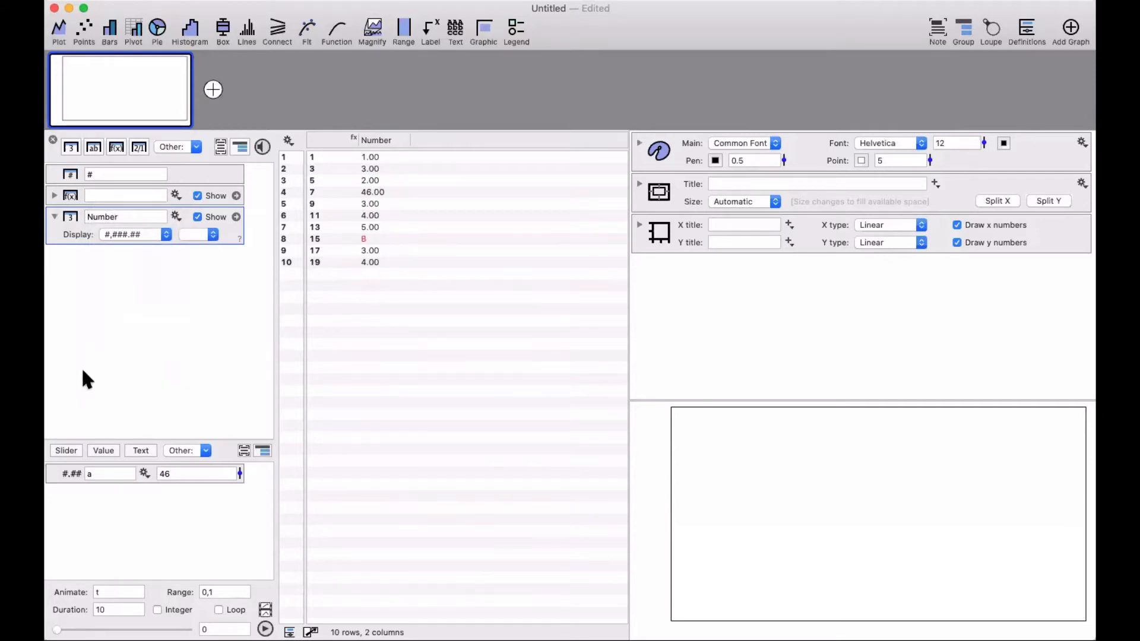
click(130, 233)
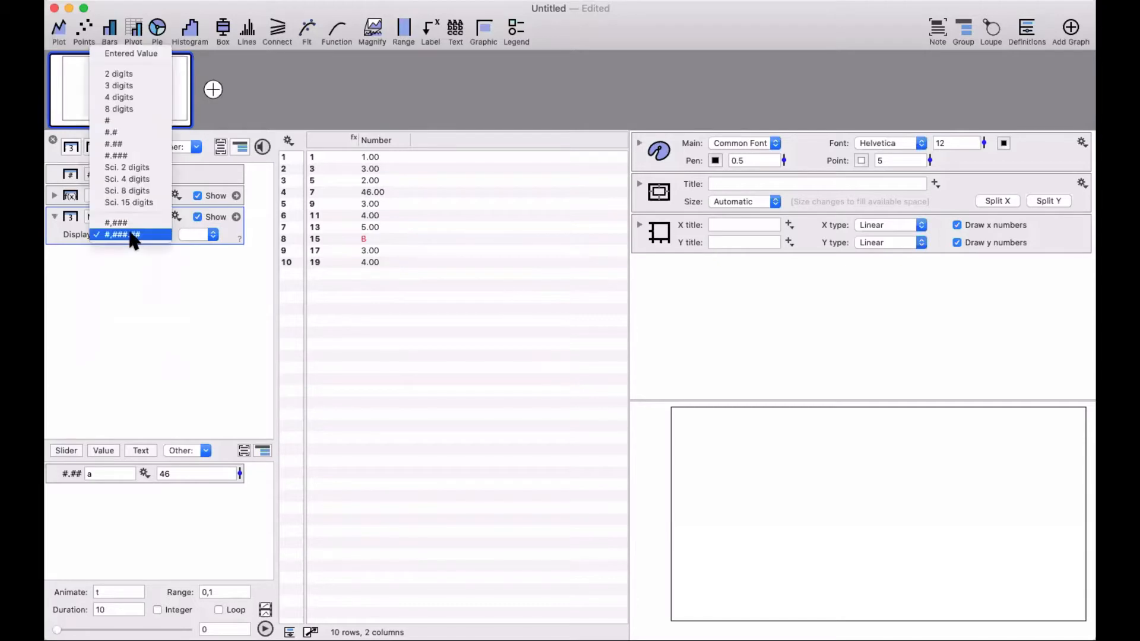
click(136, 86)
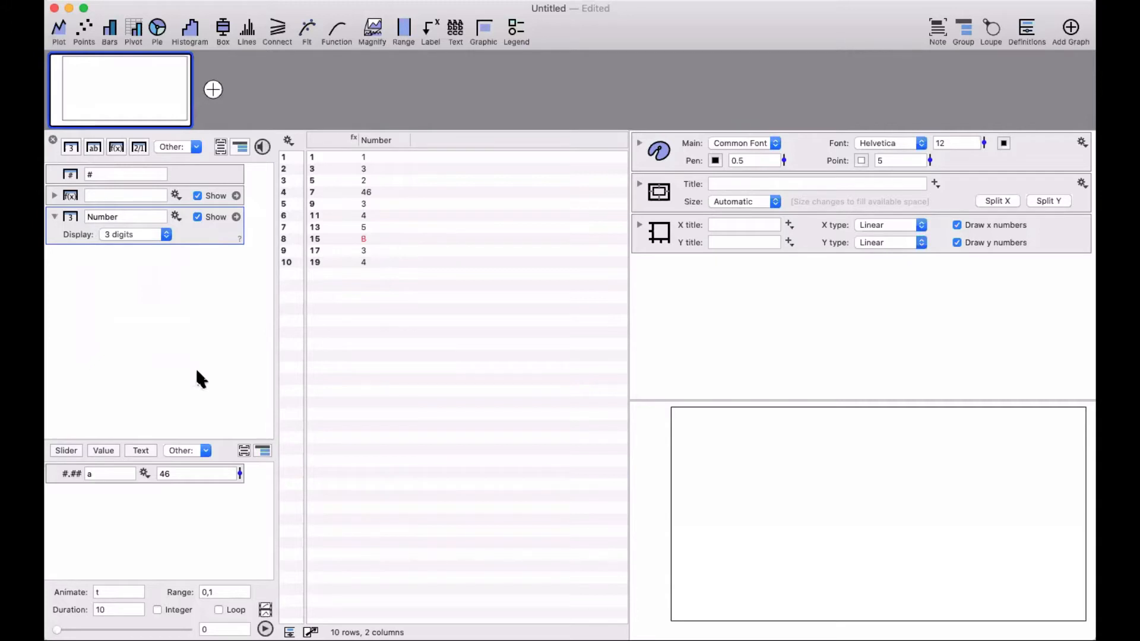
click(135, 235)
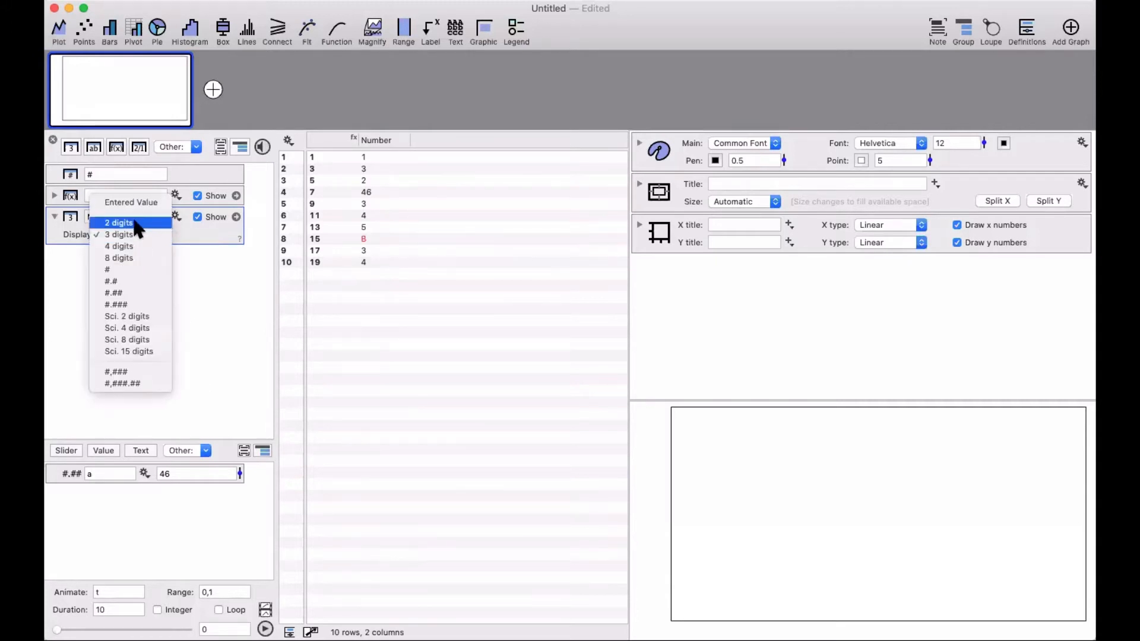
click(143, 202)
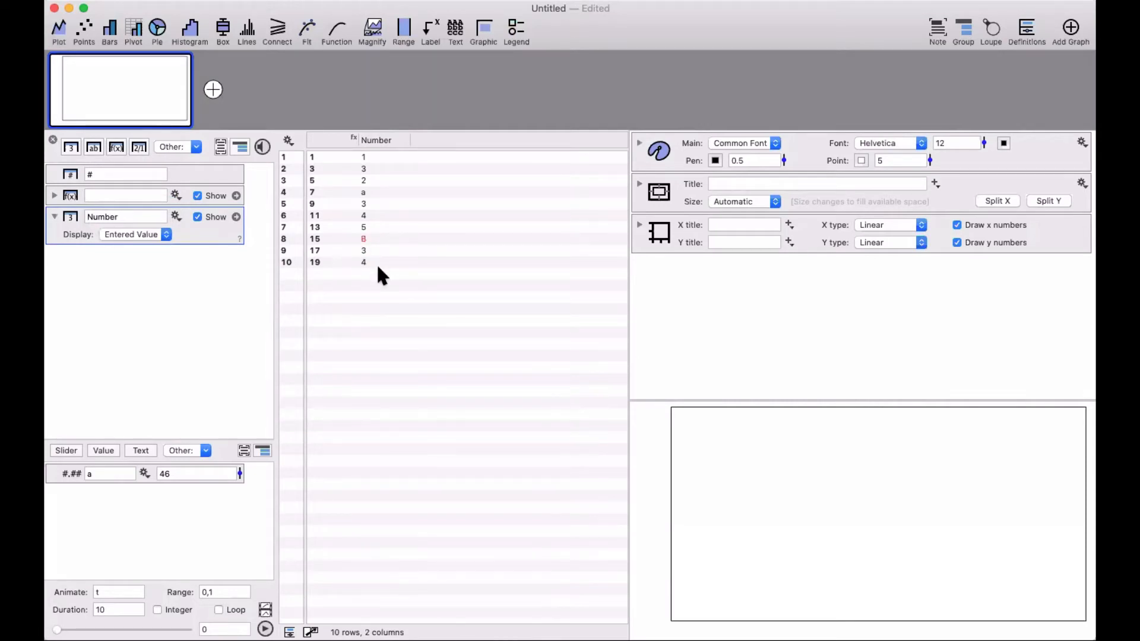
Step: Change the entry in row 1 of the Number column to the expression 1+5
double_click(380, 157)
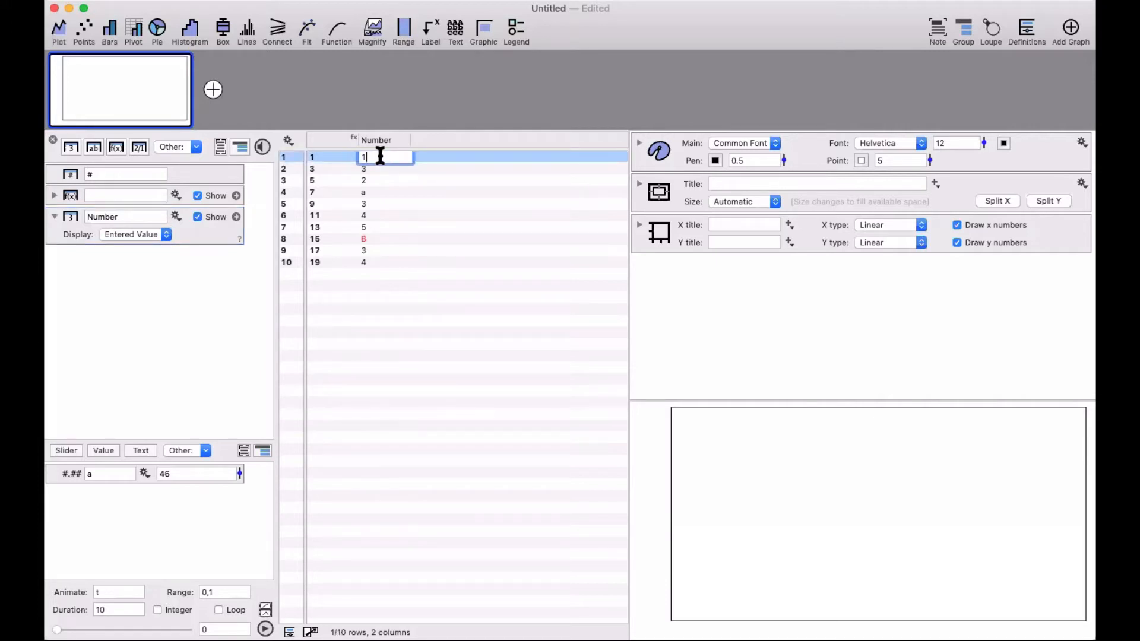
text(+5)
key(Return)
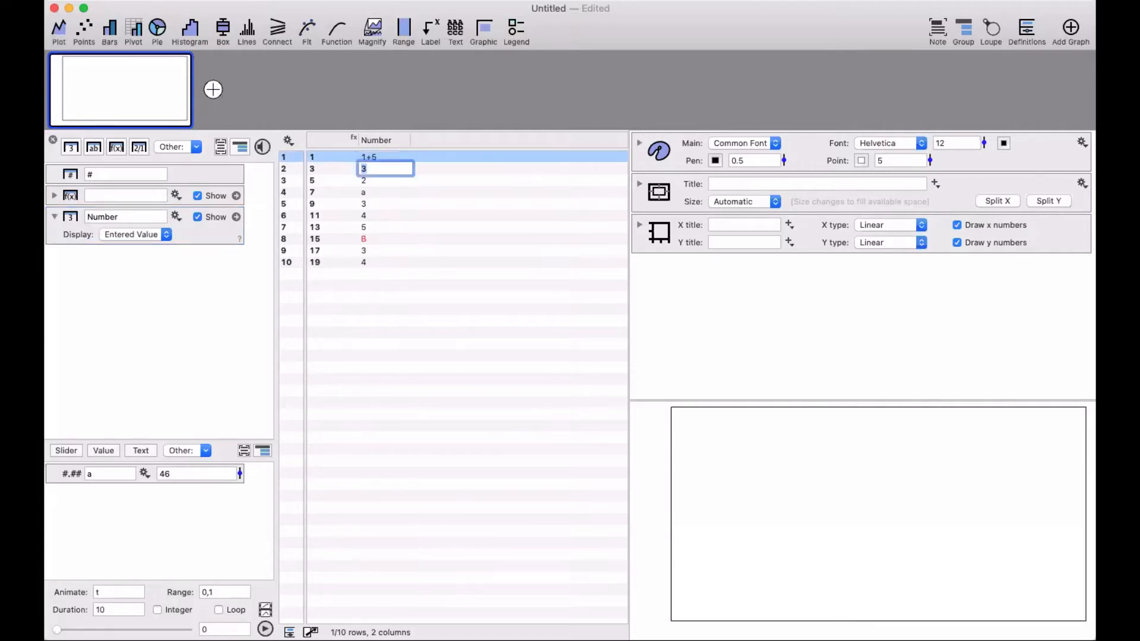
click(413, 297)
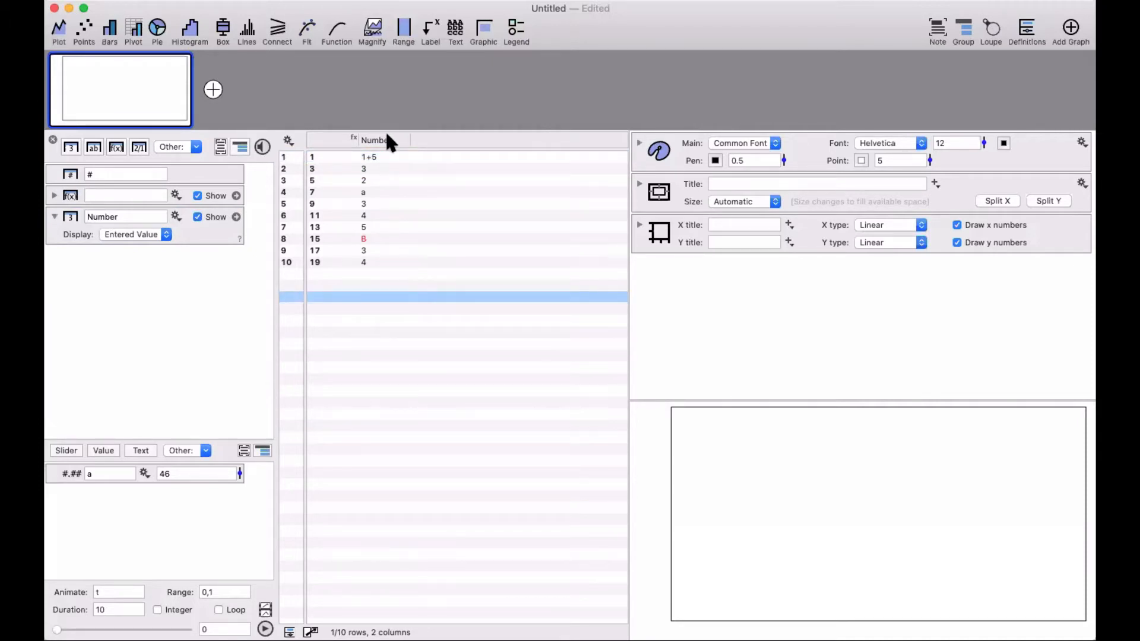
Step: Set the Number column's display format to 2 digits so that expressions show their calculated values
click(150, 243)
click(148, 257)
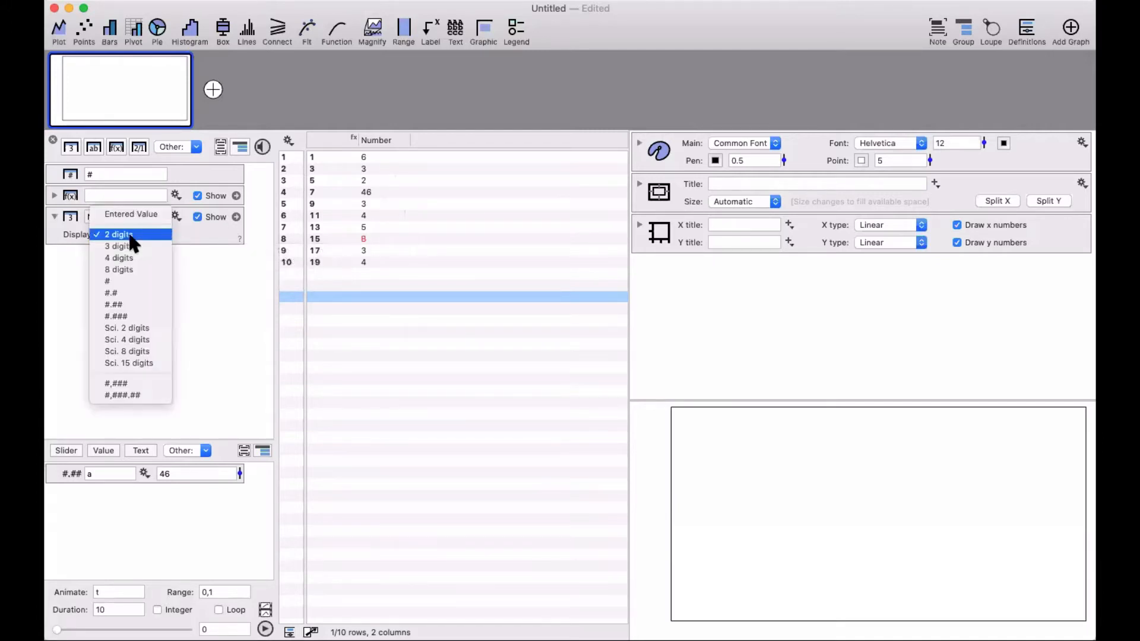
click(128, 232)
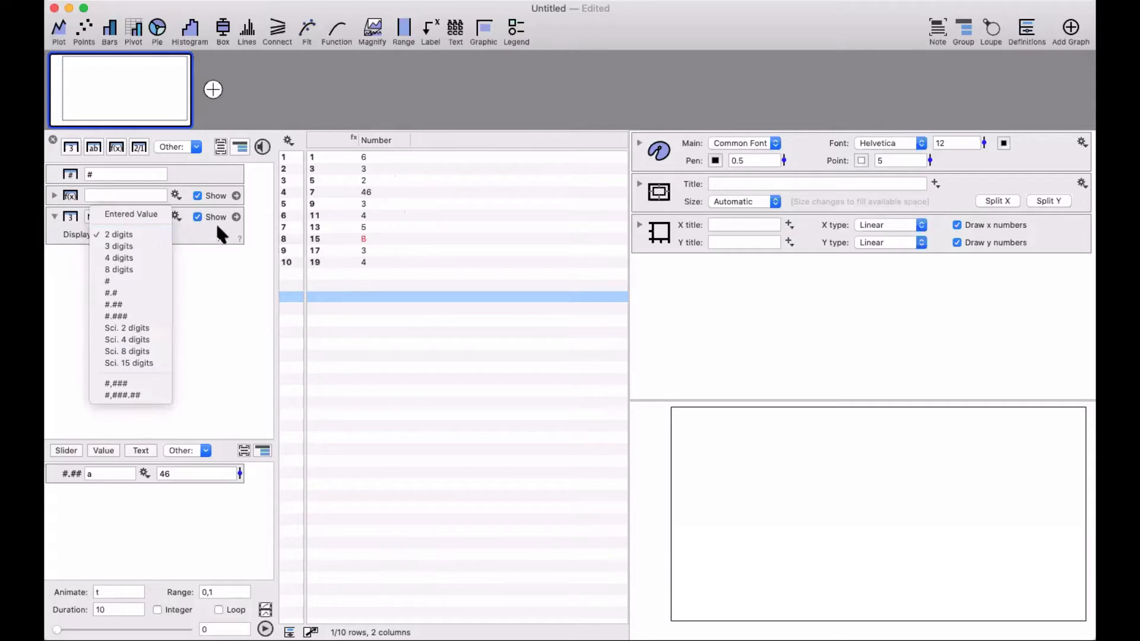
click(219, 287)
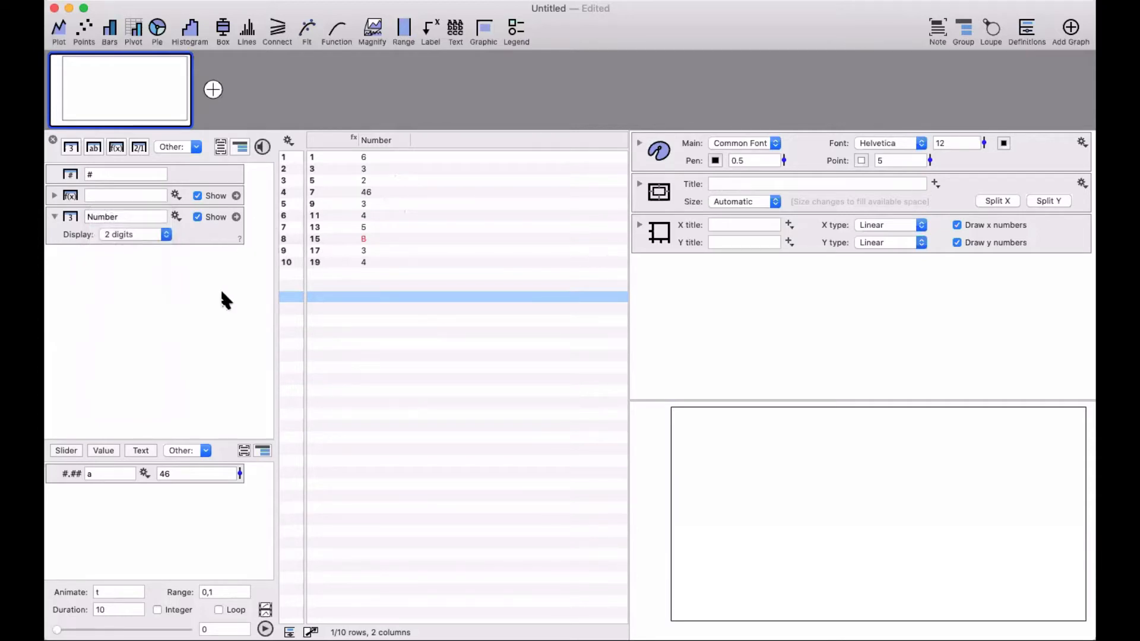
Step: Extend the expression in row 1 of the Number column to 1+5+3
double_click(384, 156)
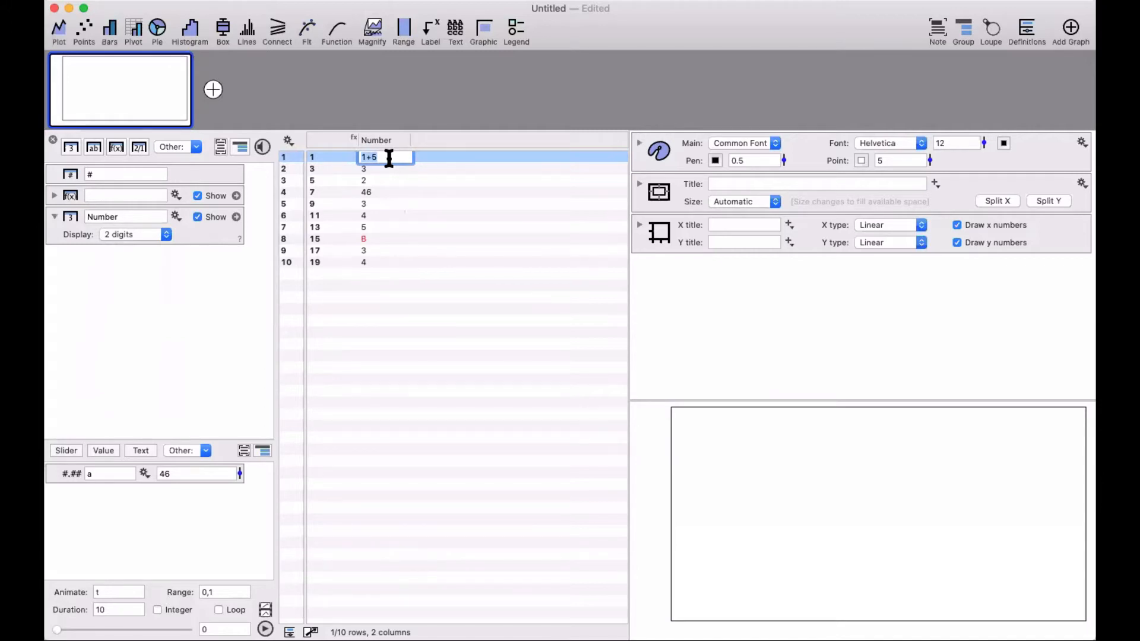
click(389, 158)
text(+3)
key(Return)
click(410, 324)
click(410, 321)
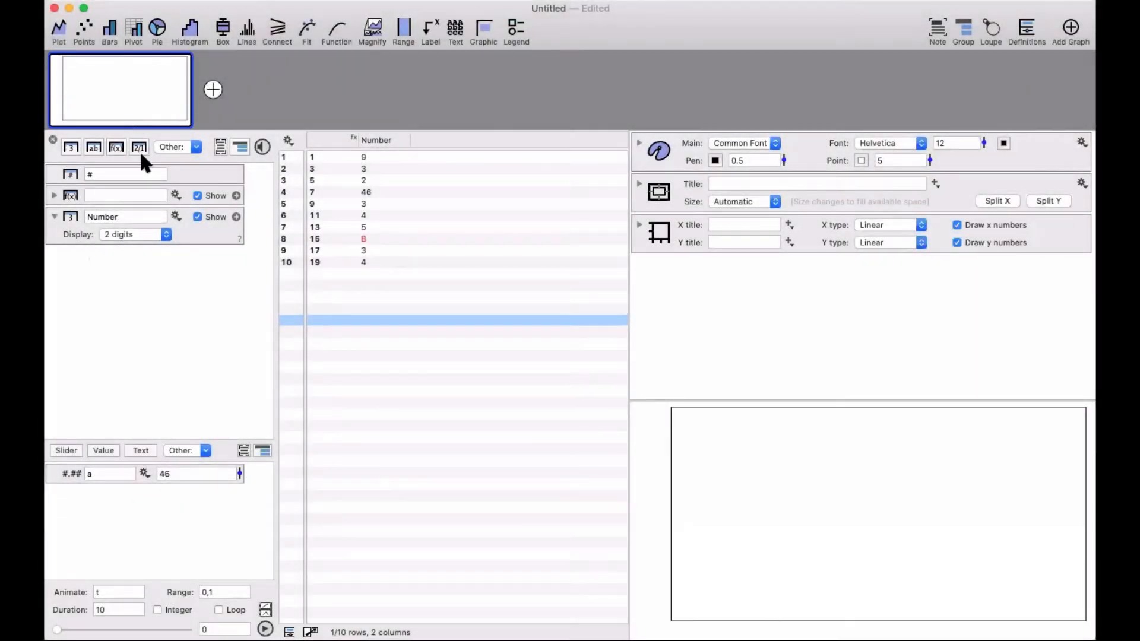
Step: Add a date column named Date and widen it in the data table
click(139, 149)
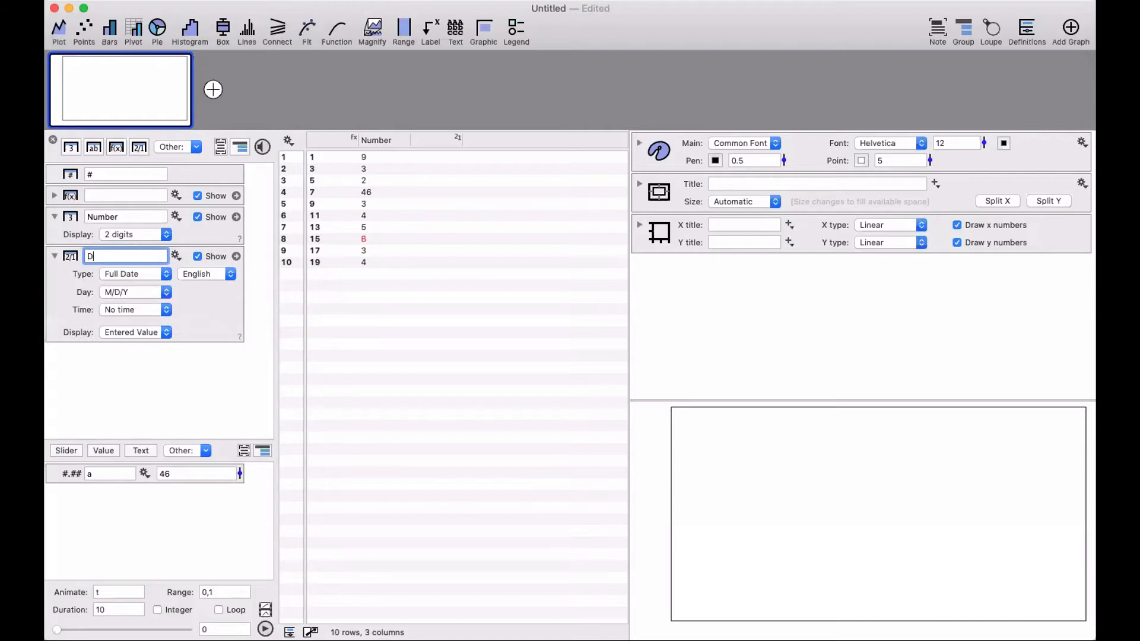
text(Date)
key(Return)
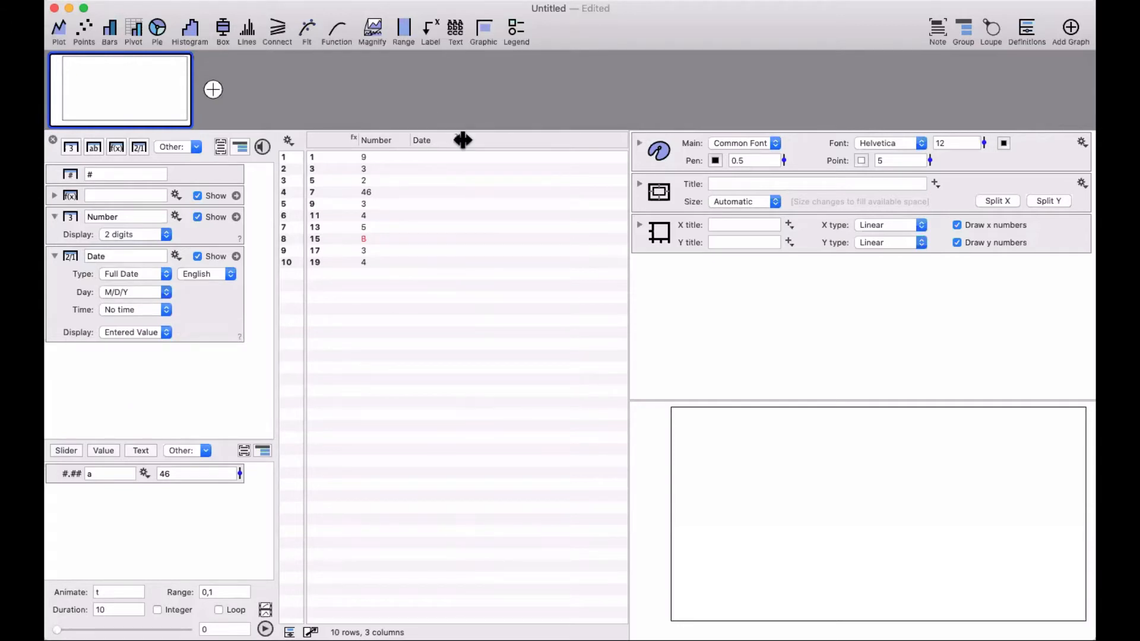
drag(463, 140, 493, 140)
Step: Enter 2000:01:01 in row 1 of the Date column
double_click(439, 156)
text(20)
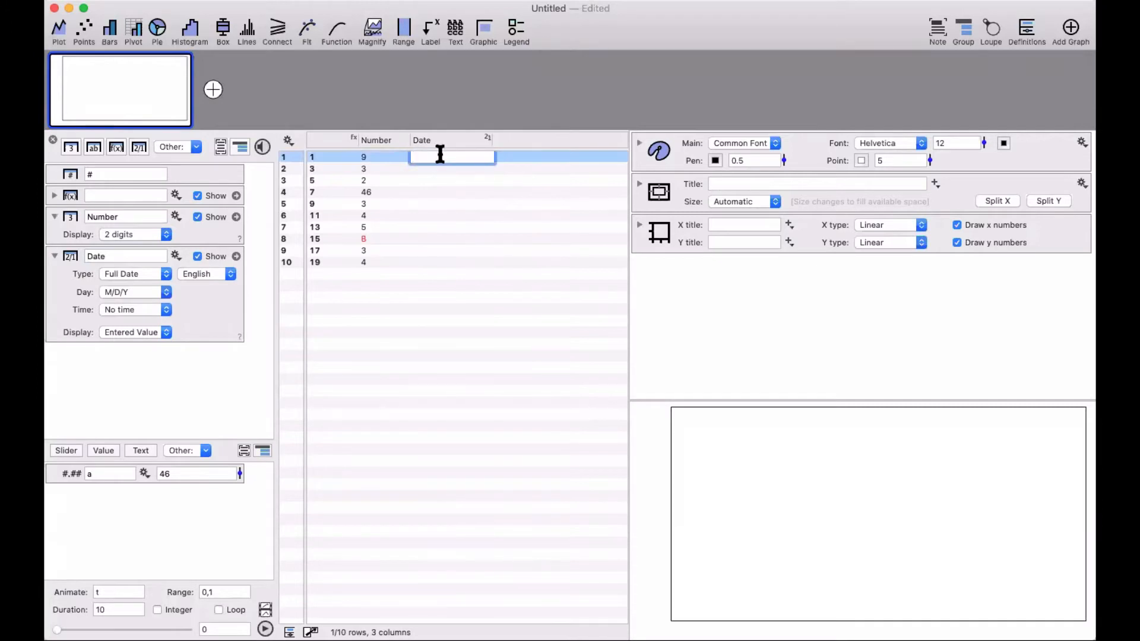
text(00:01:01)
key(Return)
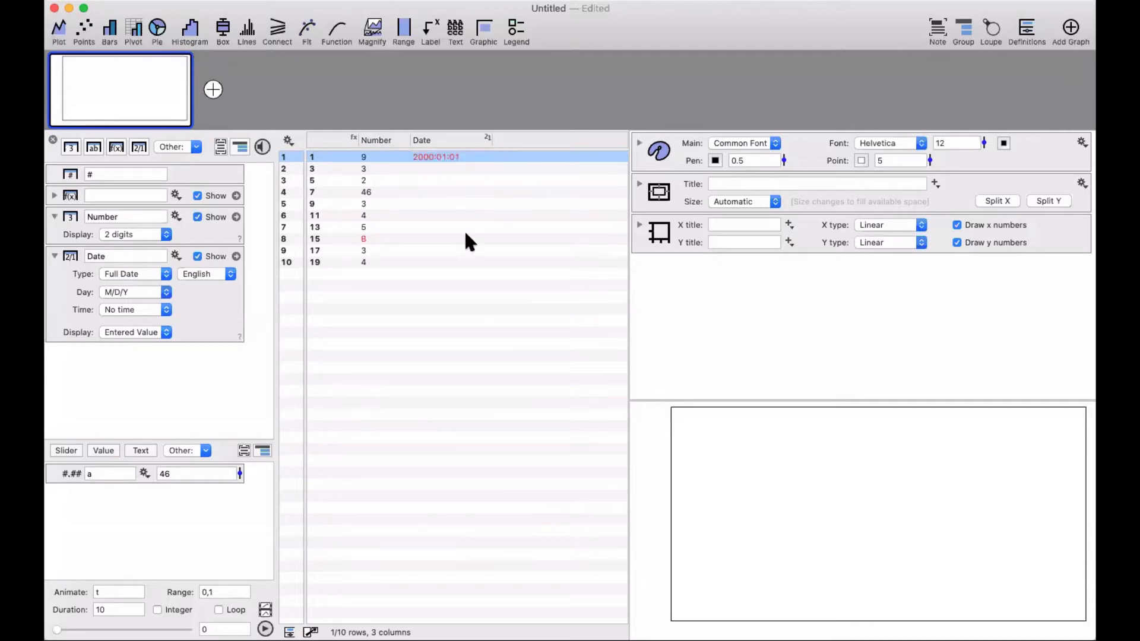
click(466, 236)
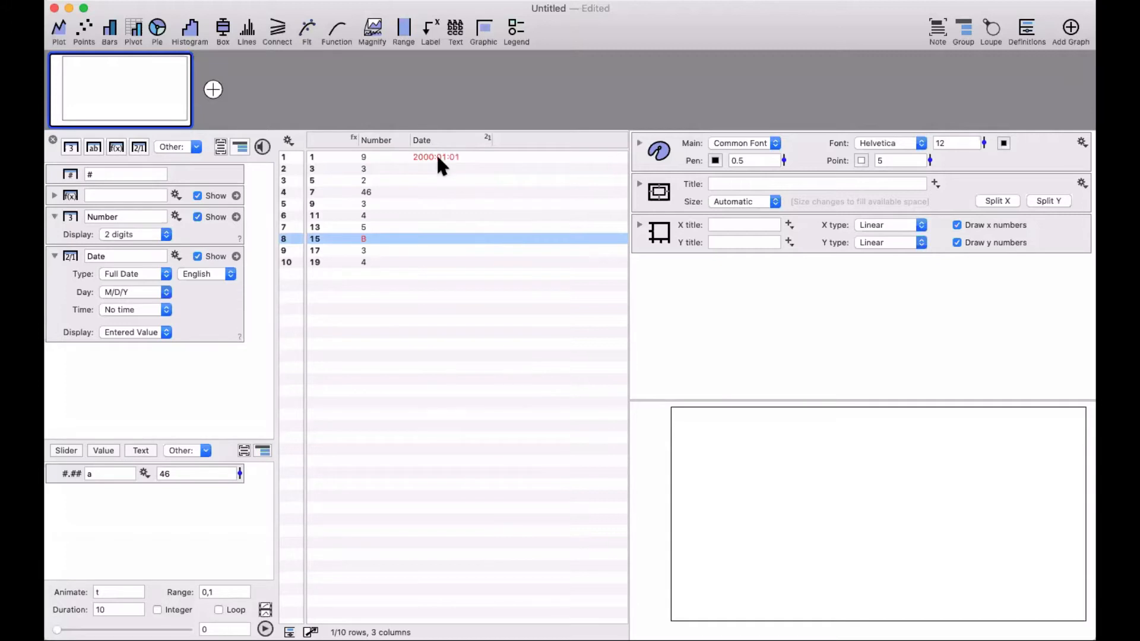
Step: Check the Date column's day and time format options, and set its type to DG format
click(69, 290)
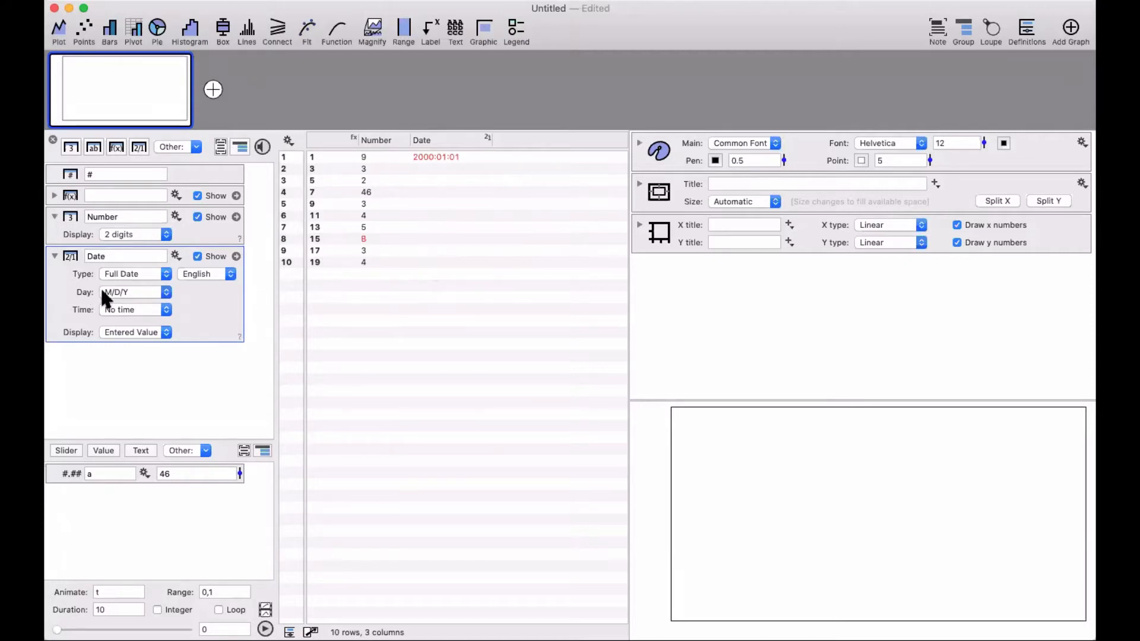
click(129, 292)
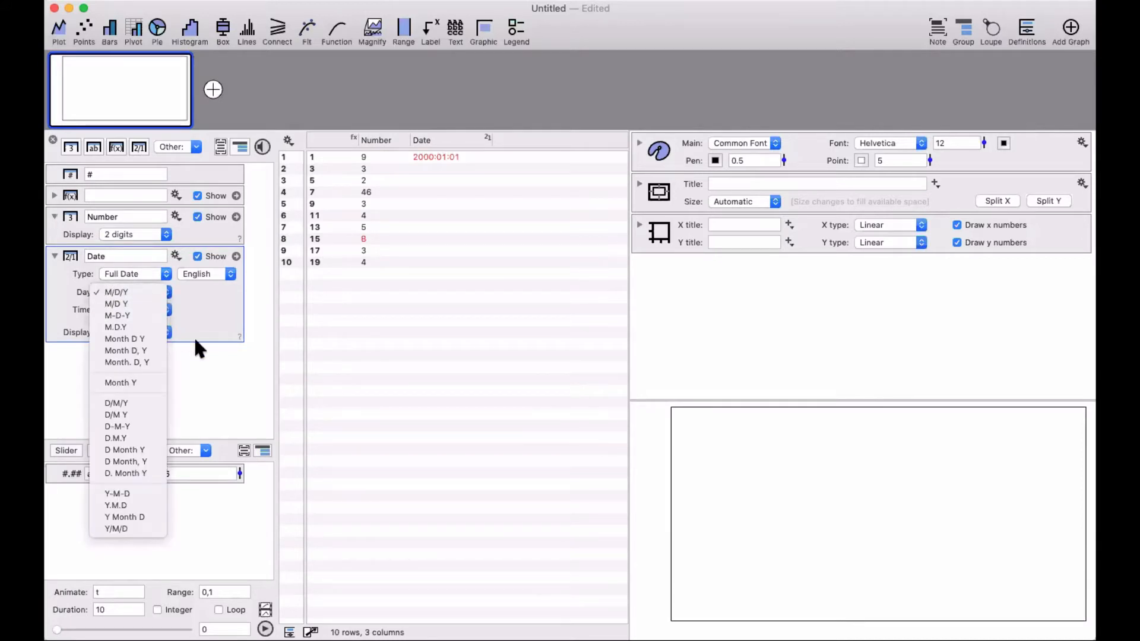
click(198, 297)
click(150, 309)
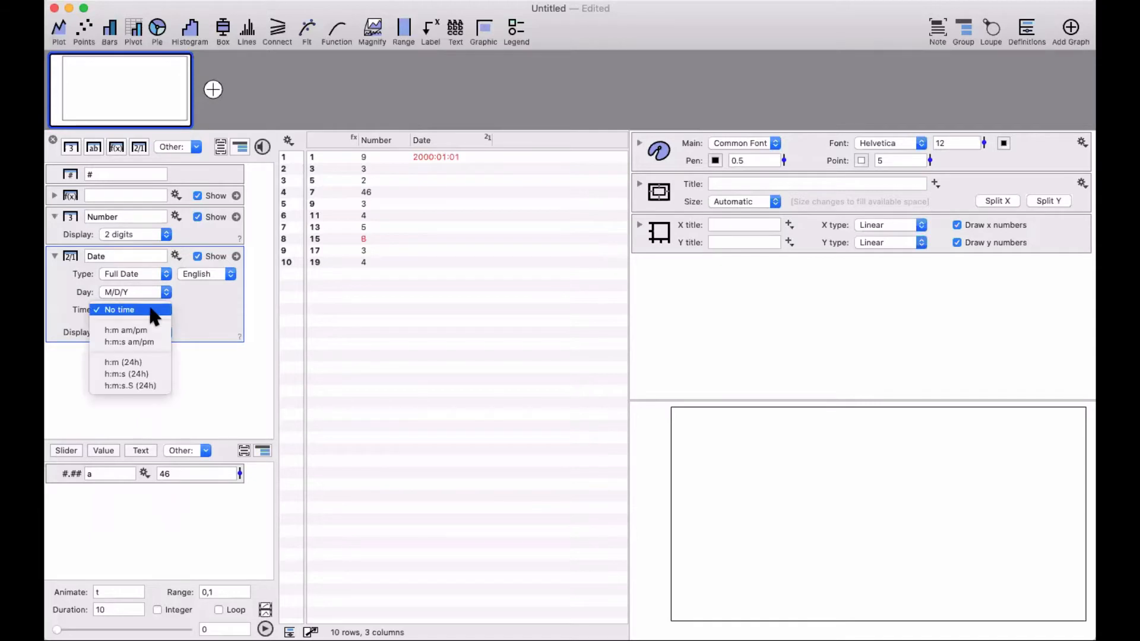
click(140, 274)
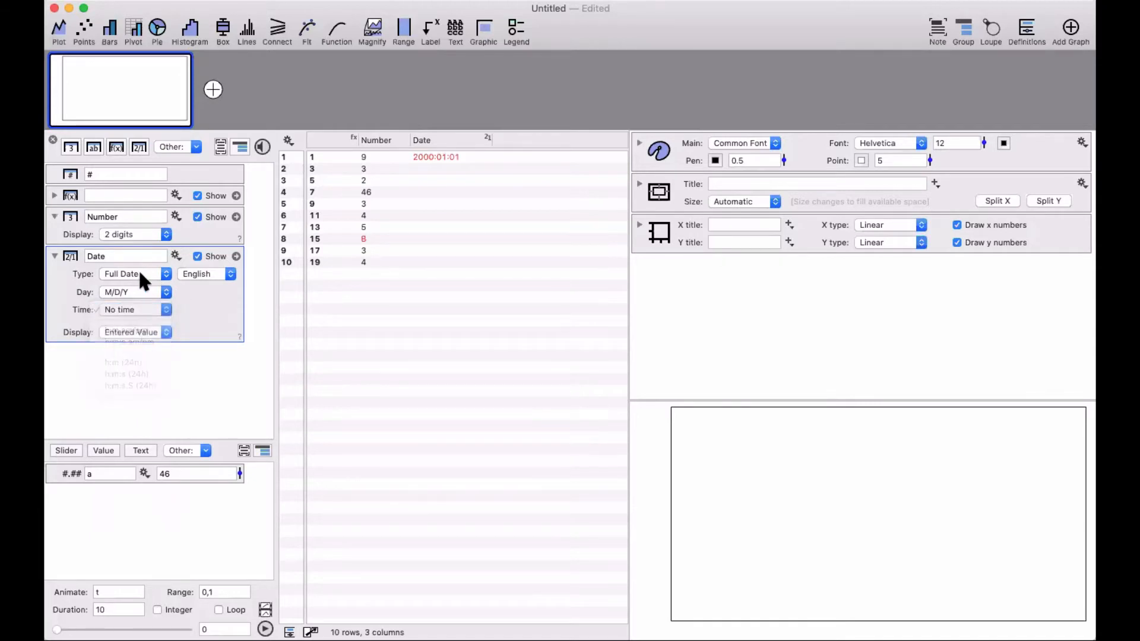
click(140, 275)
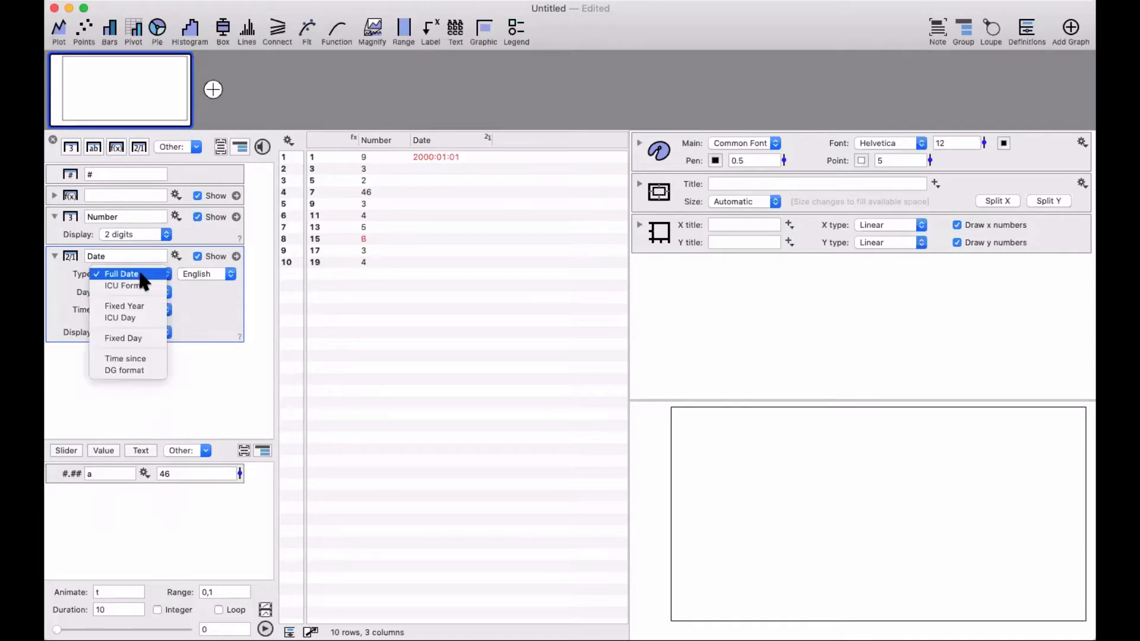
click(139, 368)
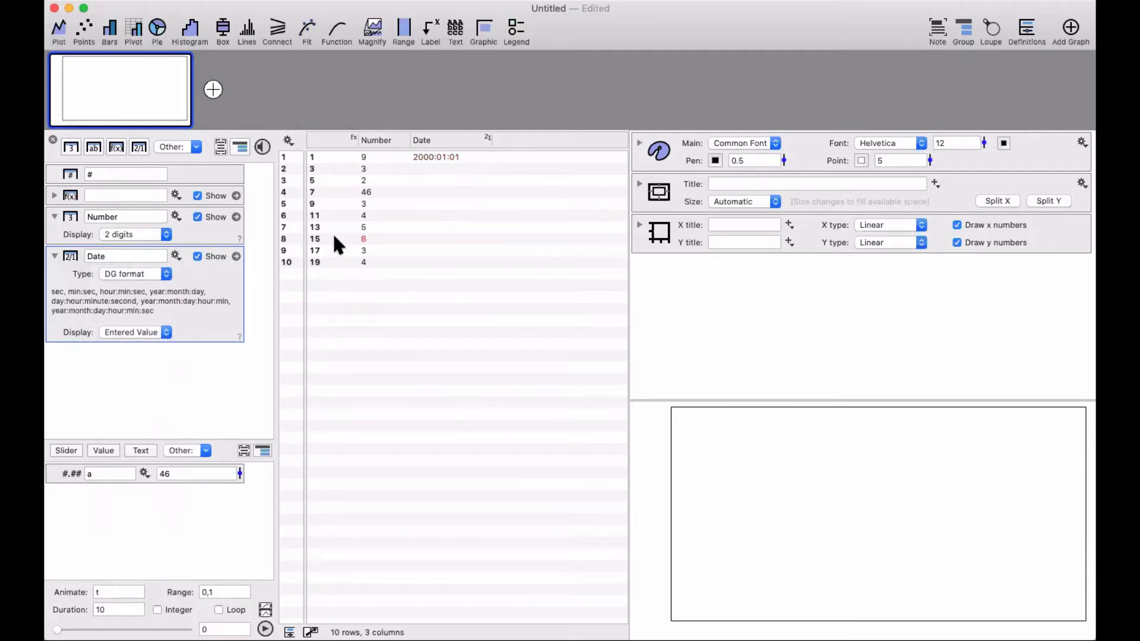
Step: Enter 2000:04:2 and 2010:1:20 in rows 2 and 3 of the Date column
click(433, 169)
text(2)
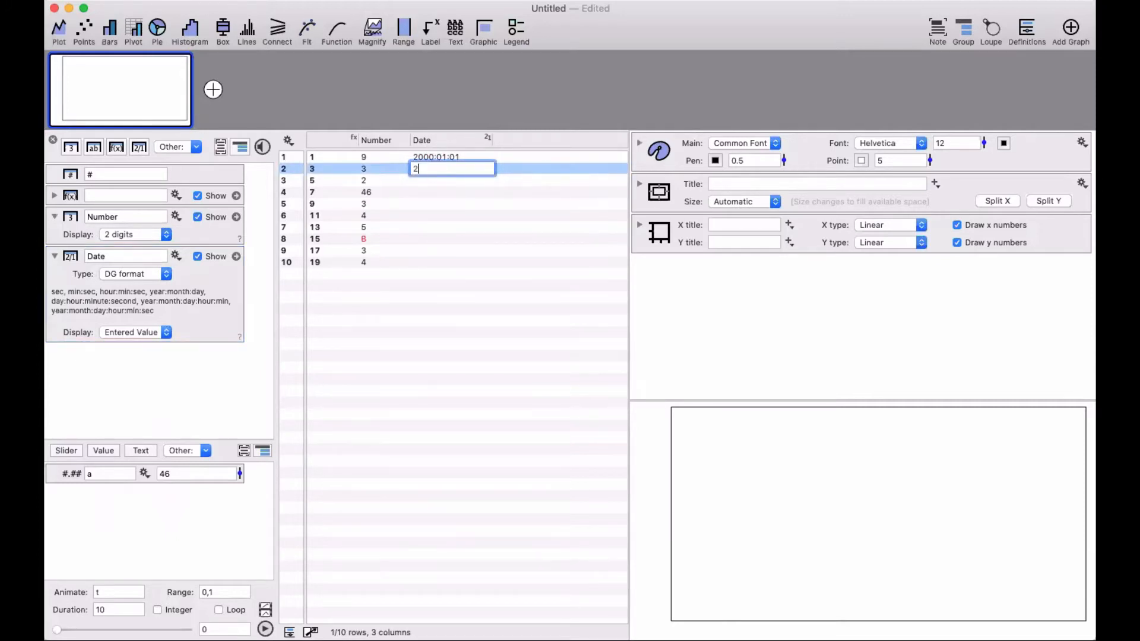
text(000:)
text(04:)
text(2)
key(Return)
text(2)
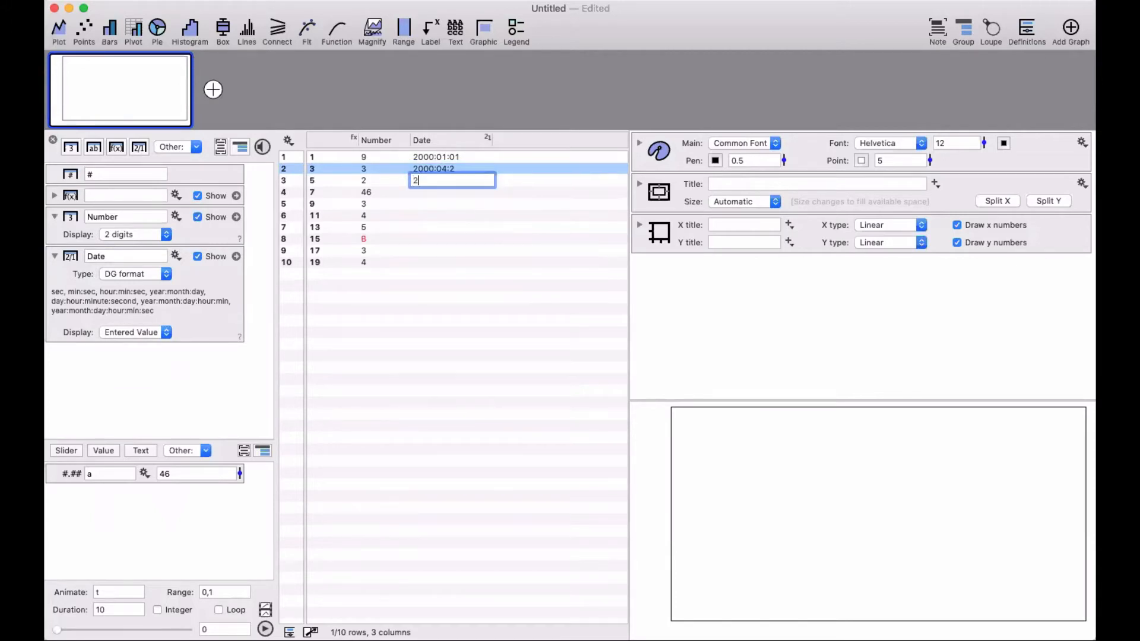
text(010:1:20)
key(Return)
click(500, 269)
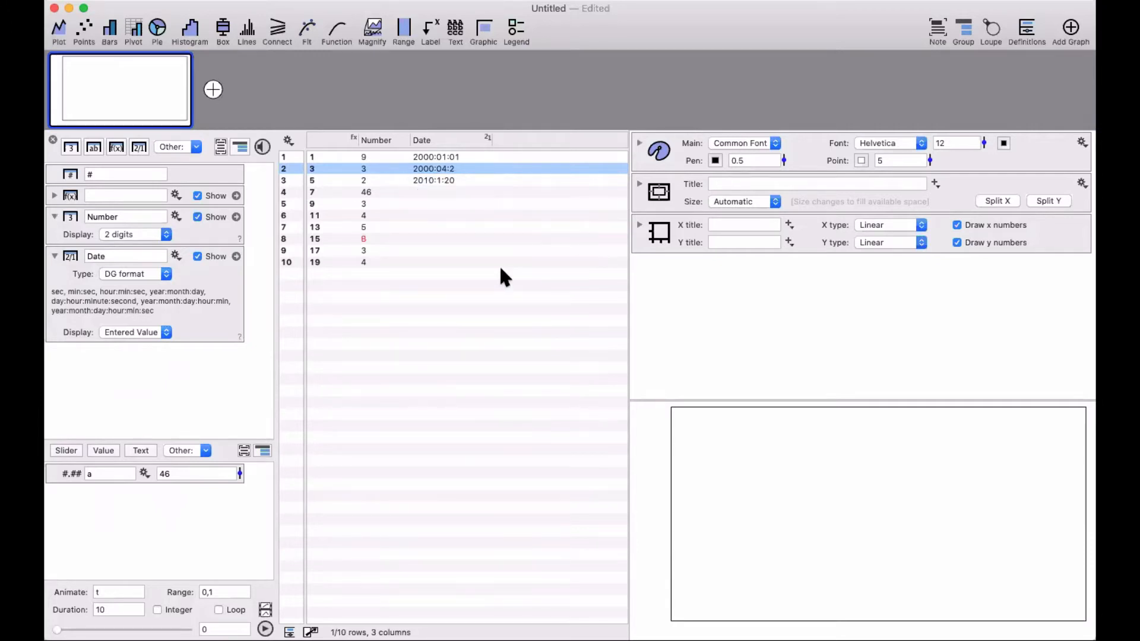
click(500, 270)
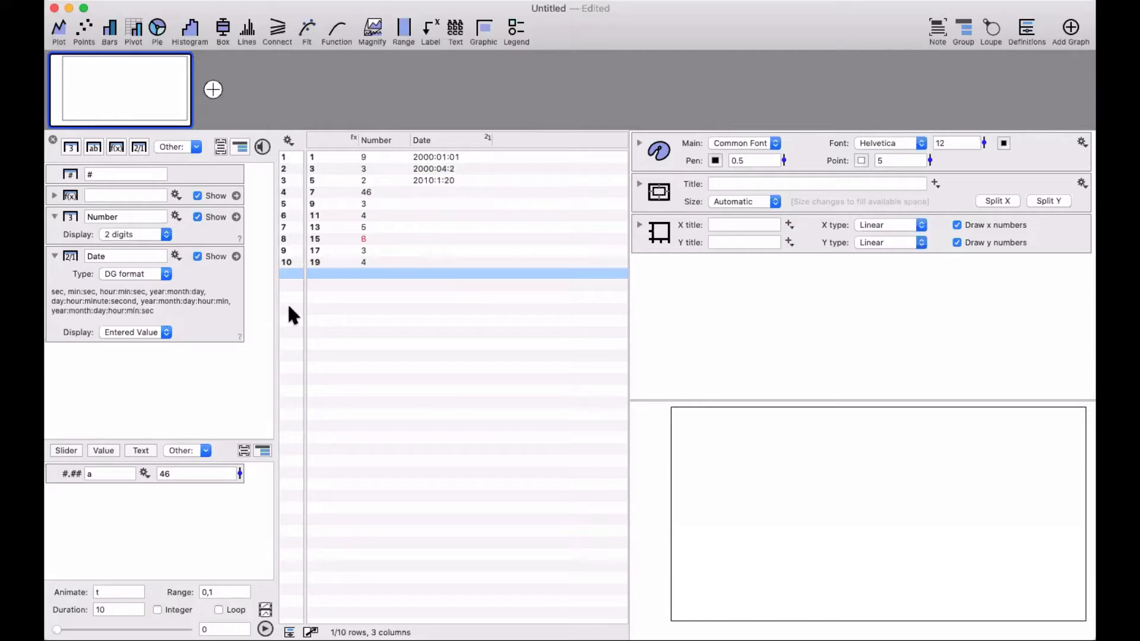
Step: Try the yyyy/m/d, m/d and d Month y display formats on the Date column
click(131, 334)
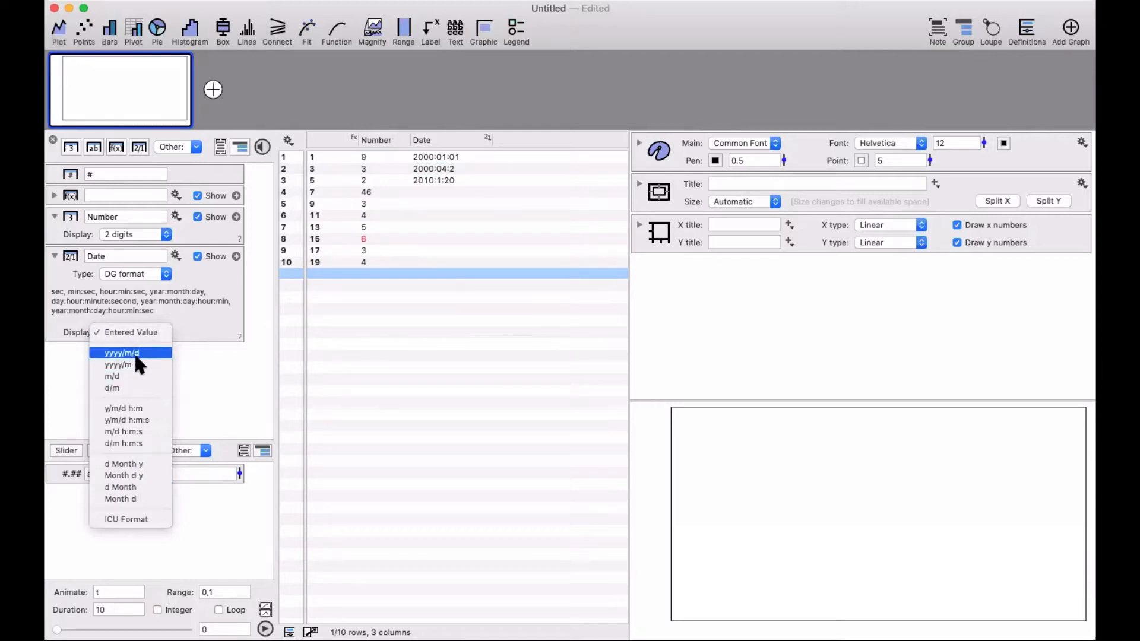
click(137, 354)
click(129, 328)
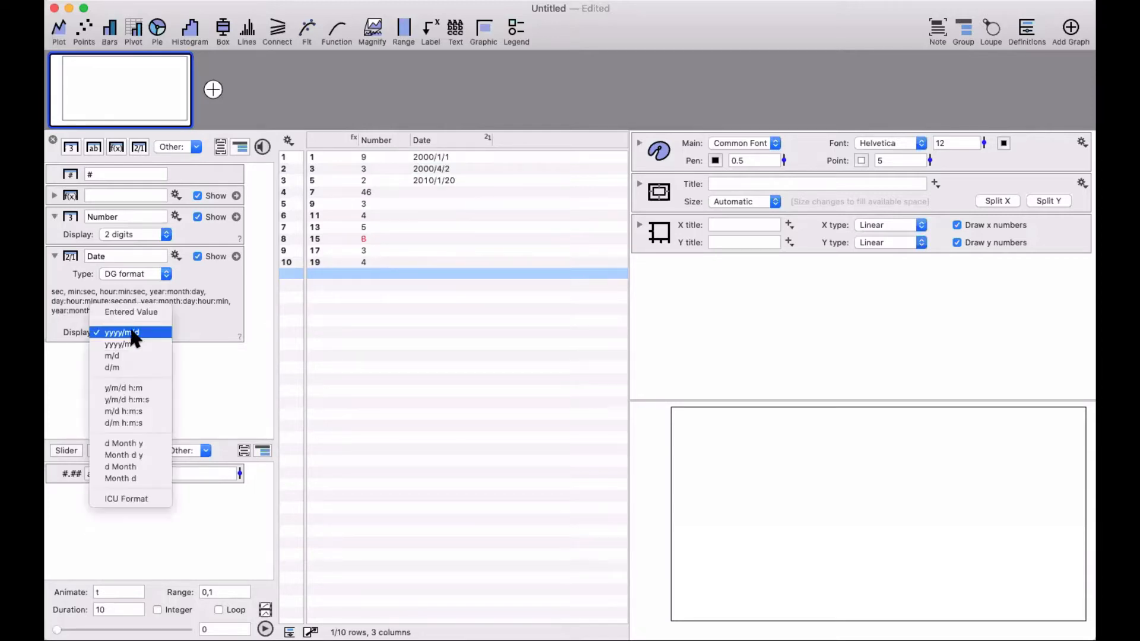
click(137, 356)
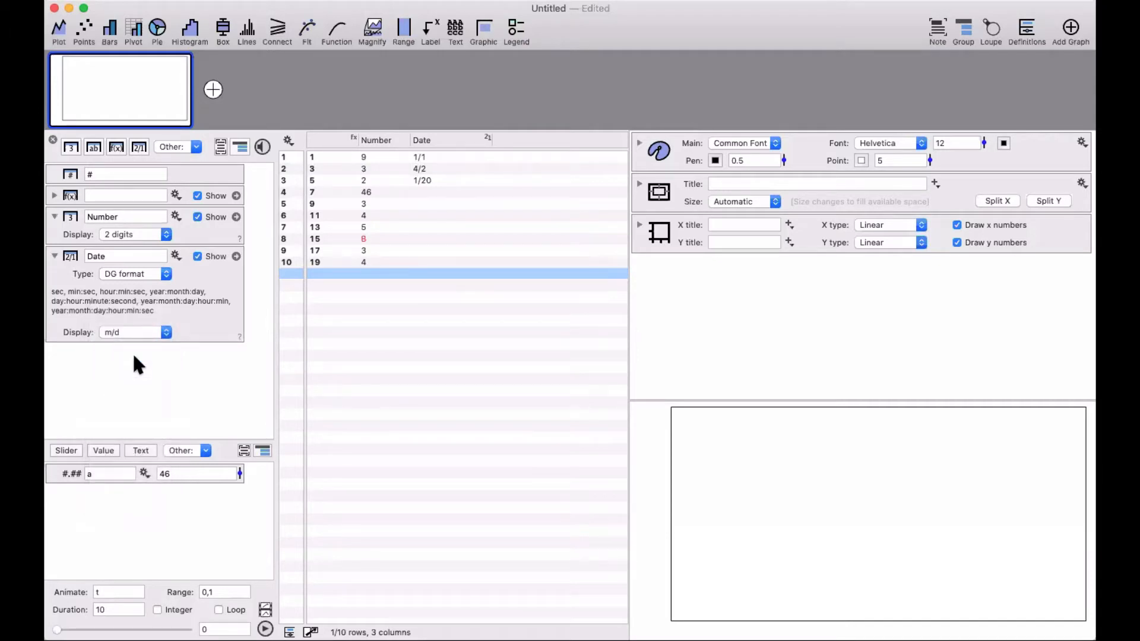
click(132, 333)
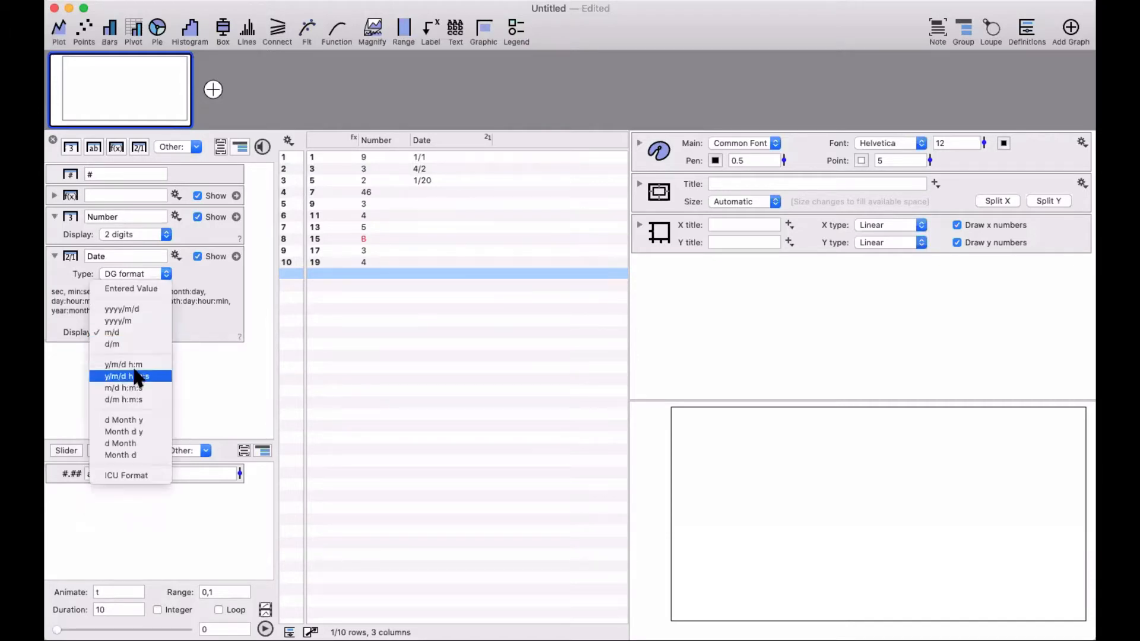
click(138, 421)
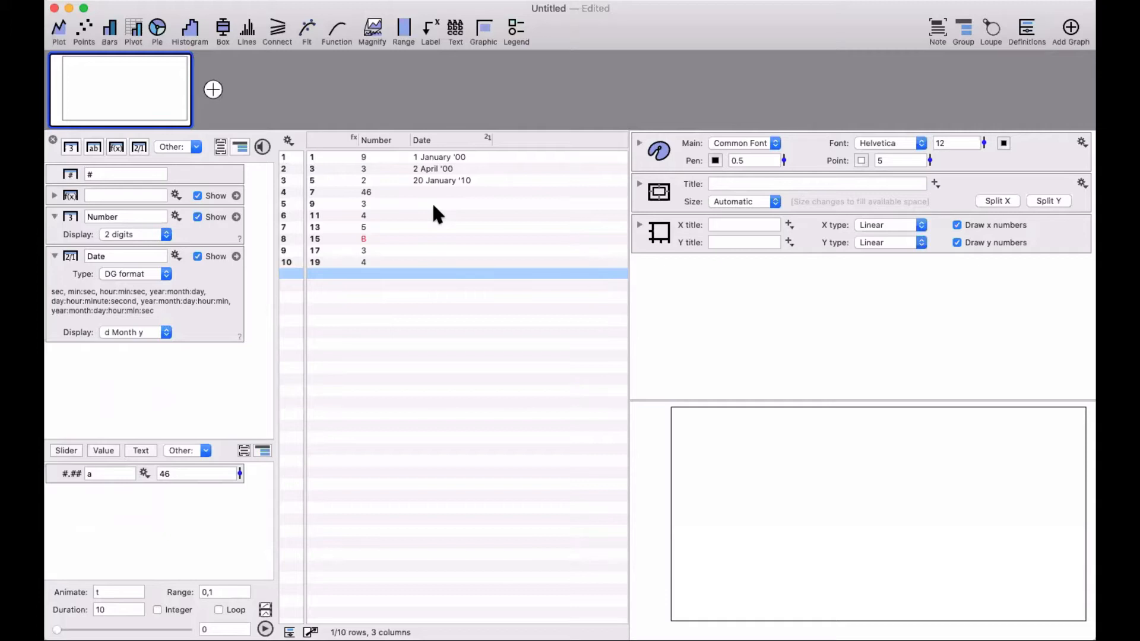
Step: Switch the Date column's display to ICU Format, trying the format string yy and then yyyy
click(142, 342)
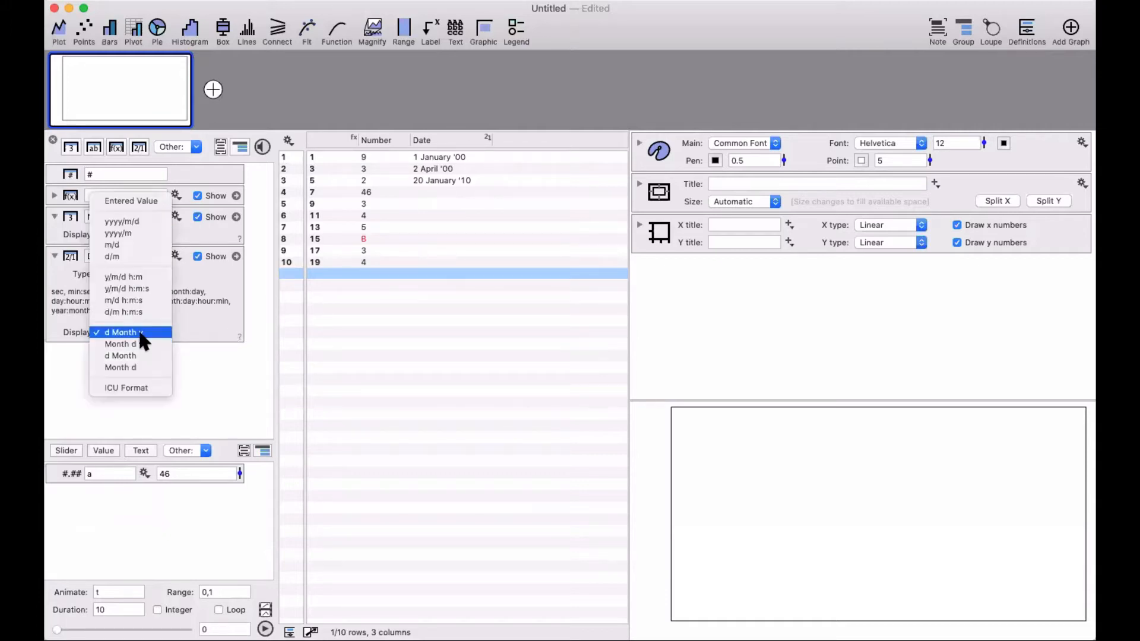
click(159, 390)
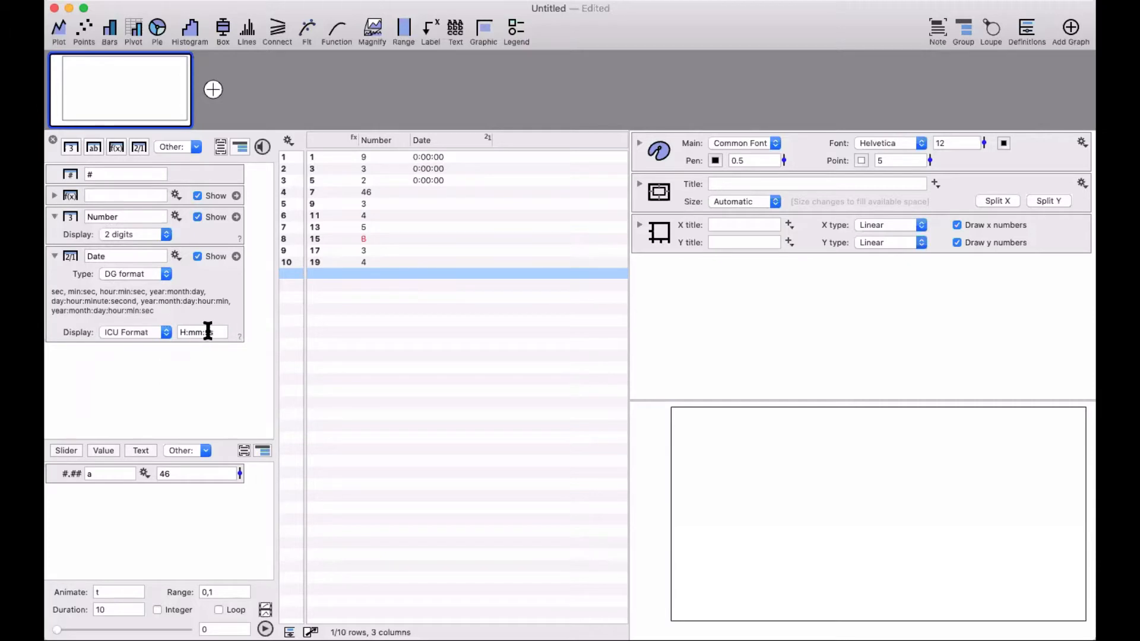
drag(219, 328, 148, 328)
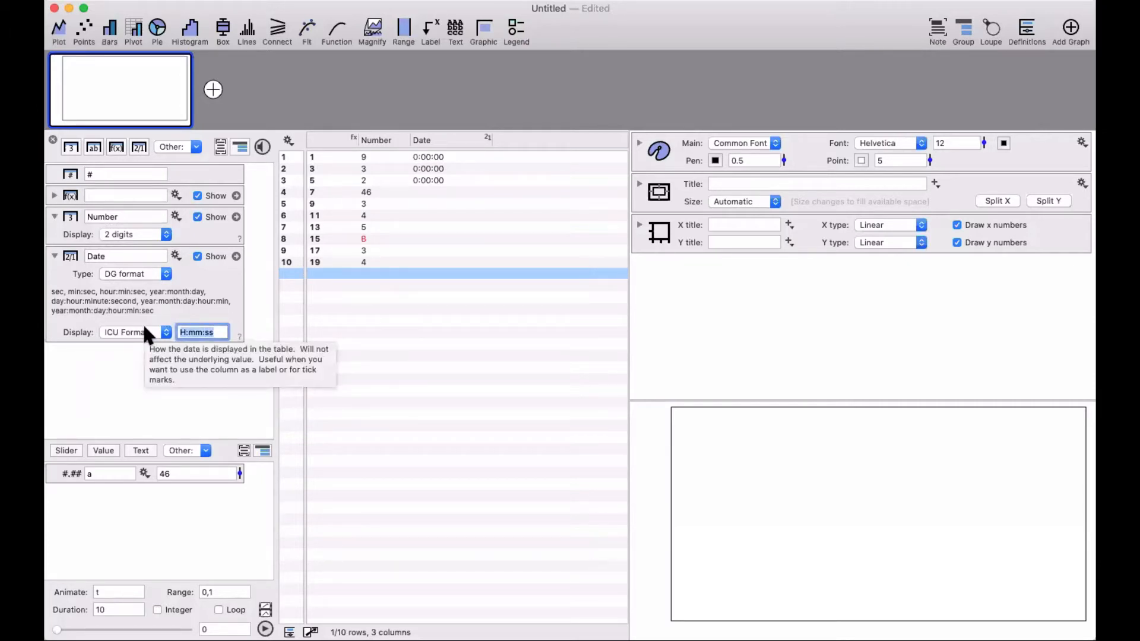
text(yy)
key(Return)
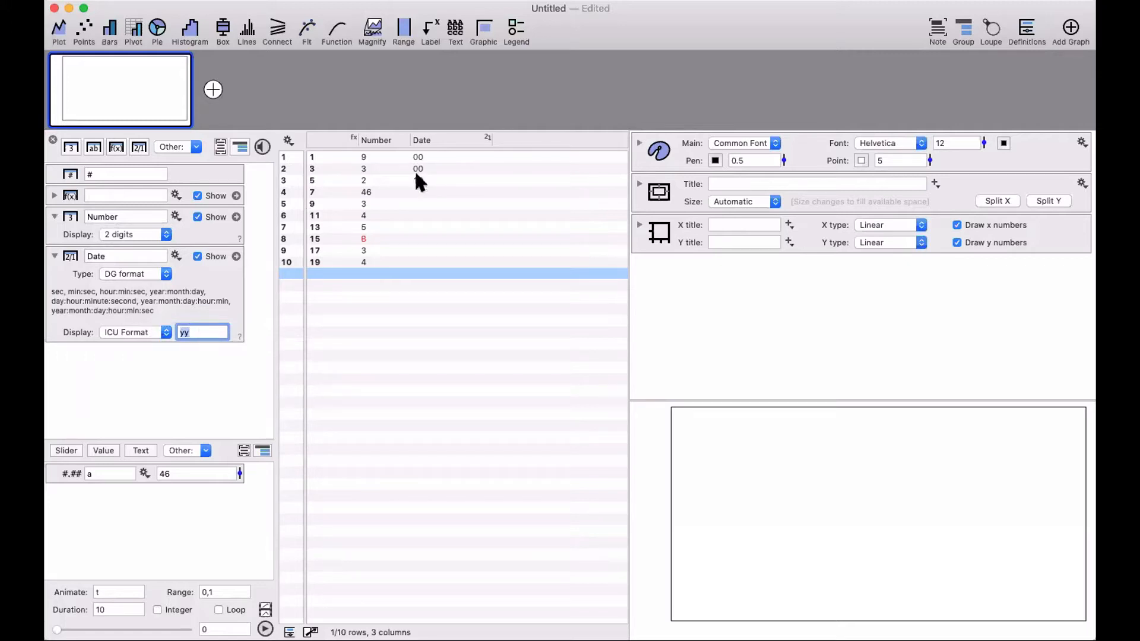
click(204, 332)
text(yy)
key(Return)
click(197, 353)
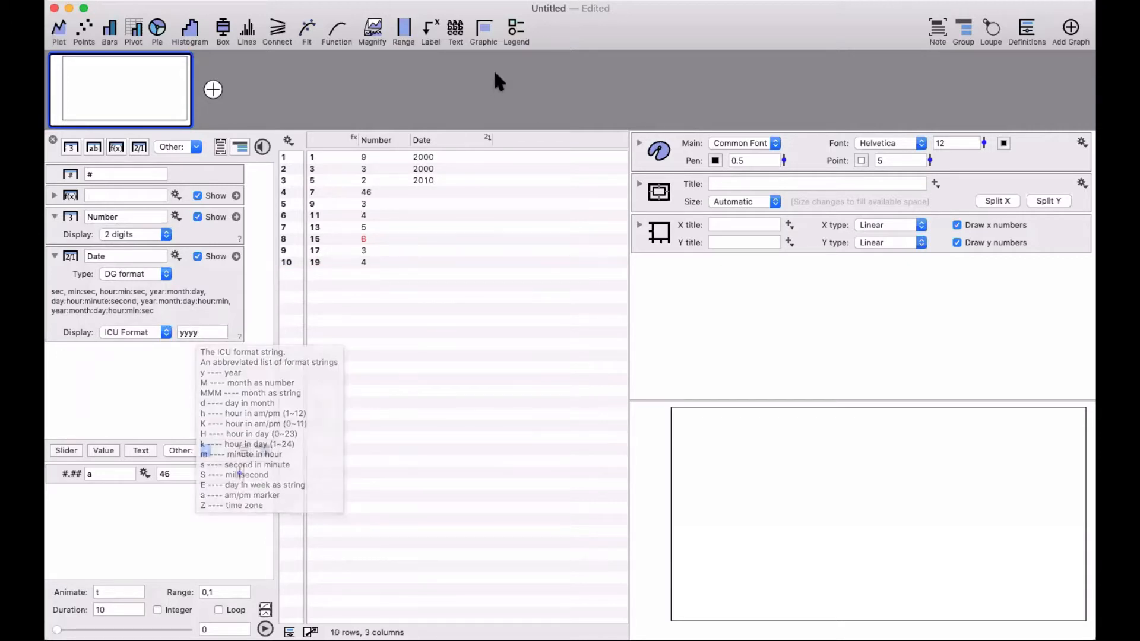
Step: Check the Date column's type options, reset its display to Entered Value, and collapse its settings
click(150, 279)
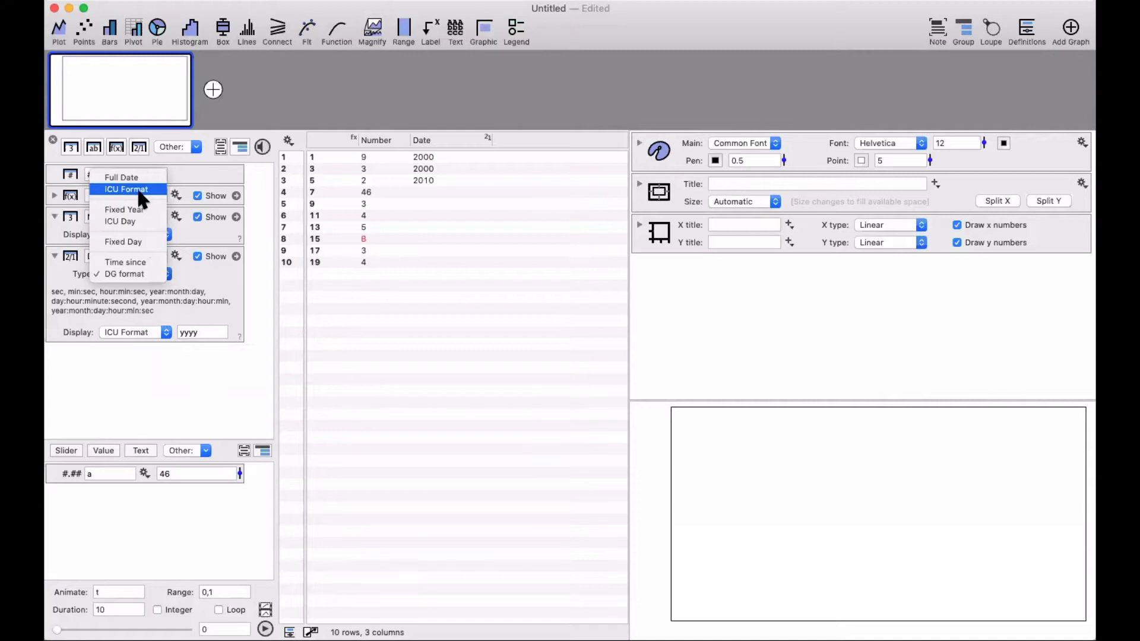
click(210, 276)
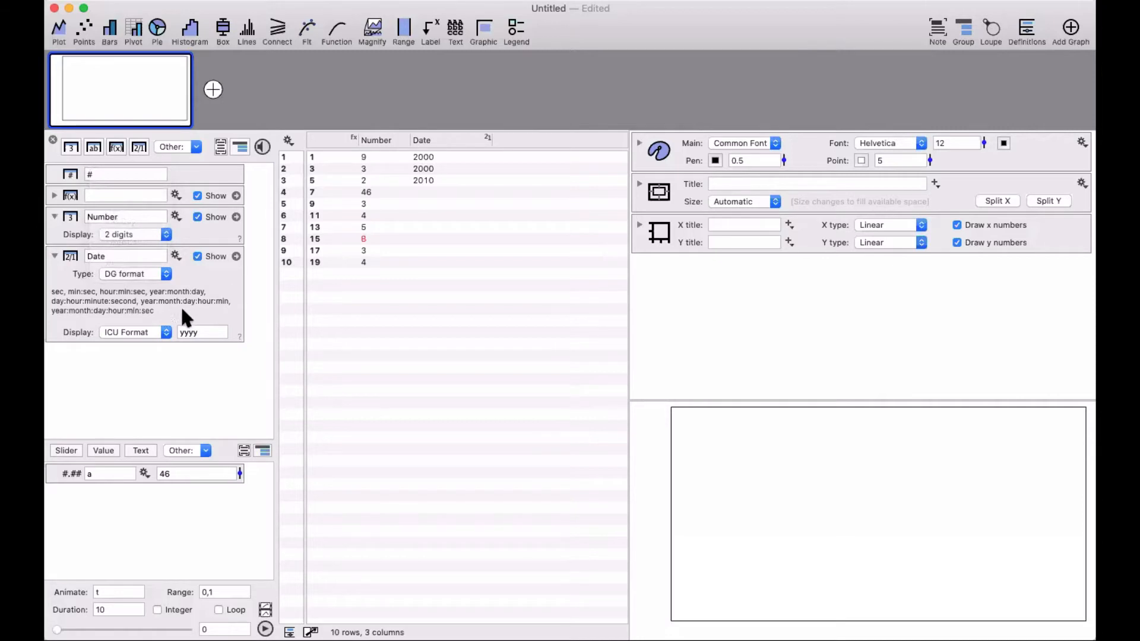
click(146, 330)
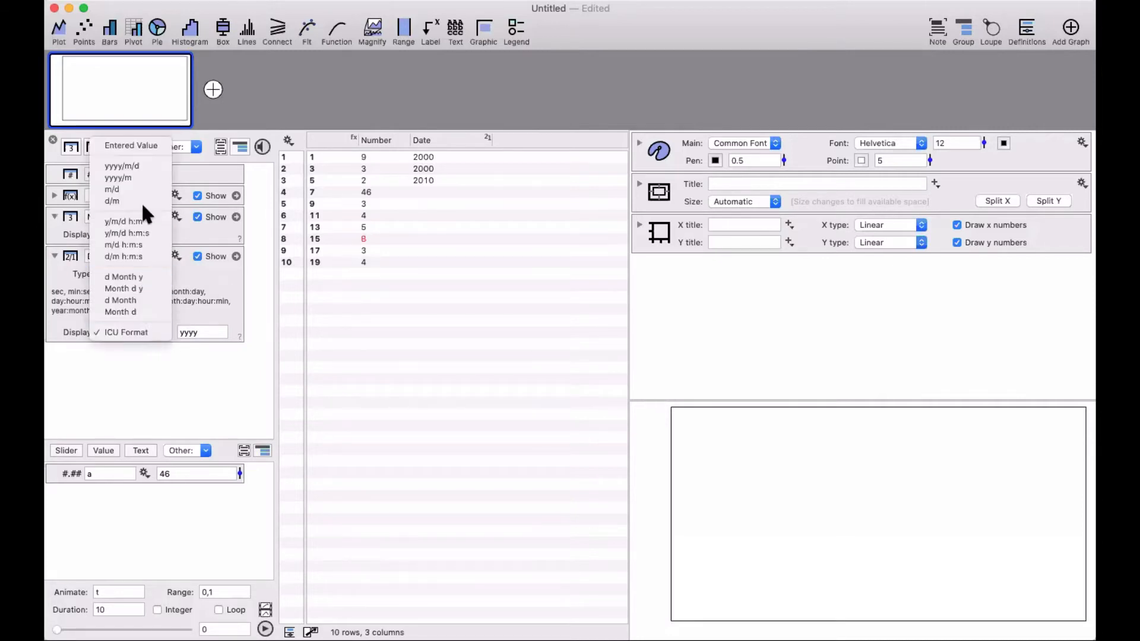
click(131, 146)
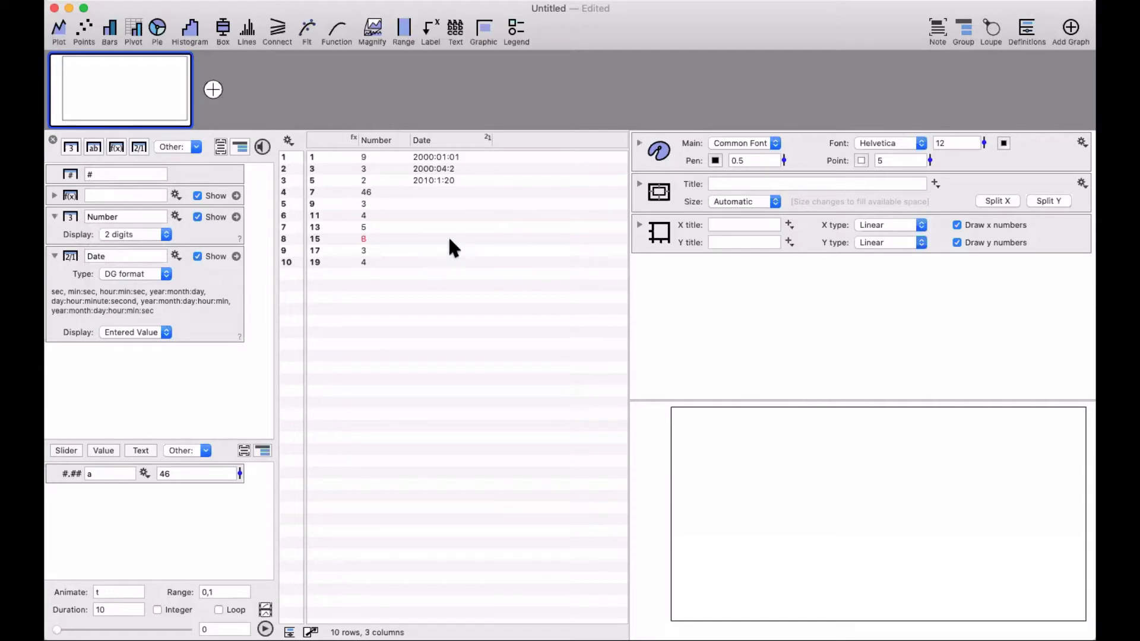
click(54, 256)
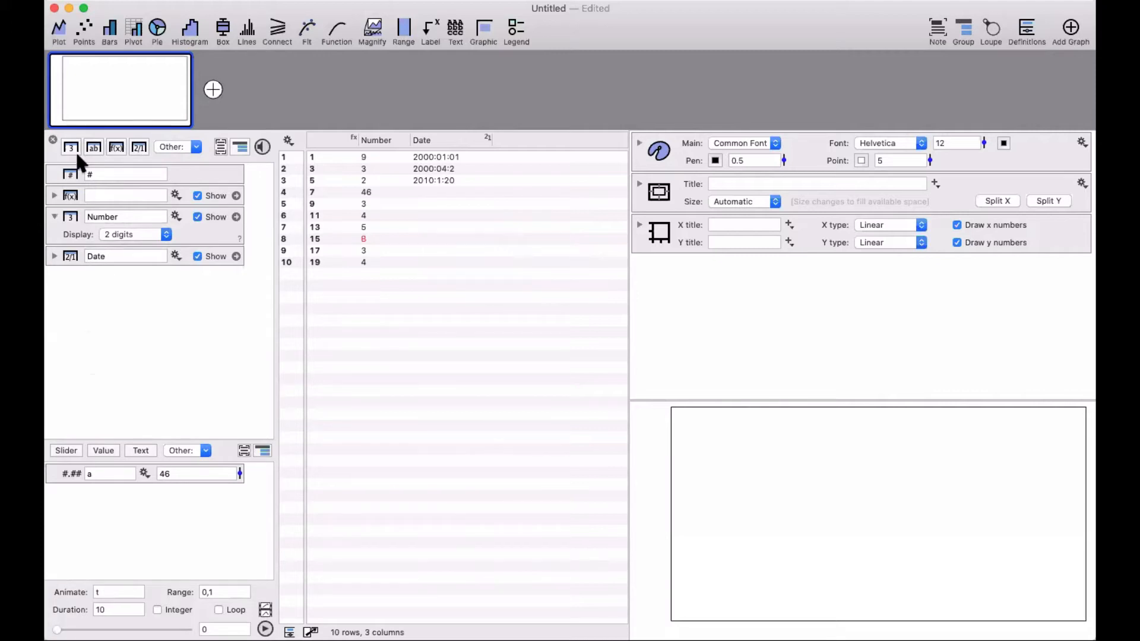
Step: Add an expression column that uses Date as its expression
click(116, 147)
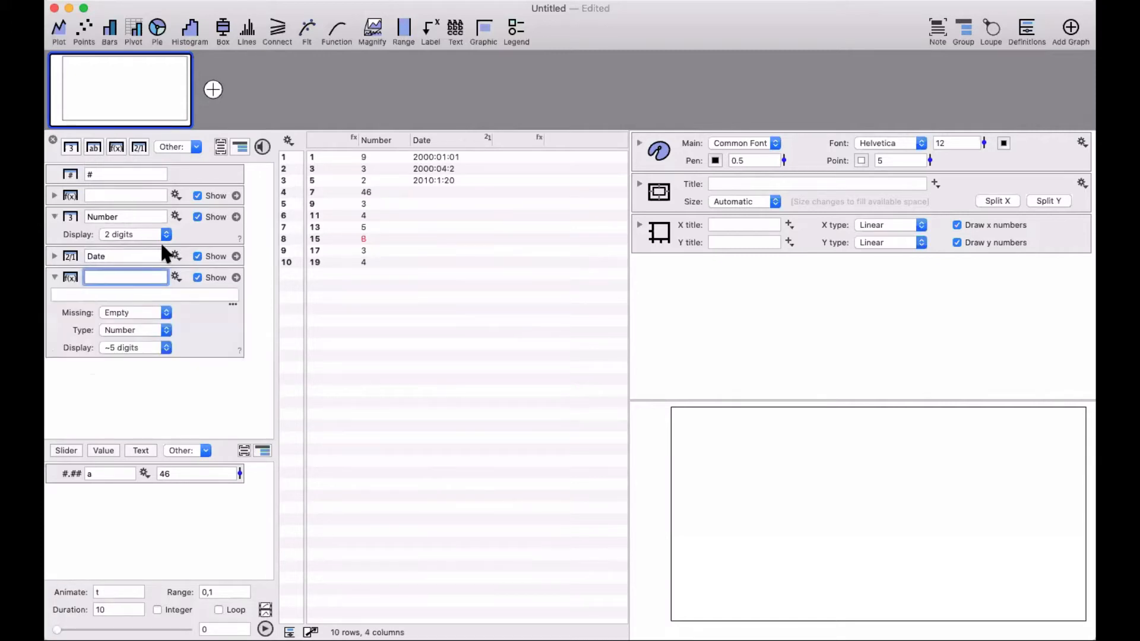
click(88, 295)
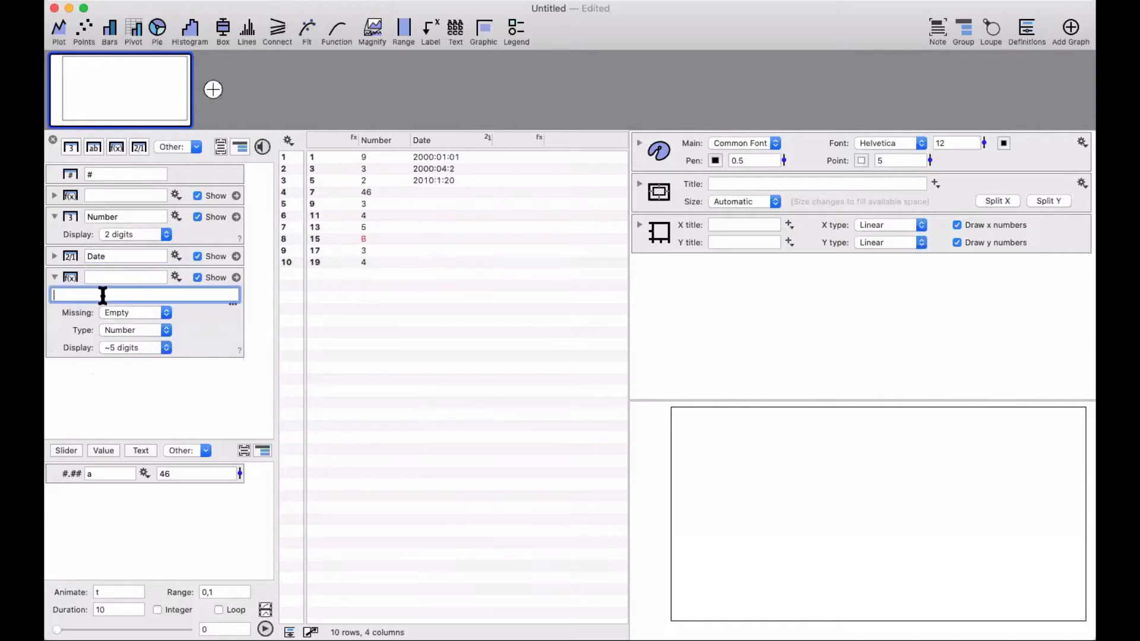
text(Date)
key(Return)
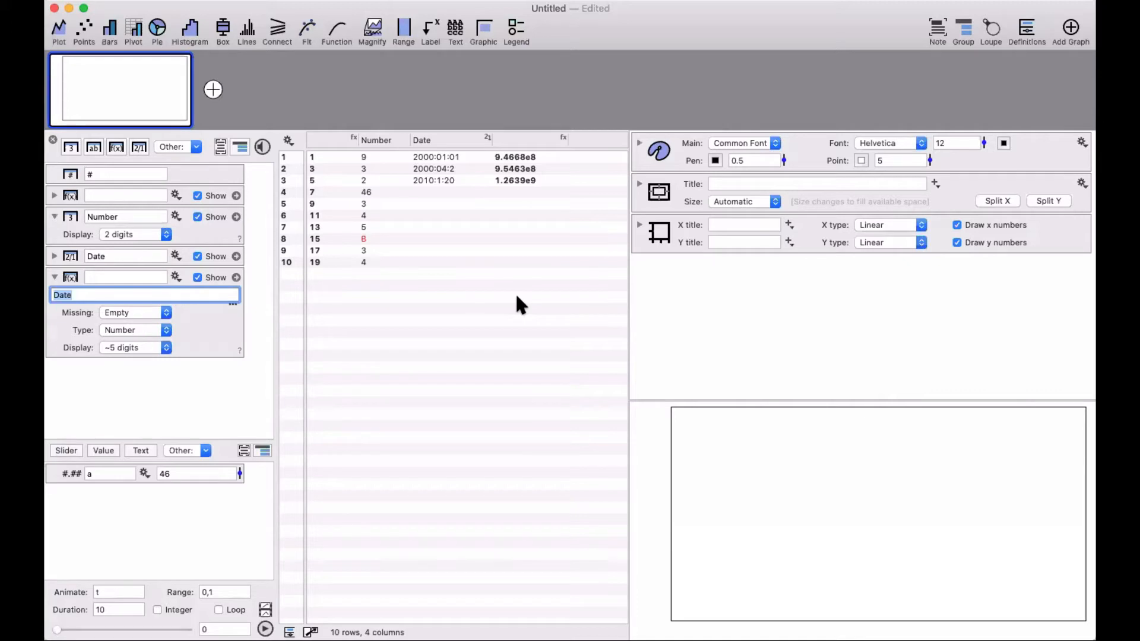
Step: Name the new expression column Date in the data table
double_click(515, 143)
text(Da)
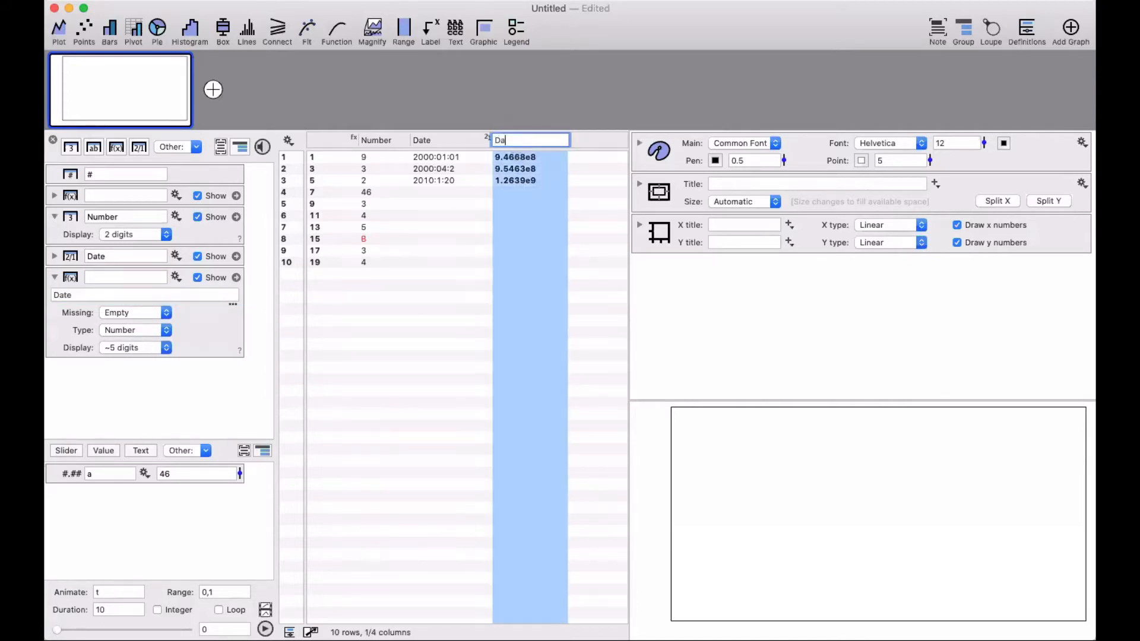
text(te)
key(Return)
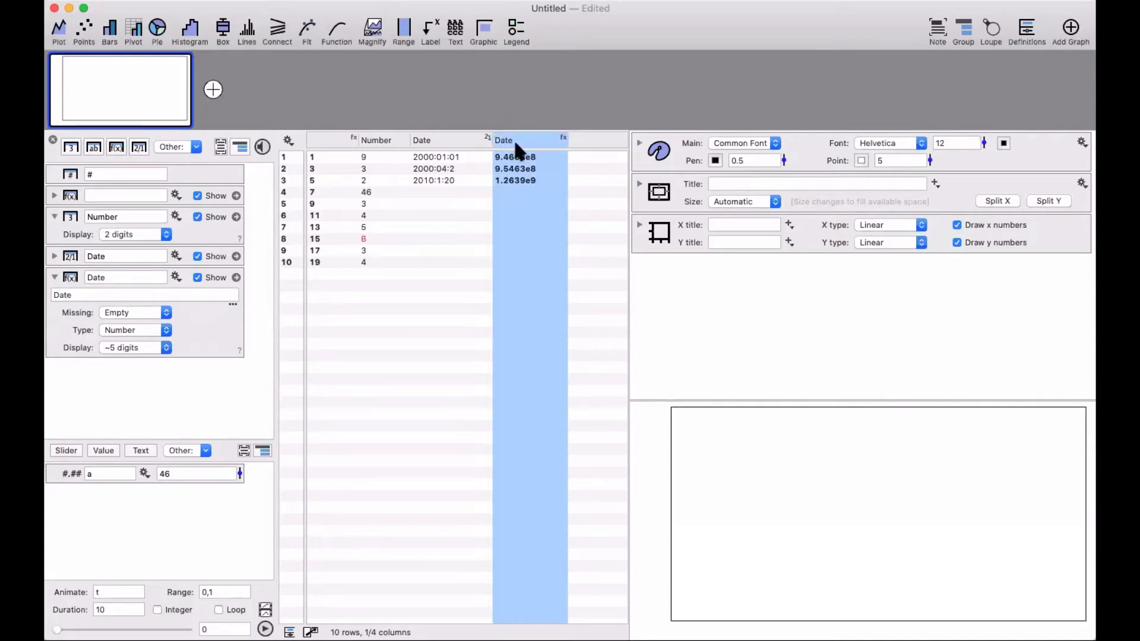
click(526, 286)
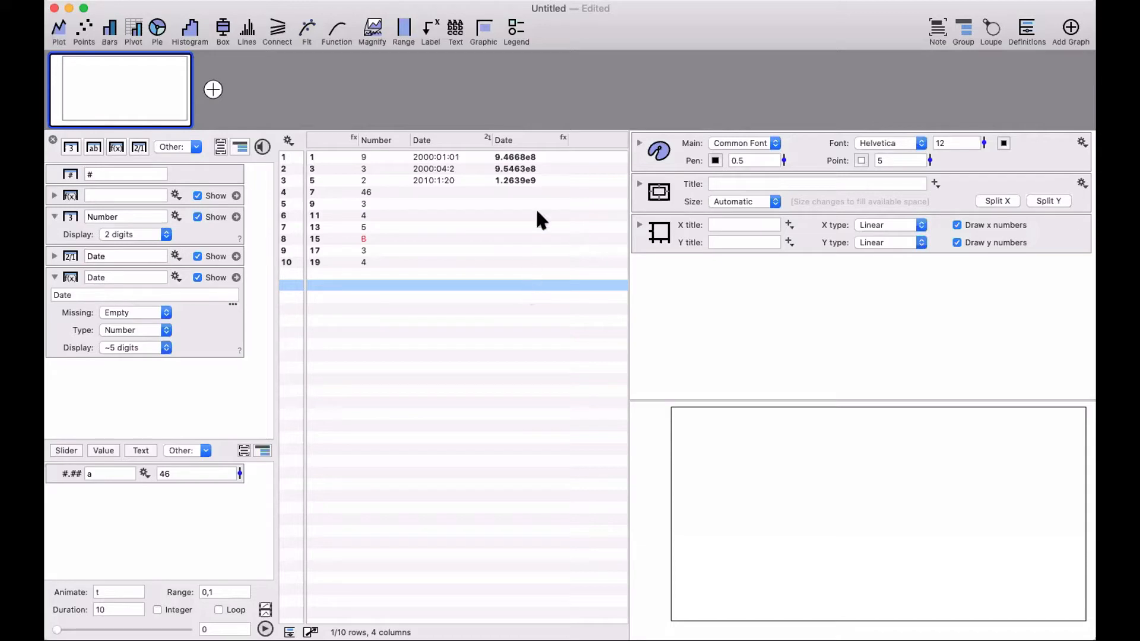
Step: Change row 3 of the original date column to 1970:01:01
click(521, 143)
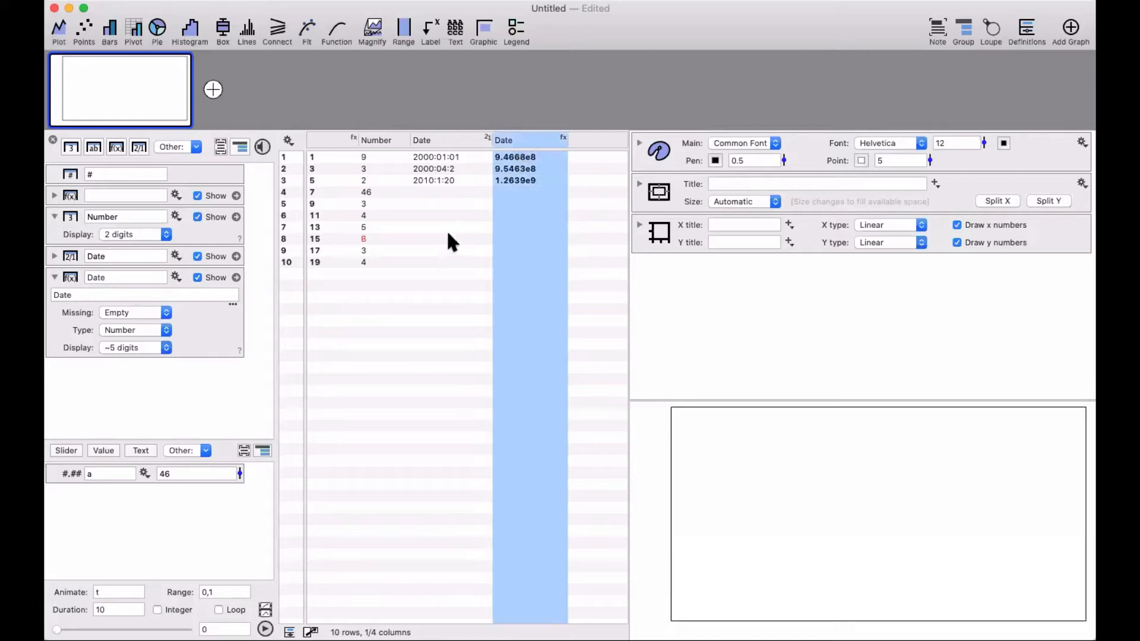
double_click(425, 178)
text(10)
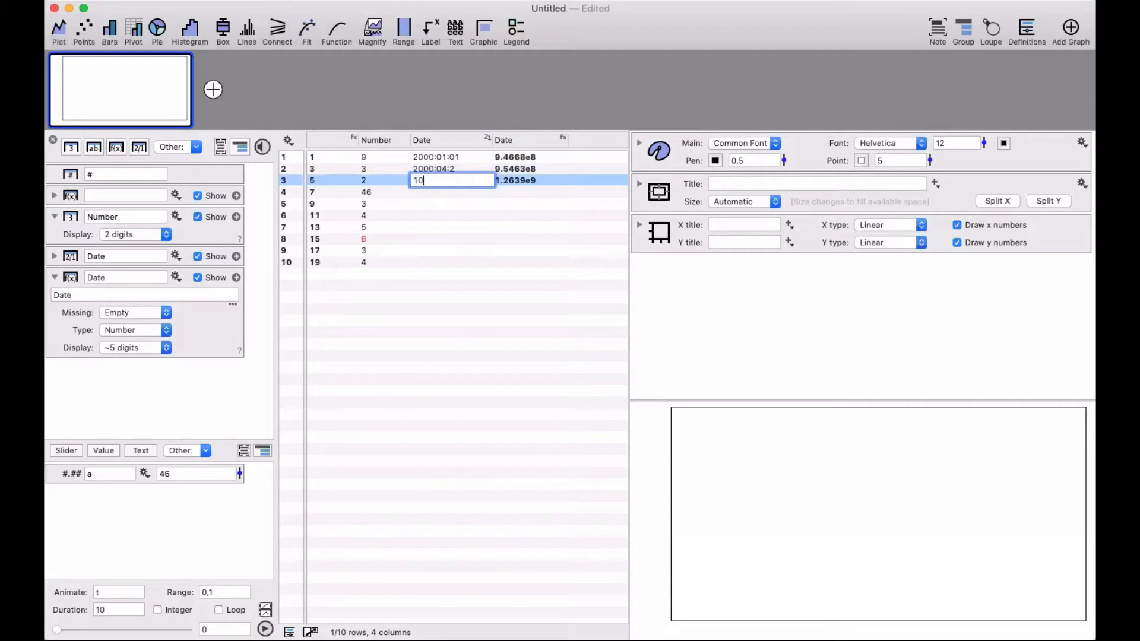
key(BackSpace)
text(970:01:01)
key(Return)
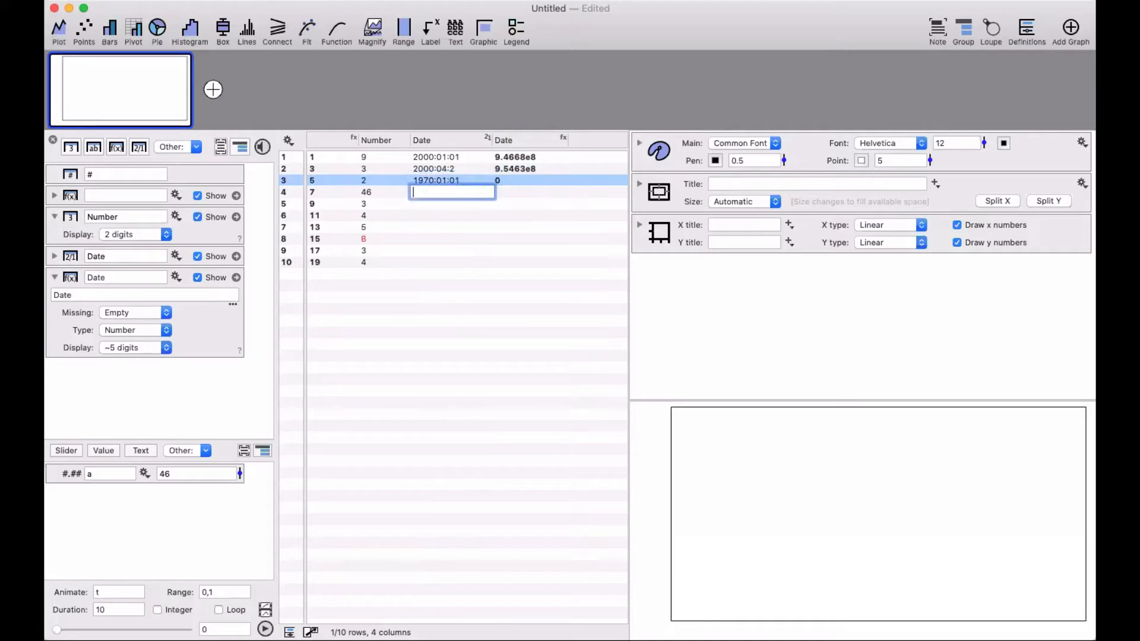
click(465, 271)
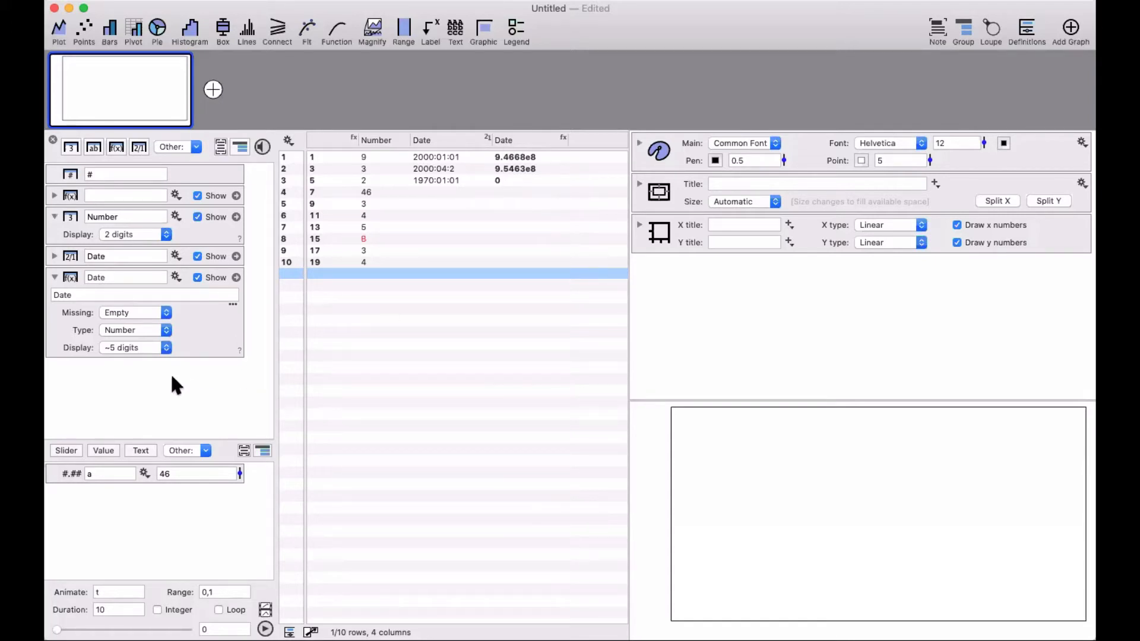
Step: Set the expression column's type to Date and check its available display formats
click(69, 277)
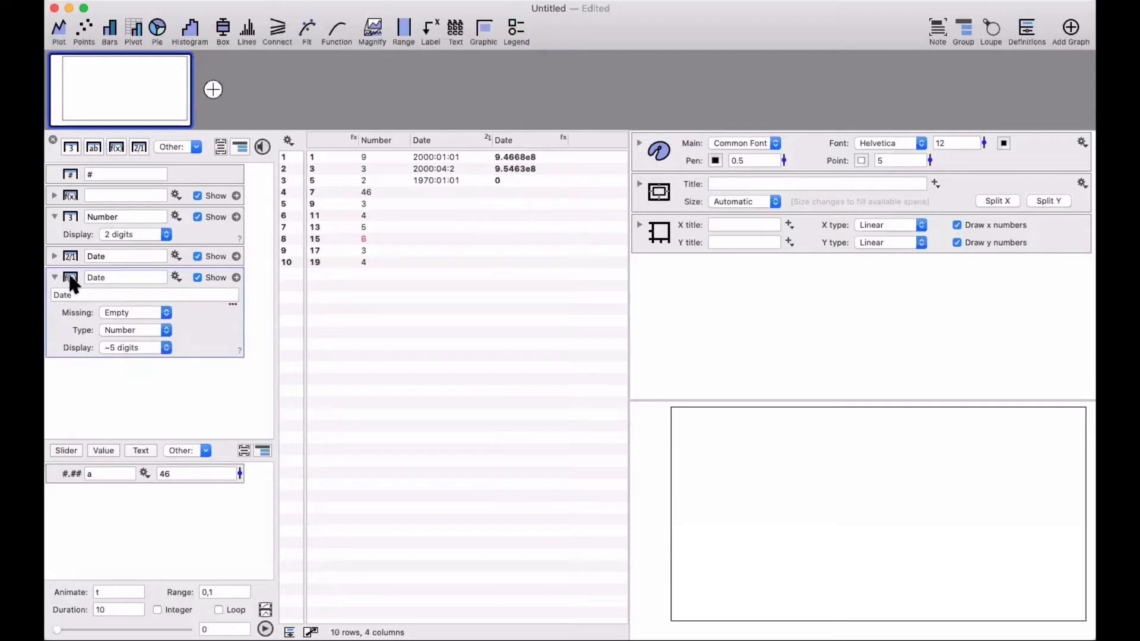
click(134, 331)
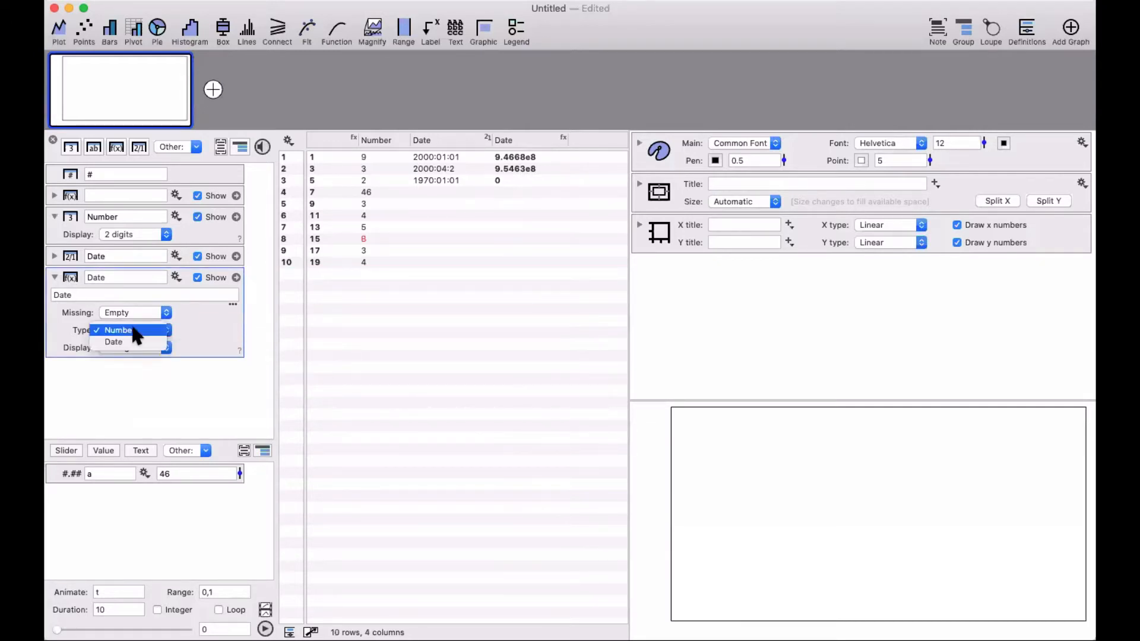
click(134, 343)
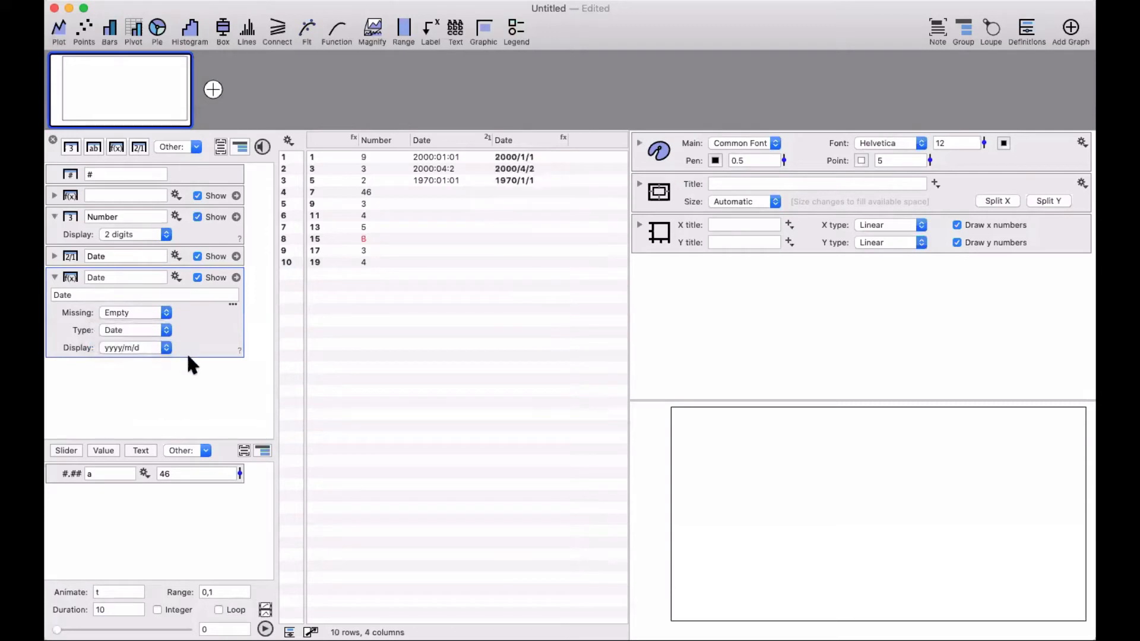
click(134, 346)
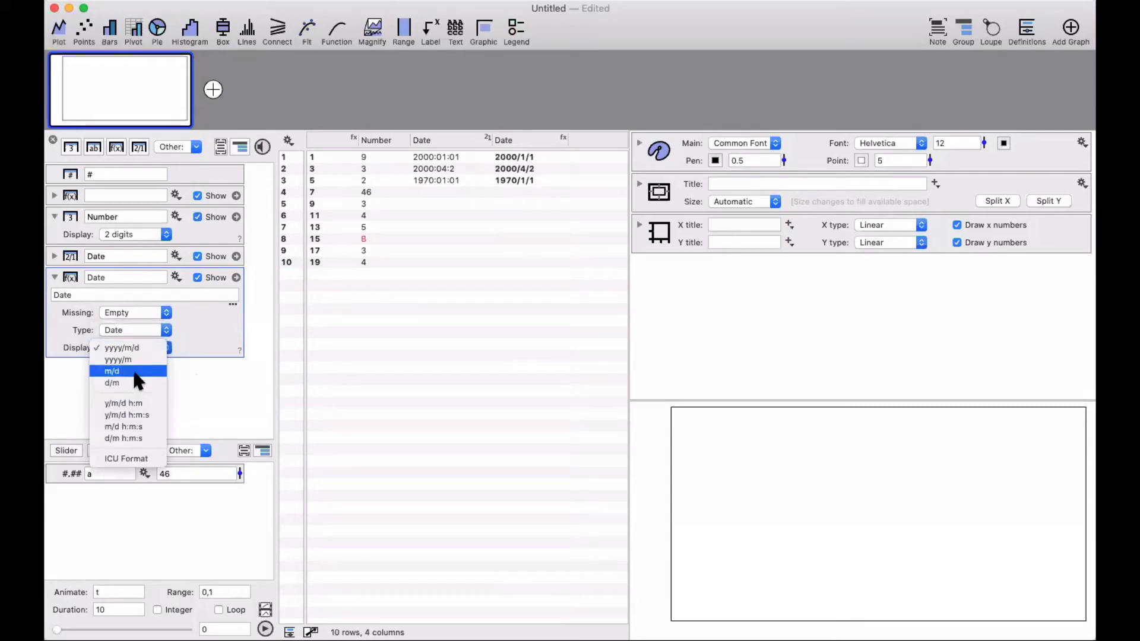
click(190, 332)
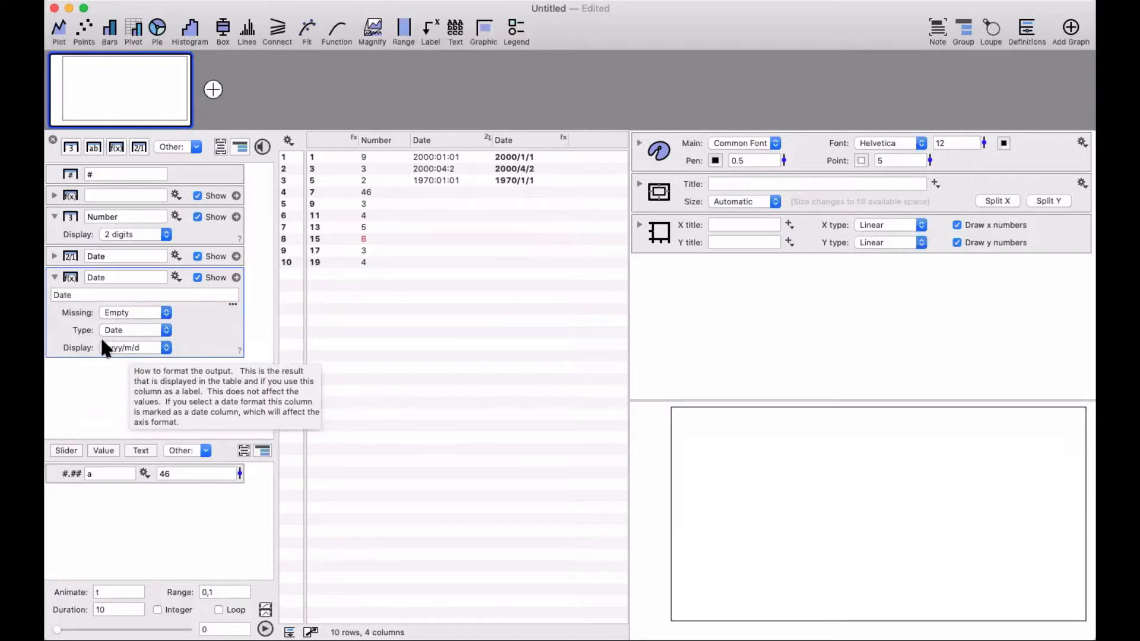
click(54, 295)
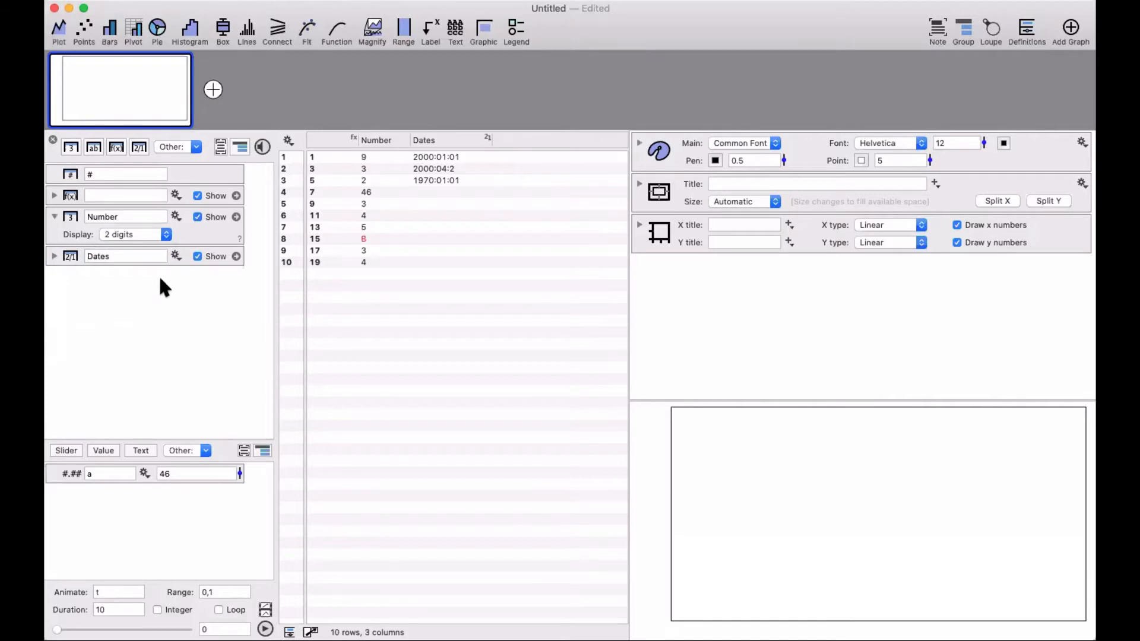
Step: Add a binary column and enter 1+1 in its first row
click(196, 148)
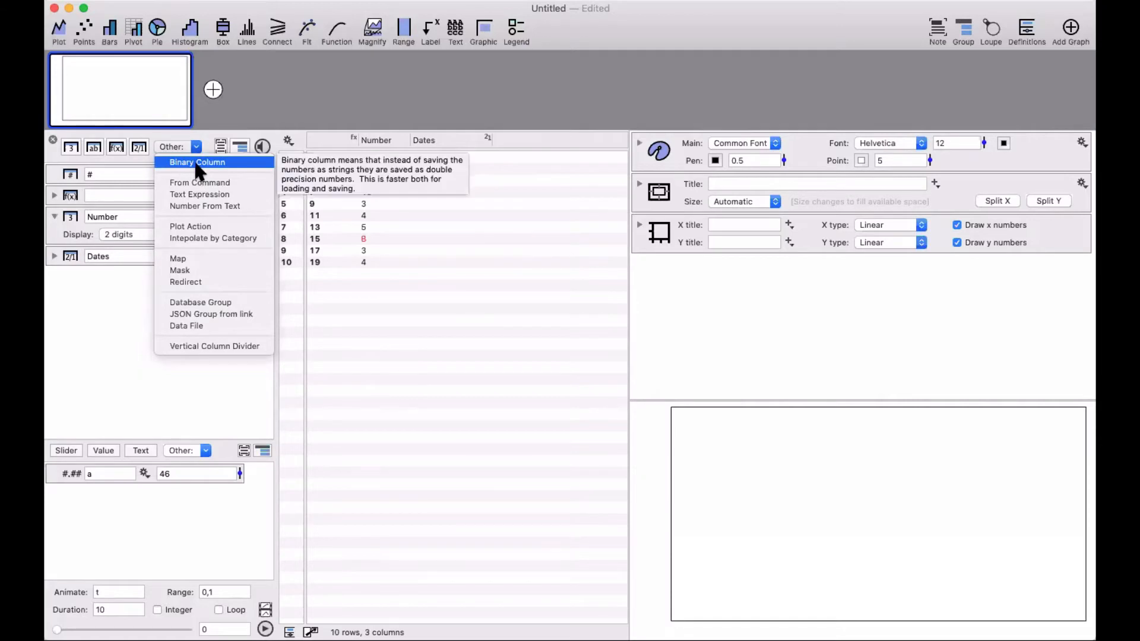
click(196, 163)
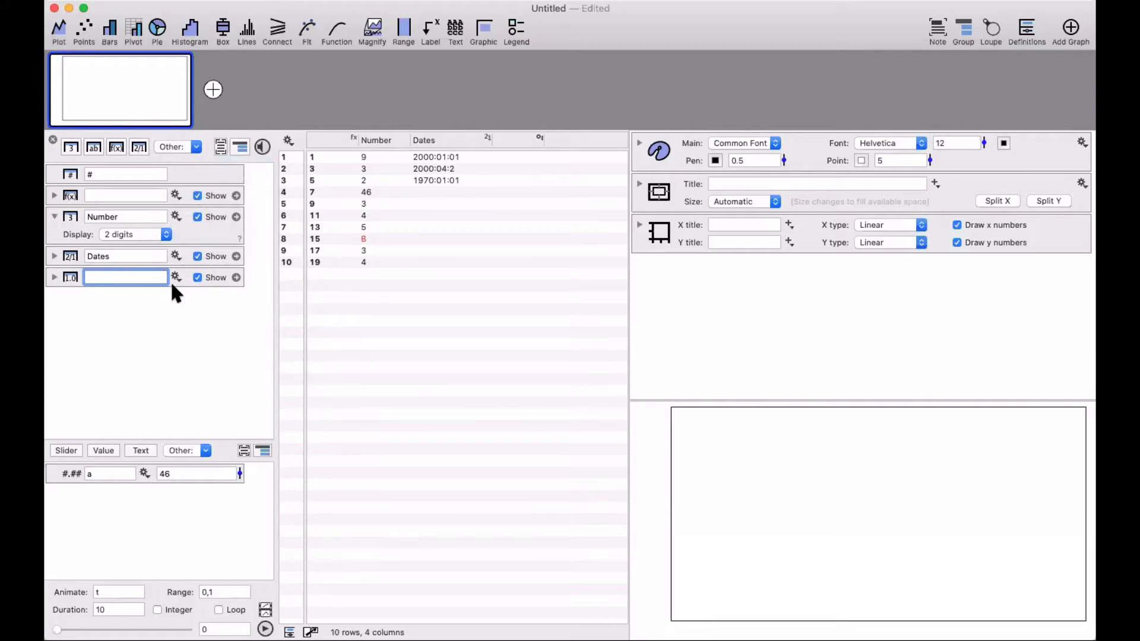
double_click(514, 156)
text(1+1)
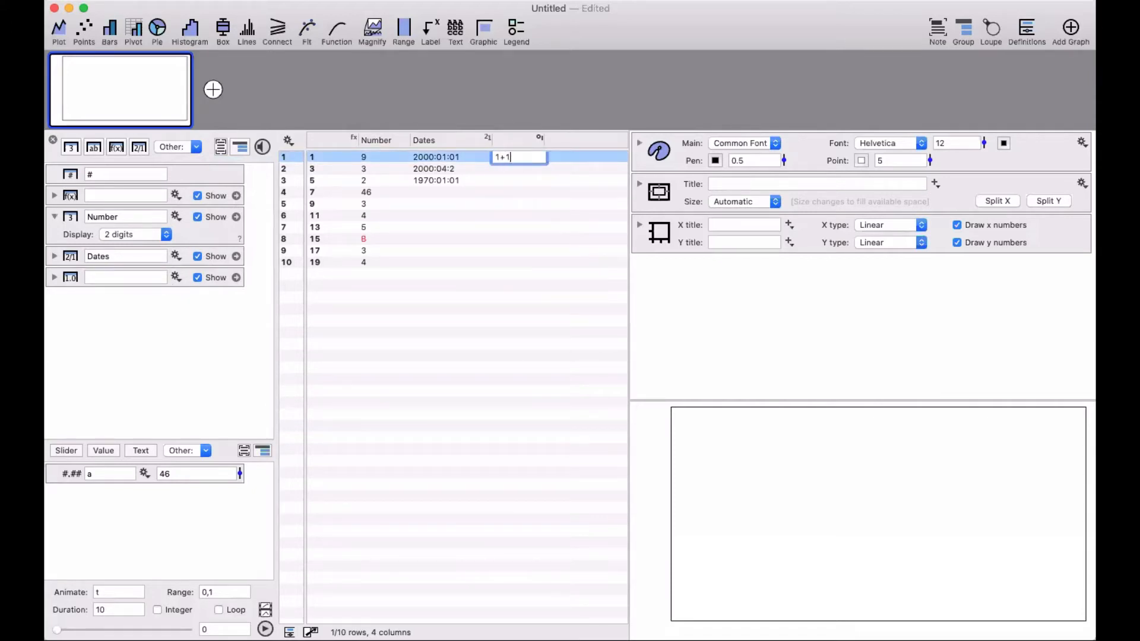
key(Return)
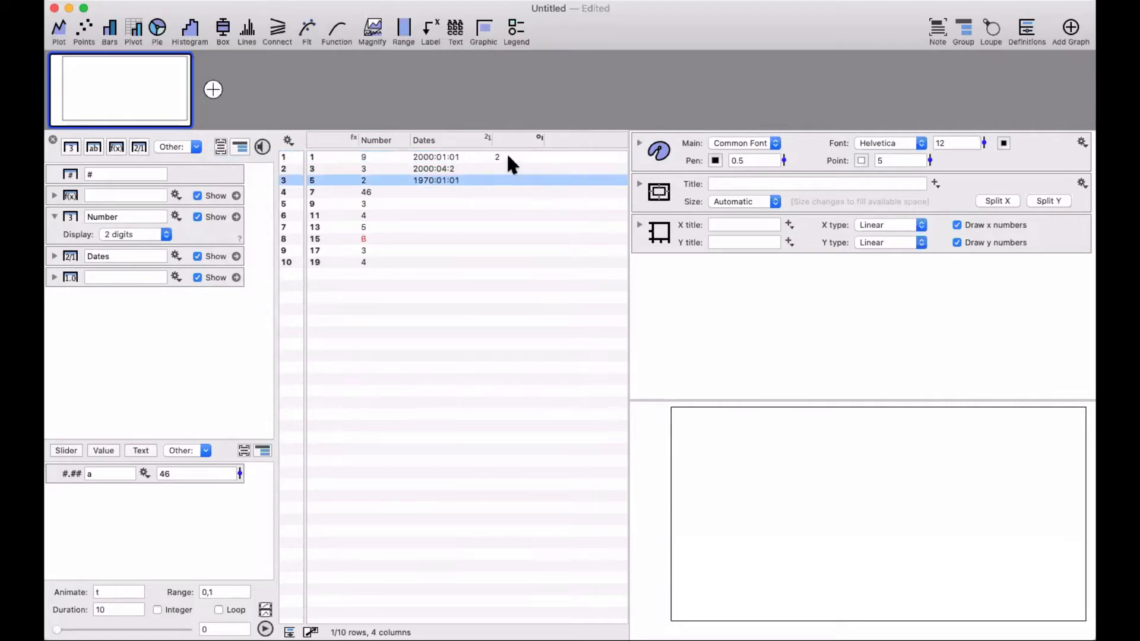
Step: Enter 10 in row 2 and 2 in row 3 of the unnamed binary column
double_click(507, 153)
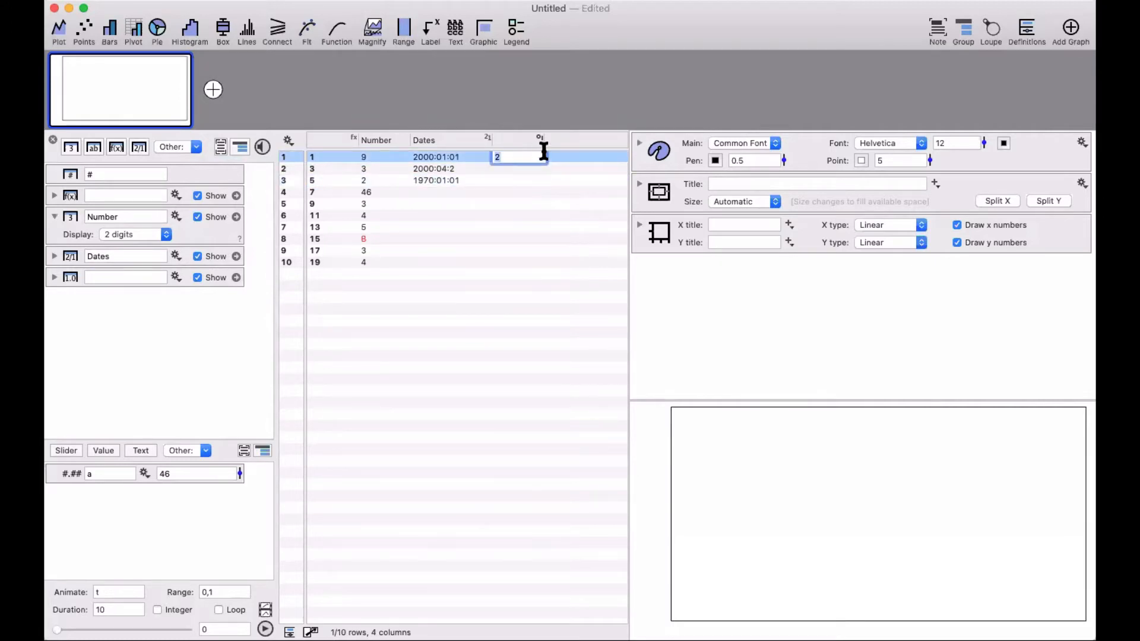
click(514, 169)
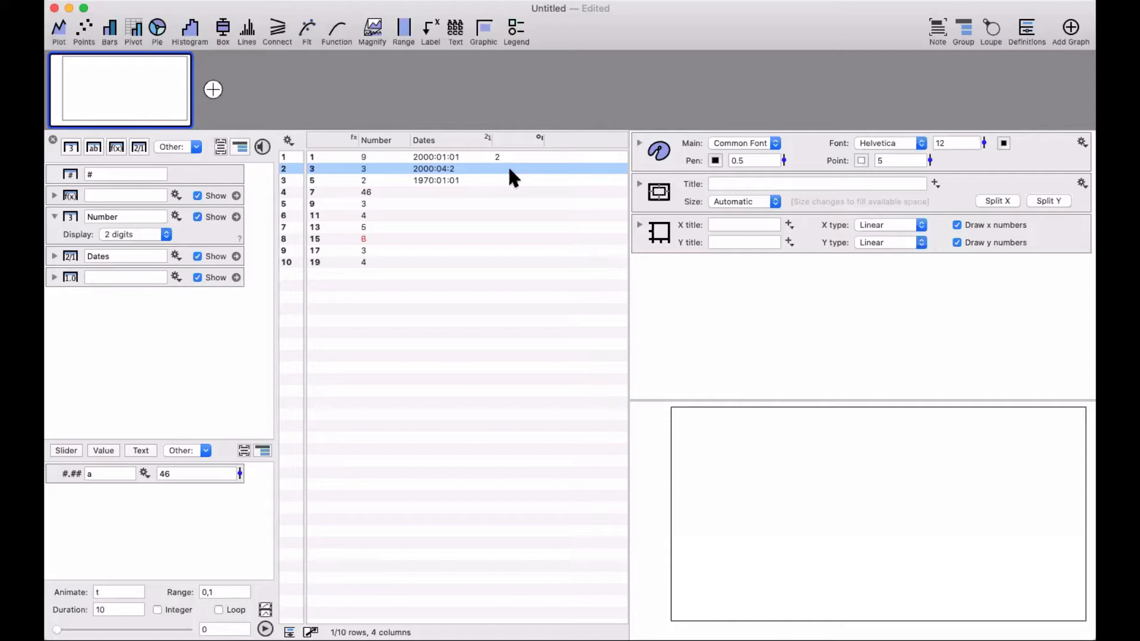
double_click(509, 170)
text(10)
key(Return)
click(507, 251)
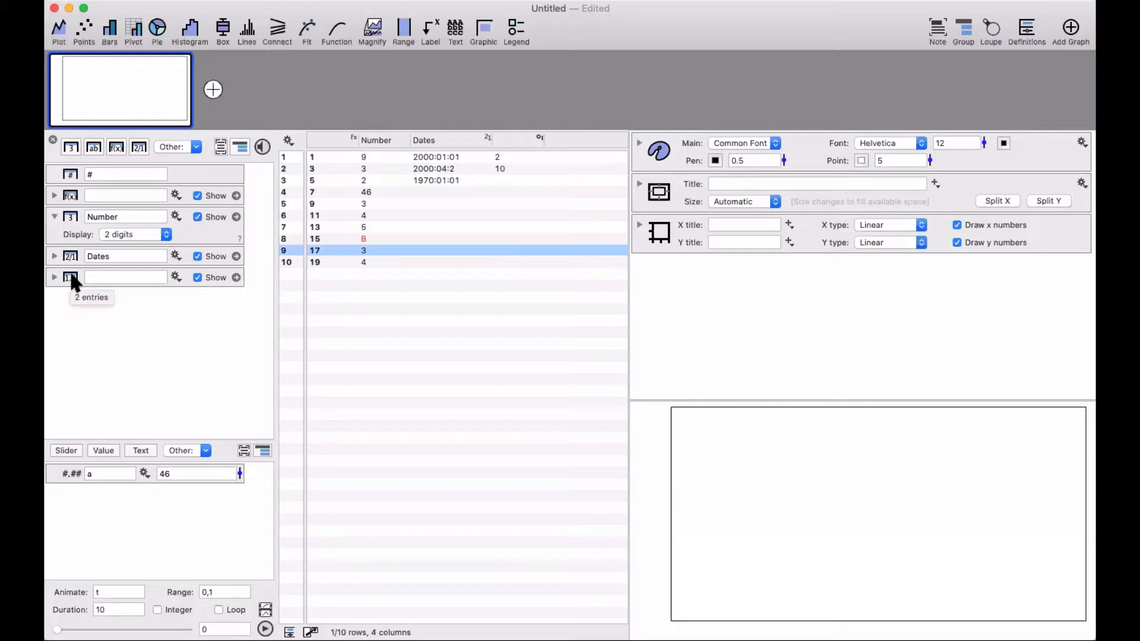
double_click(510, 178)
text(2)
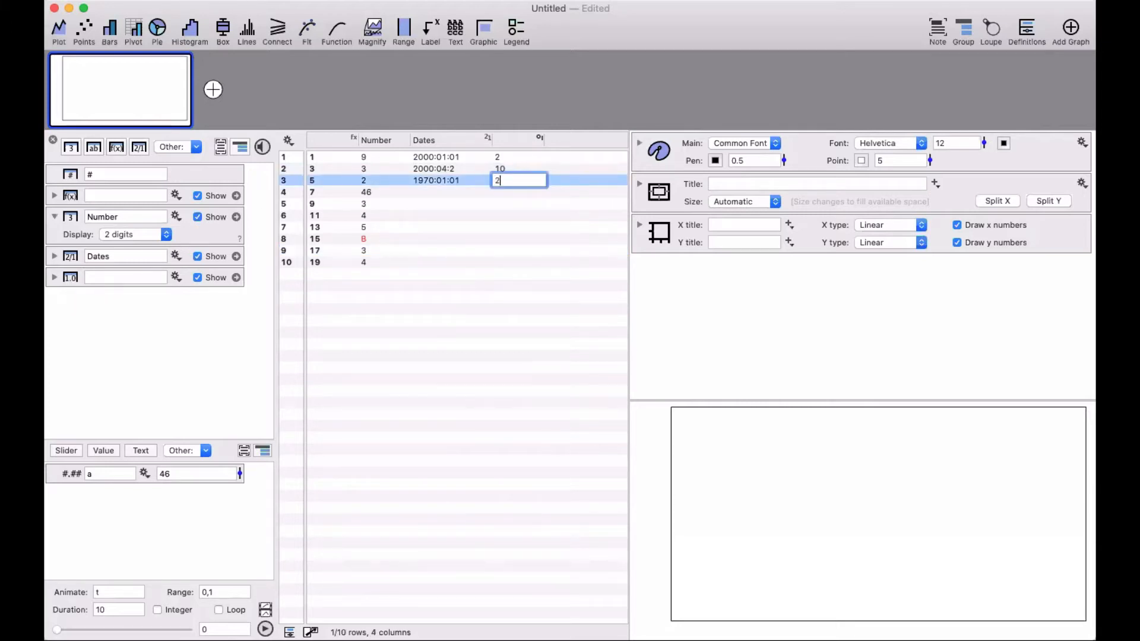
key(Return)
click(506, 230)
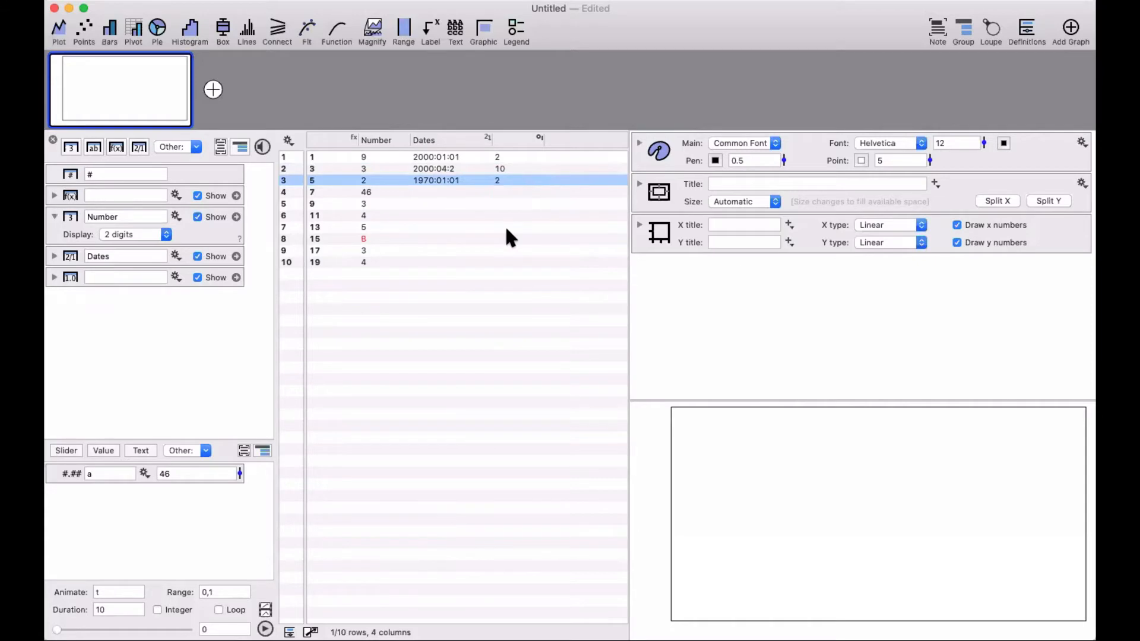
Step: Name the unnamed binary column Binary in the data table
double_click(522, 140)
text(Binar)
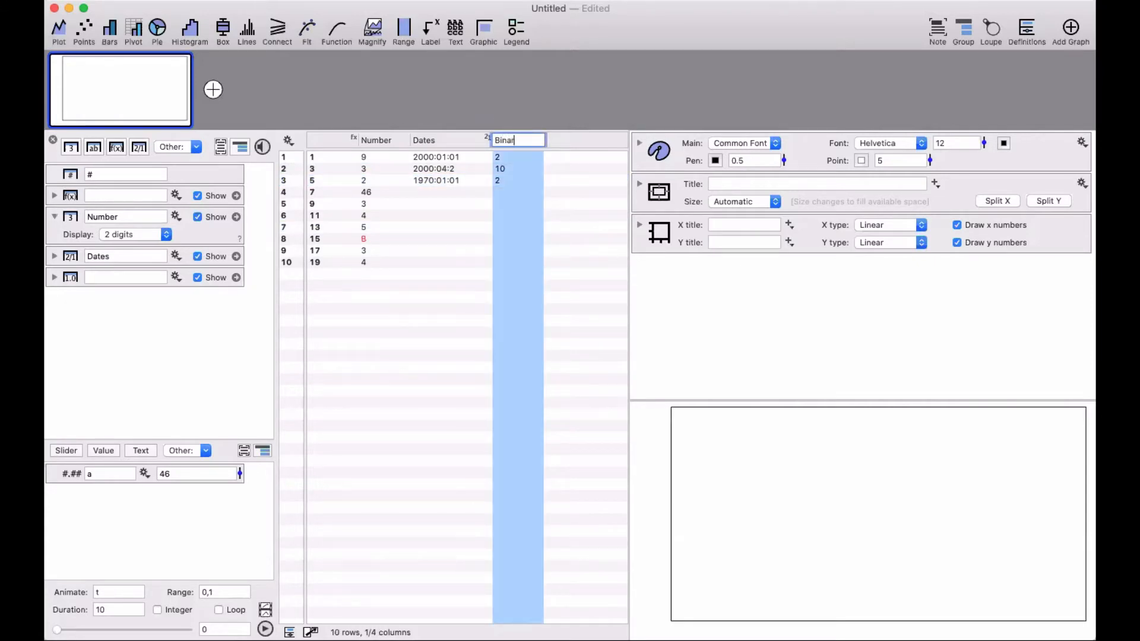
text(y)
key(Return)
click(554, 262)
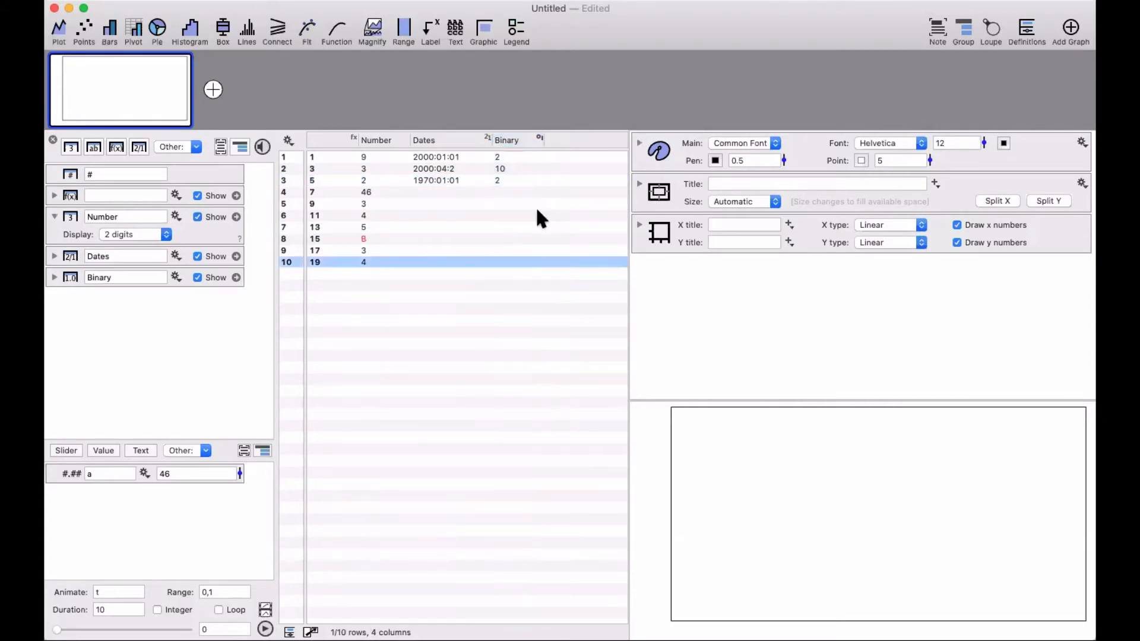
Step: Convert the Binary column to a Text column, and convert that to a Number column
click(517, 140)
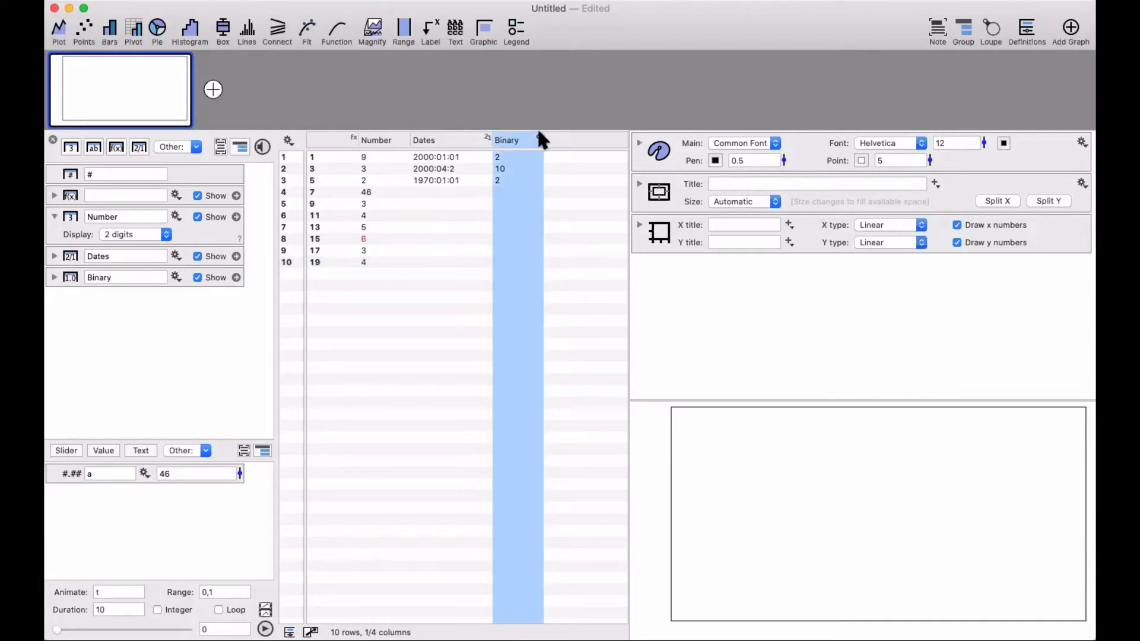
click(176, 277)
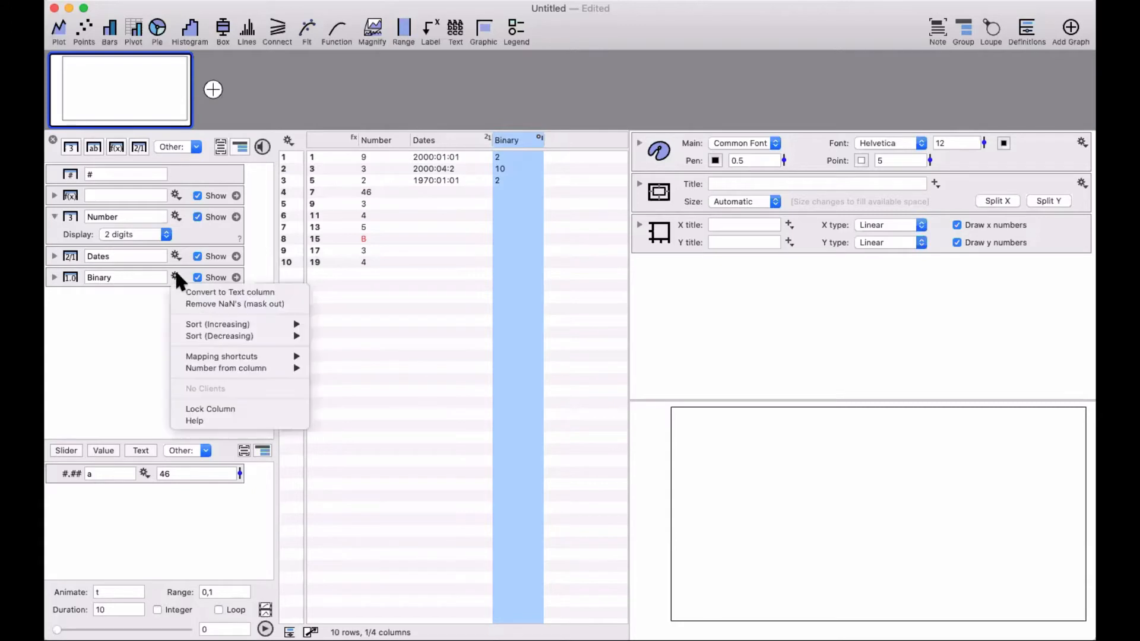
click(254, 294)
click(511, 134)
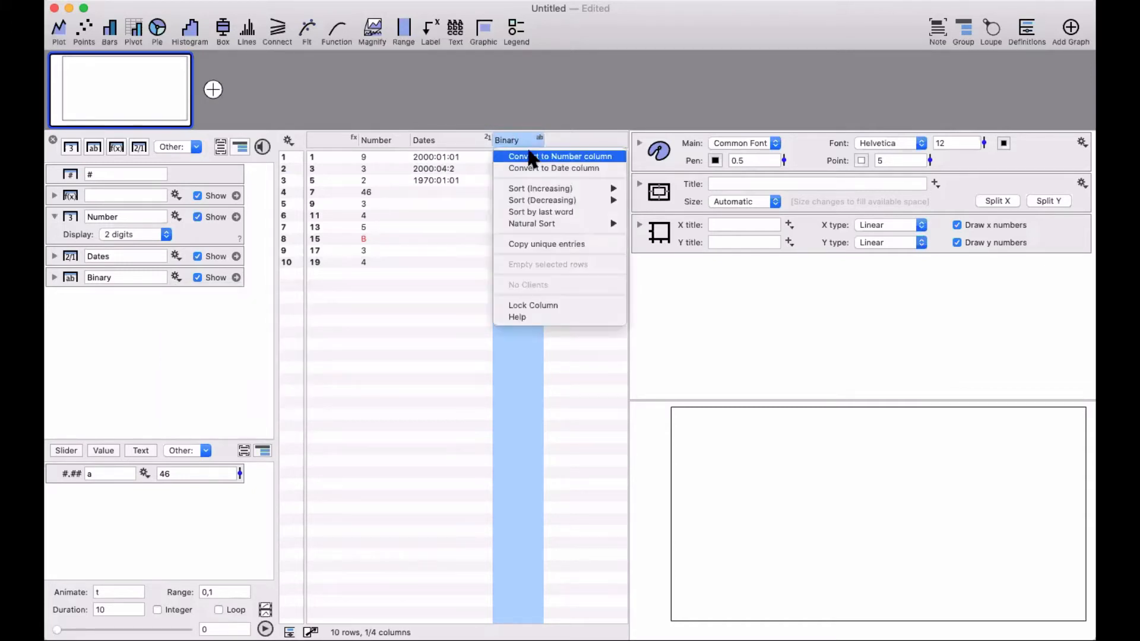
click(537, 156)
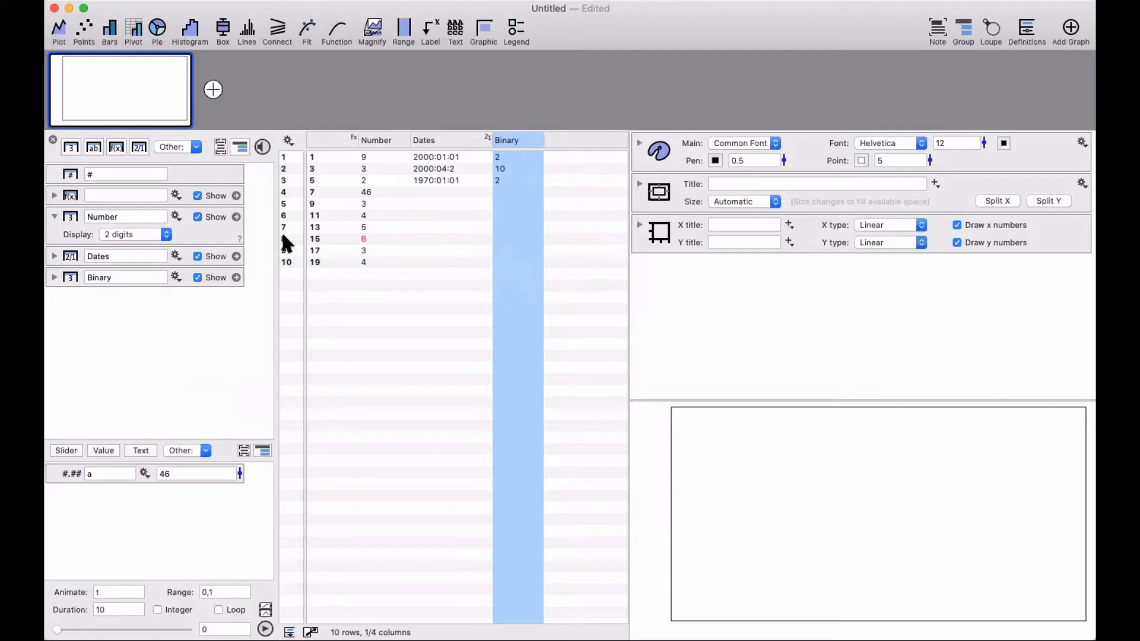
Step: Try to change all four columns to Number columns at once, and undo the conversion
click(324, 137)
shift+click(507, 132)
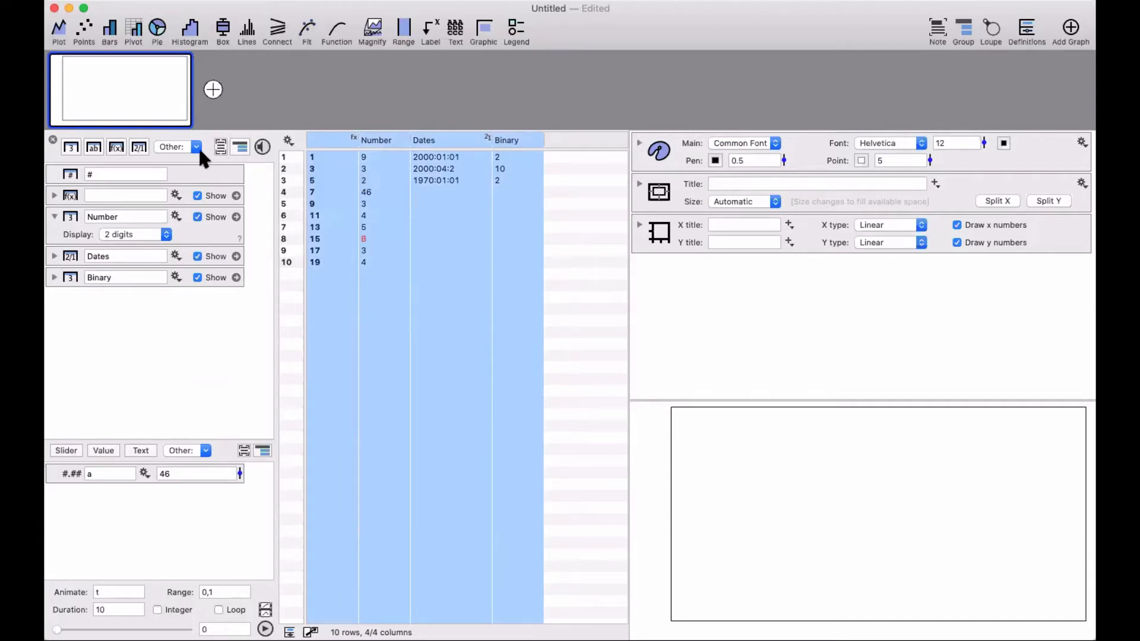
click(287, 143)
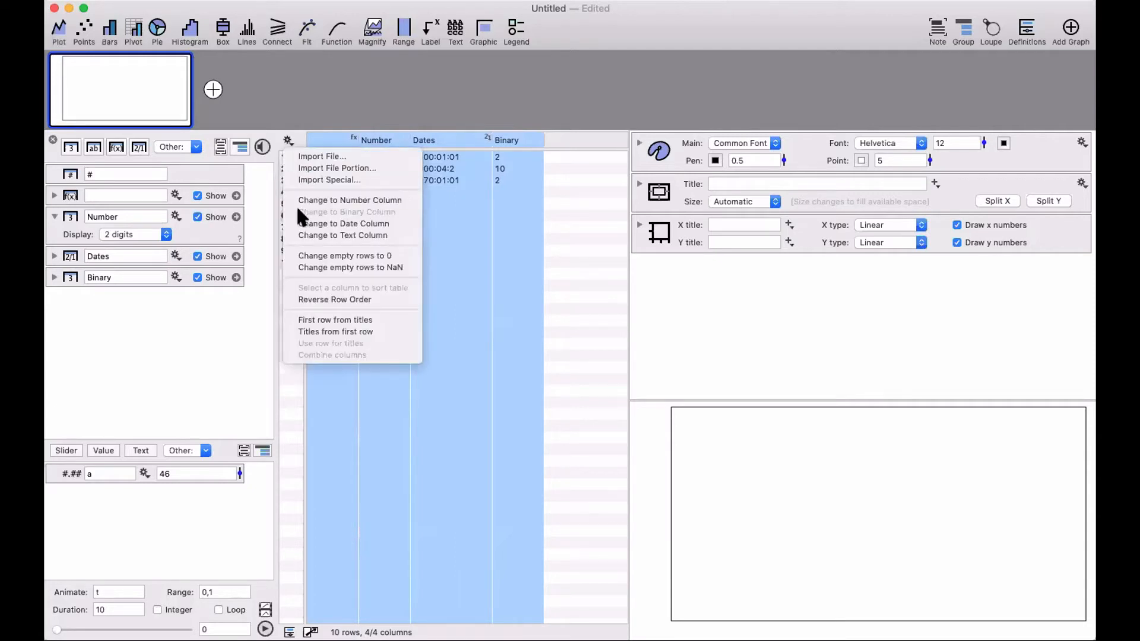
click(402, 200)
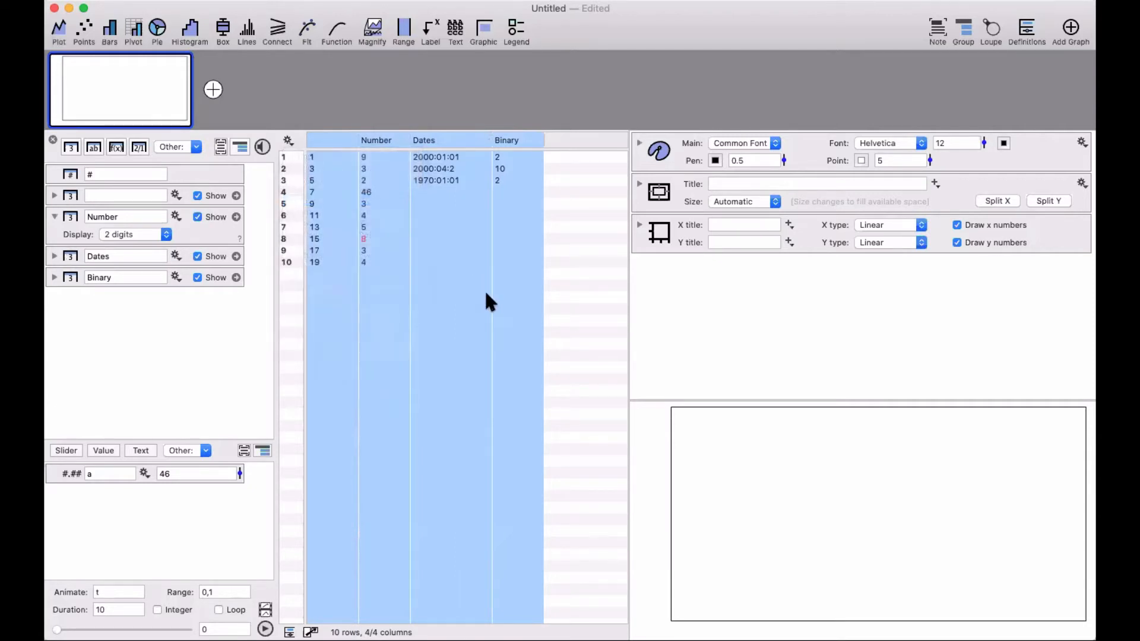
click(452, 320)
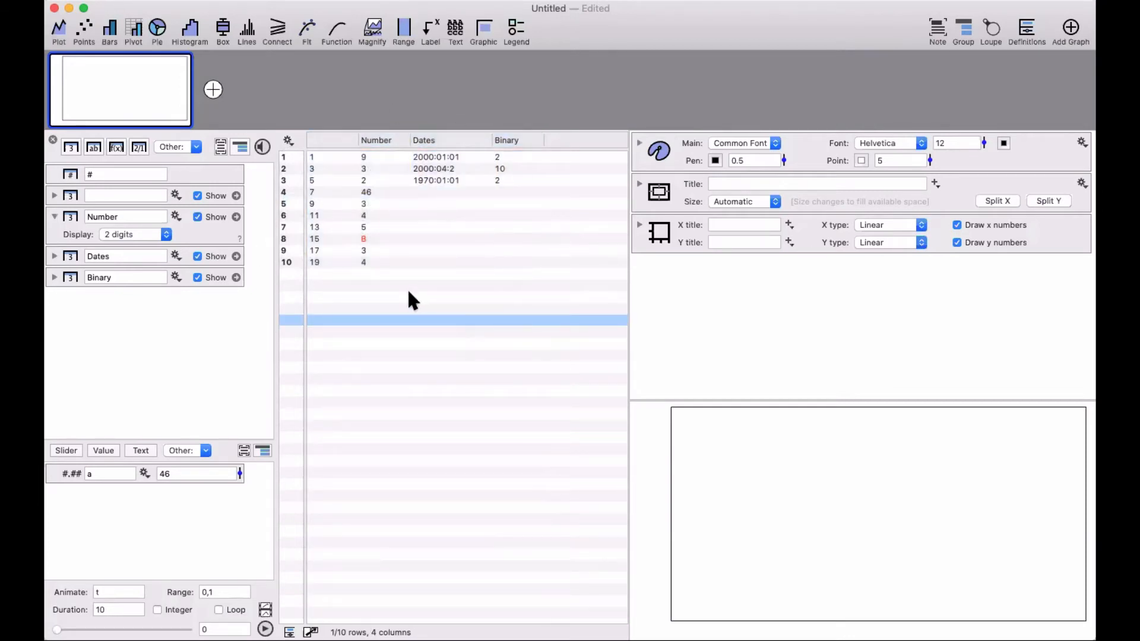
key(super+z)
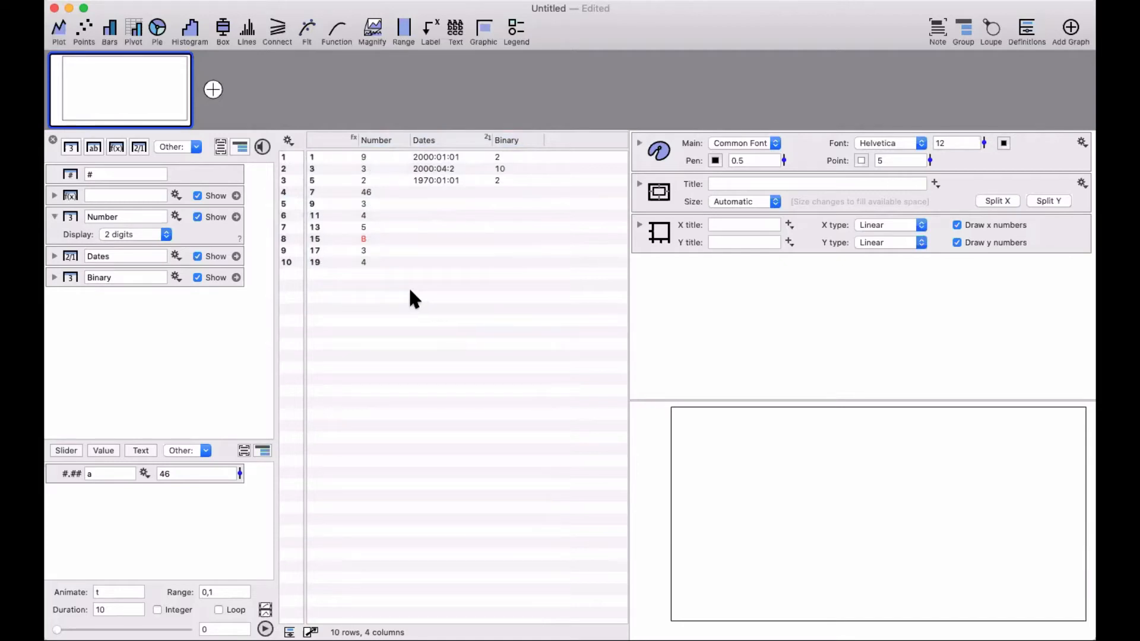
click(451, 284)
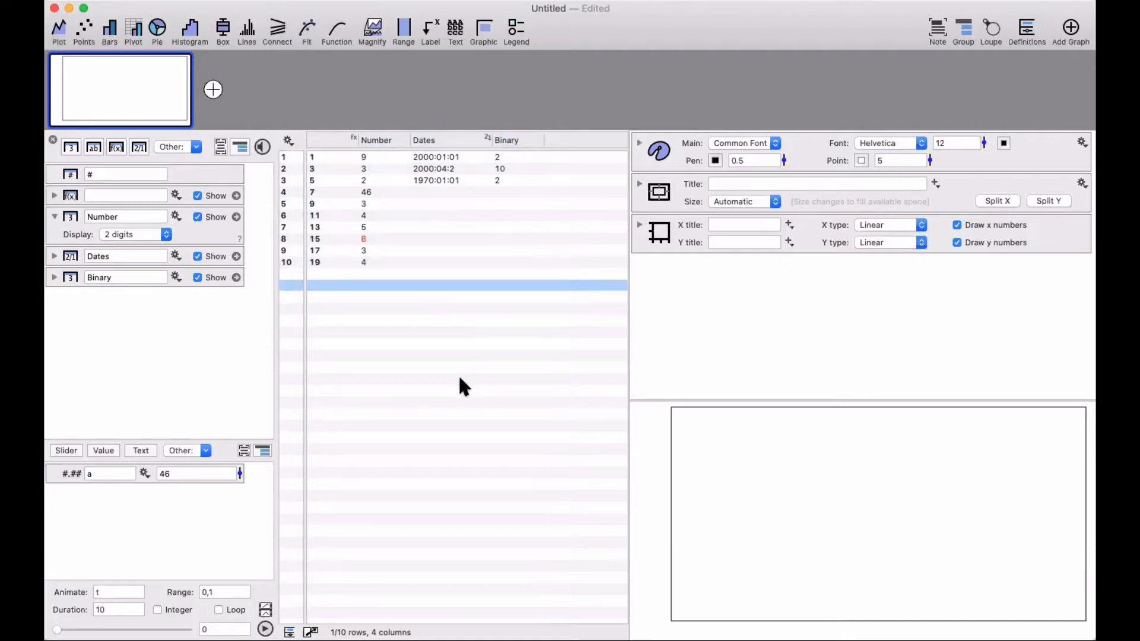
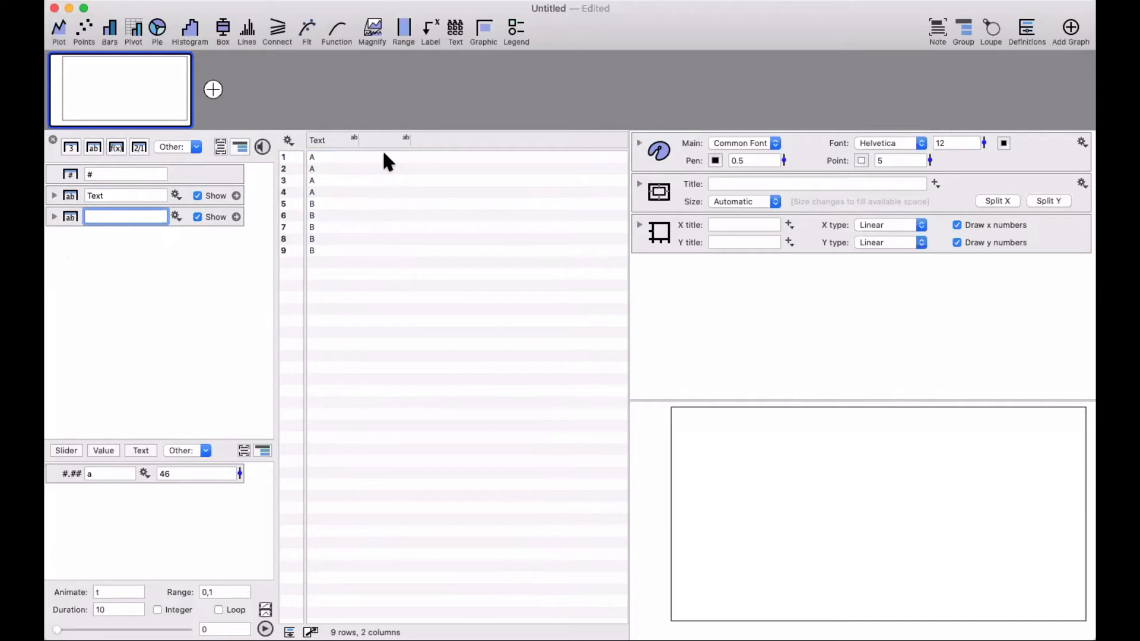
Step: Fill rows 1 to 9 of the unnamed text column with 1, 1, 2, 3, 7, 8, 7, 8 and 9
double_click(384, 157)
text(1)
key(Return)
text(1)
key(Return)
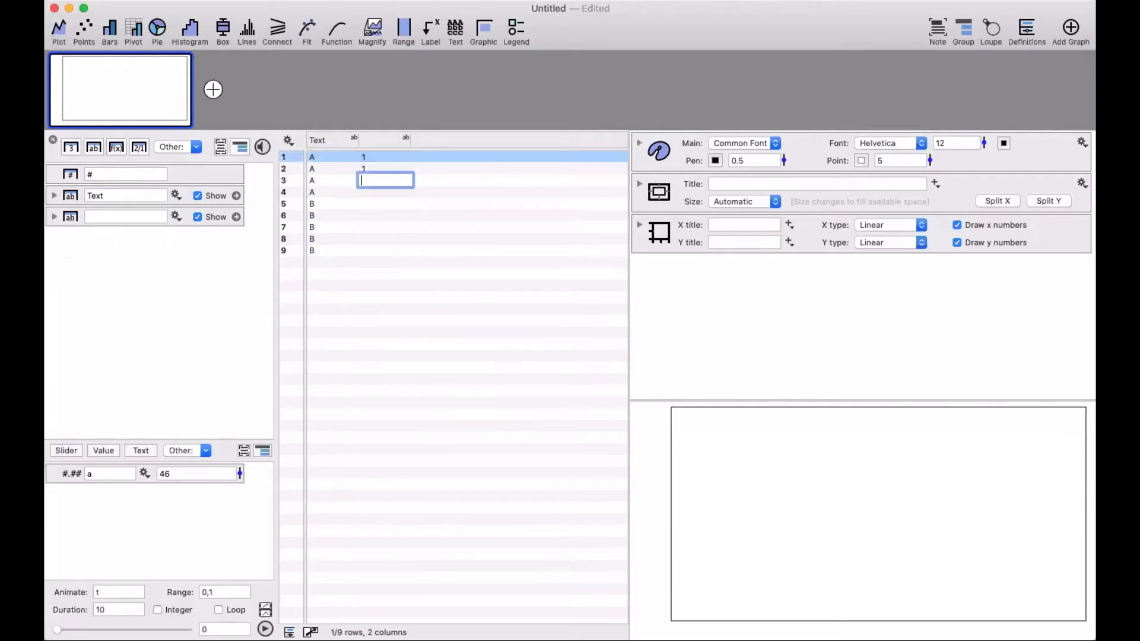
text(2)
key(Return)
text(3)
key(Return)
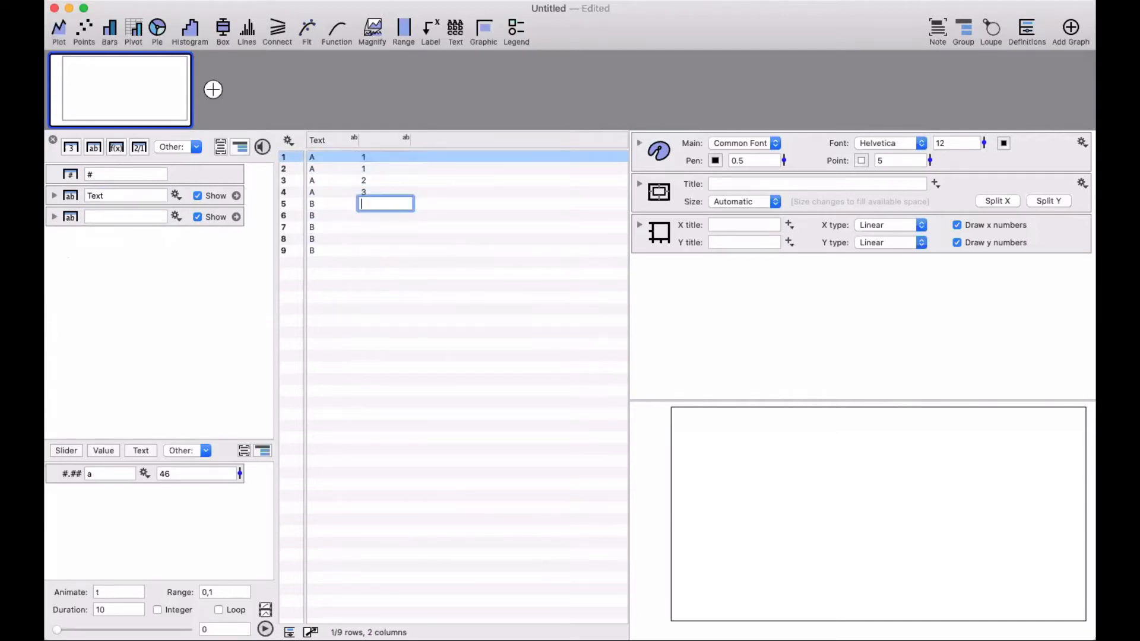
text(7)
key(Return)
text(8)
key(Return)
text(7)
key(Return)
text(8)
key(Return)
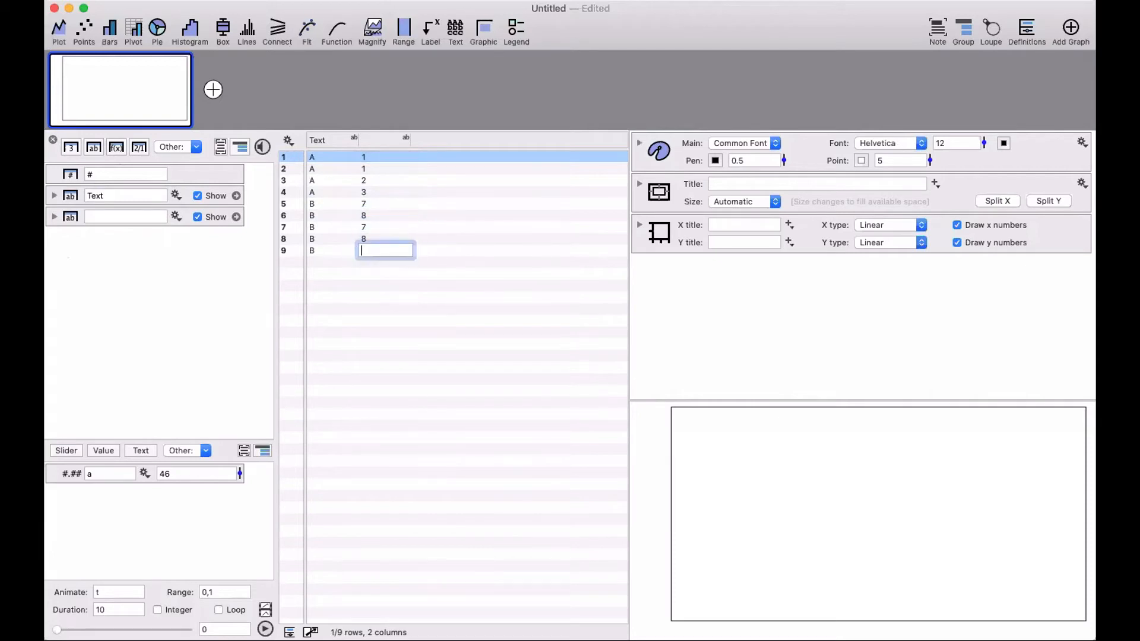
text(9)
key(Return)
click(391, 286)
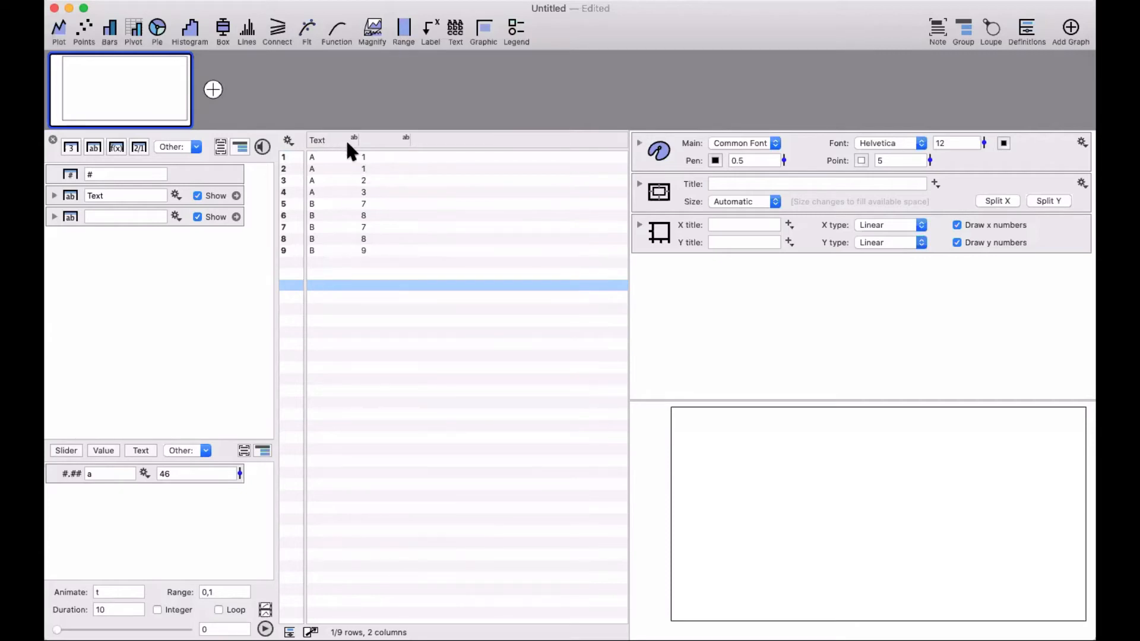
Step: Name the second text column Number in the data table
double_click(374, 142)
text(Nu)
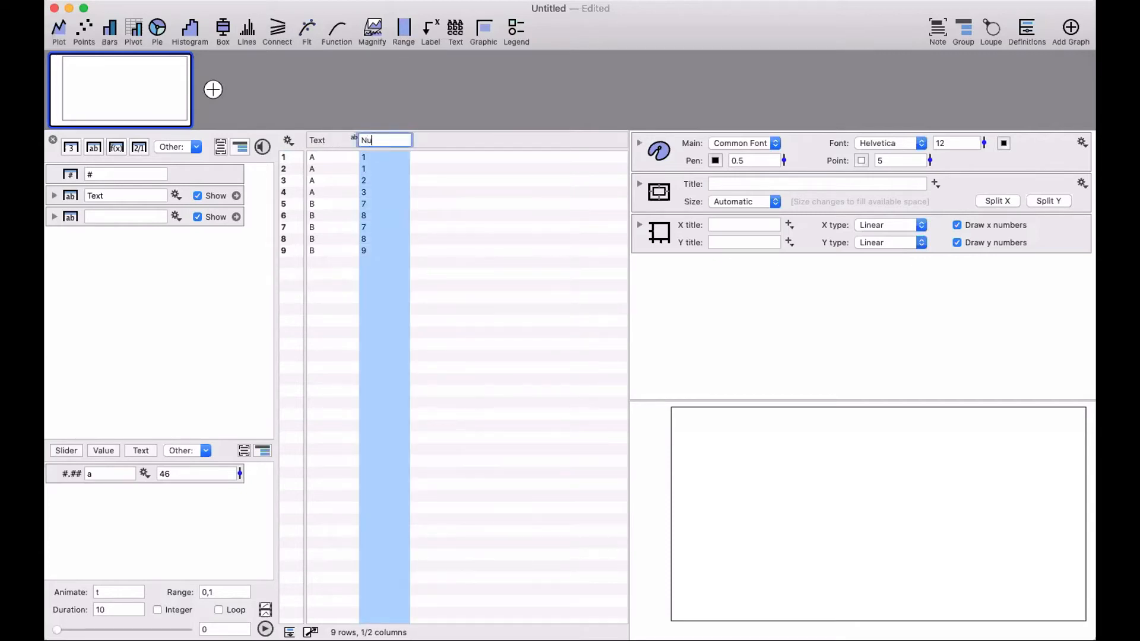
text(mber)
click(419, 247)
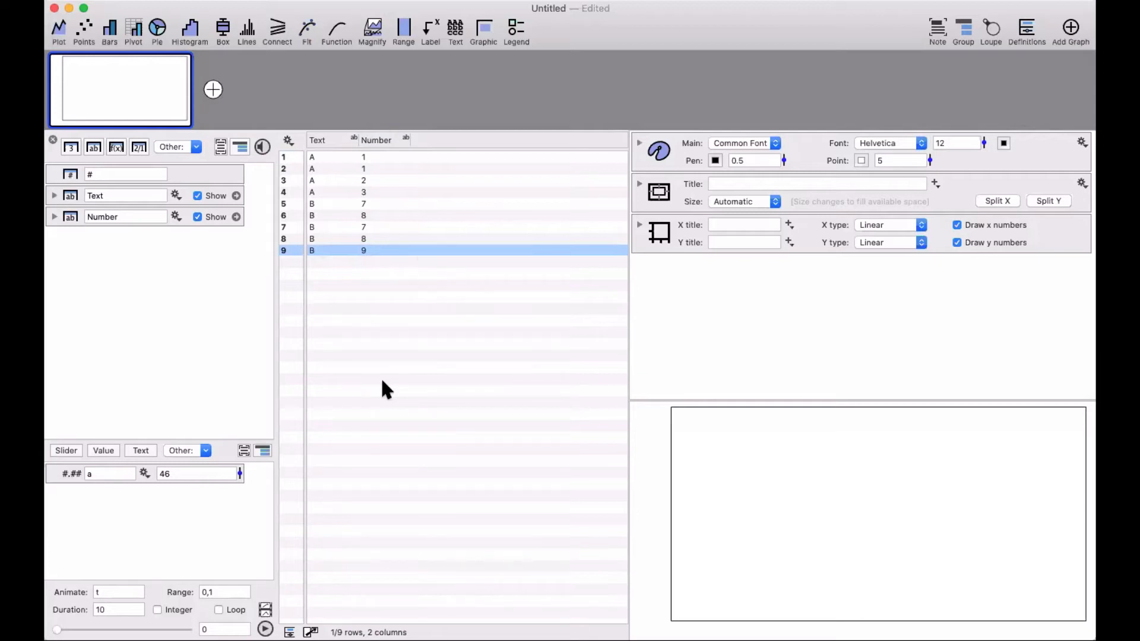
Step: Create a Pivot graph from the Text and Number columns together
click(323, 138)
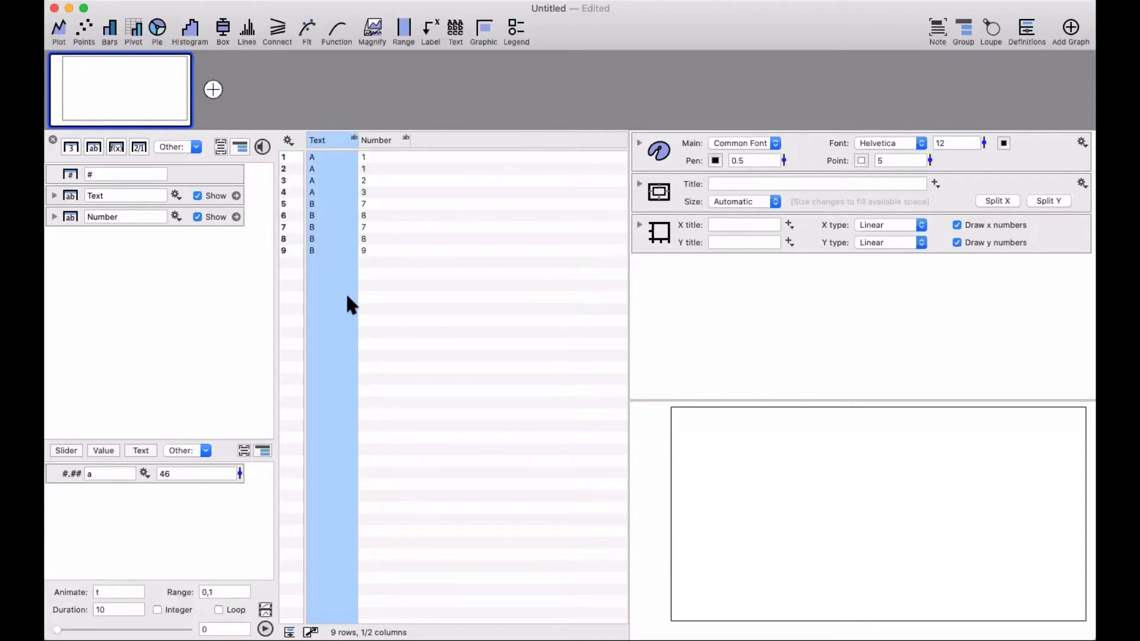
shift+click(374, 144)
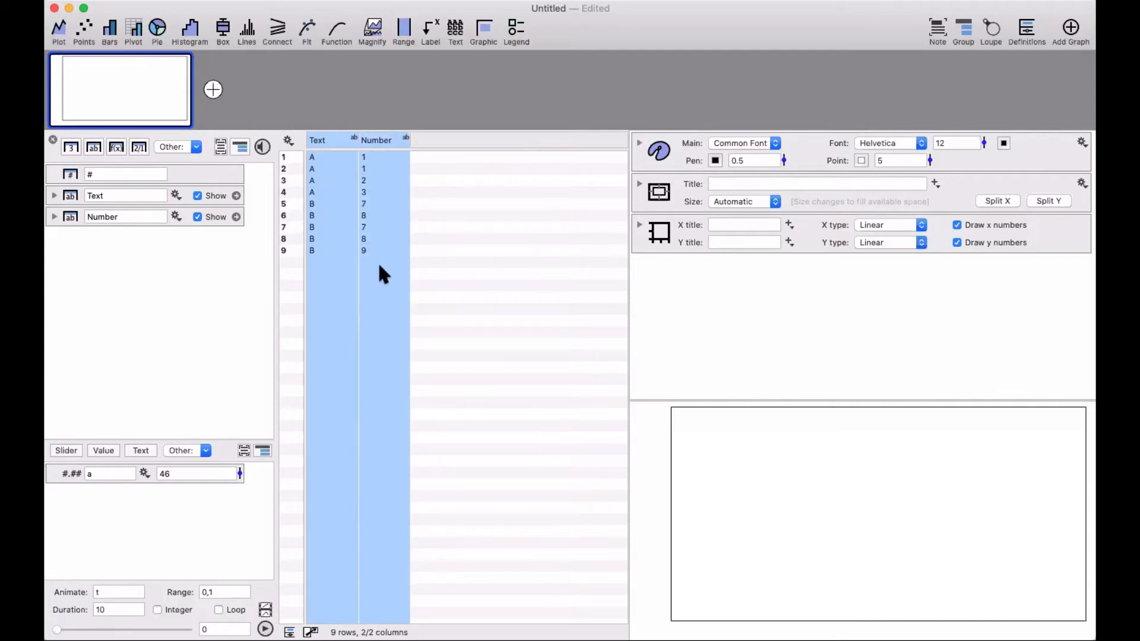
click(134, 33)
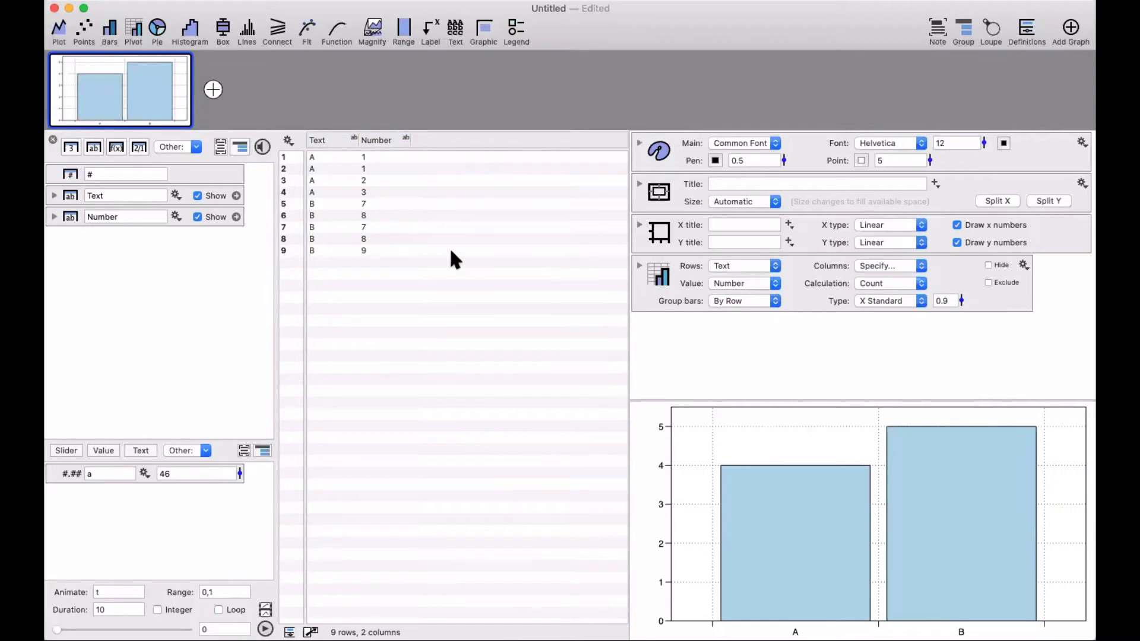
Step: Expand the pivot's settings to examine its summary table, and check which calculations are available for the text-type Number column
click(639, 268)
scroll(876, 205, up, 1)
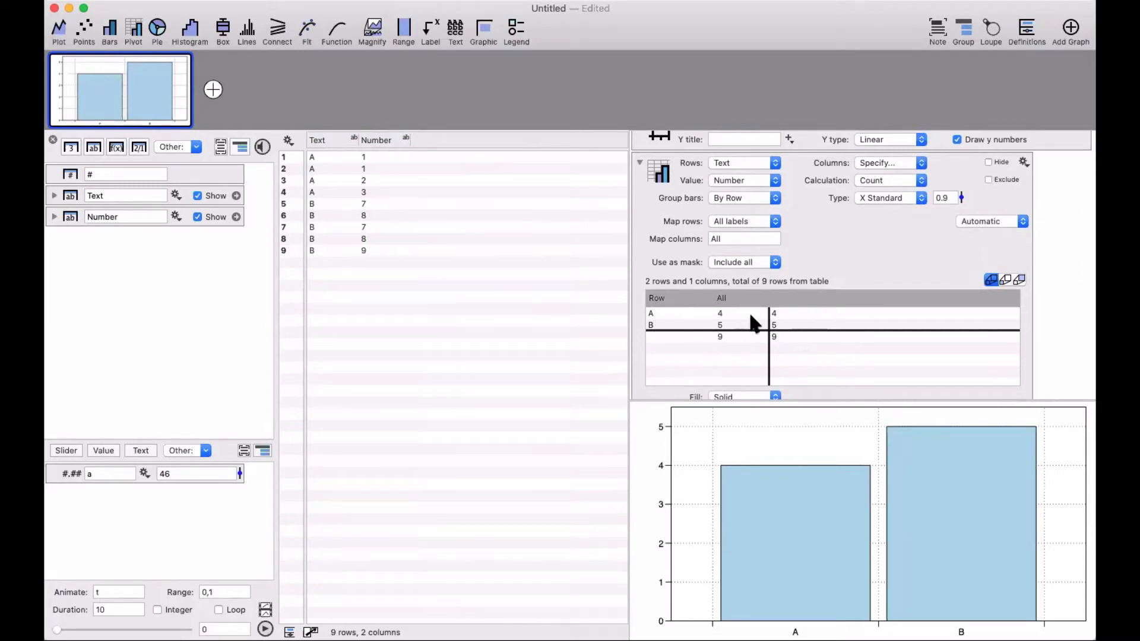
click(874, 179)
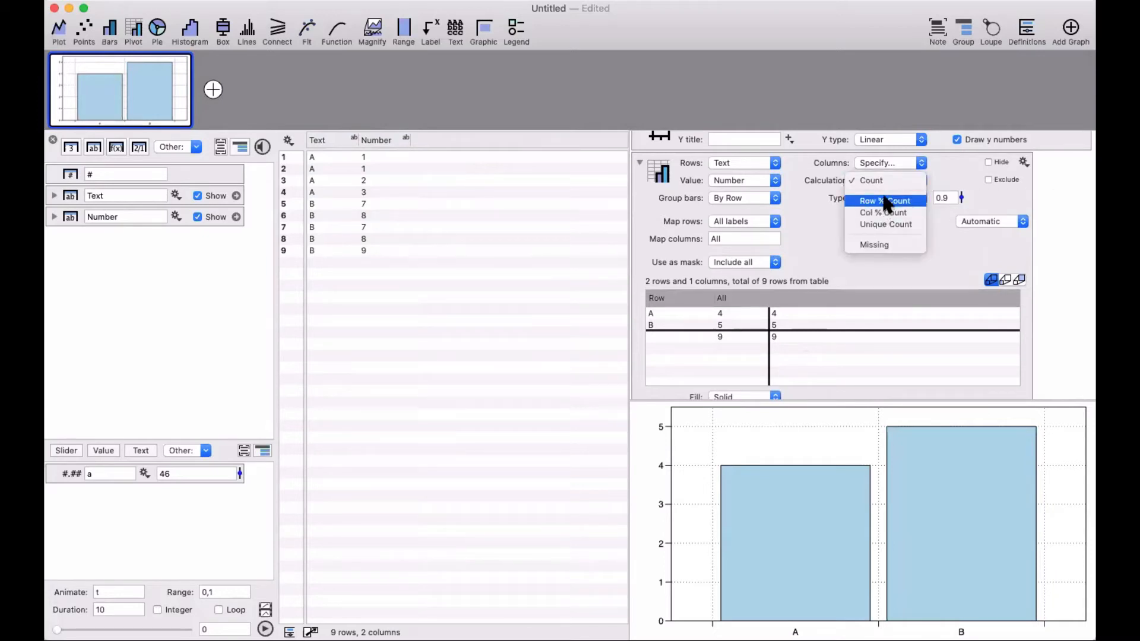
click(557, 268)
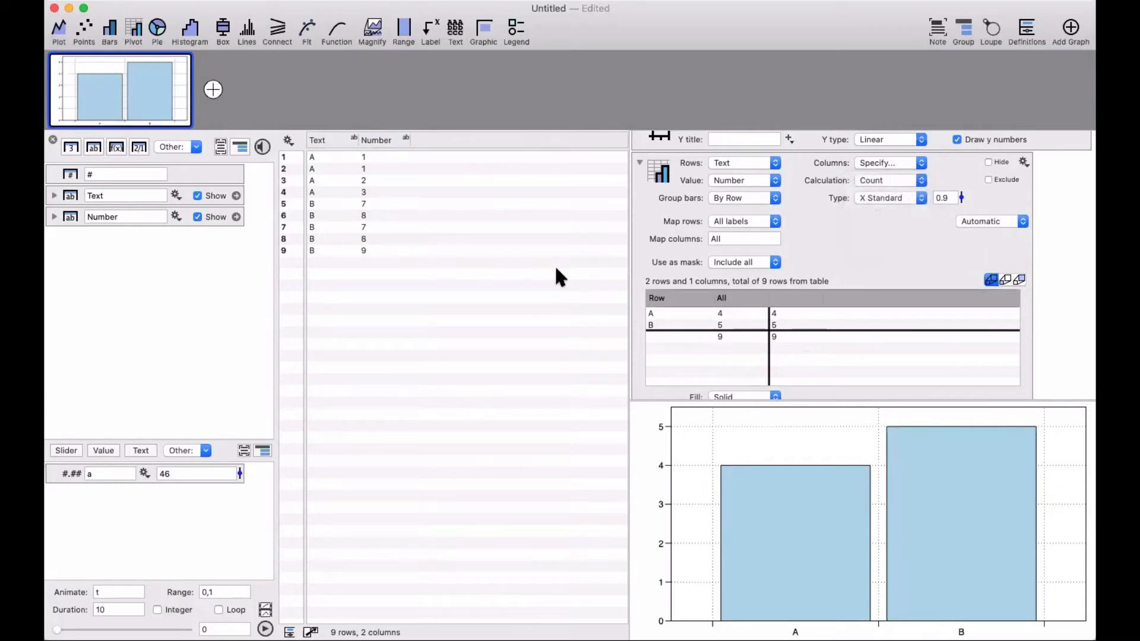
Step: Try converting the Number column from text to a Number column to see its effect on the pivot, and undo the conversion
click(381, 140)
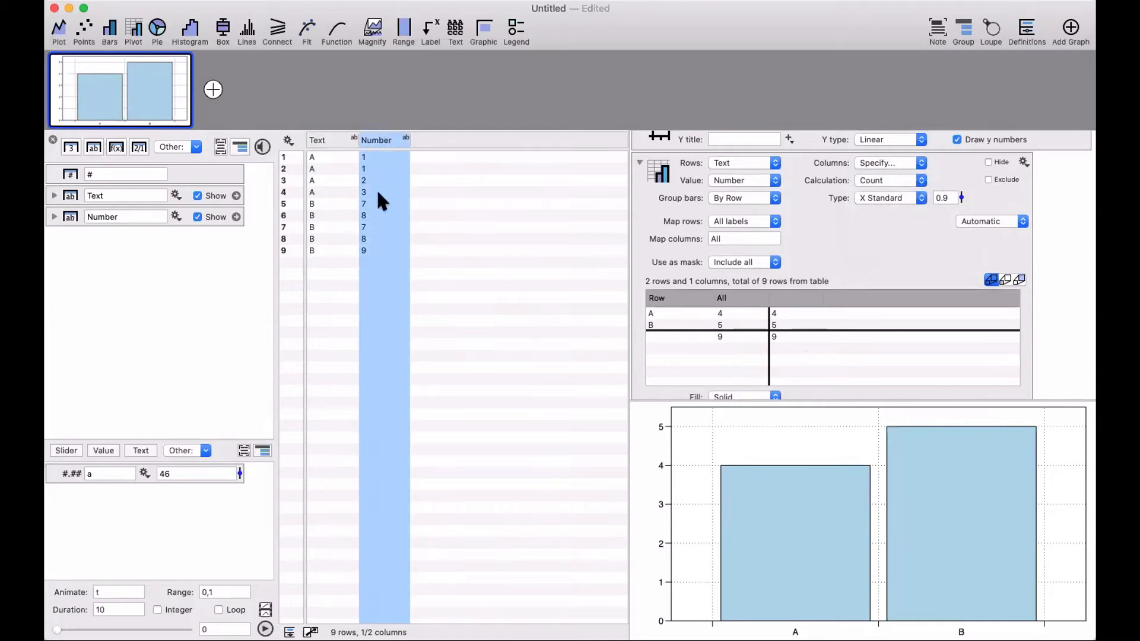
click(385, 142)
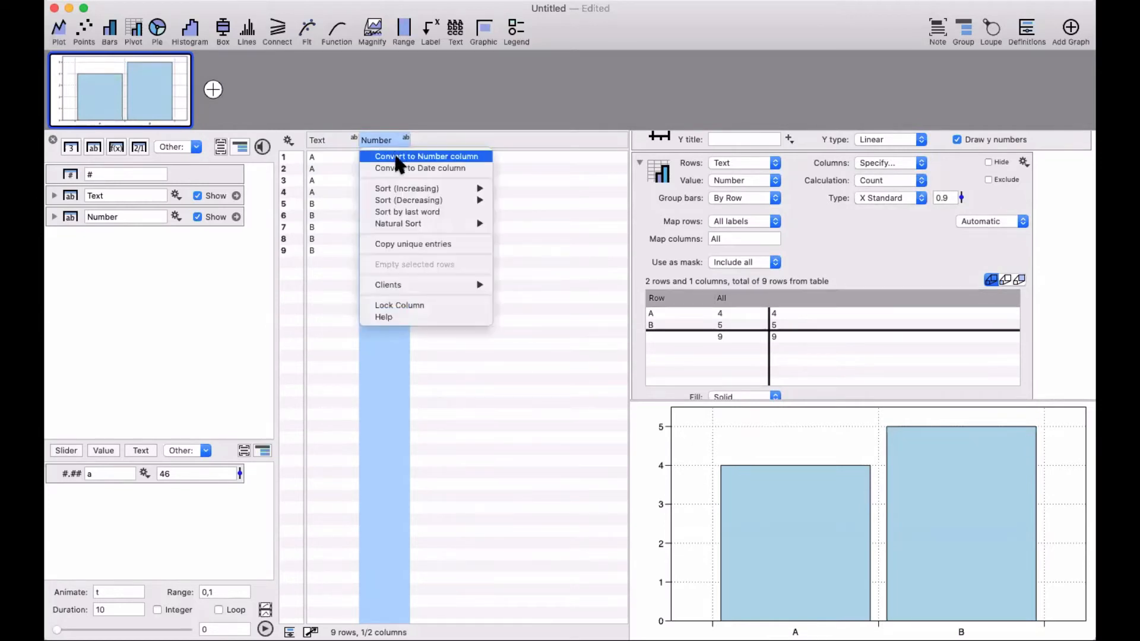
click(397, 158)
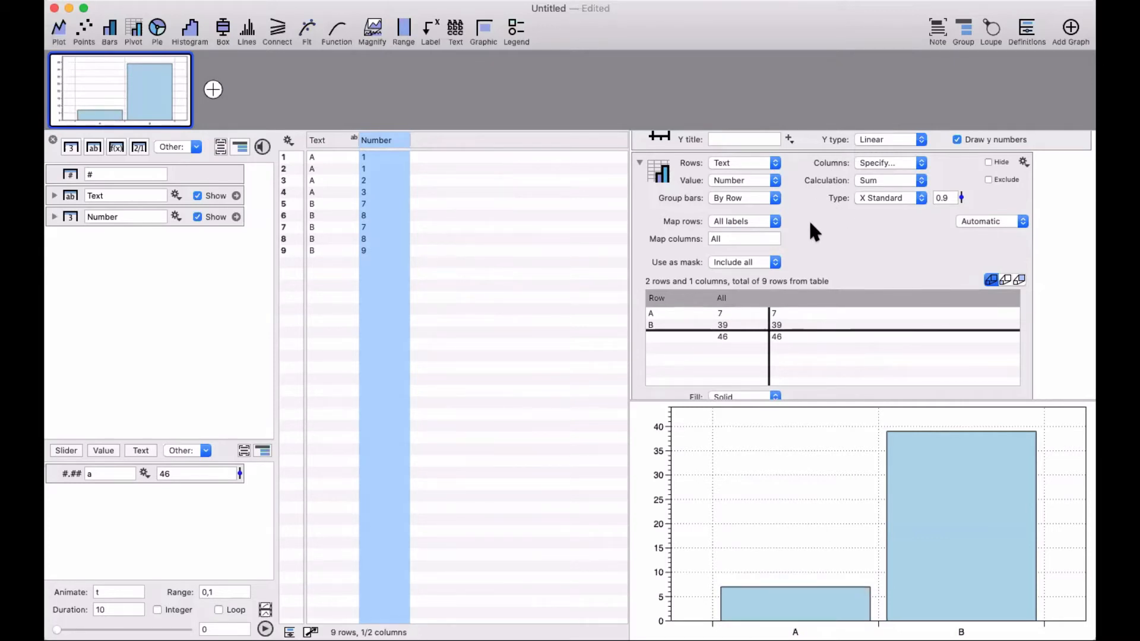
key(super+z)
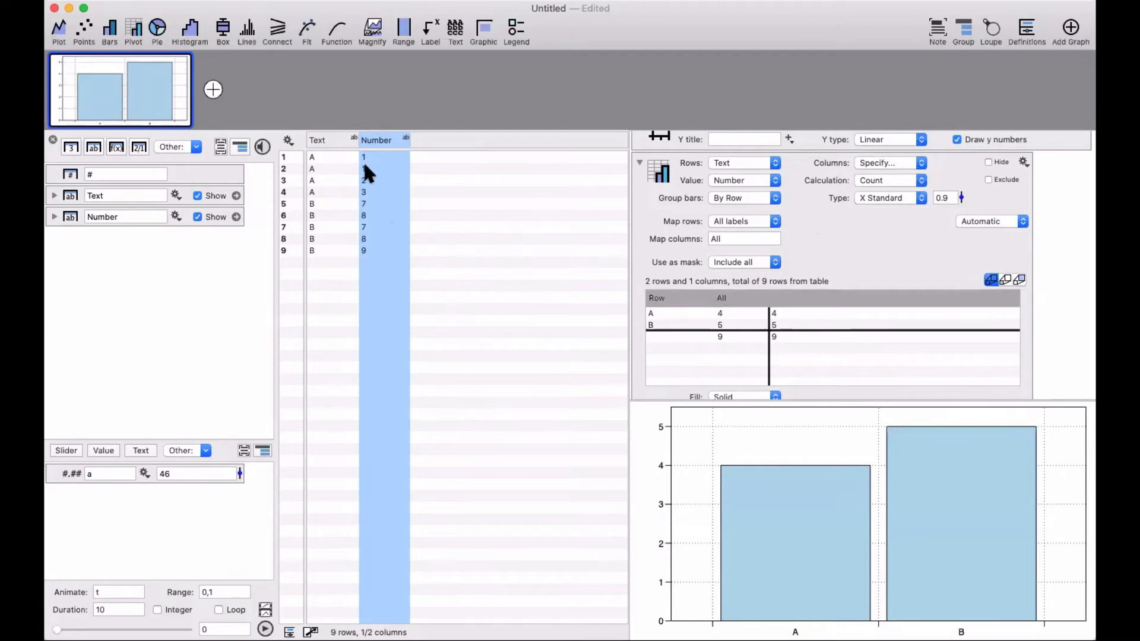
click(323, 142)
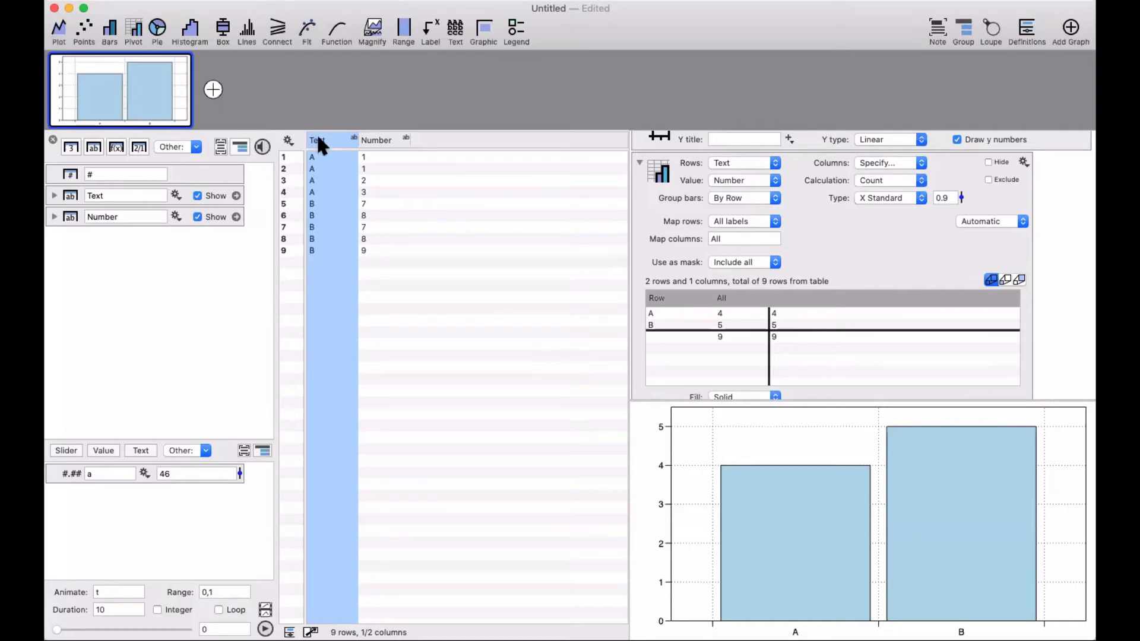
Step: Add a second graph and create a Pivot in it from the Text column only
click(213, 90)
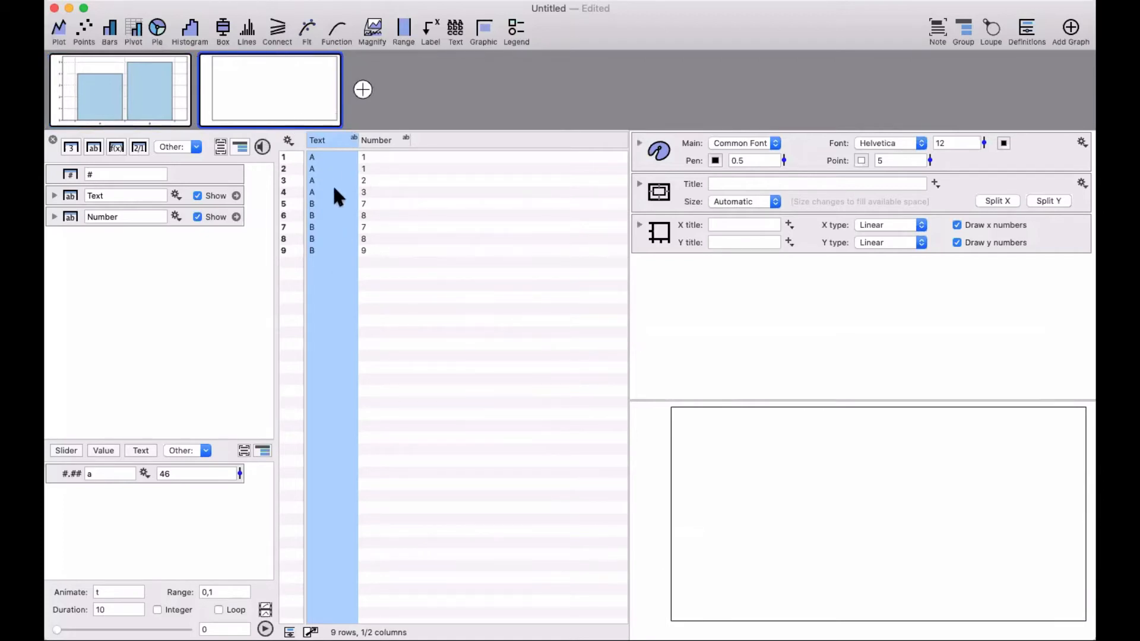
click(133, 29)
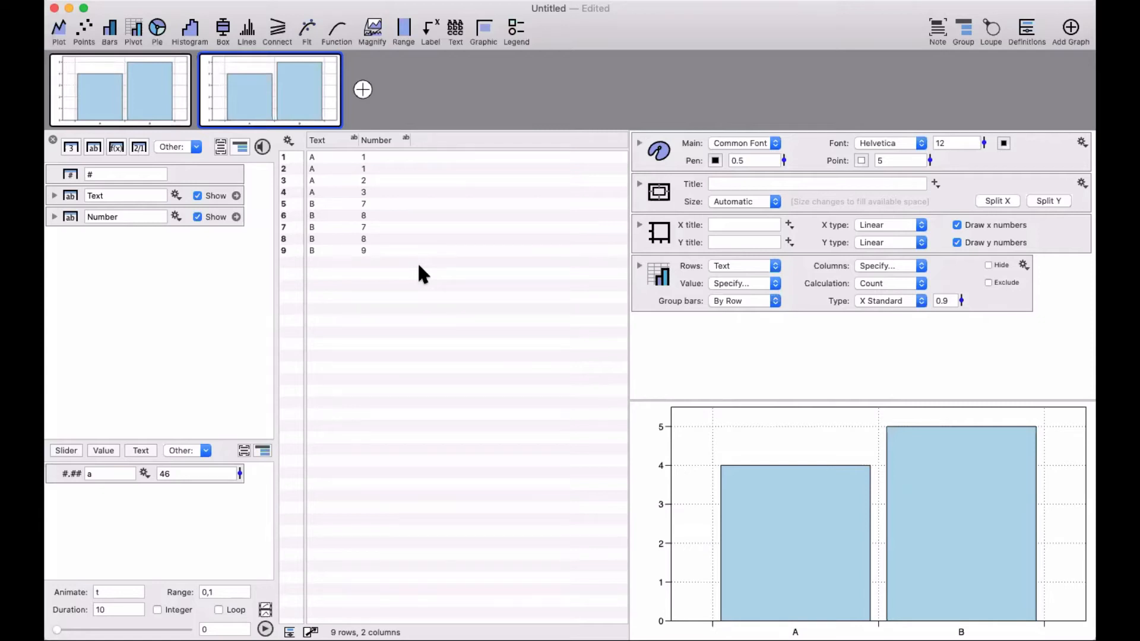
Step: Return to the first graph and convert the text-type Number column to a Number column
mouse_move(165, 121)
click(163, 80)
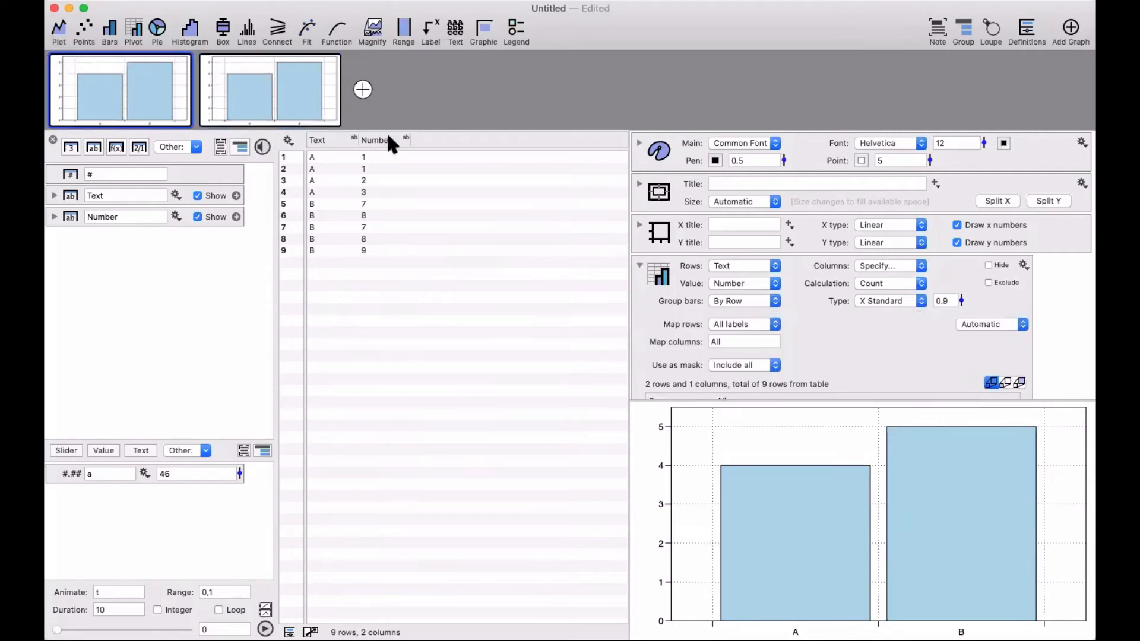
click(388, 140)
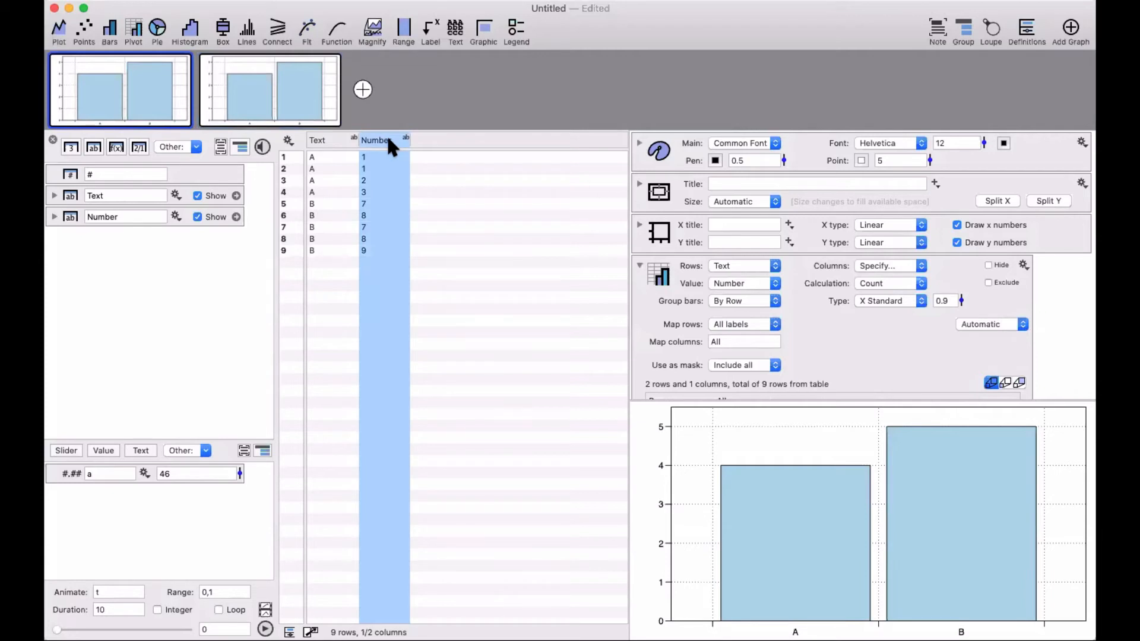
click(388, 142)
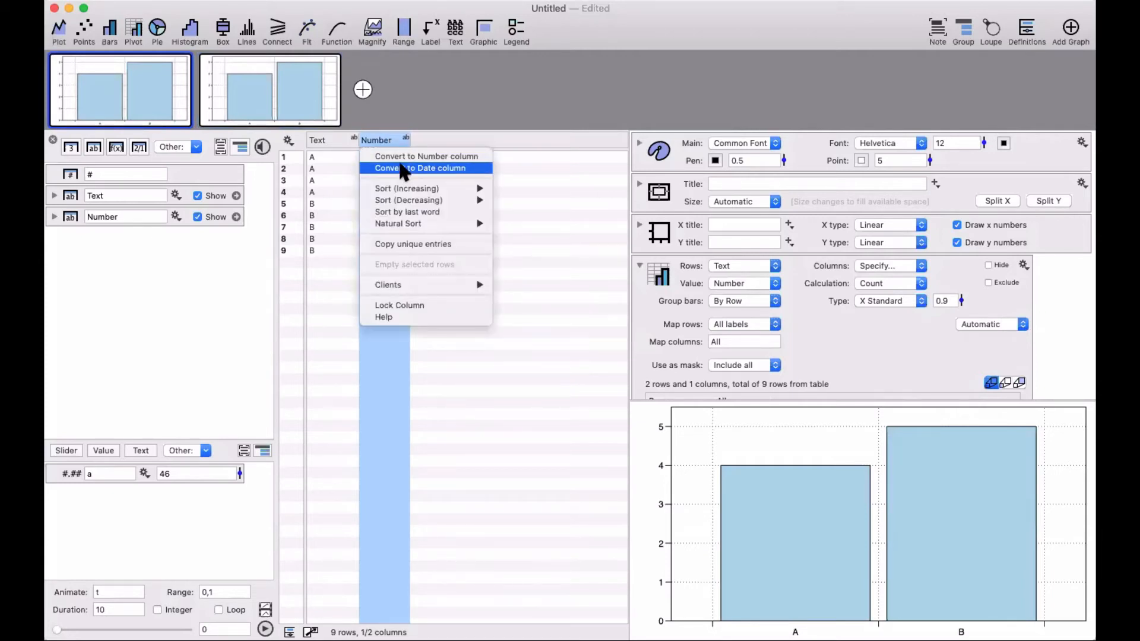
click(402, 156)
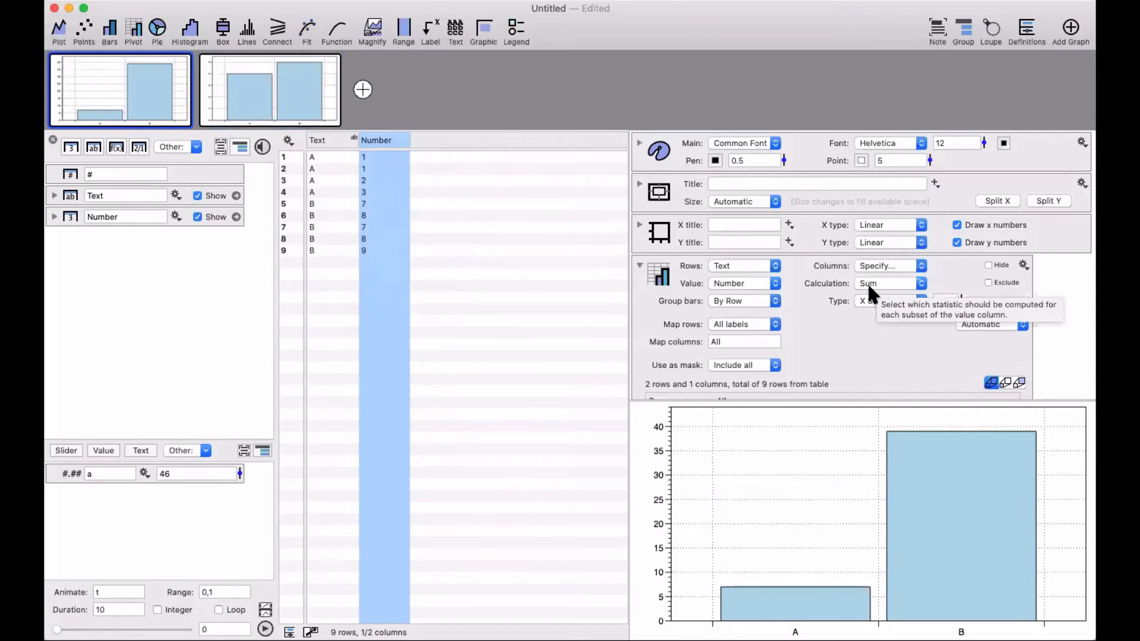
Step: Set the first pivot's calculation to Mean+SEM
click(879, 279)
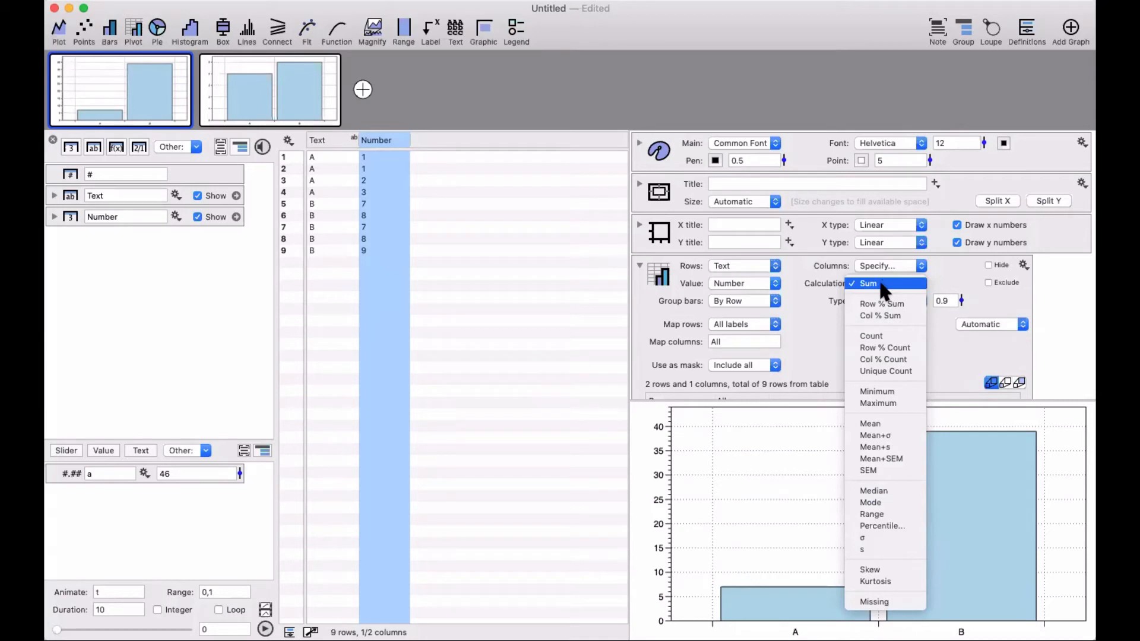
click(901, 466)
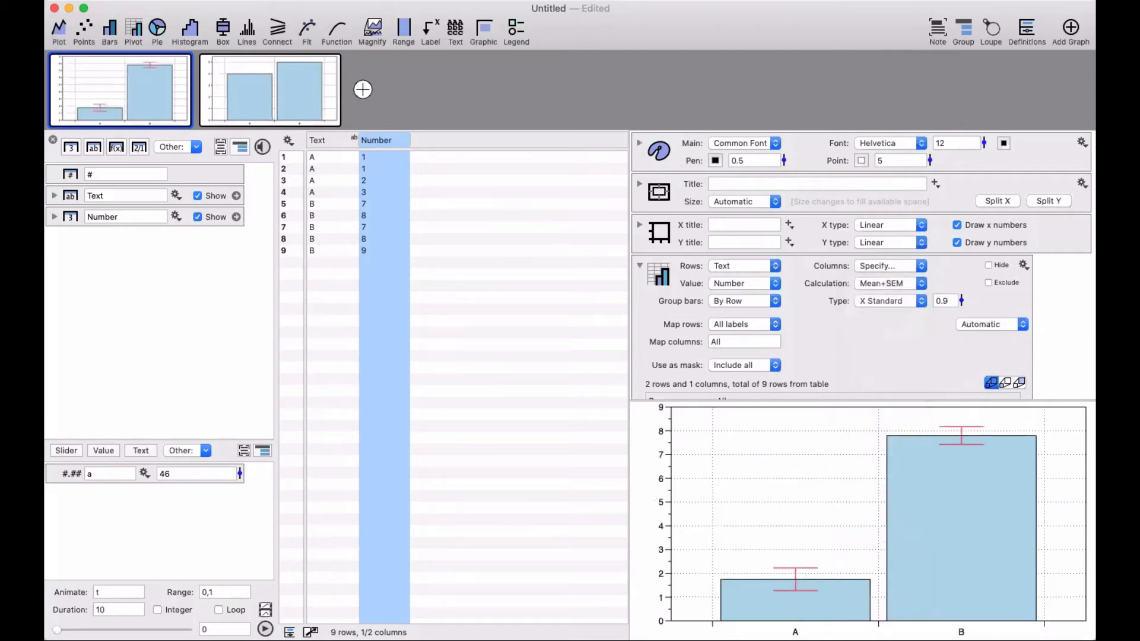
Step: Check which calculations the second graph's pivot offers without a value column
click(297, 73)
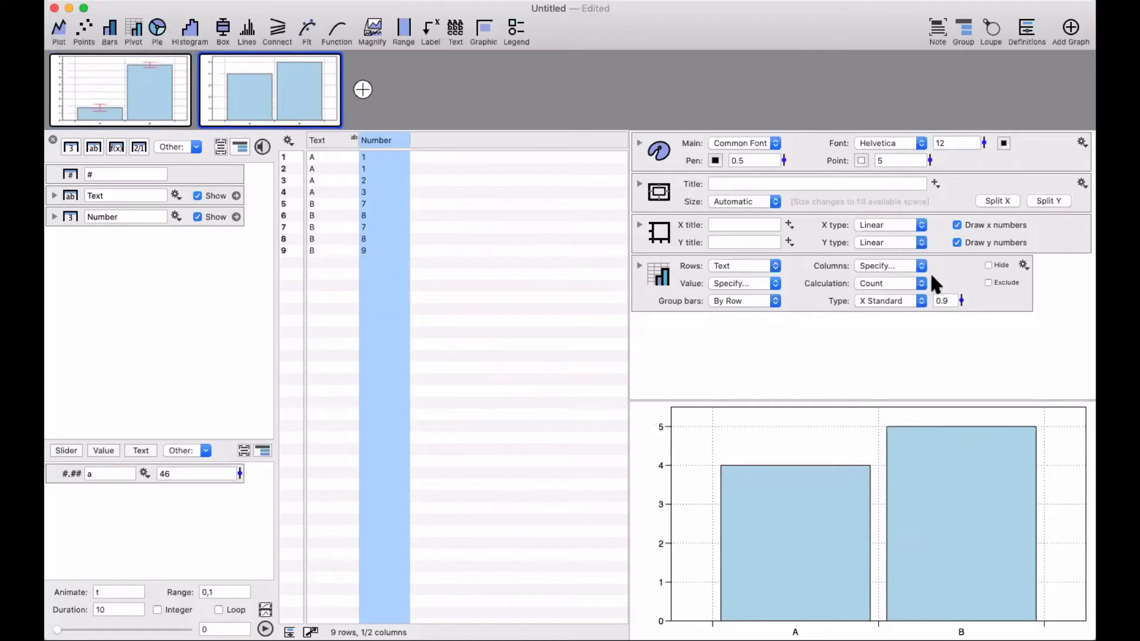
click(899, 286)
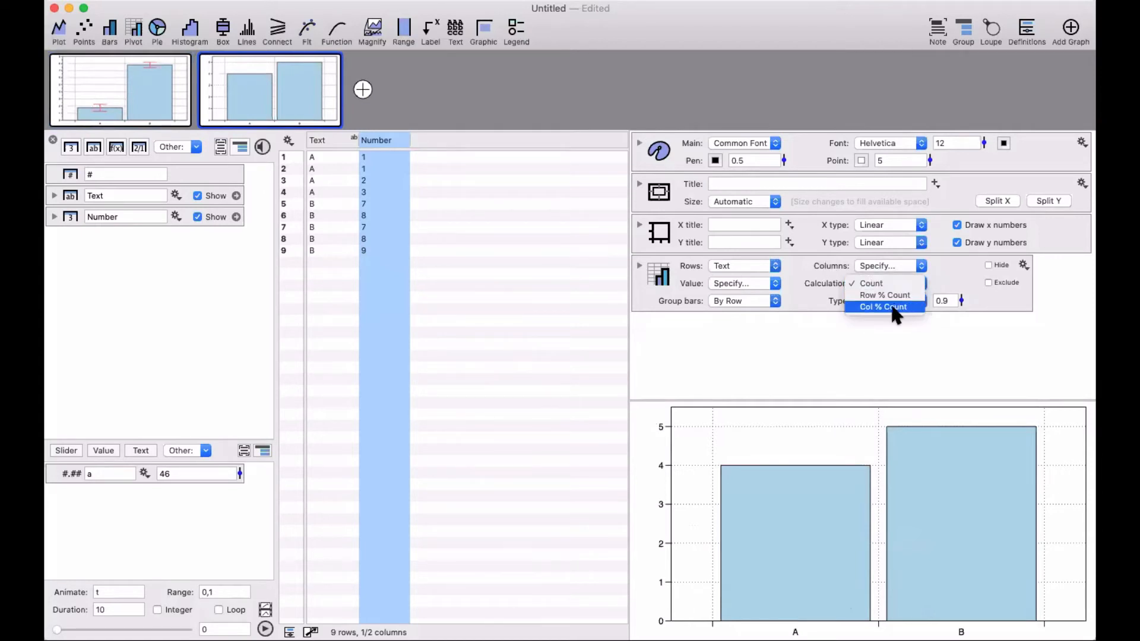
click(893, 307)
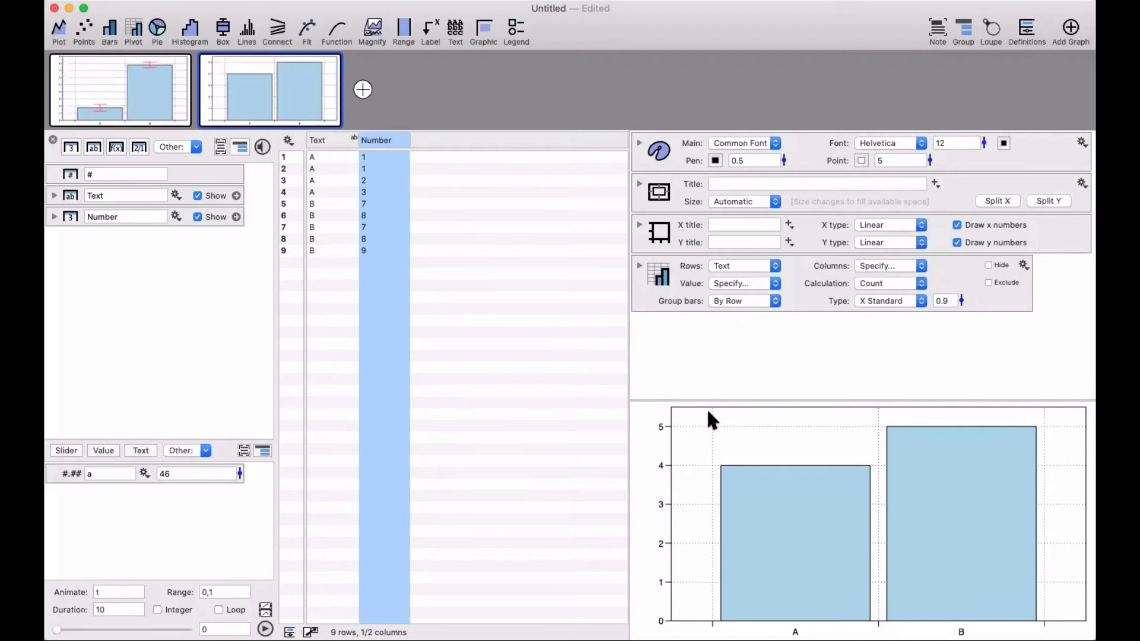
click(873, 285)
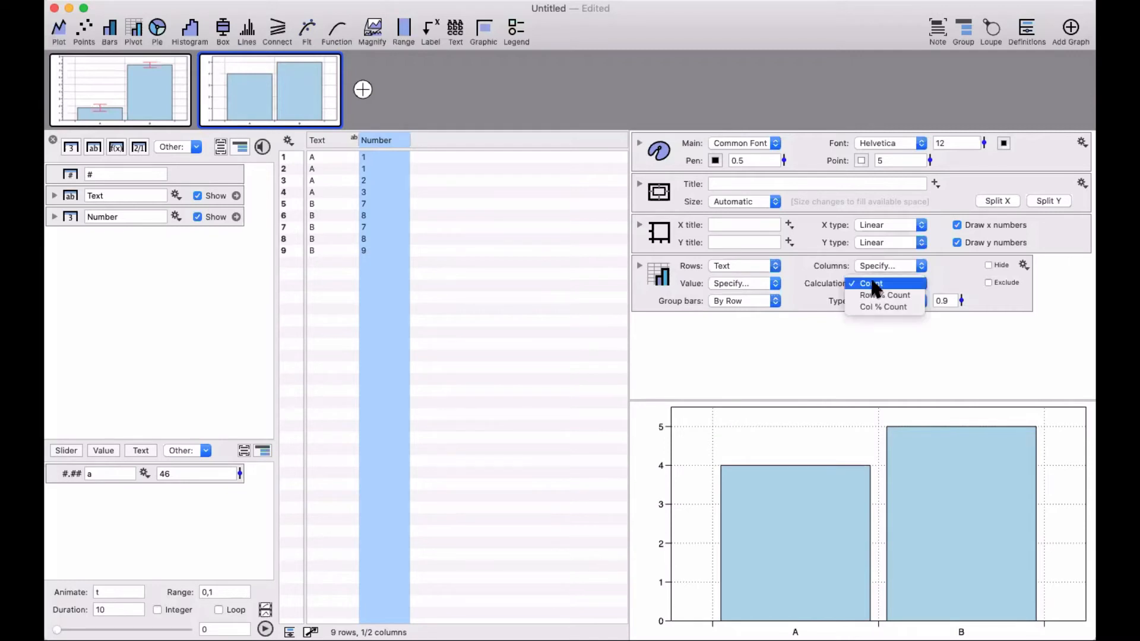
click(817, 285)
Step: Try the Minimum calculation on the first graph's pivot, and change it to Maximum
mouse_move(293, 104)
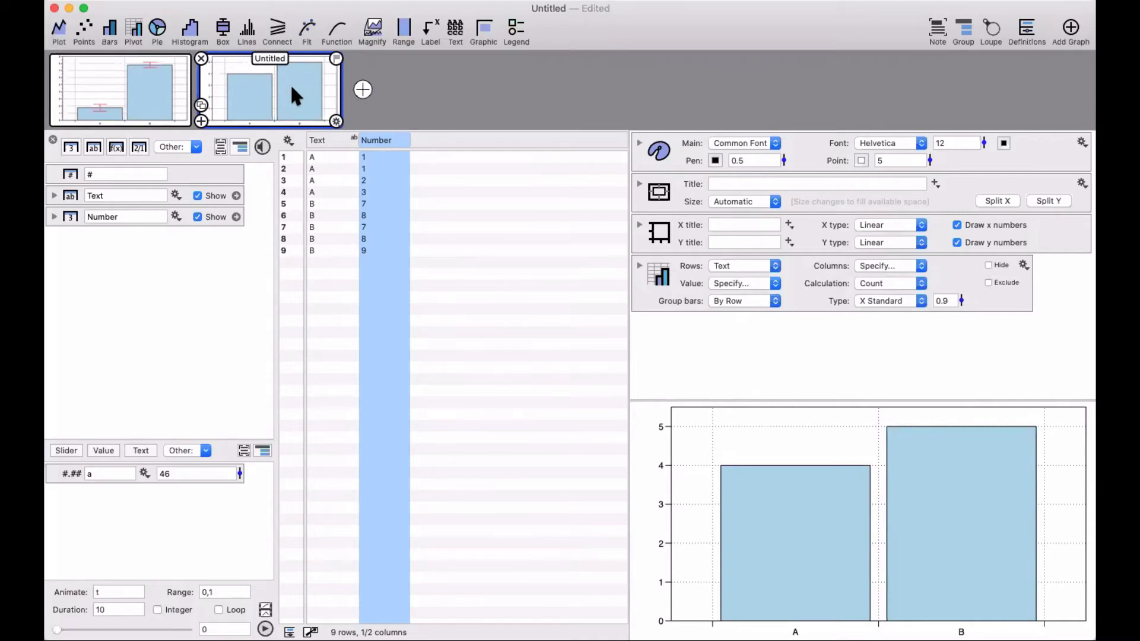
click(130, 91)
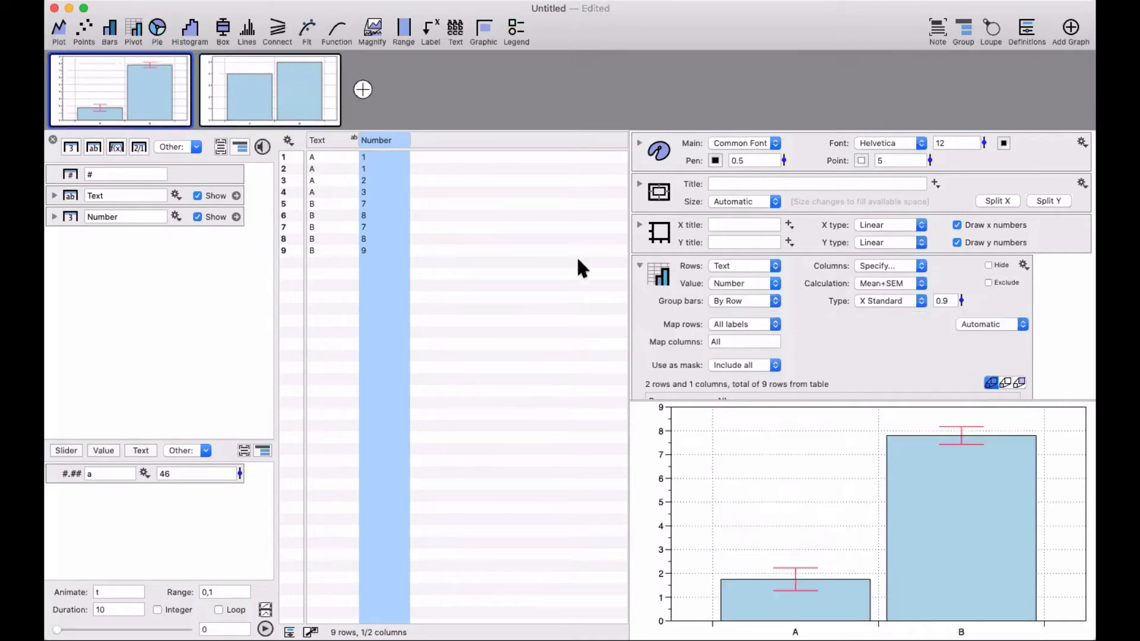
click(886, 283)
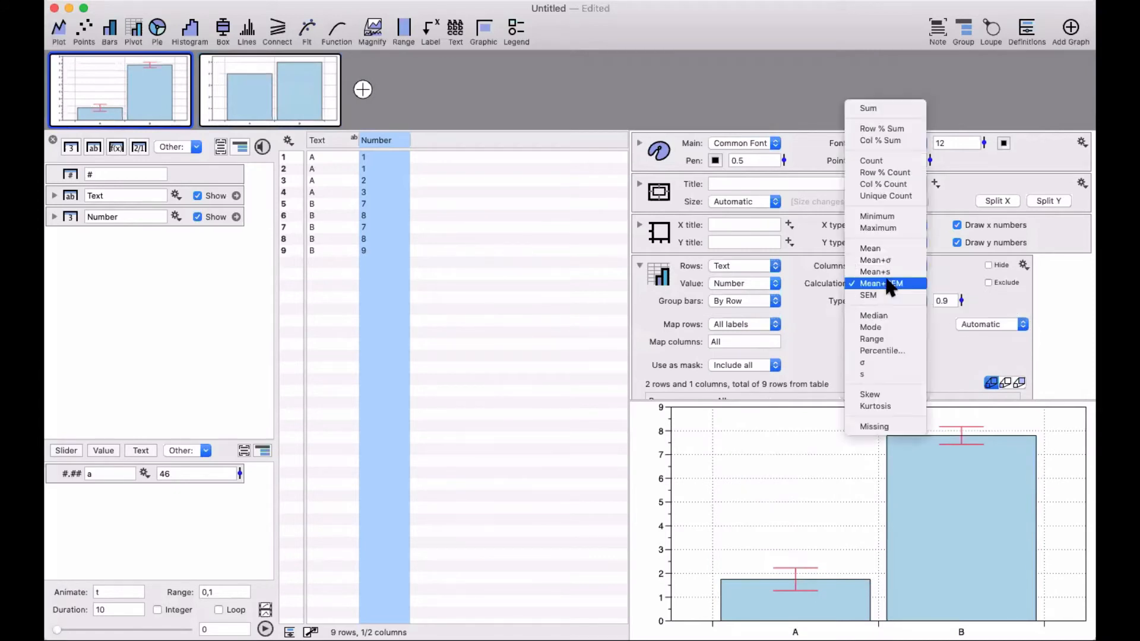
click(882, 216)
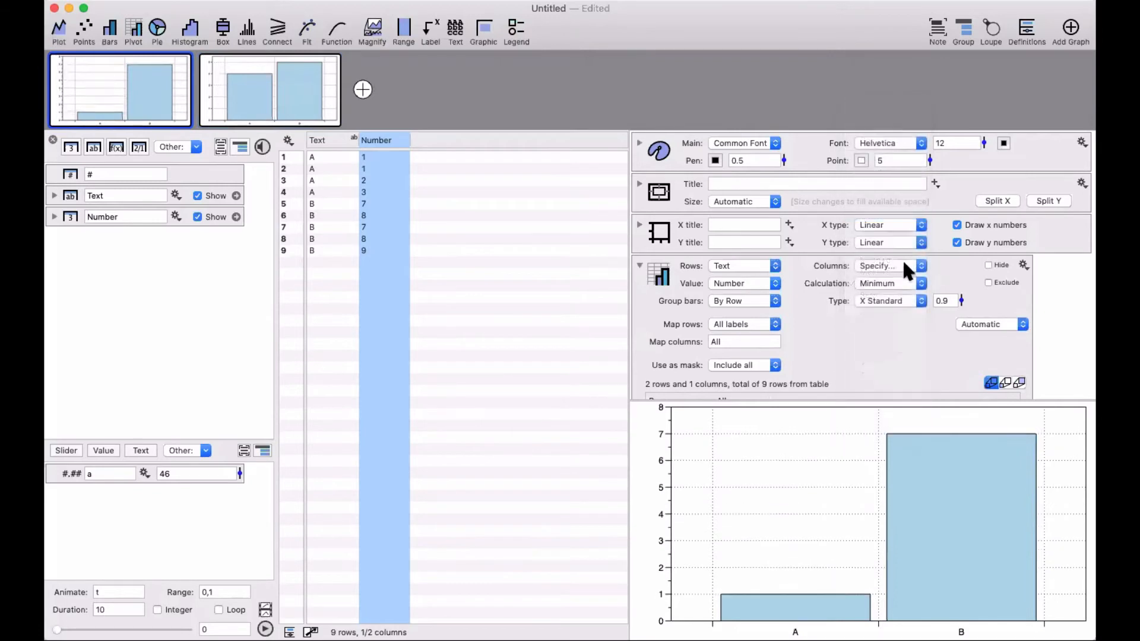
click(885, 284)
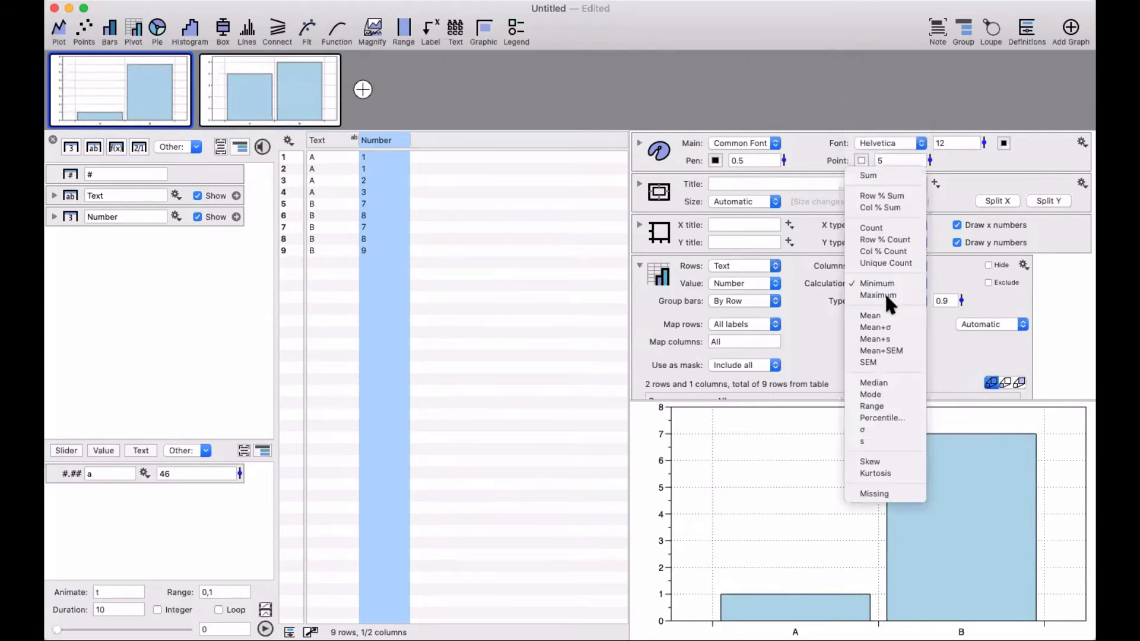
click(885, 295)
Step: Try the Range calculation on the first pivot, and undo the change
click(871, 285)
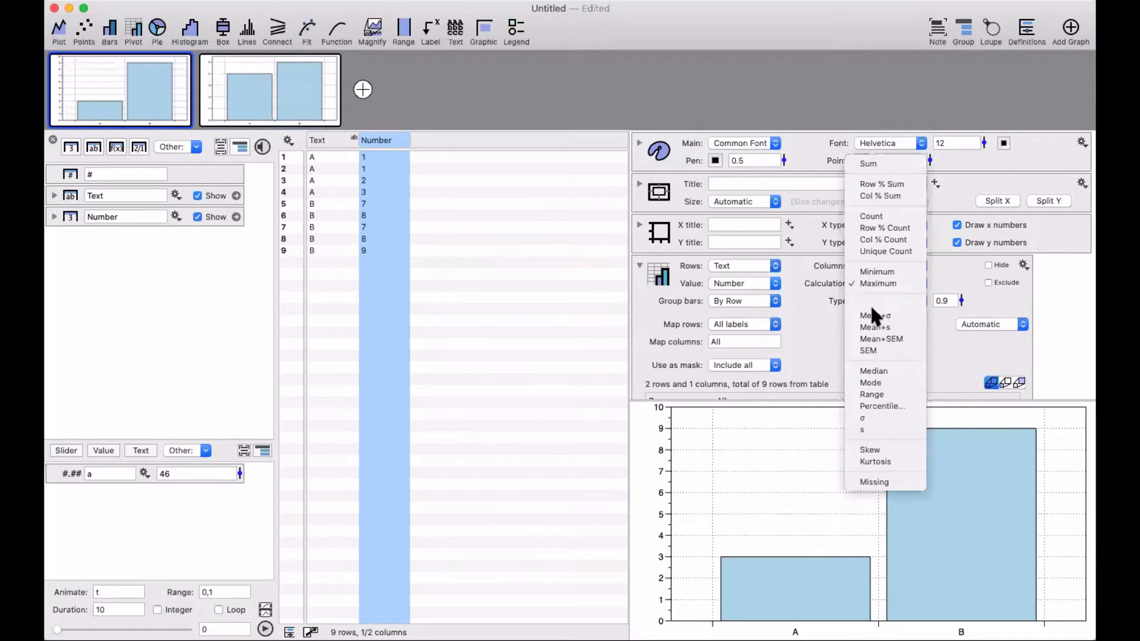
click(879, 394)
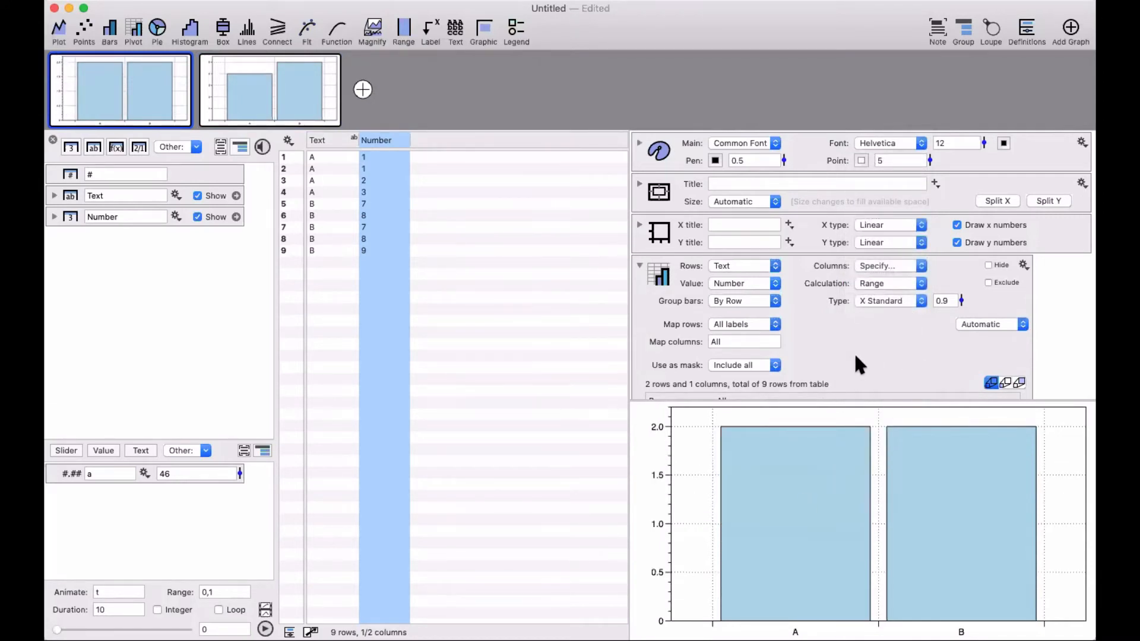
key(super+z)
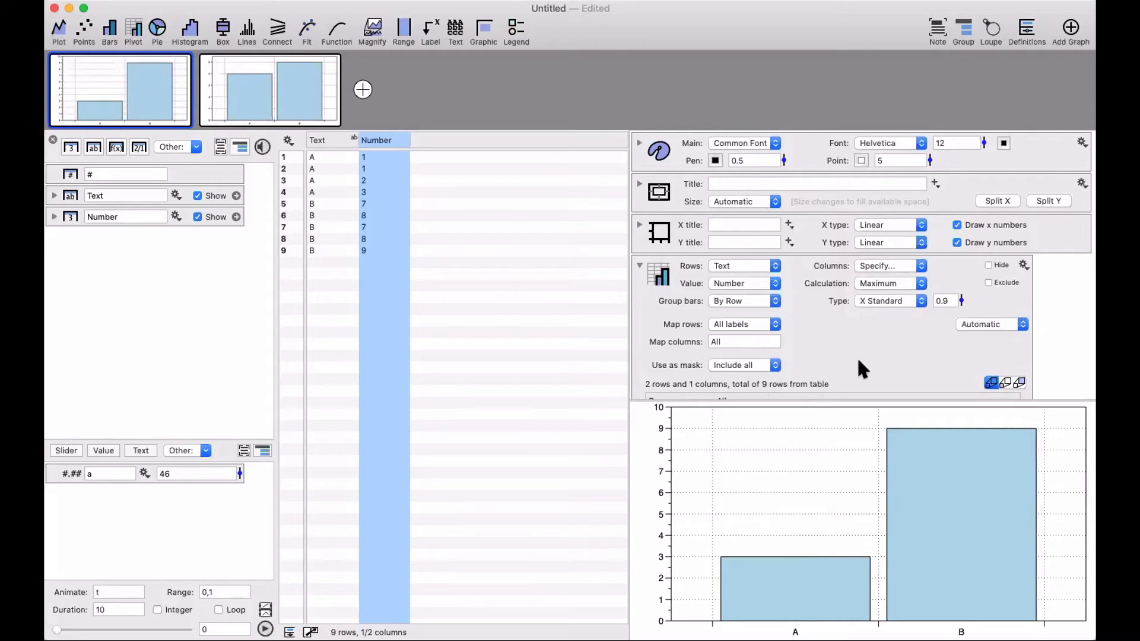
Step: Extract all of the first pivot's results into the data table as row label and value columns
click(1022, 265)
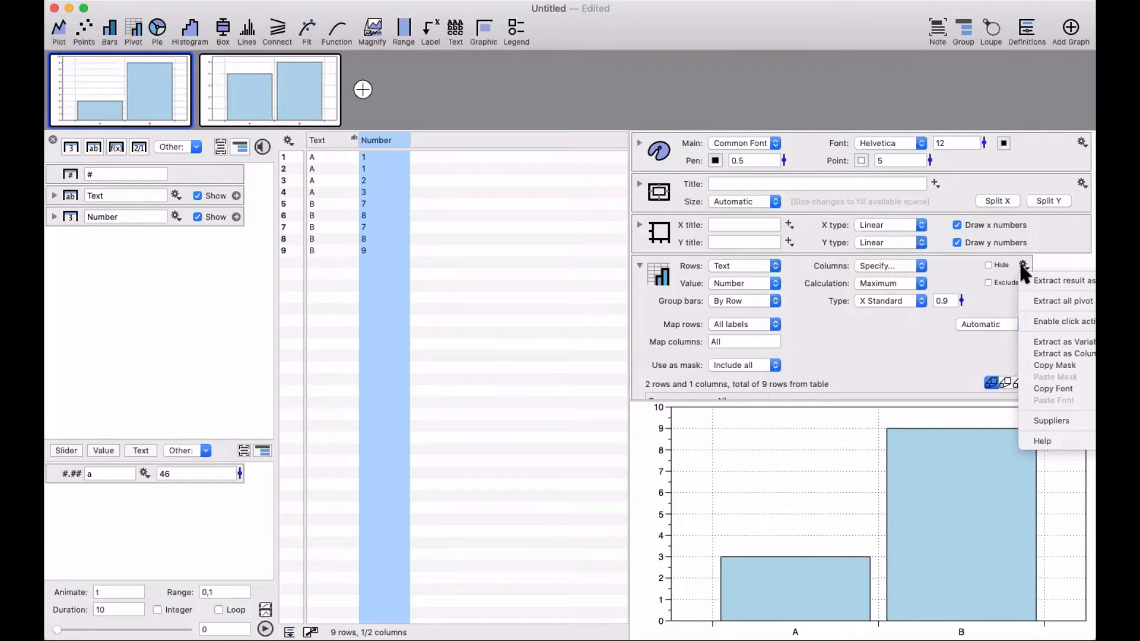
click(1082, 301)
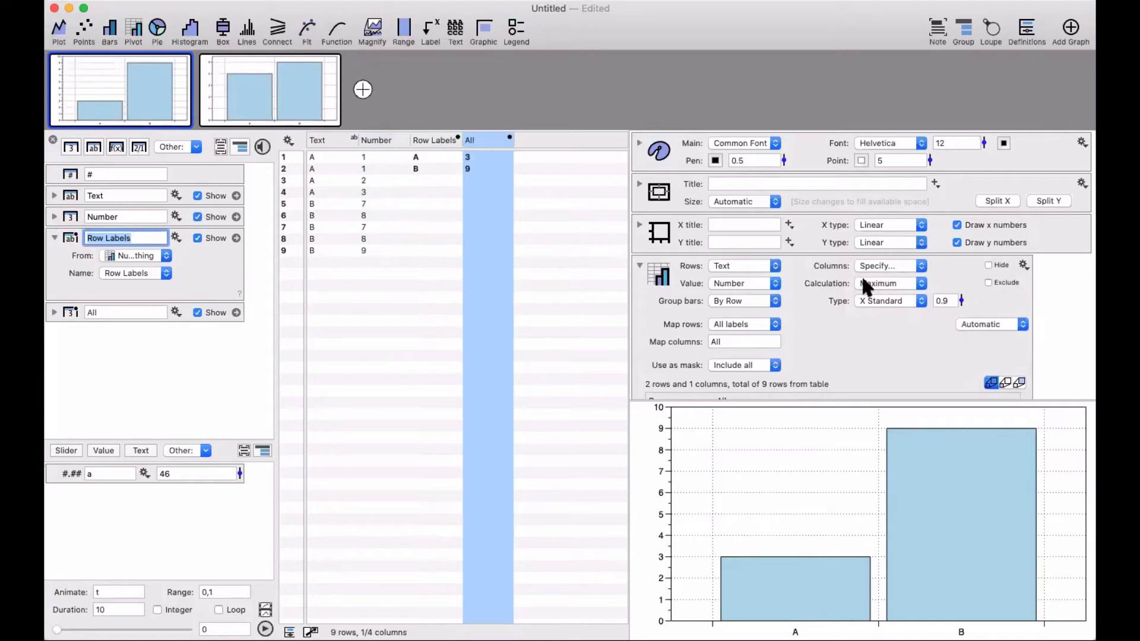
Step: Switch the pivot's calculation to Minimum and back to Maximum to check that the extracted columns update
click(882, 283)
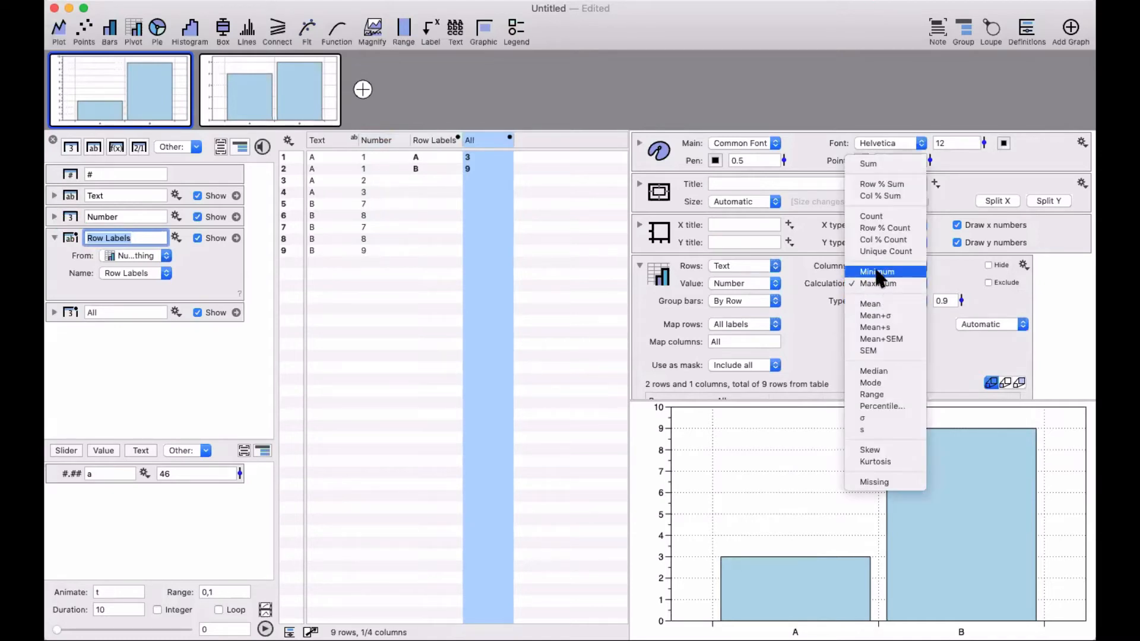
click(877, 272)
click(875, 280)
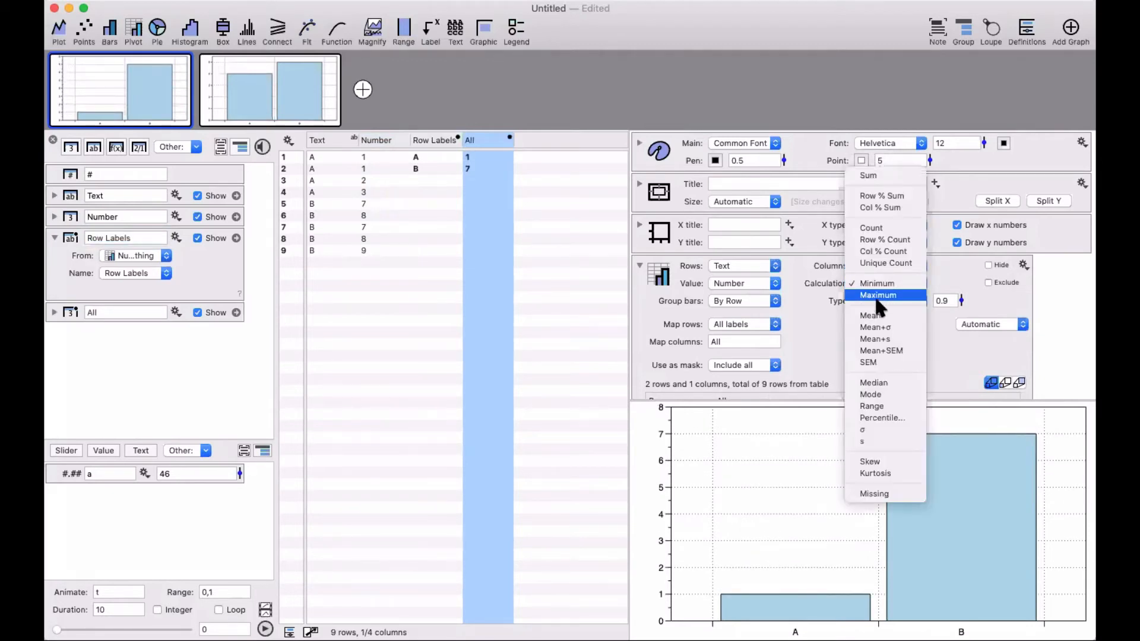
click(879, 295)
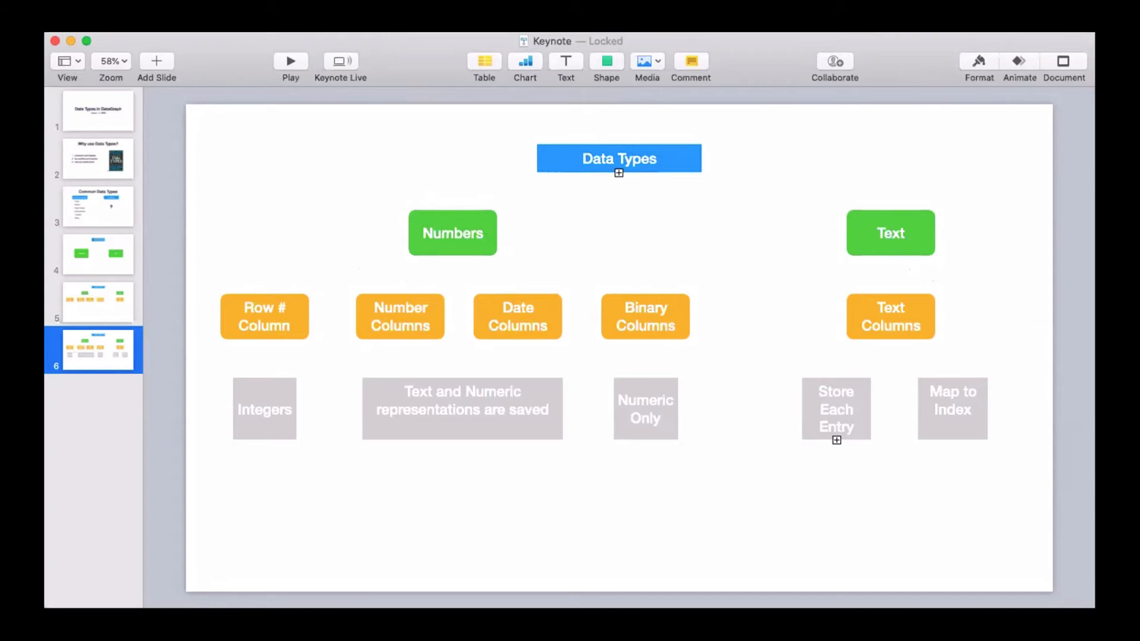
Step: Look at the data types slide in Keynote, and switch back to DataGraph
click(469, 349)
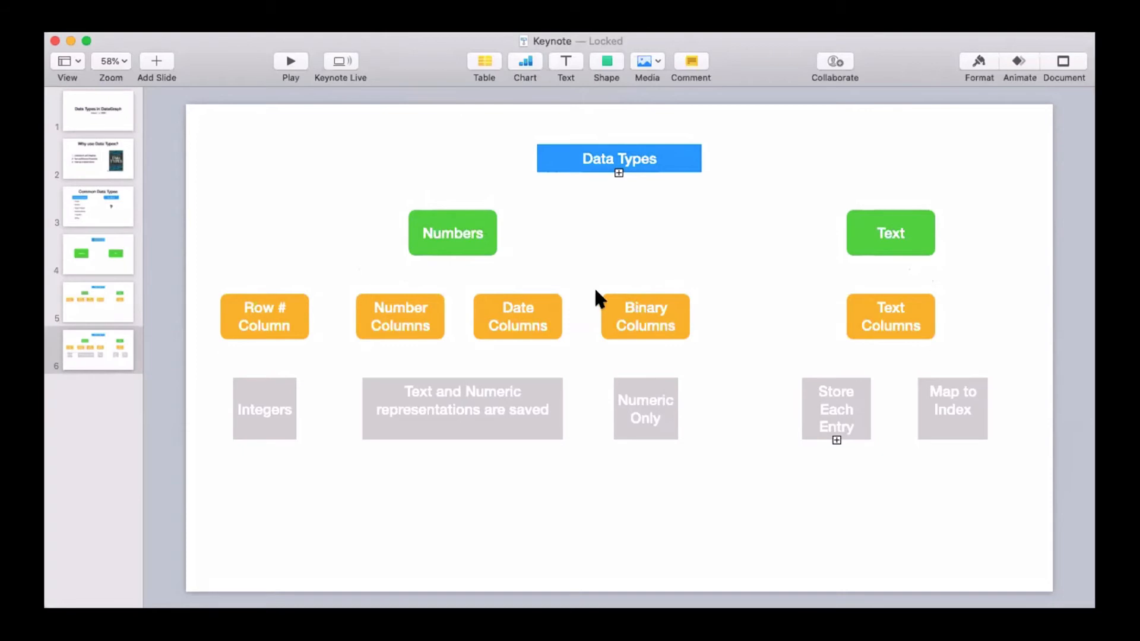
key(super+Tab)
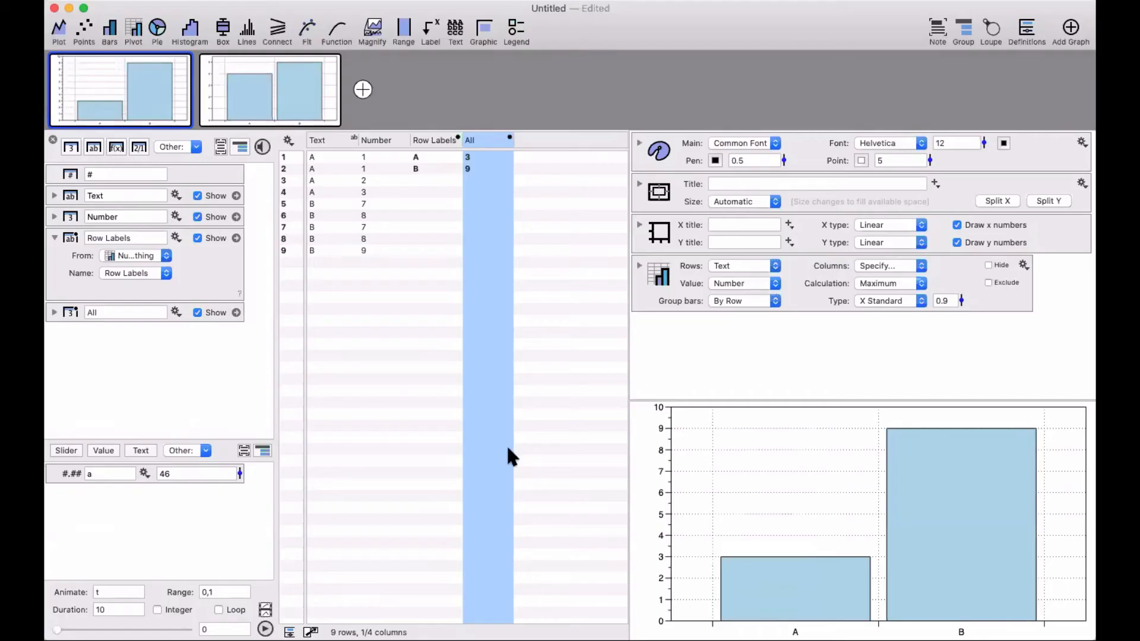
Step: Add five new entries of C to the Text column, in rows 10 to 14
click(415, 426)
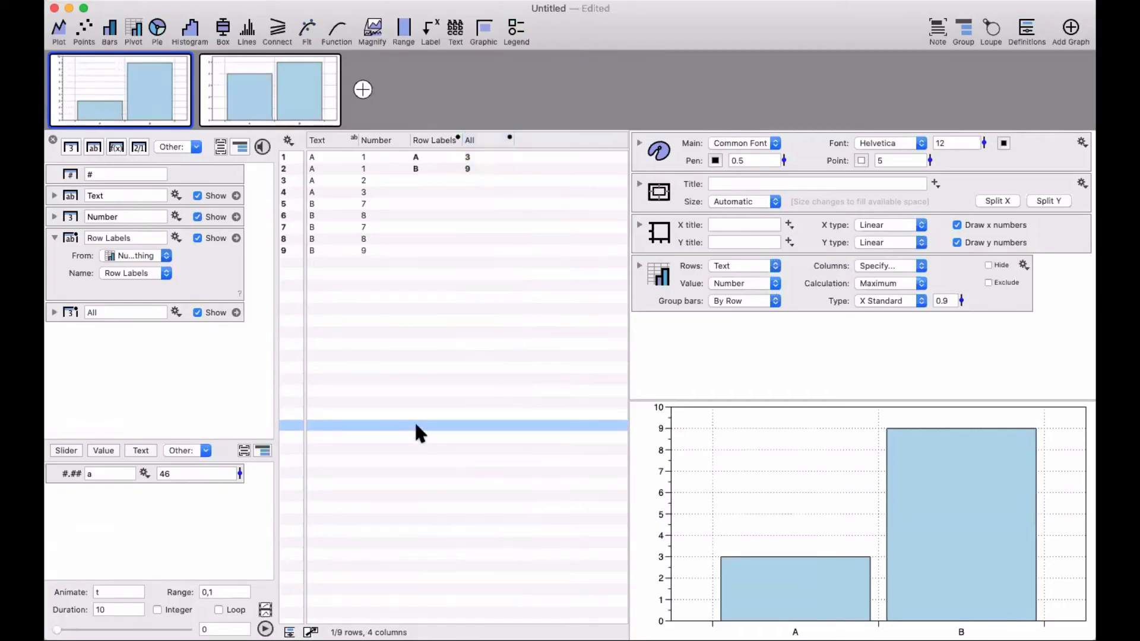
click(326, 260)
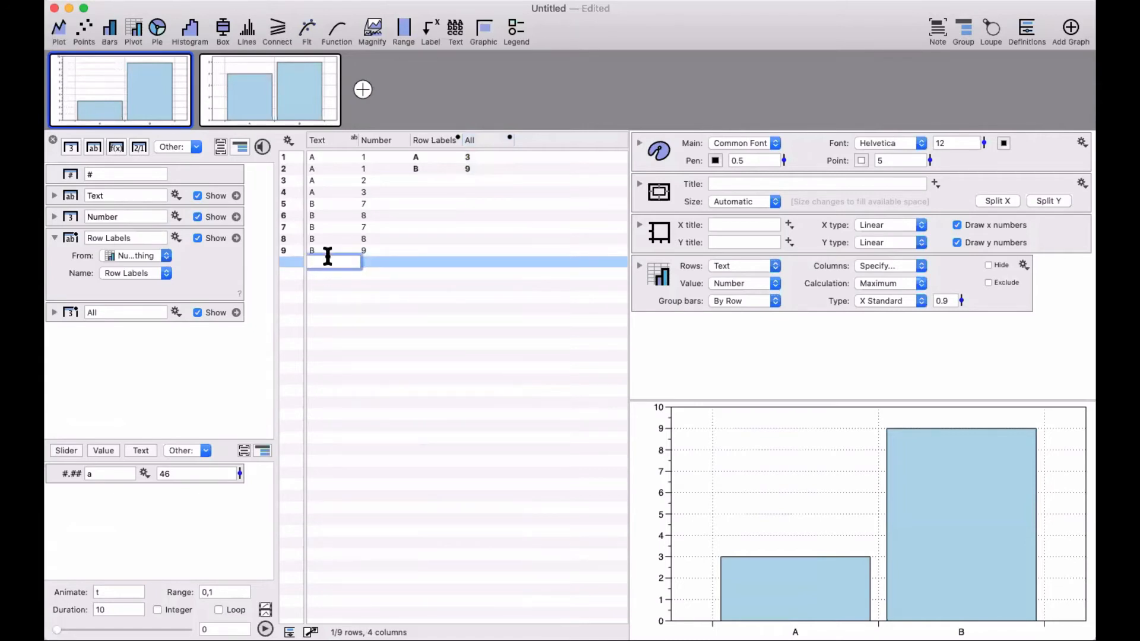
text(C)
key(Return)
text(C)
key(Return)
text(C)
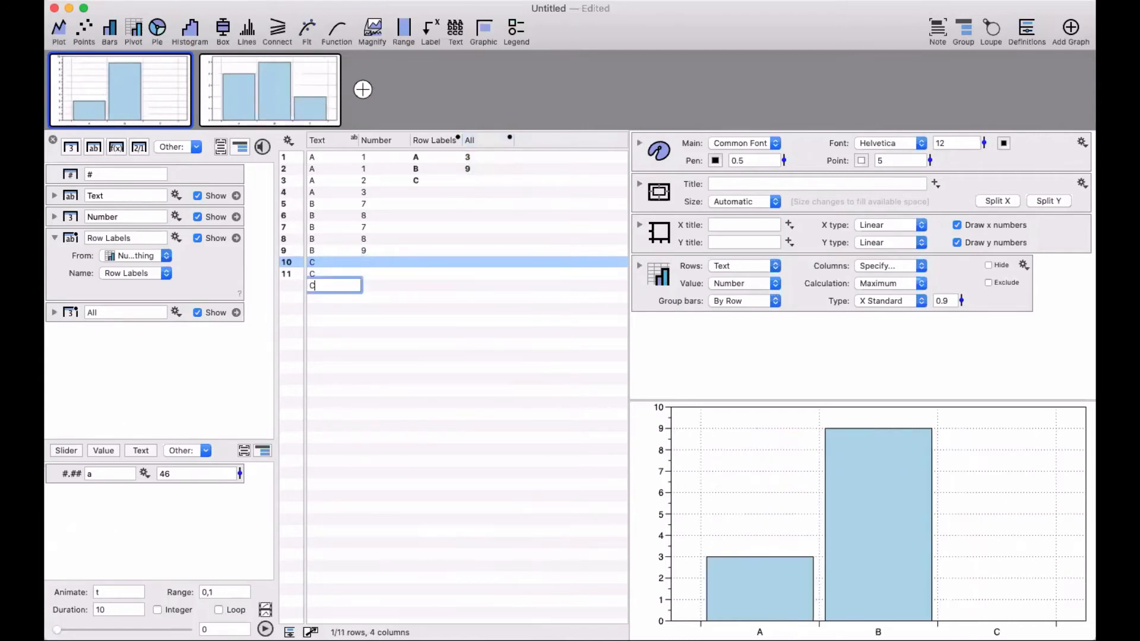
key(Return)
text(C)
key(Return)
text(C)
key(Return)
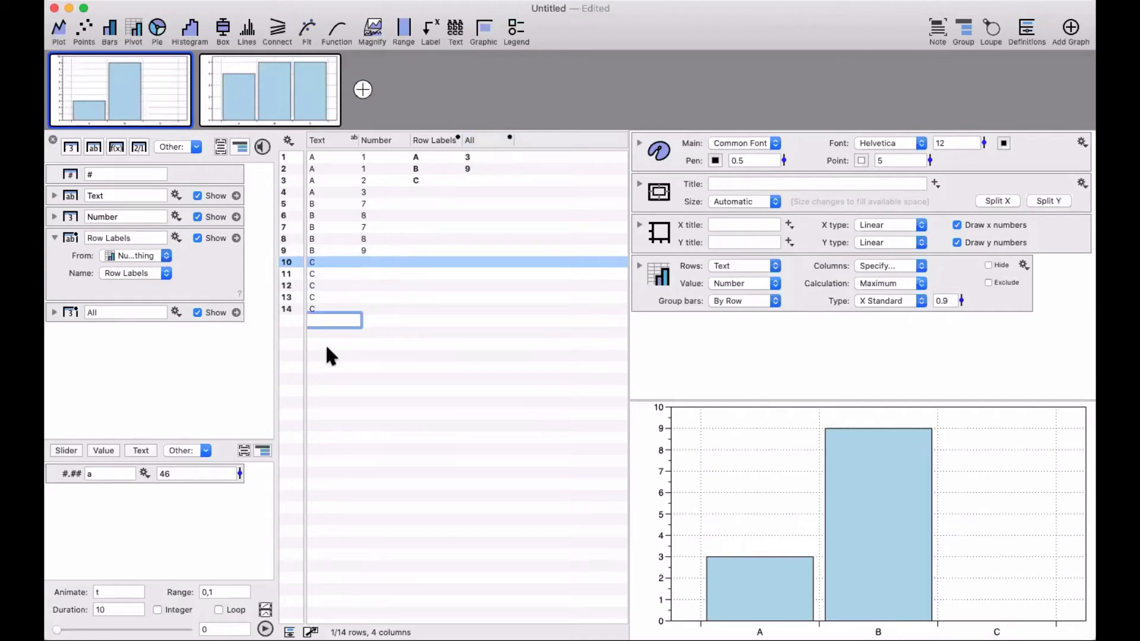
Step: Enter D in rows 10 to 14 of the Text column
click(316, 263)
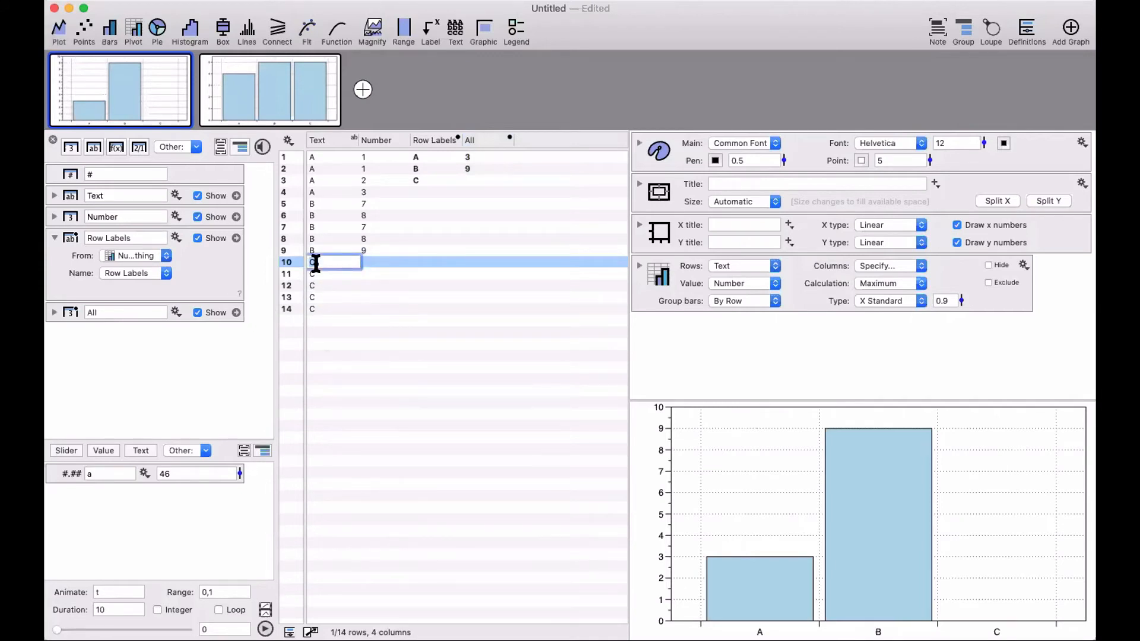
text(D)
key(Return)
text(D)
key(Return)
text(D)
key(Return)
text(D)
key(Return)
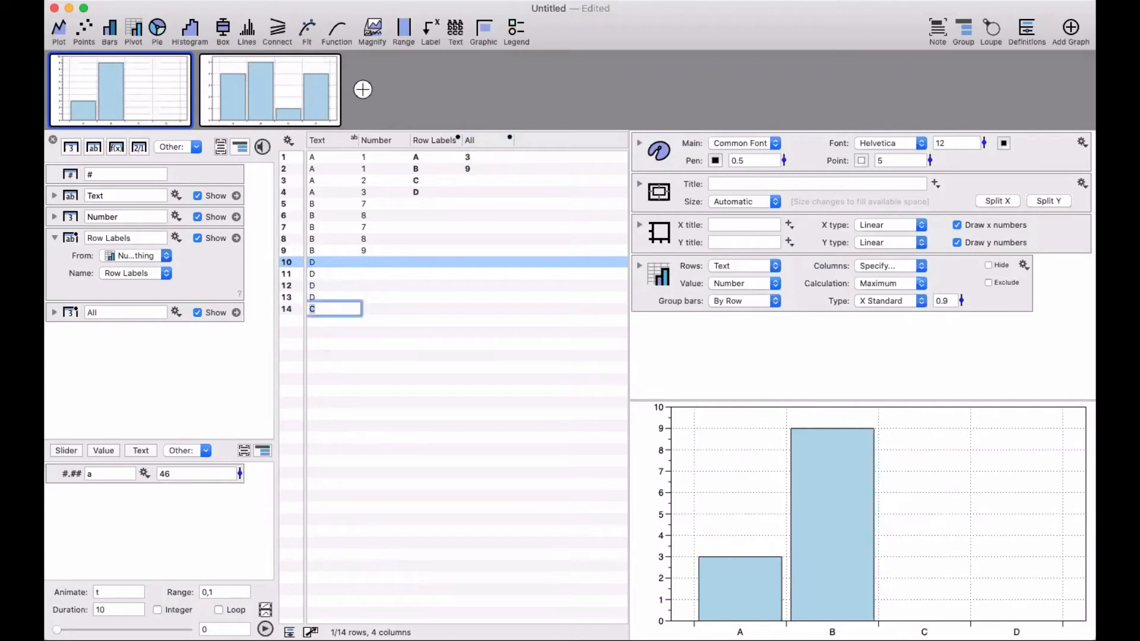
text(D)
Step: Enter 4, 5, 3, 43 and 2 in rows 10 to 14 of the Number column
click(389, 263)
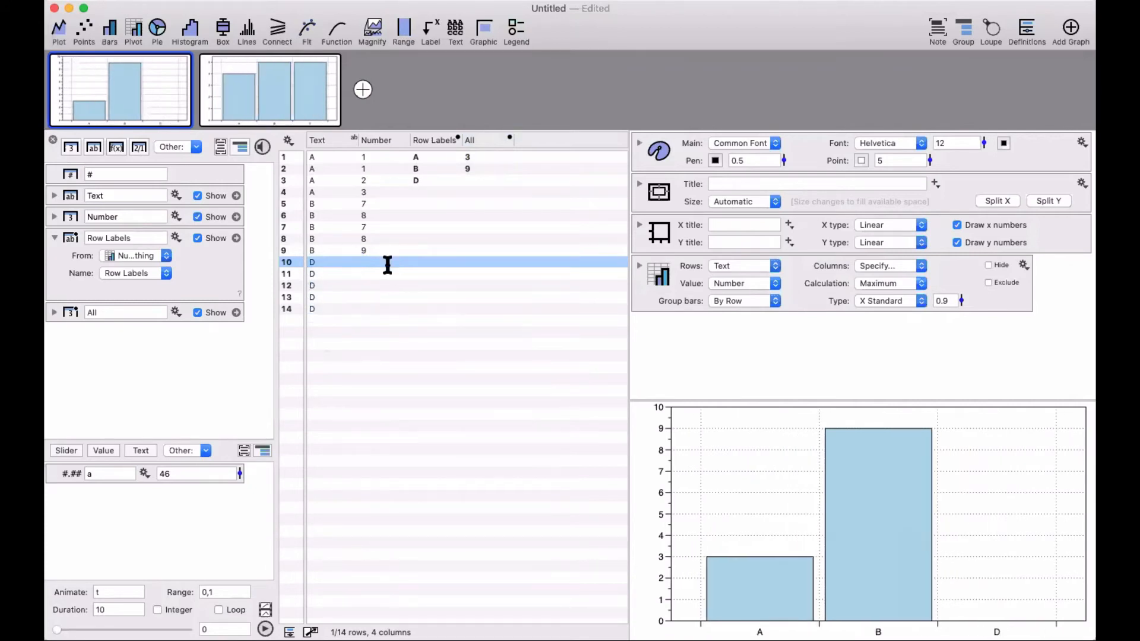
text(4)
key(Return)
text(5)
key(Return)
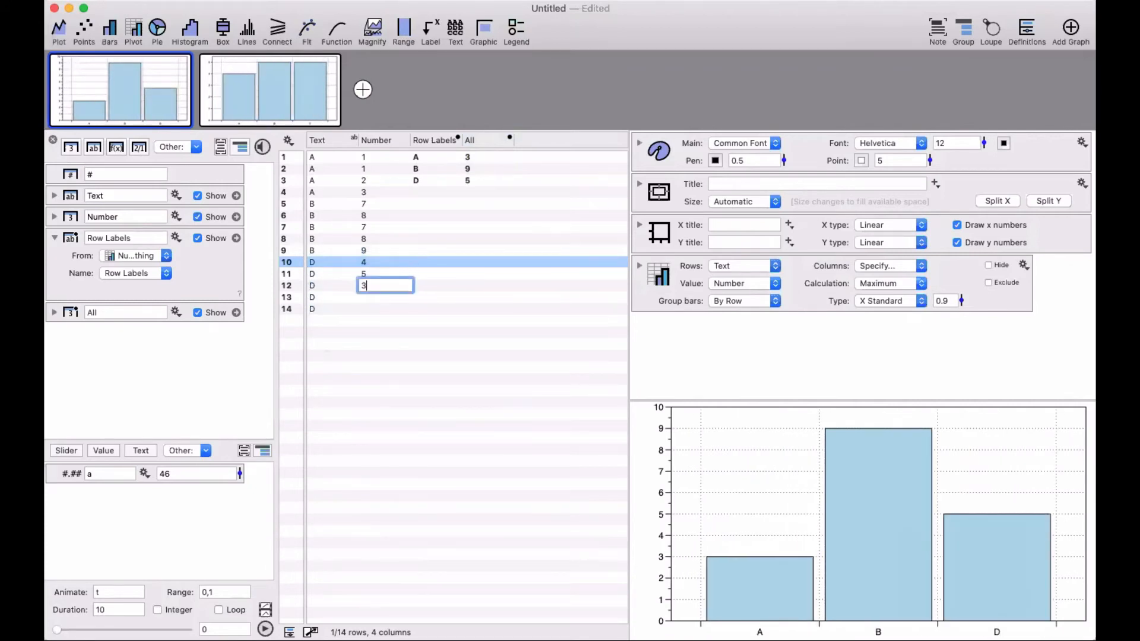
text(3)
key(Return)
text(43)
key(Return)
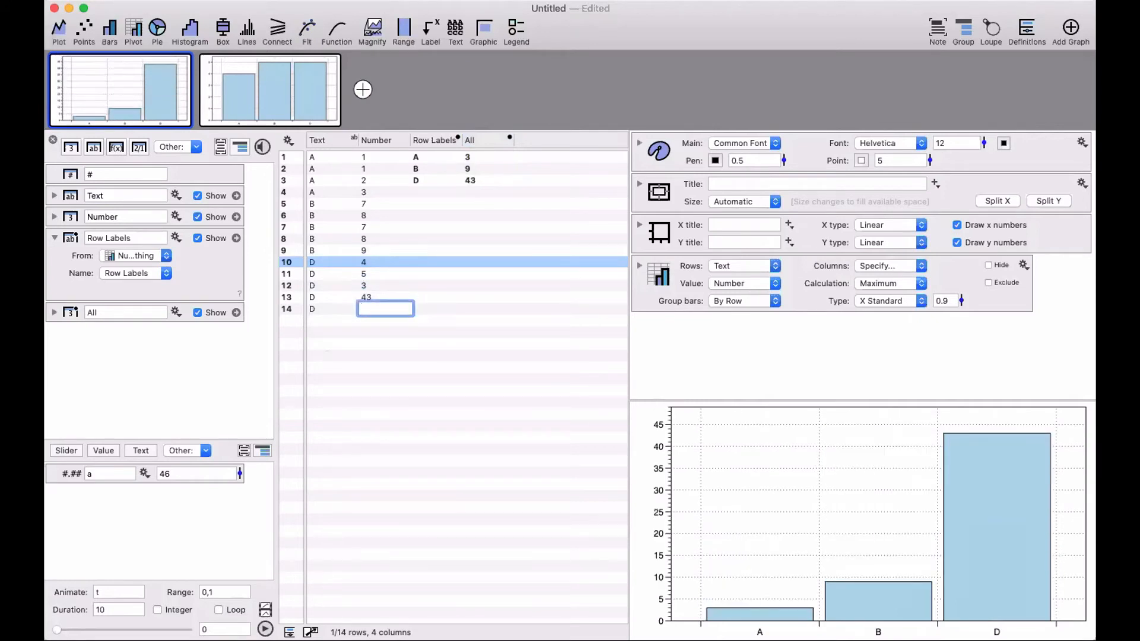
text(2)
key(Return)
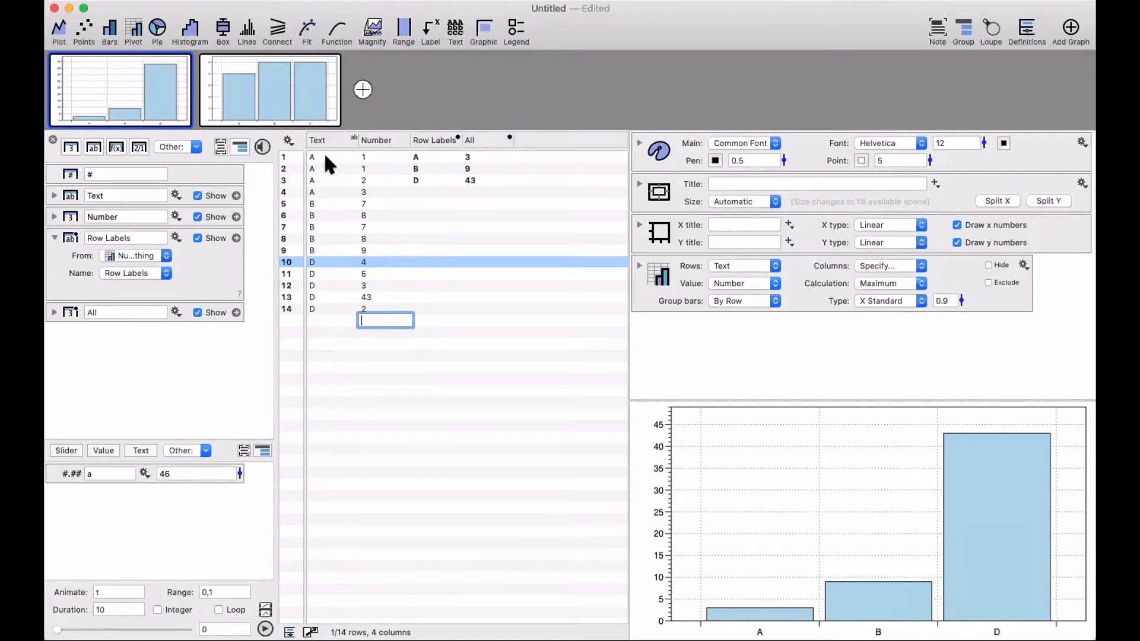
click(329, 318)
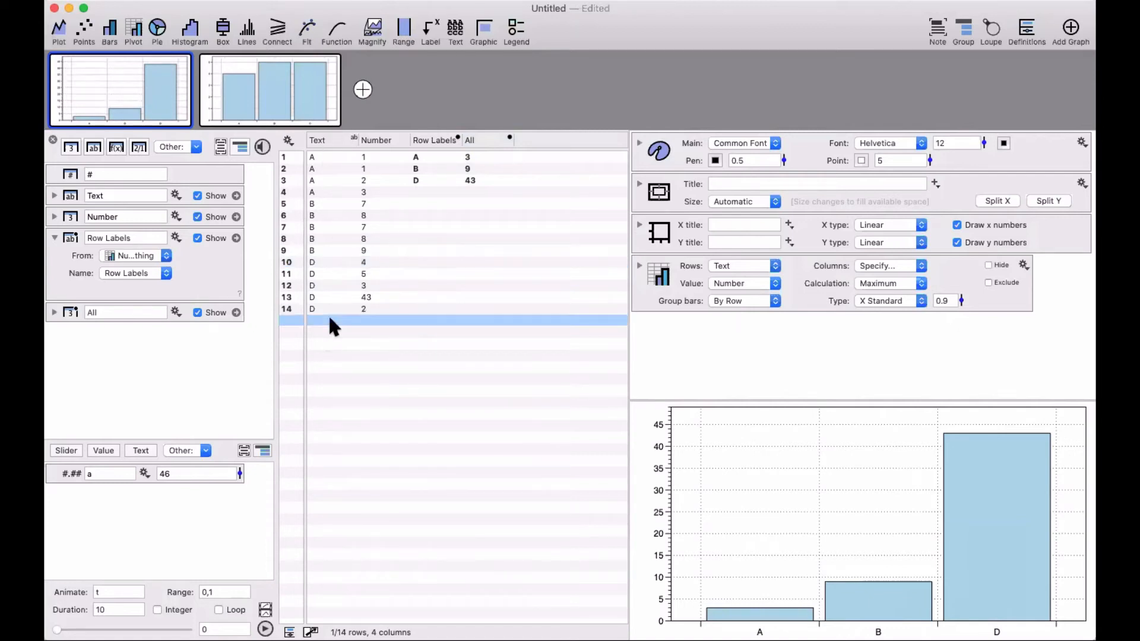
Step: Expand the Text column's settings, set its numerical values to Row, and display those values in the table
click(337, 141)
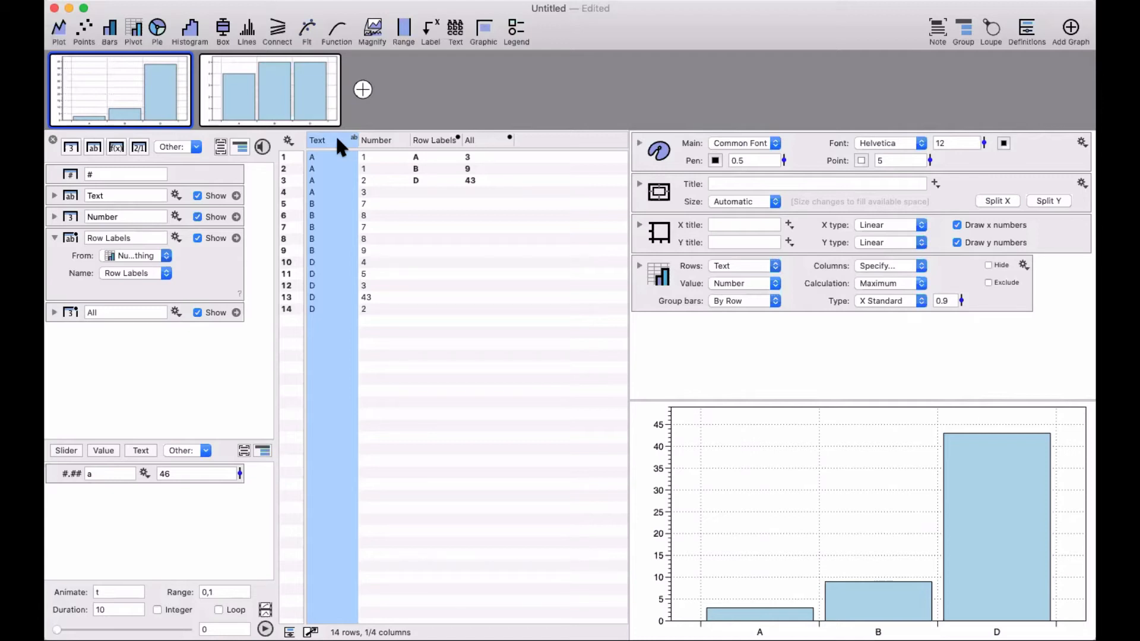
click(54, 195)
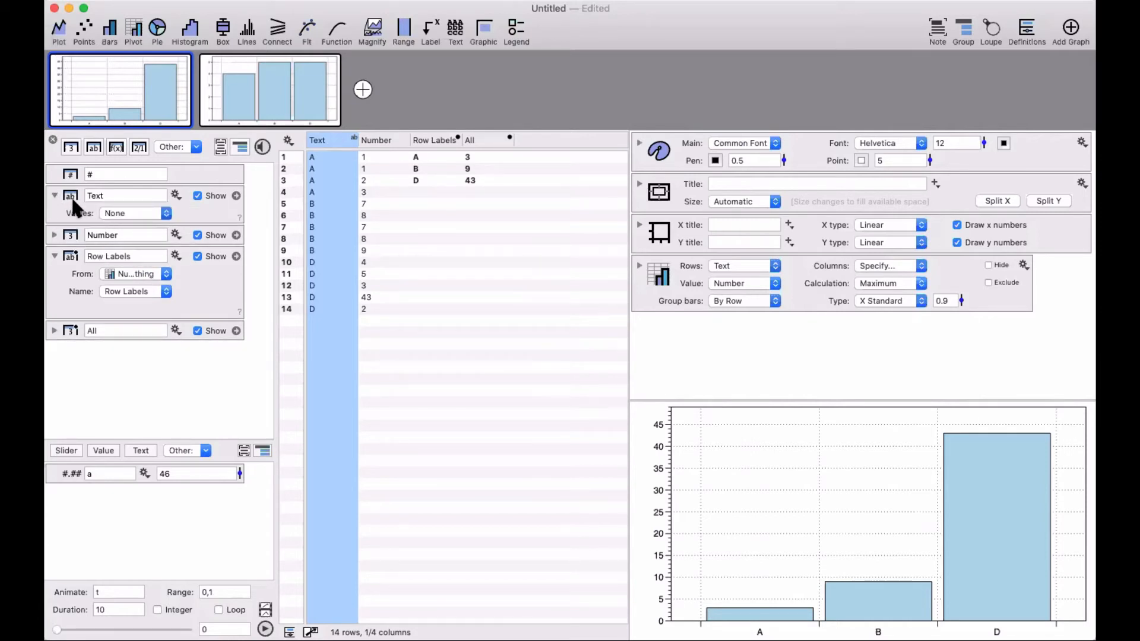
click(71, 197)
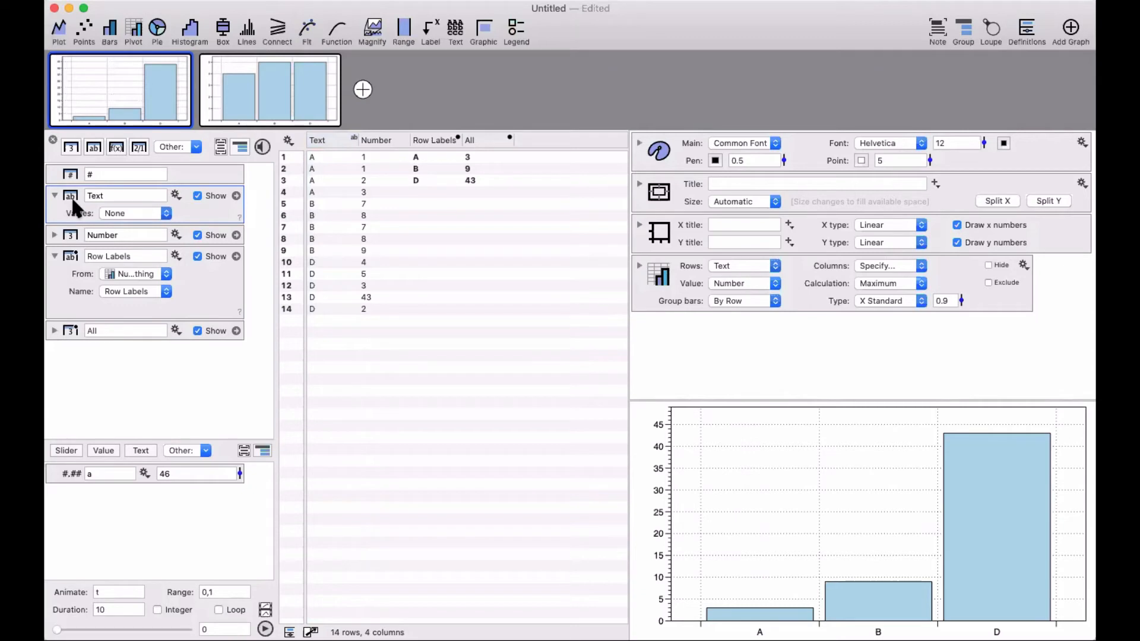
click(148, 214)
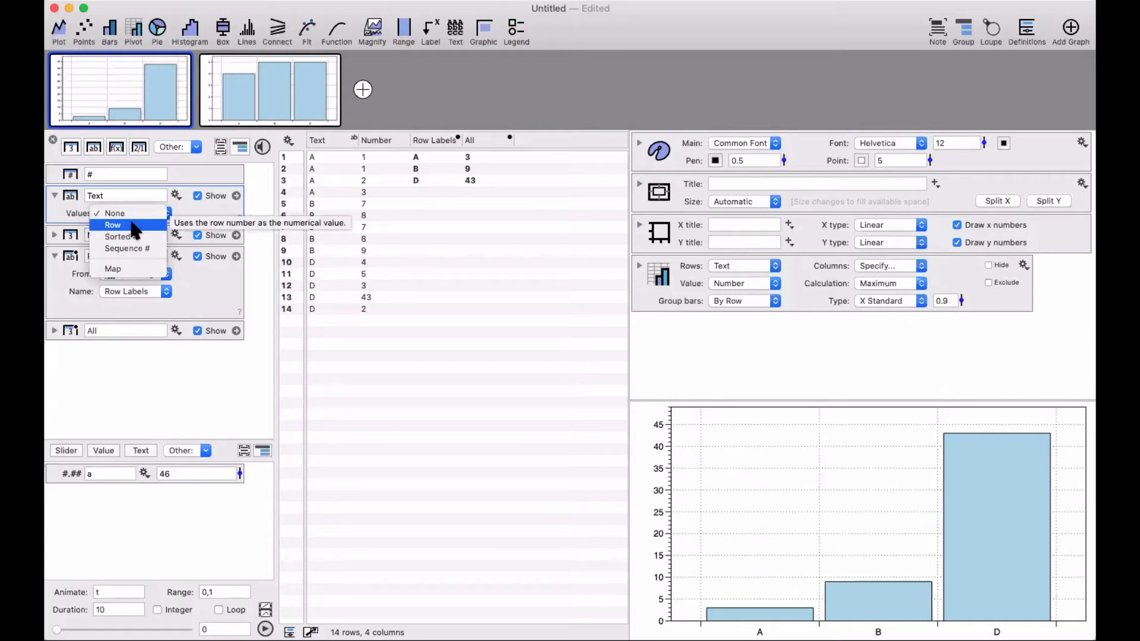
click(132, 226)
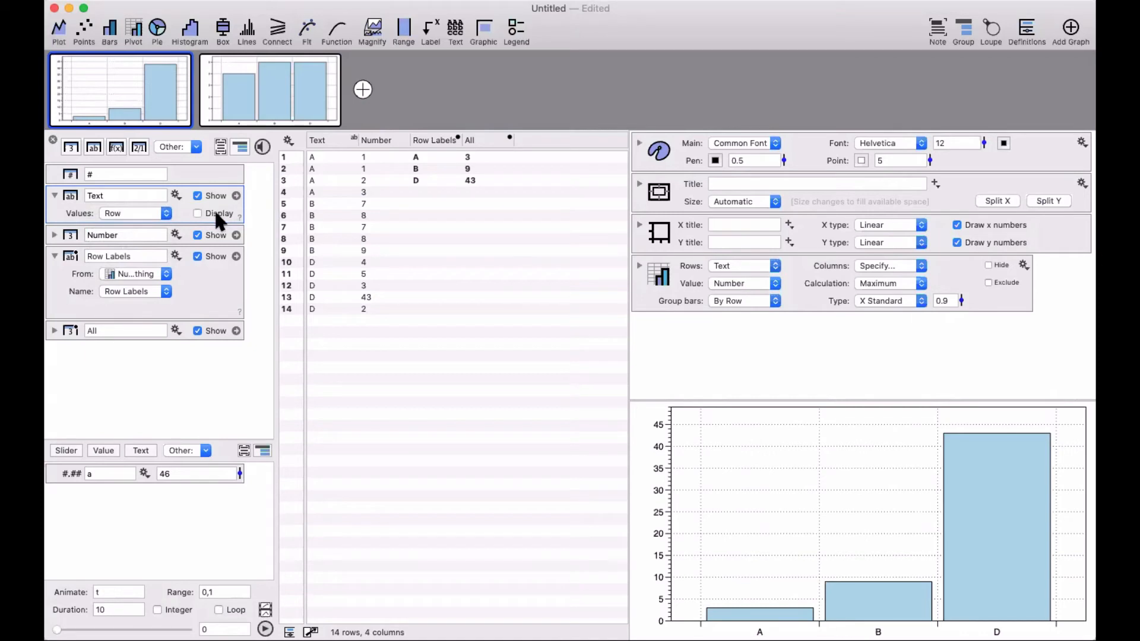
click(215, 211)
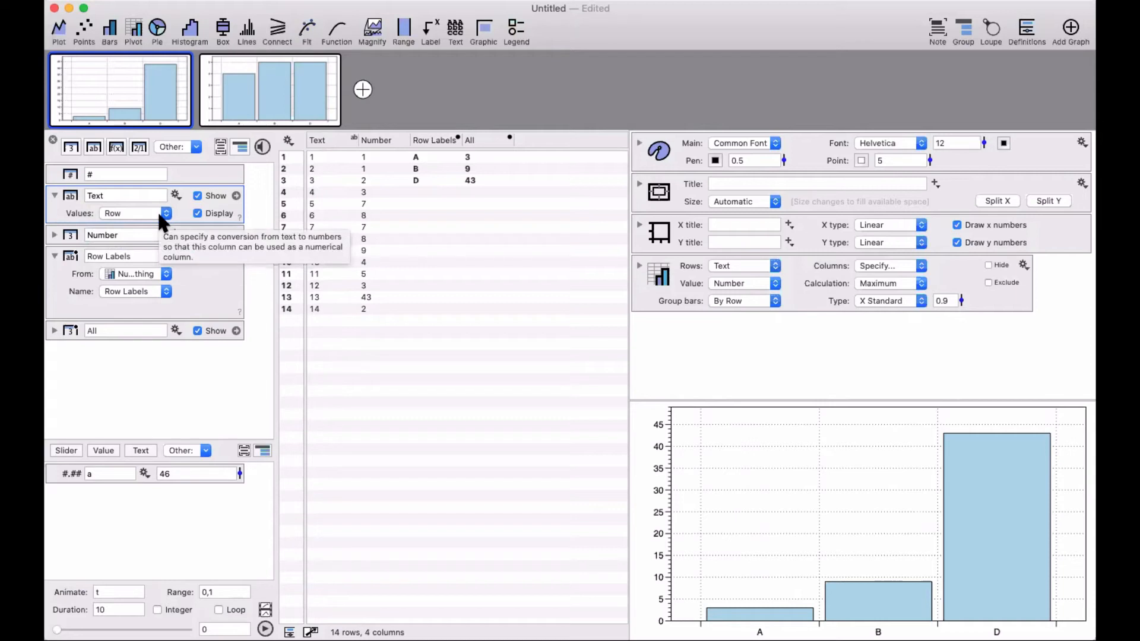
Step: Try the Sorted # and Sequence # conversions on the Text column's values, and reset them to None
click(146, 222)
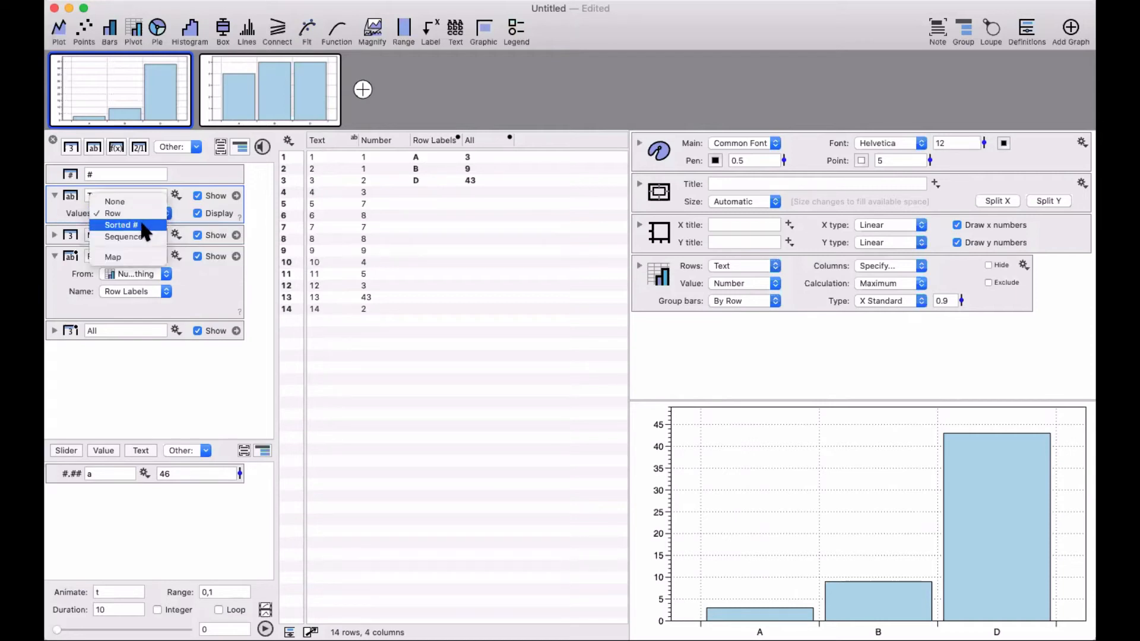
click(142, 225)
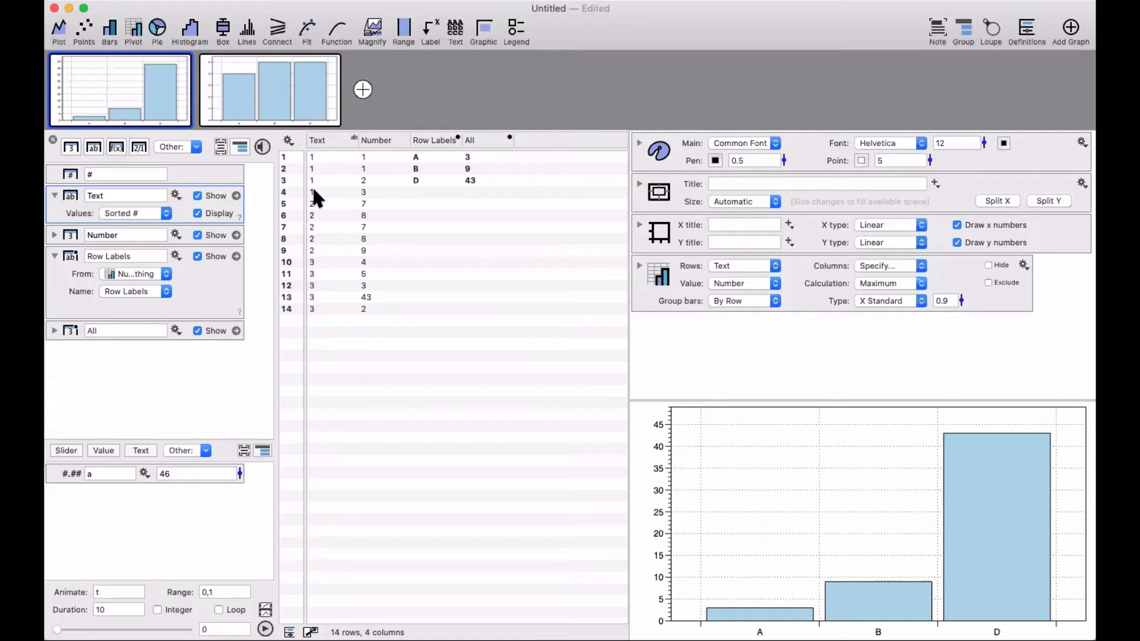
click(142, 217)
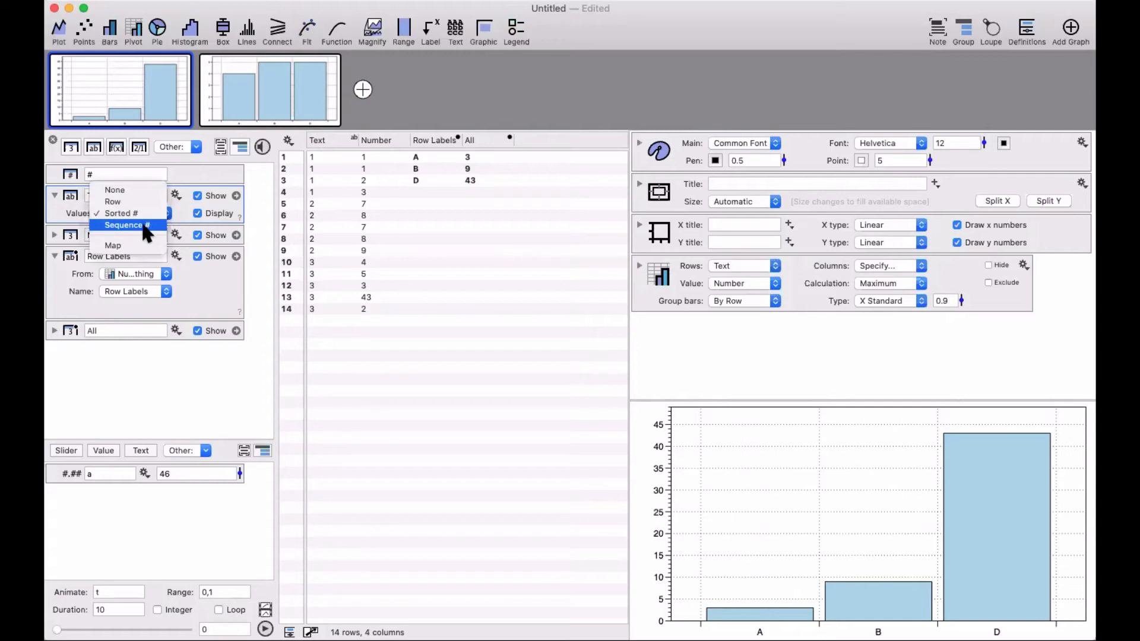
click(145, 224)
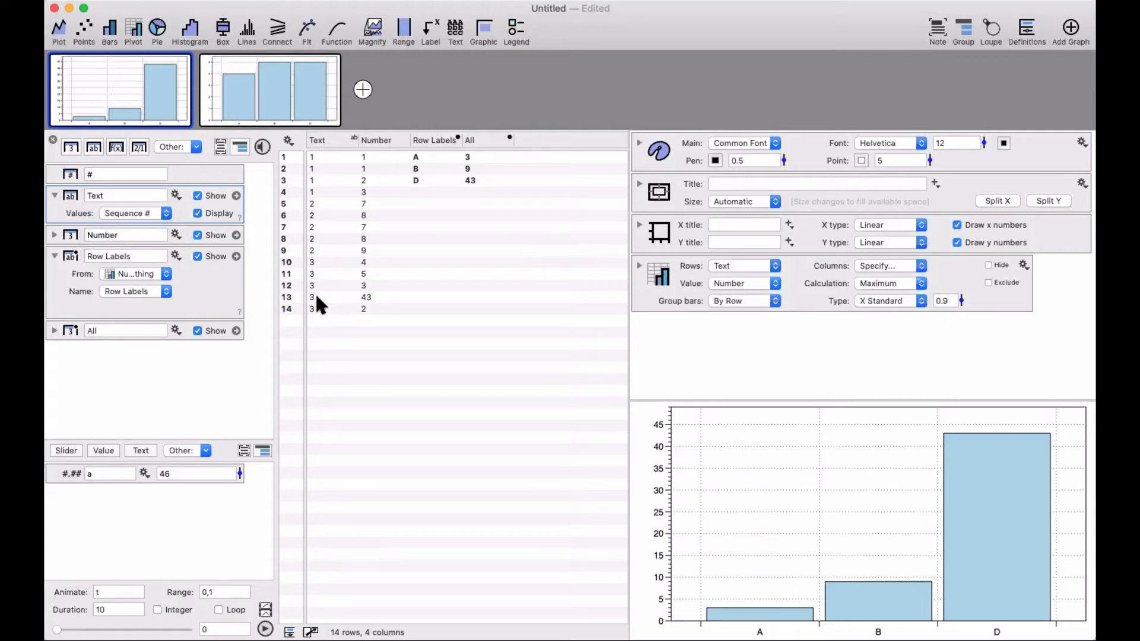
click(142, 209)
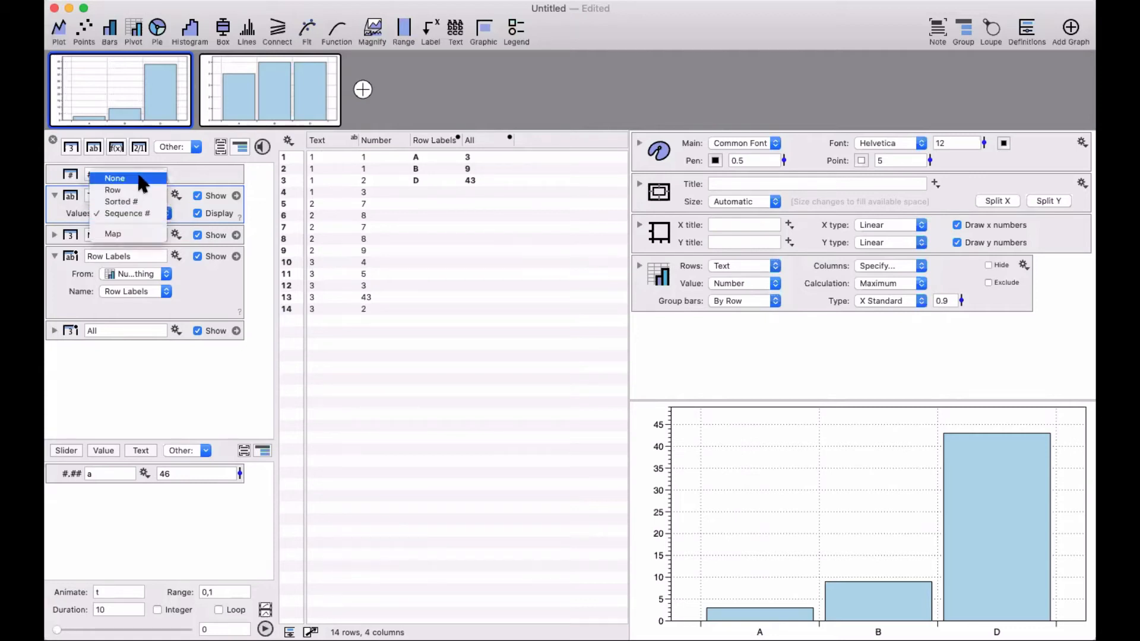
click(143, 183)
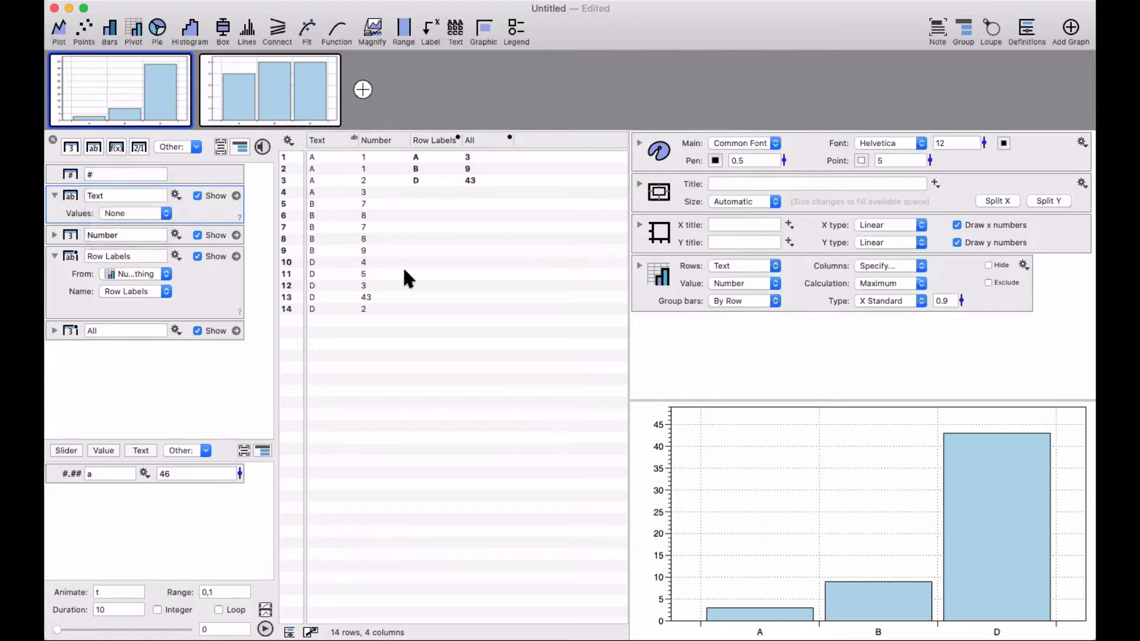
Step: Replace the B entries in rows 5 to 9 of the Text column with Z
click(319, 204)
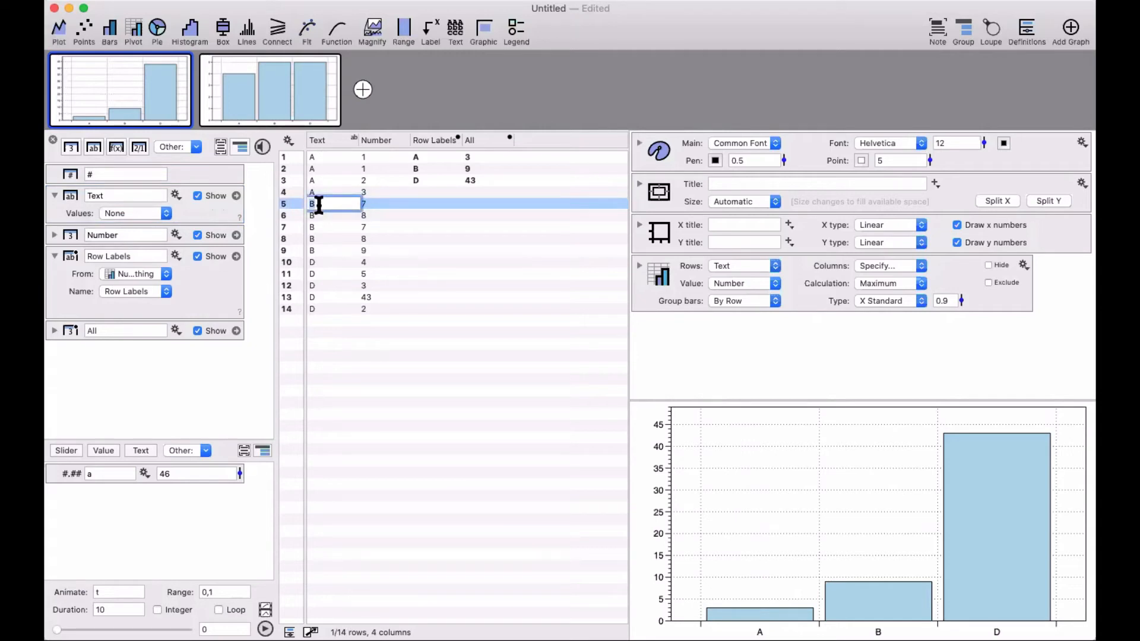
text(z)
key(Return)
text(z)
key(Return)
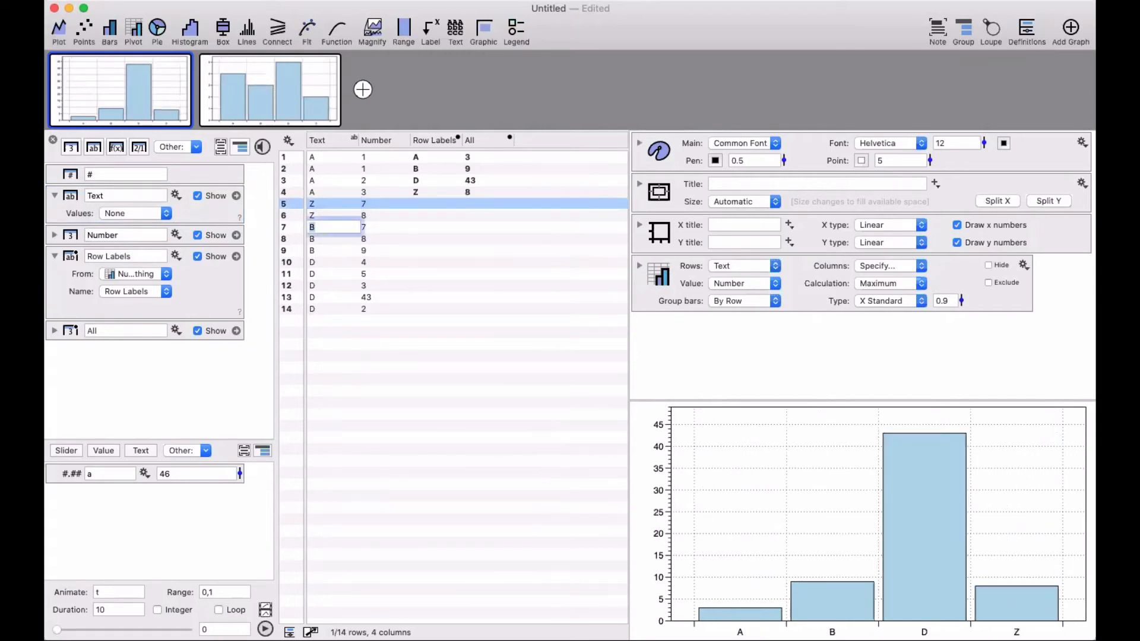
text(z)
key(Return)
text(z)
key(Return)
text(z)
key(Return)
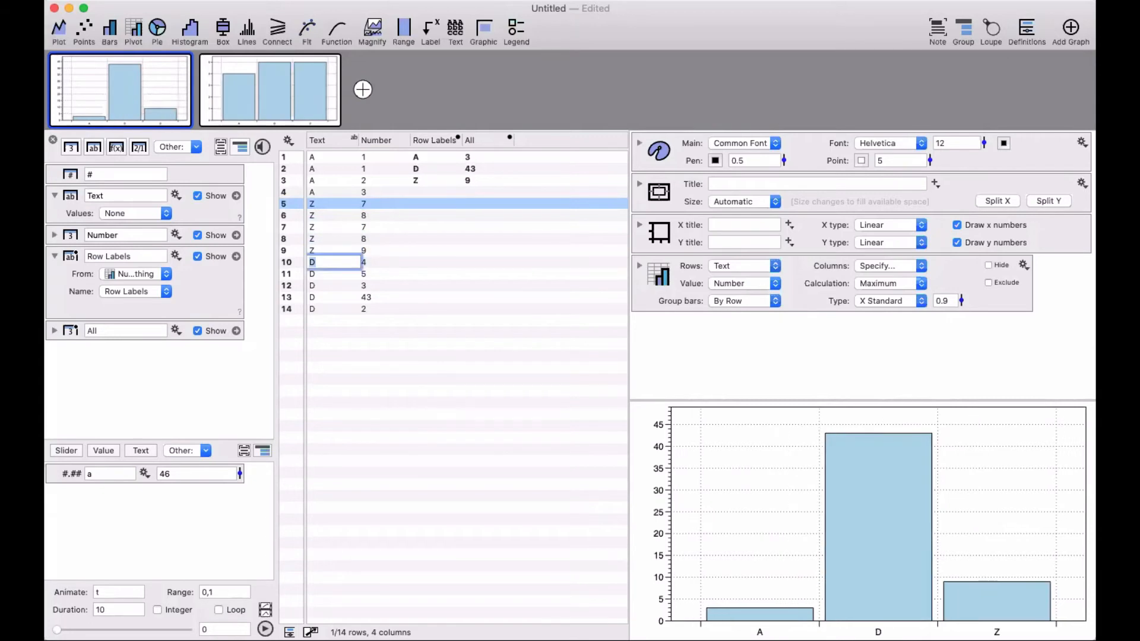
click(368, 379)
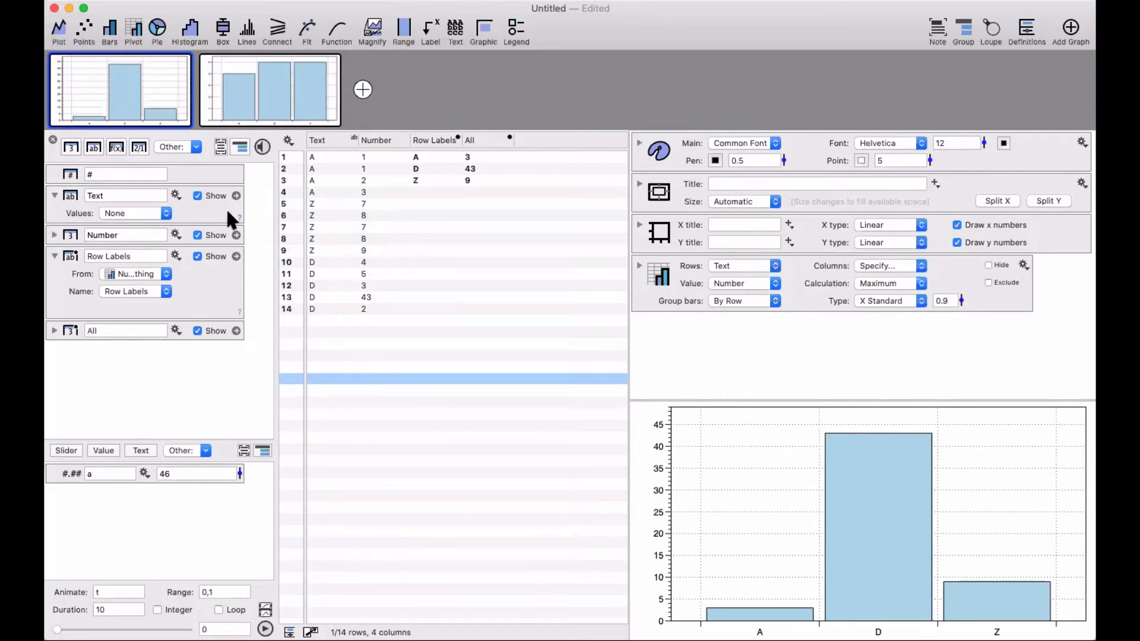
Step: Compare the Sorted # and Sequence # conversions on the edited Text column, ending on Sorted #
click(150, 218)
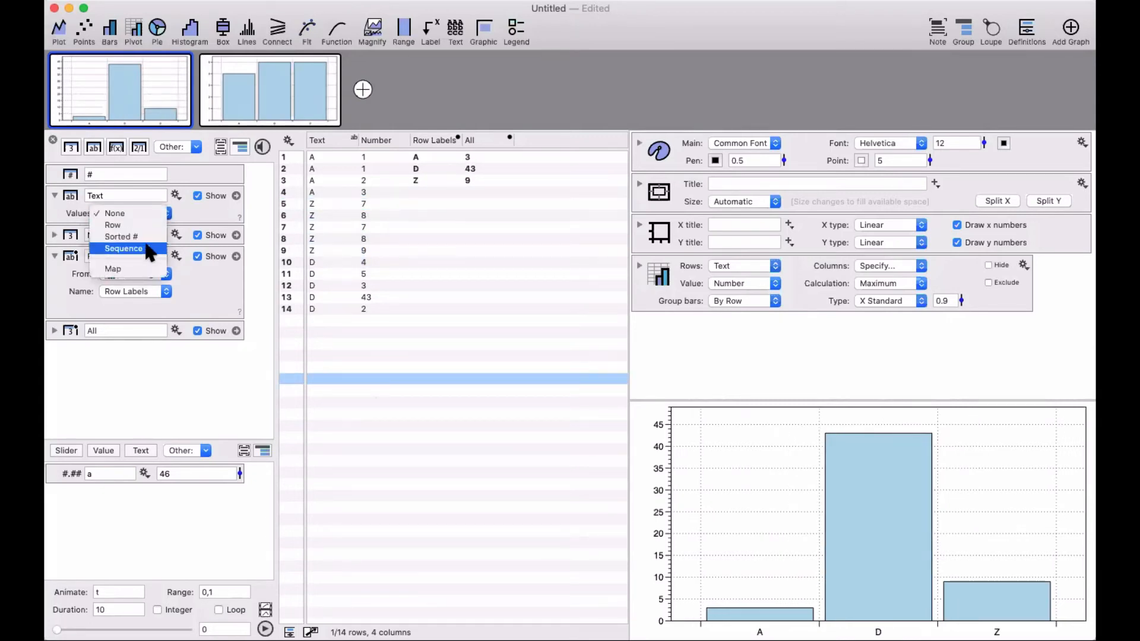
click(150, 238)
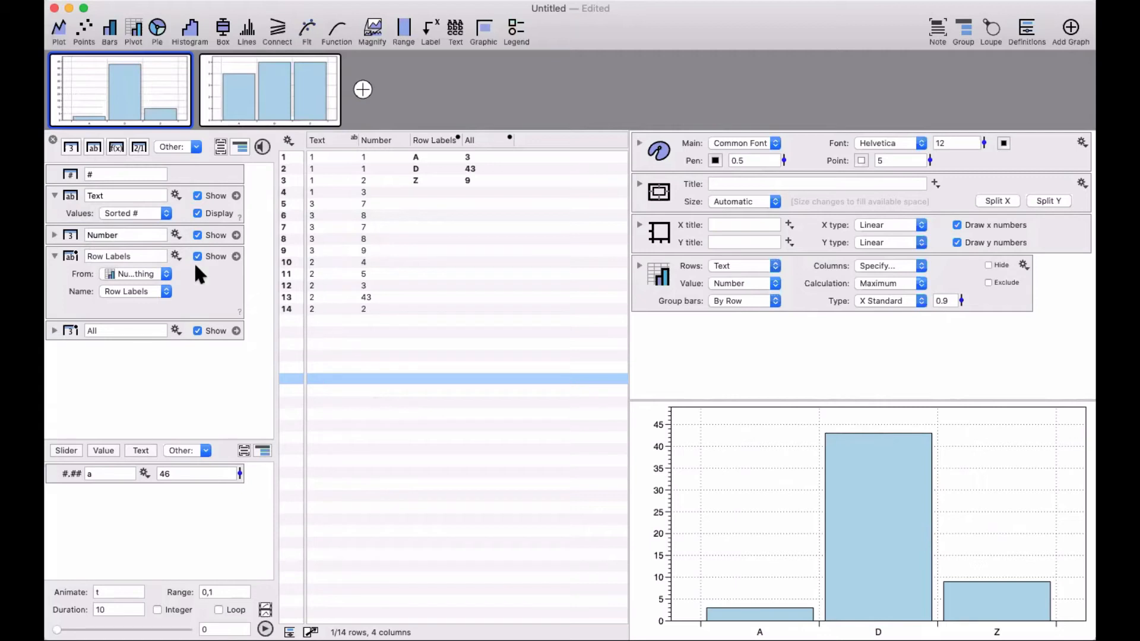
click(148, 213)
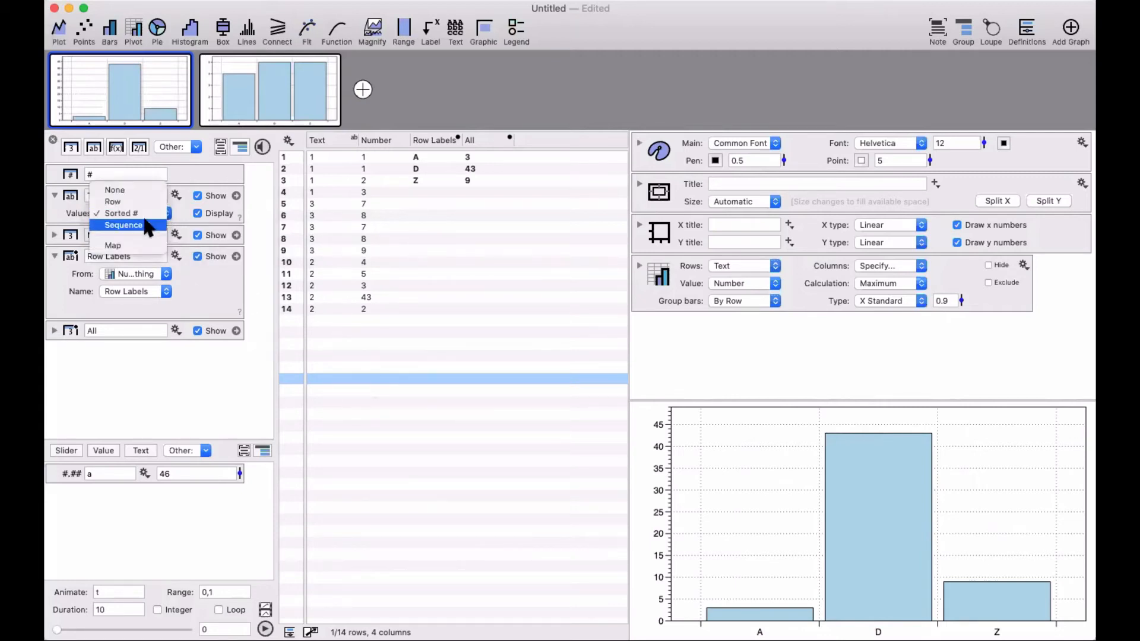
click(147, 226)
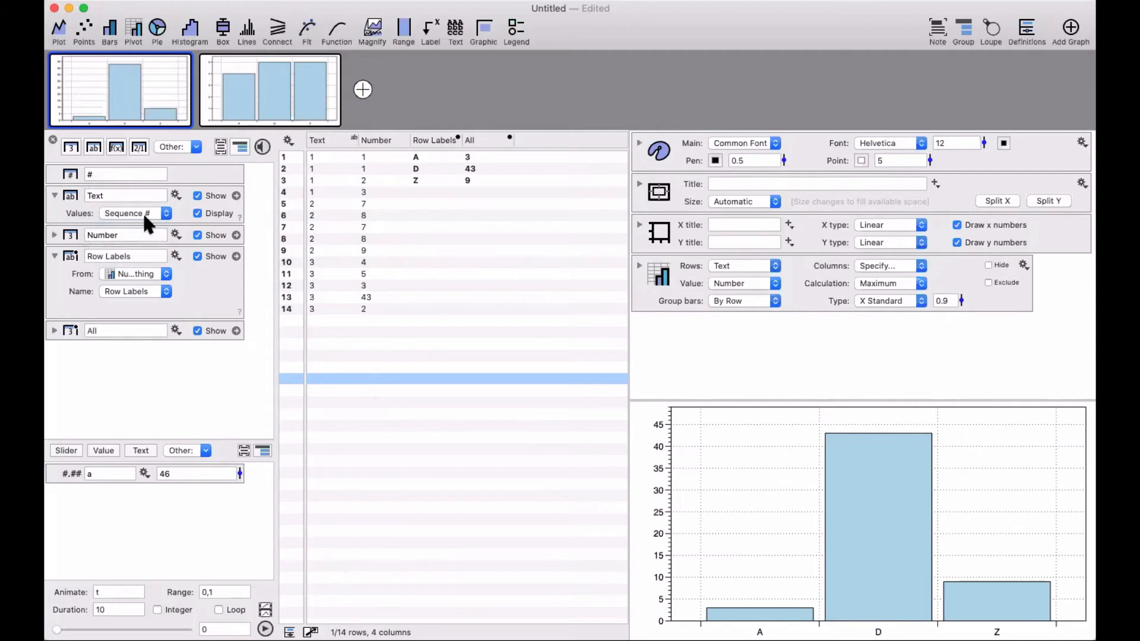
click(144, 215)
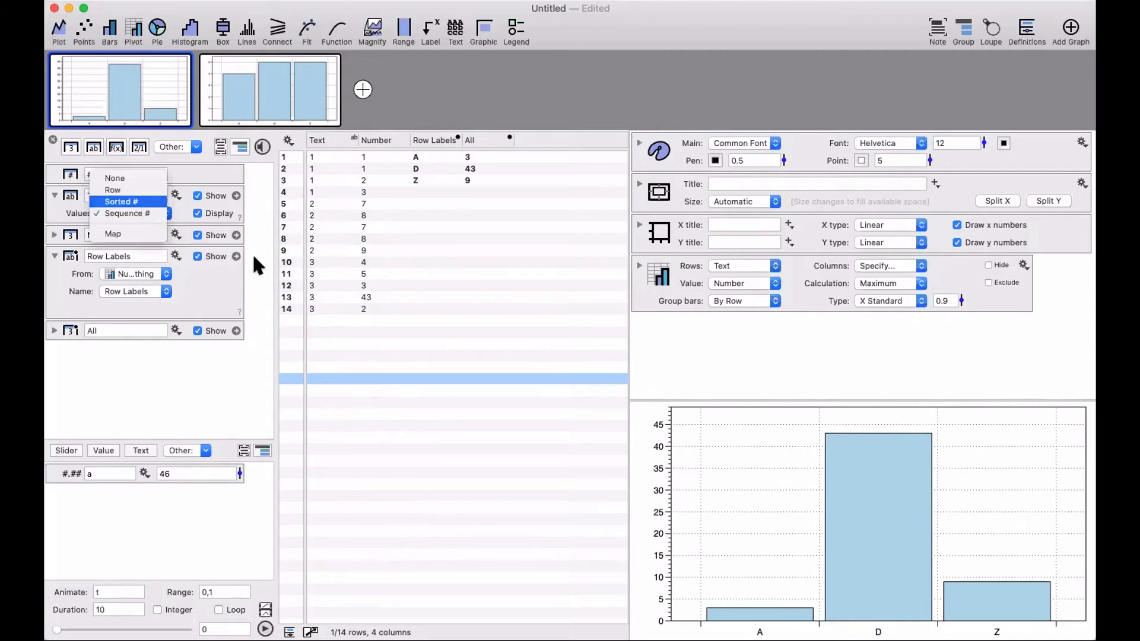
key(Return)
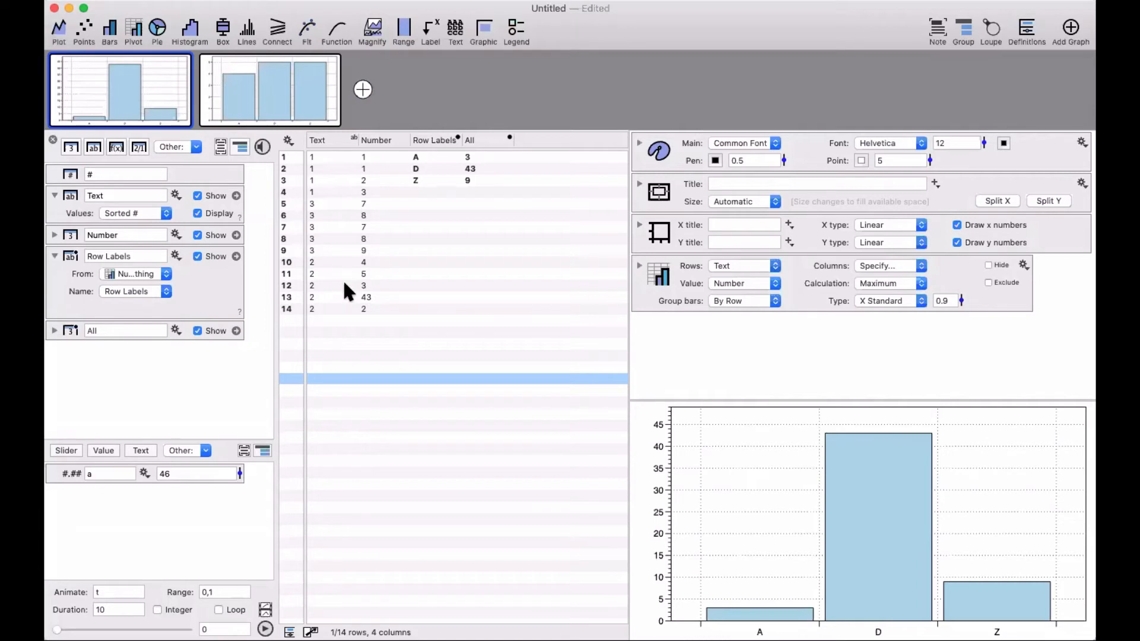
Step: Change the Text column's value conversion to Map and map the string A to 2
click(134, 215)
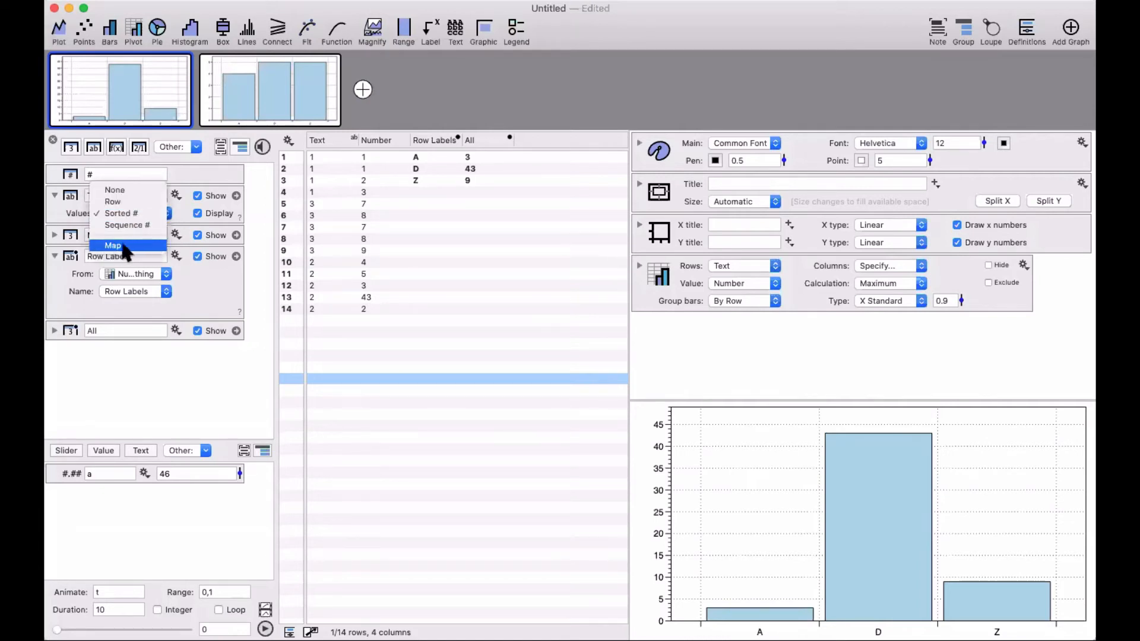
click(138, 246)
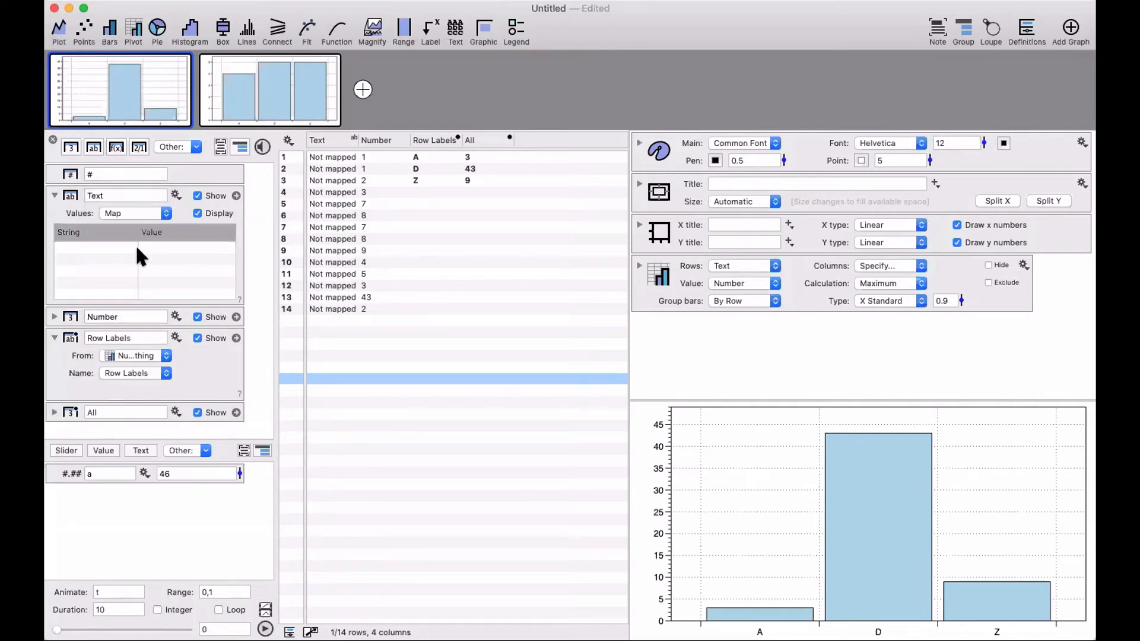
click(91, 246)
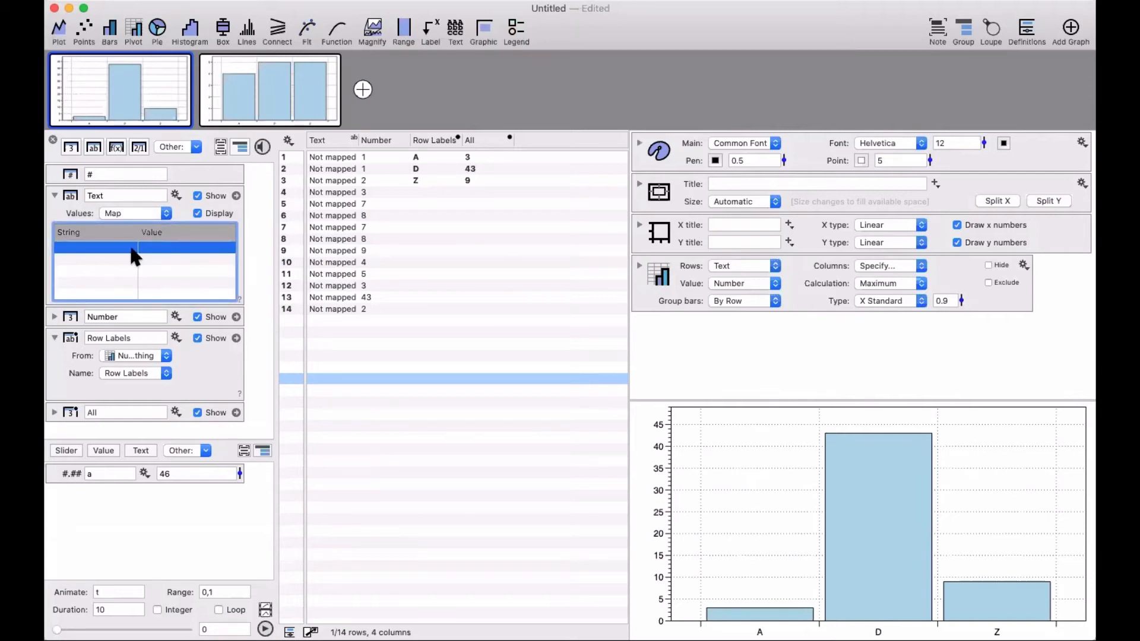
double_click(107, 247)
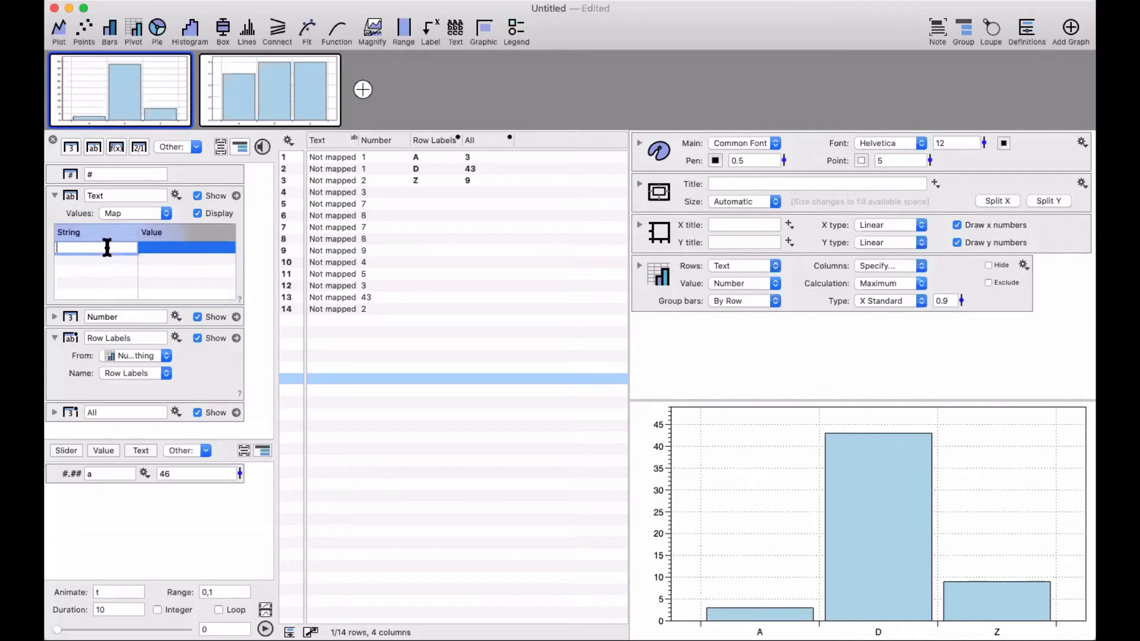
text(A)
double_click(156, 247)
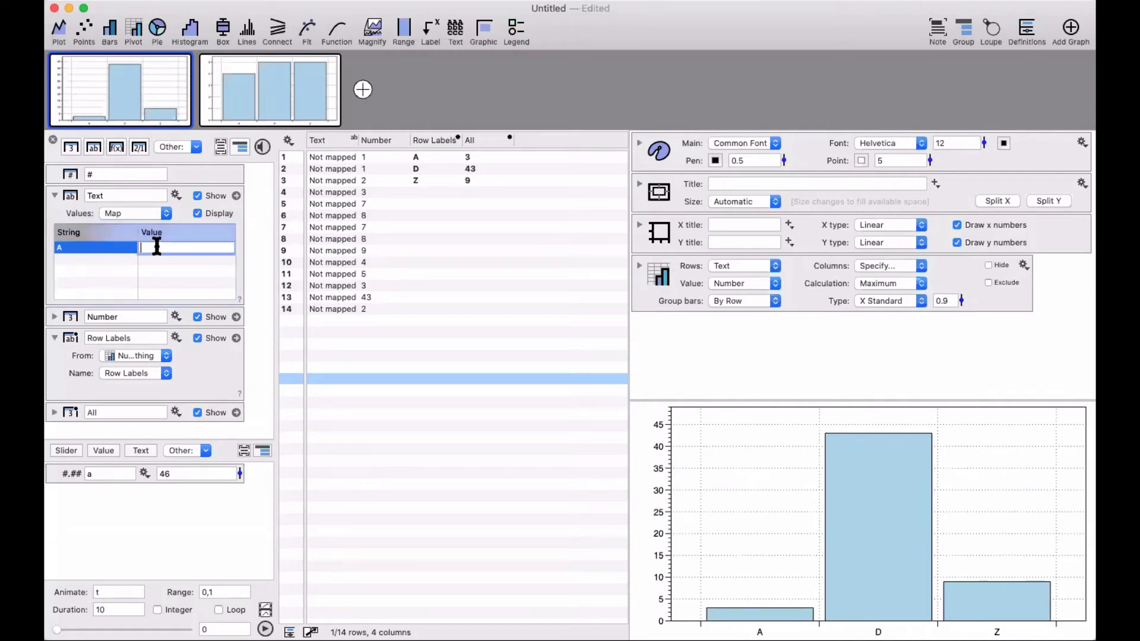
text(2)
key(Return)
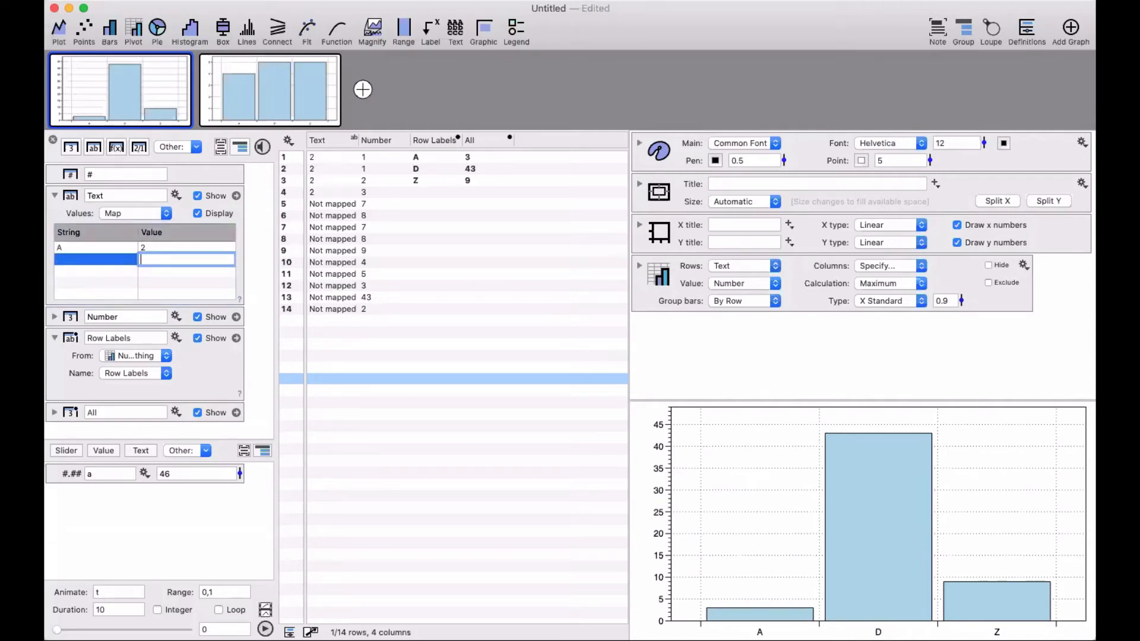
Step: Map the string Z to 5 and D to 1 in the Text column's value map
double_click(95, 259)
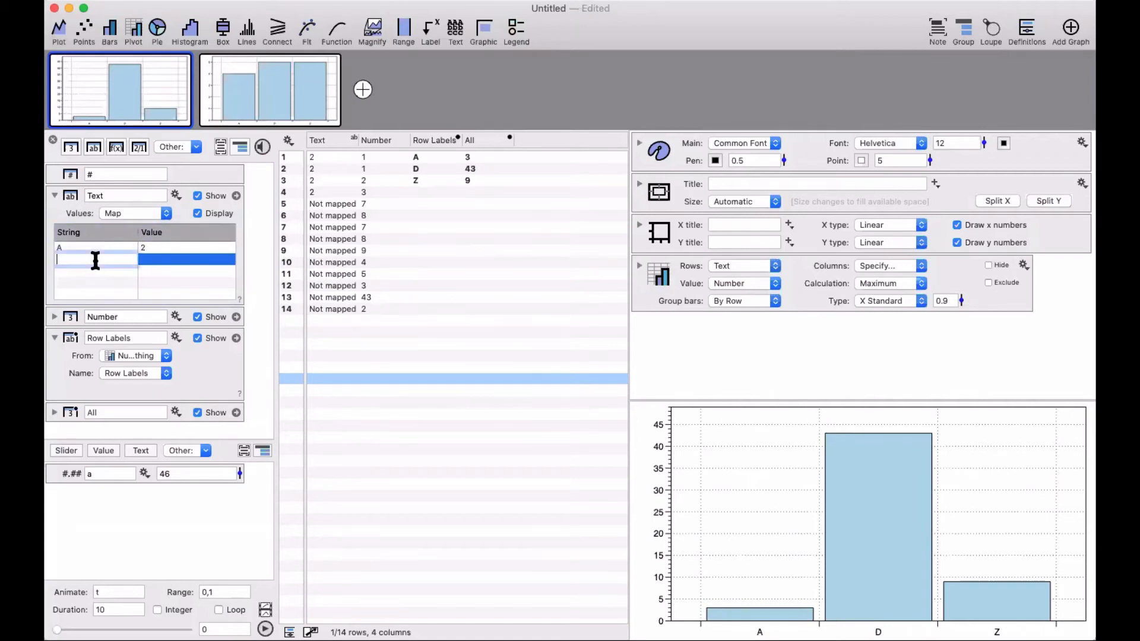
text(Z)
click(167, 259)
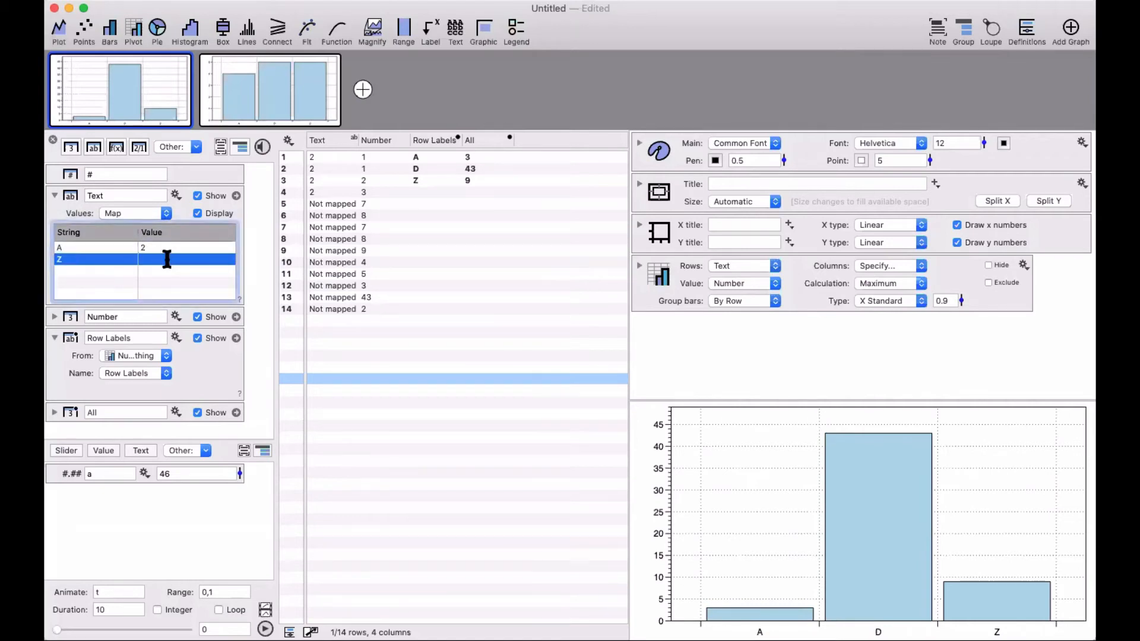
text(5)
key(Return)
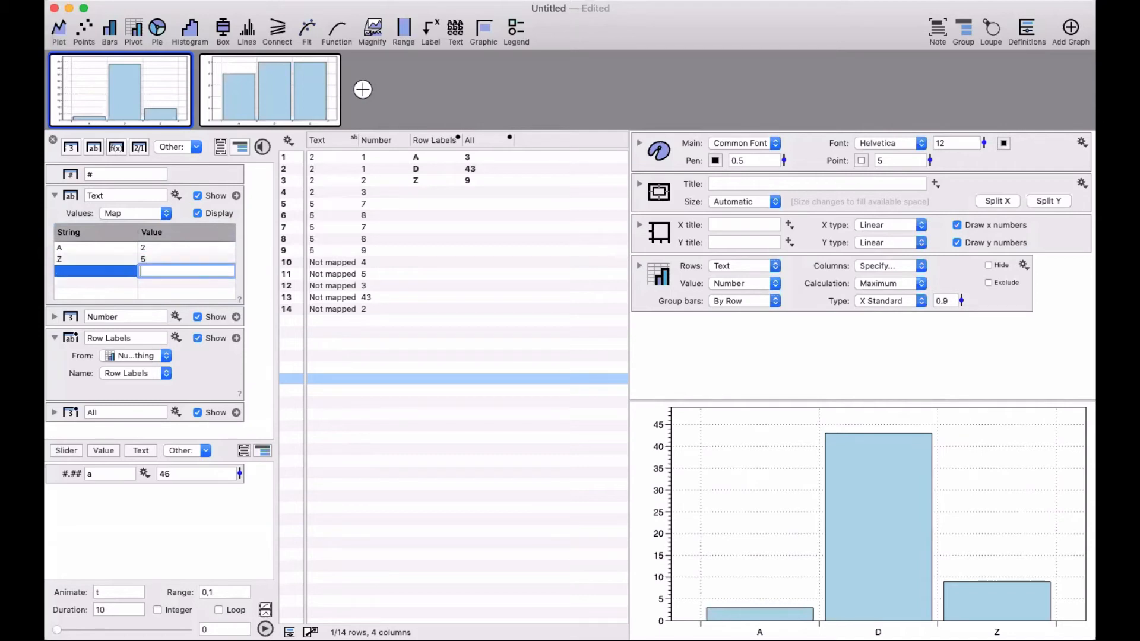
double_click(93, 271)
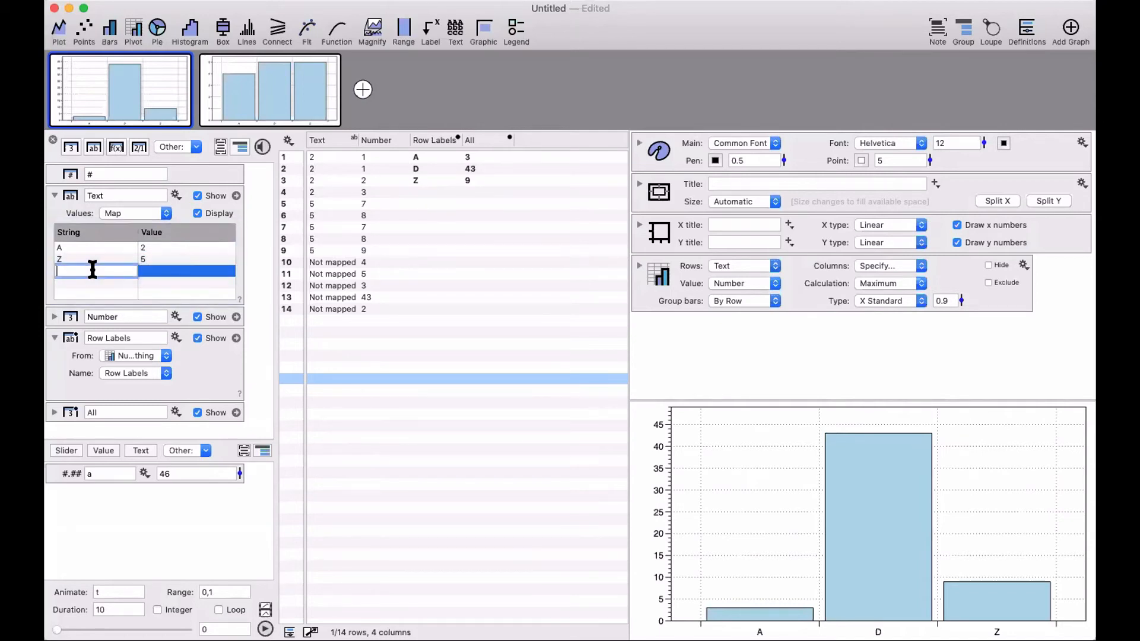
text(D)
click(159, 274)
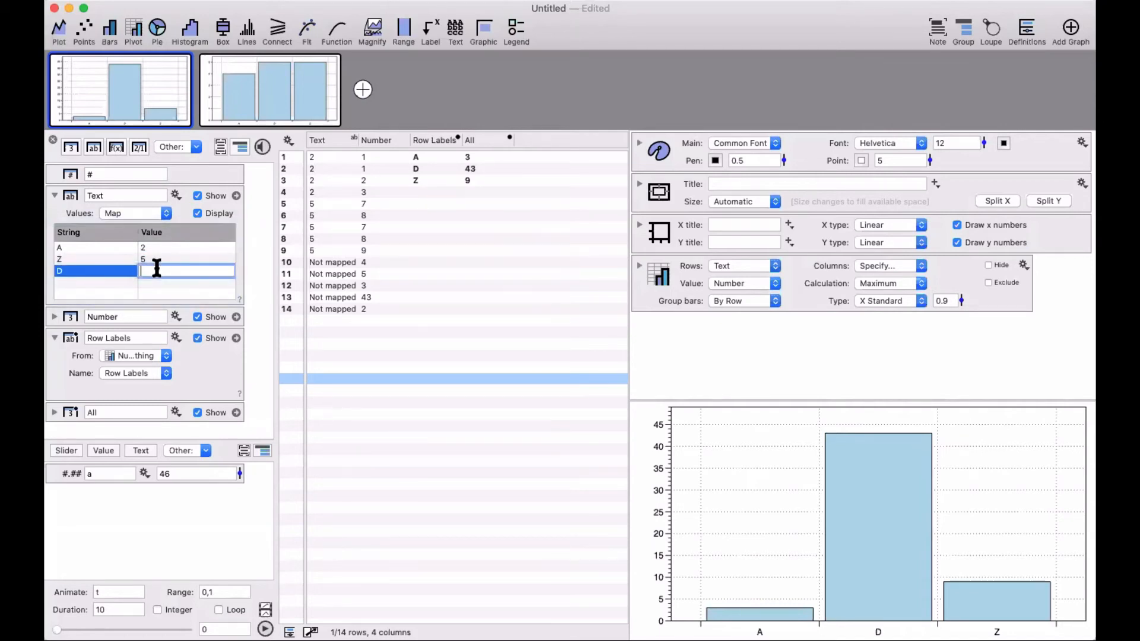
text(1)
click(237, 210)
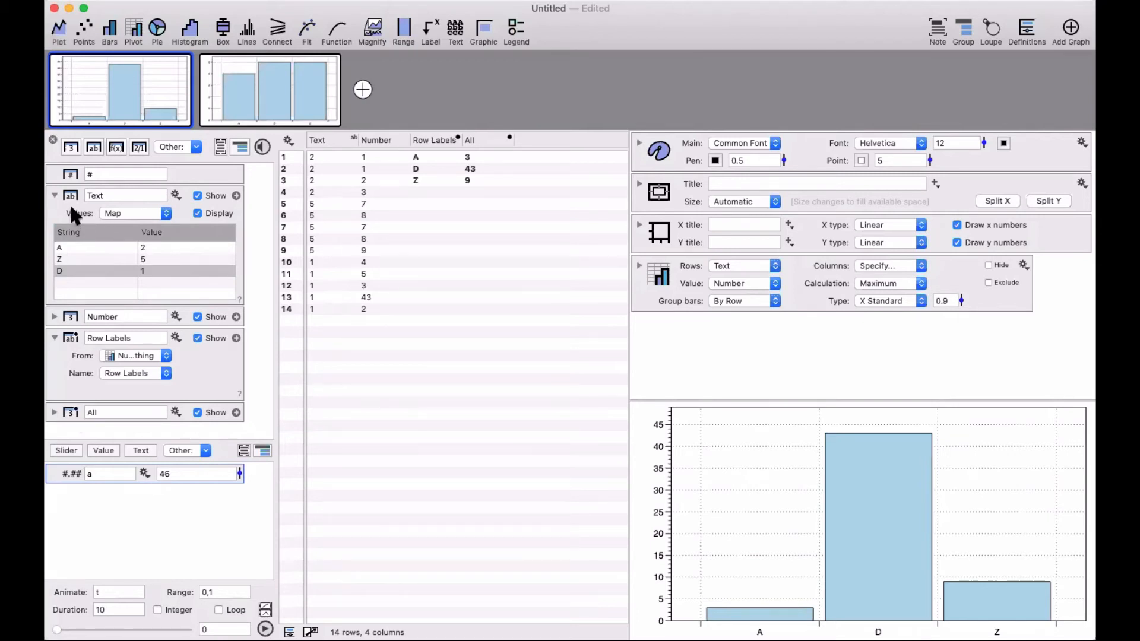
Step: Undo the Text column's map entries and set its value conversion to None
key(BackSpace)
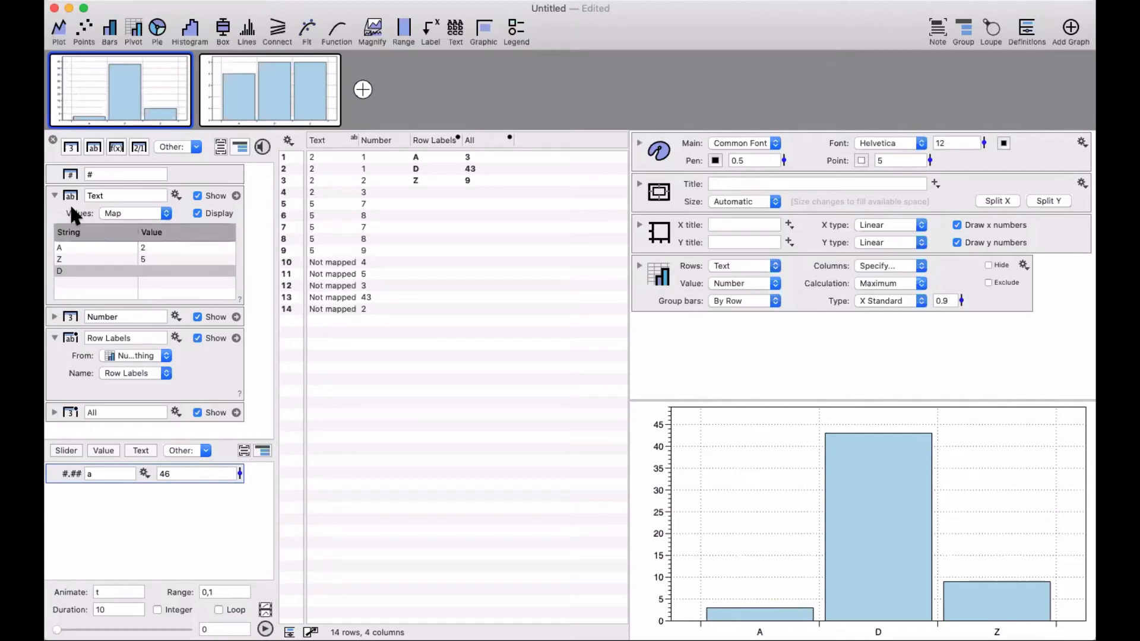
key(super+z)
key(super+z)
key(super+z)
key(super+z)
key(super+z)
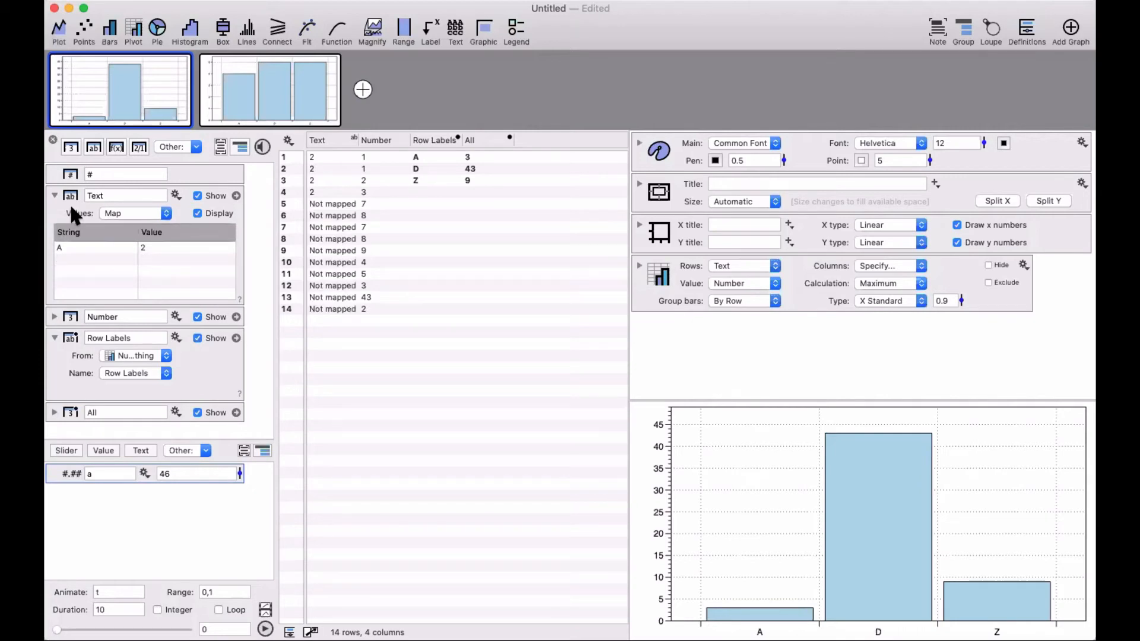
click(147, 212)
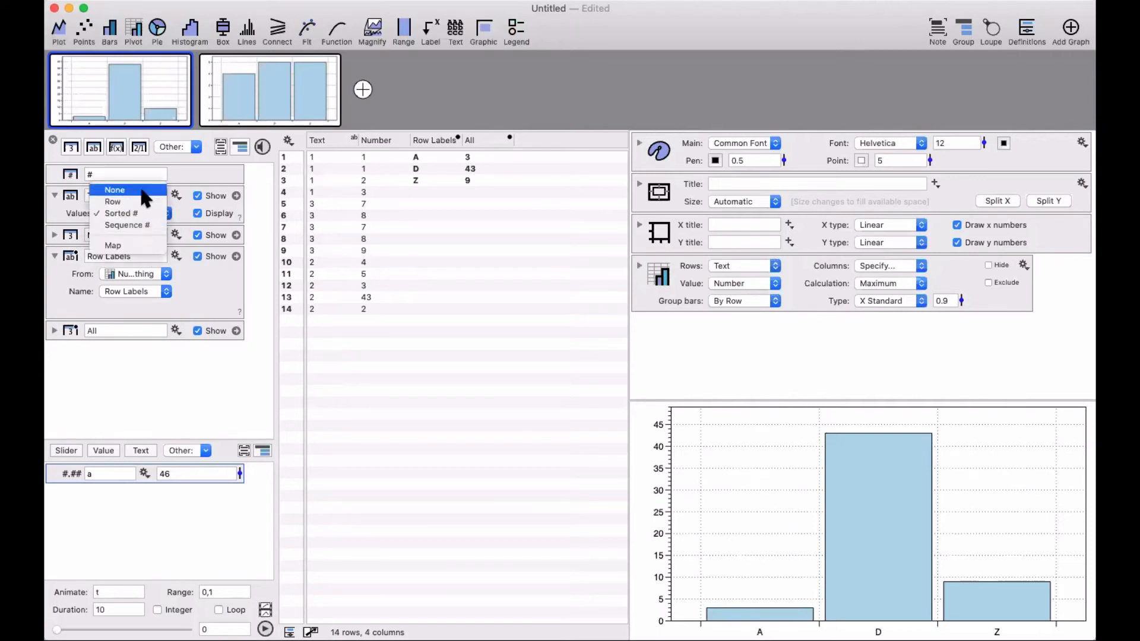
click(143, 190)
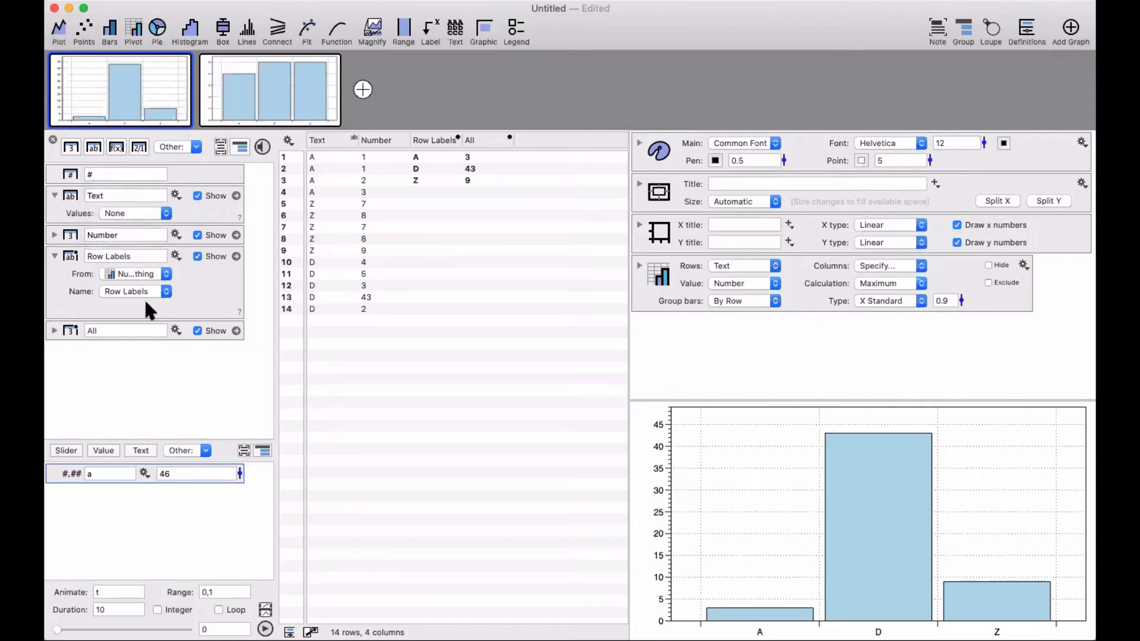
Step: Add a Map column to the data table and collapse the Row Labels column's settings
click(197, 146)
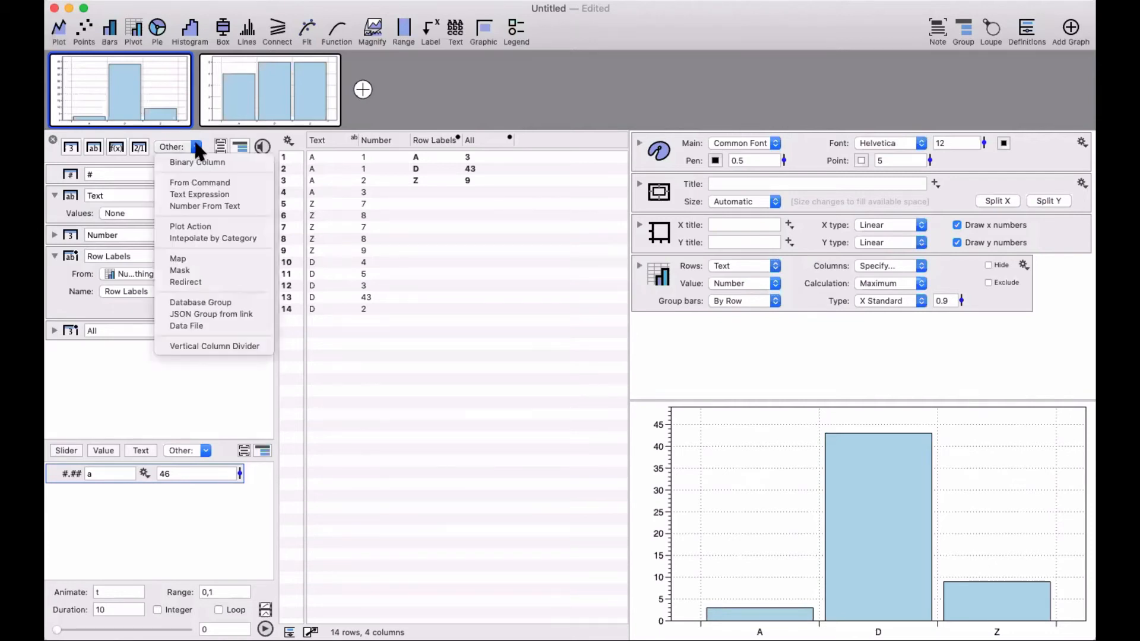
click(206, 260)
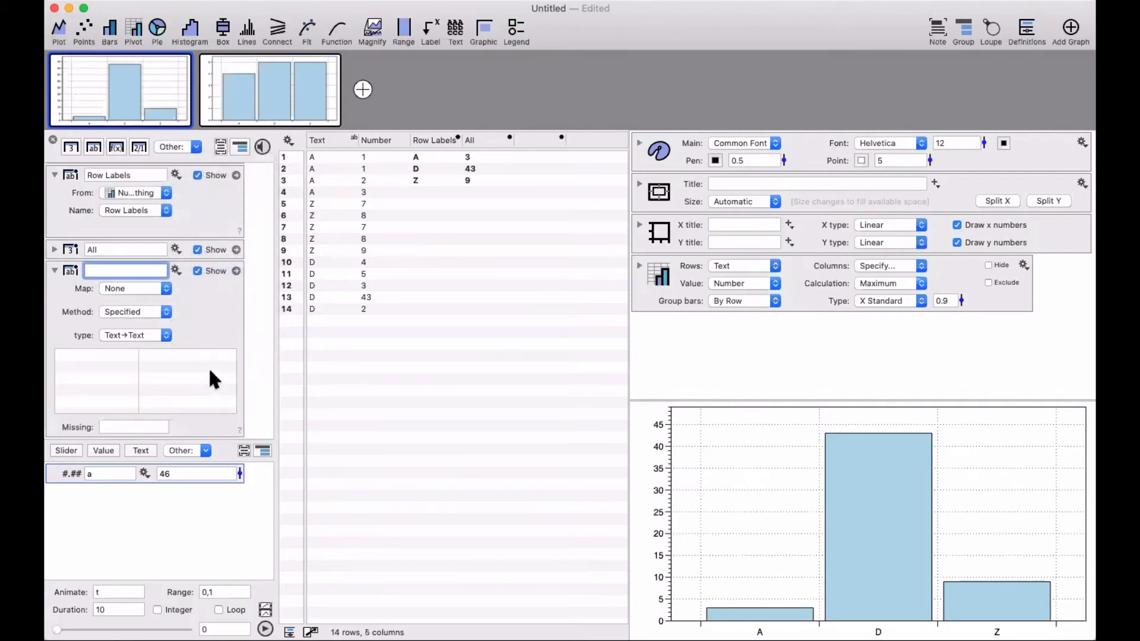
click(205, 303)
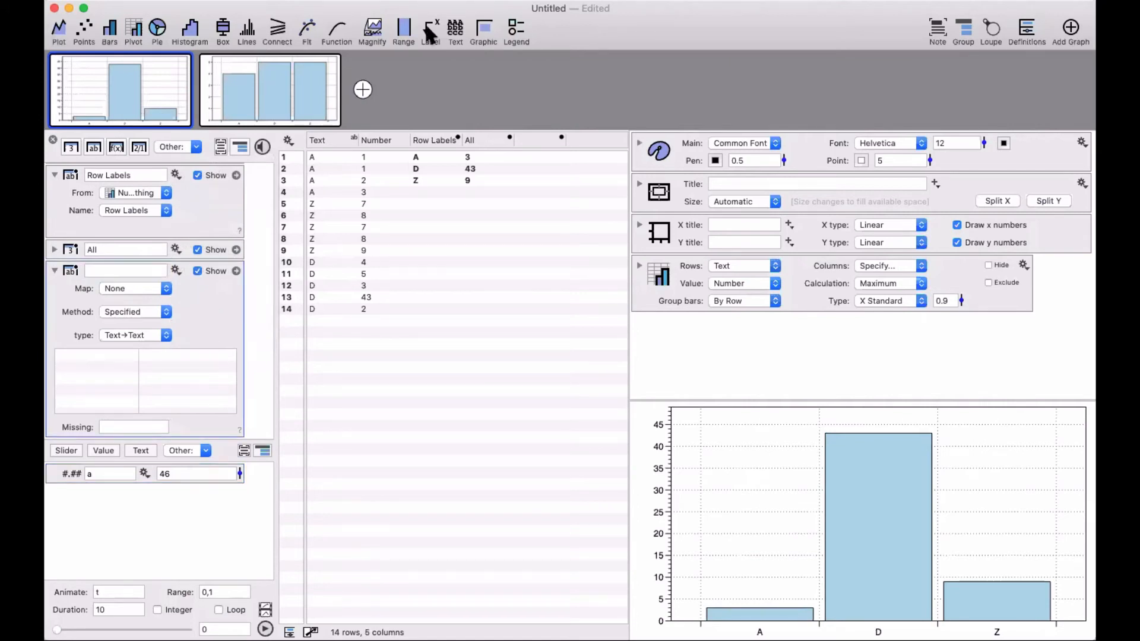
scroll(183, 198, up, 3)
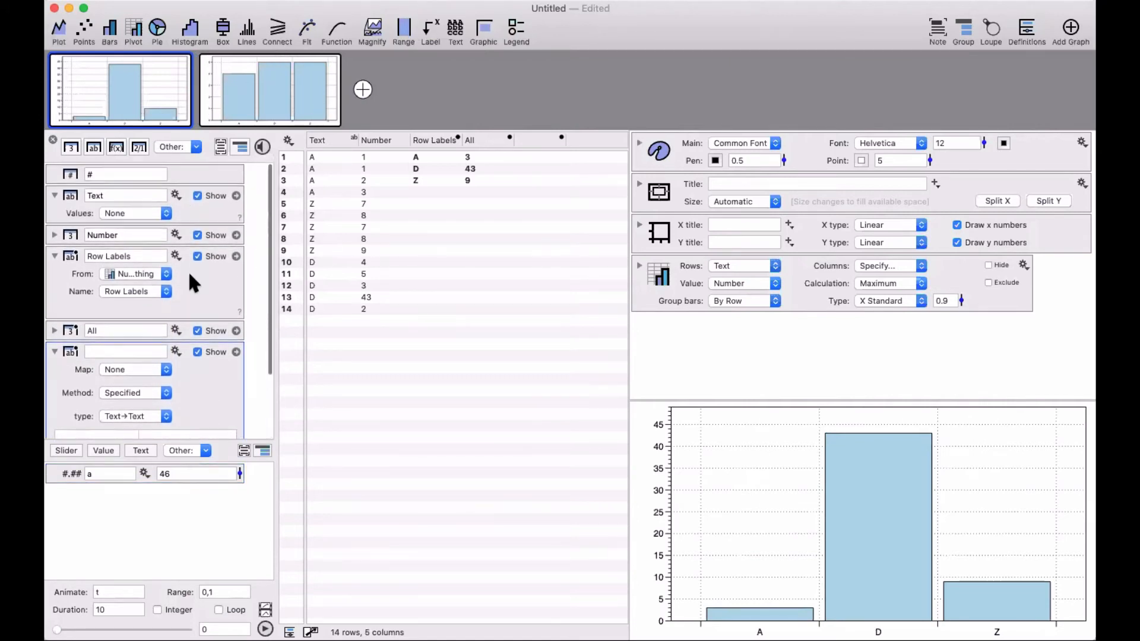
click(55, 256)
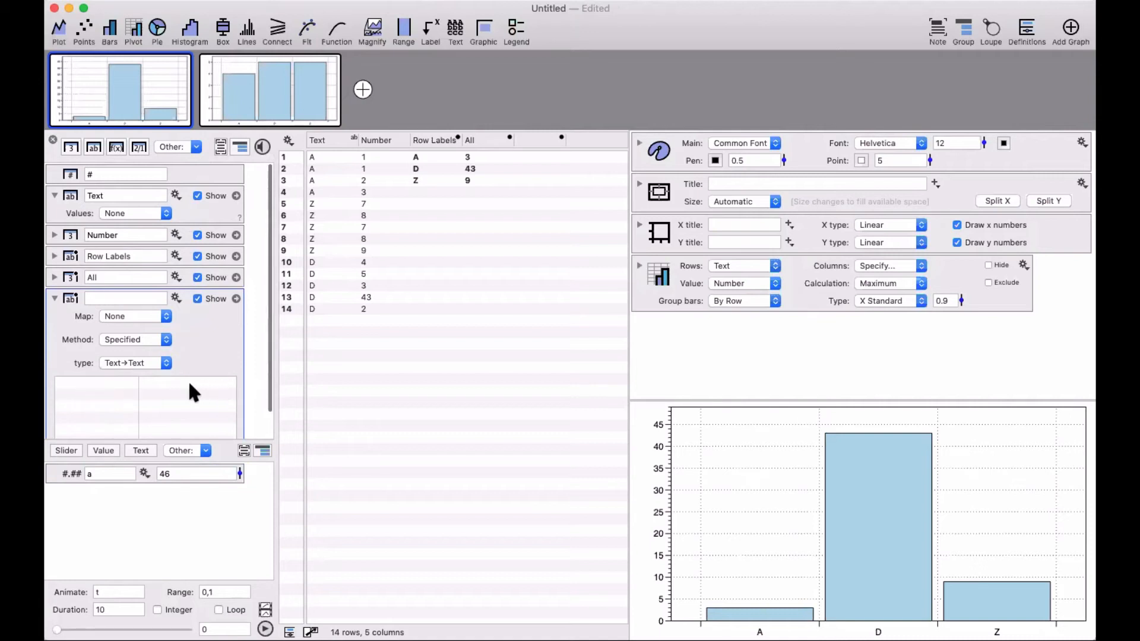
Step: List the strings A, Z and D as the source entries in the new column's mapping table
click(108, 382)
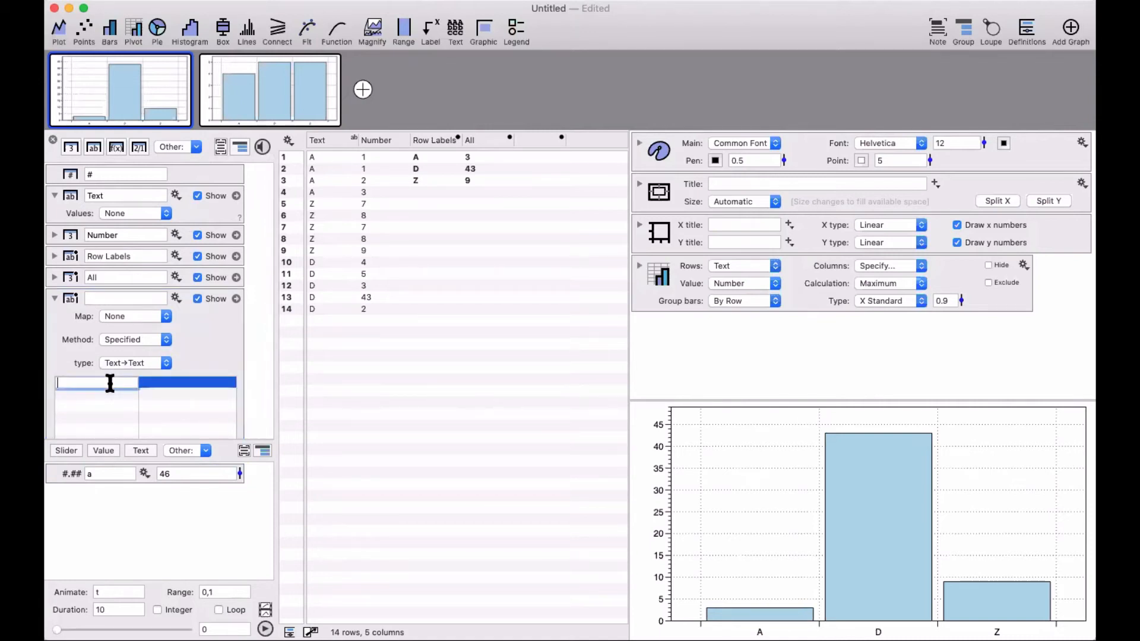
text(A)
click(106, 395)
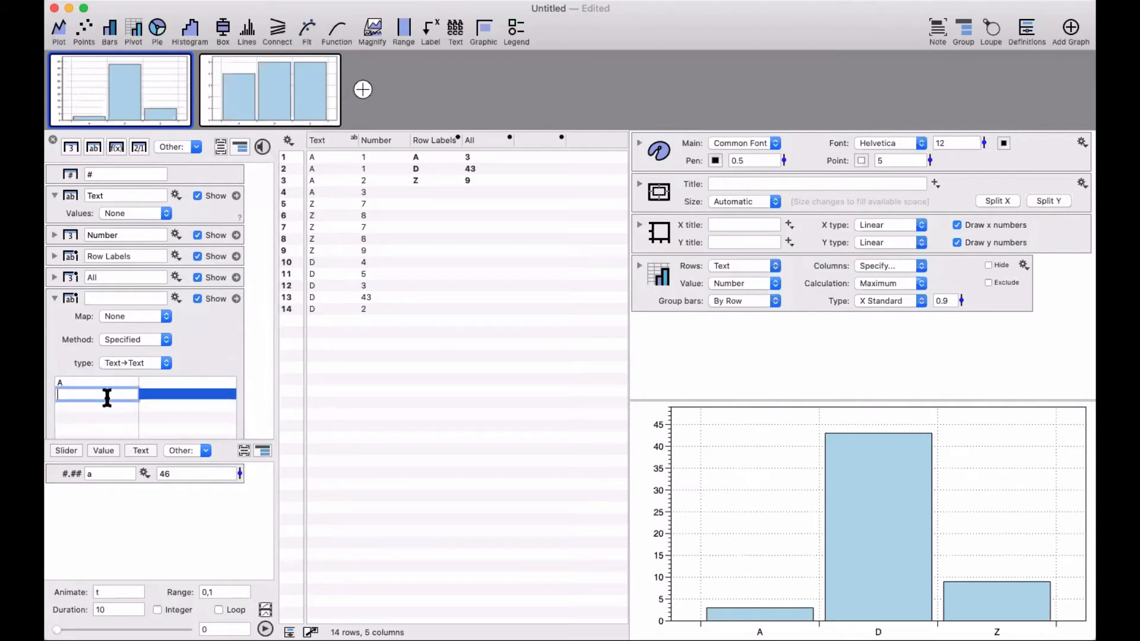
text(Z)
click(102, 405)
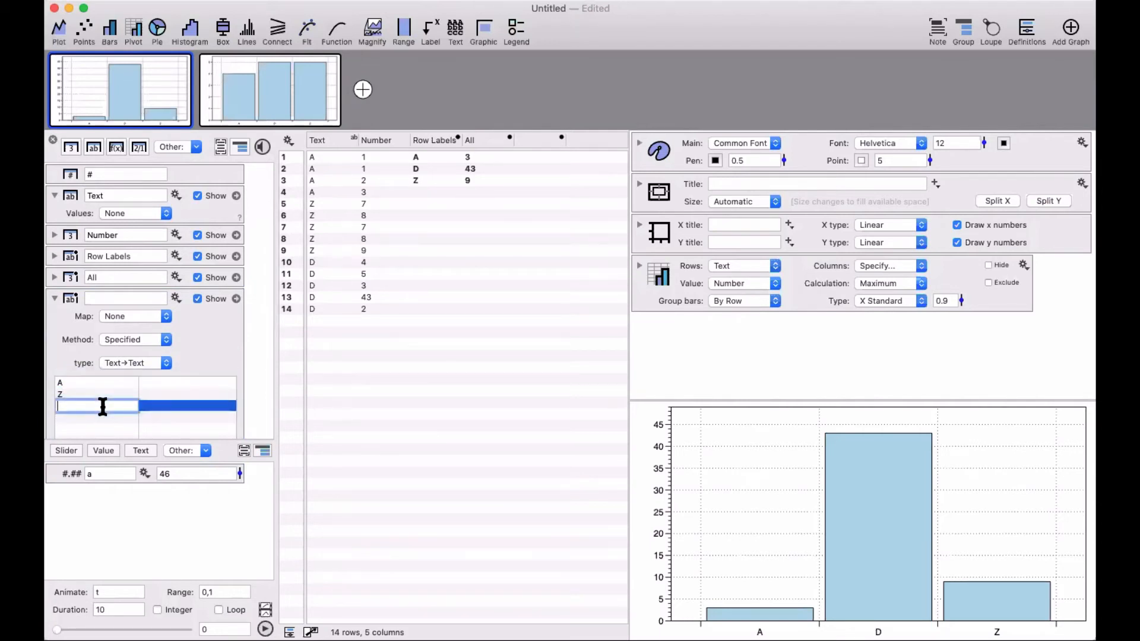
text(D)
Step: Assign the values 2, 3 and 4 to the strings A, Z and D in the mapping table
click(176, 381)
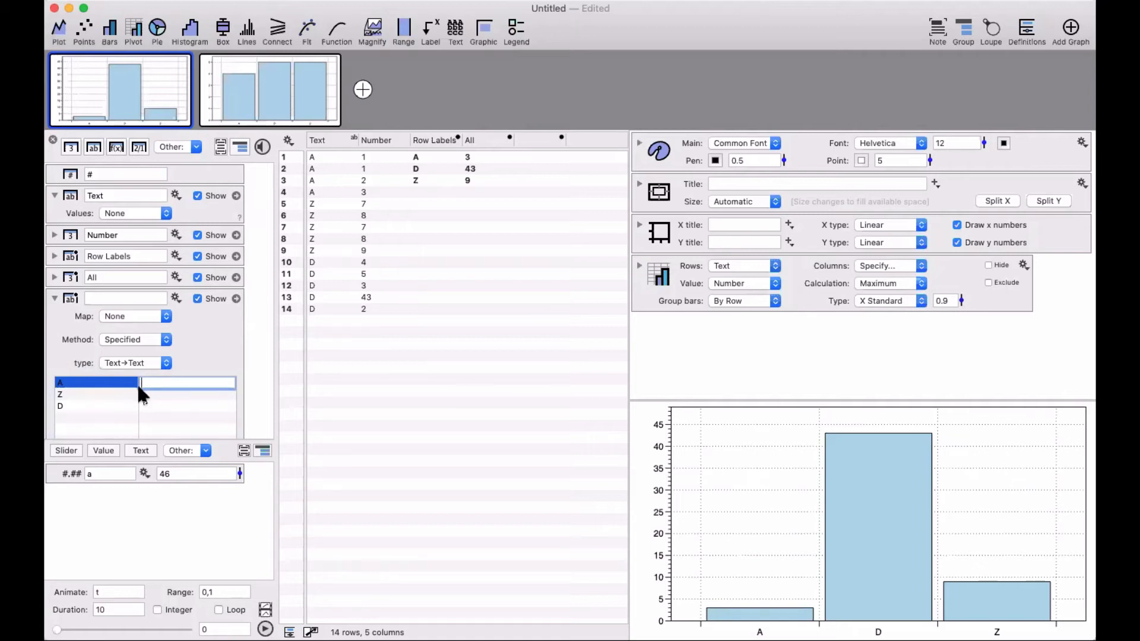
text(2)
key(Return)
text(3)
key(Return)
text(4)
key(Return)
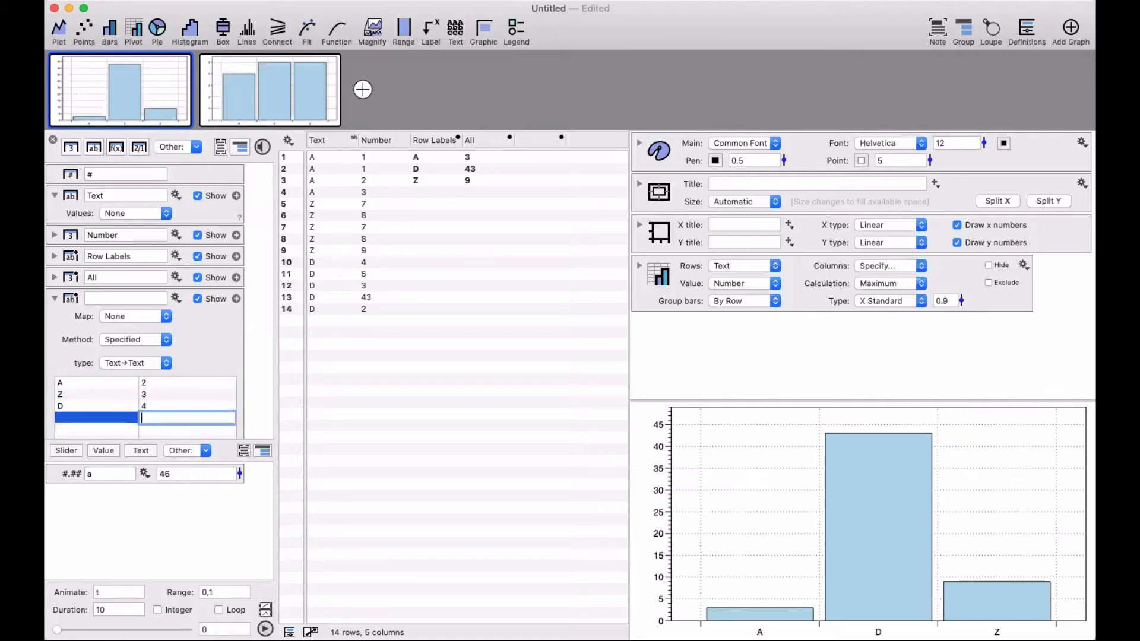
Step: Set the new column's mapping type to Text→Number and use the Text column as its source
click(143, 364)
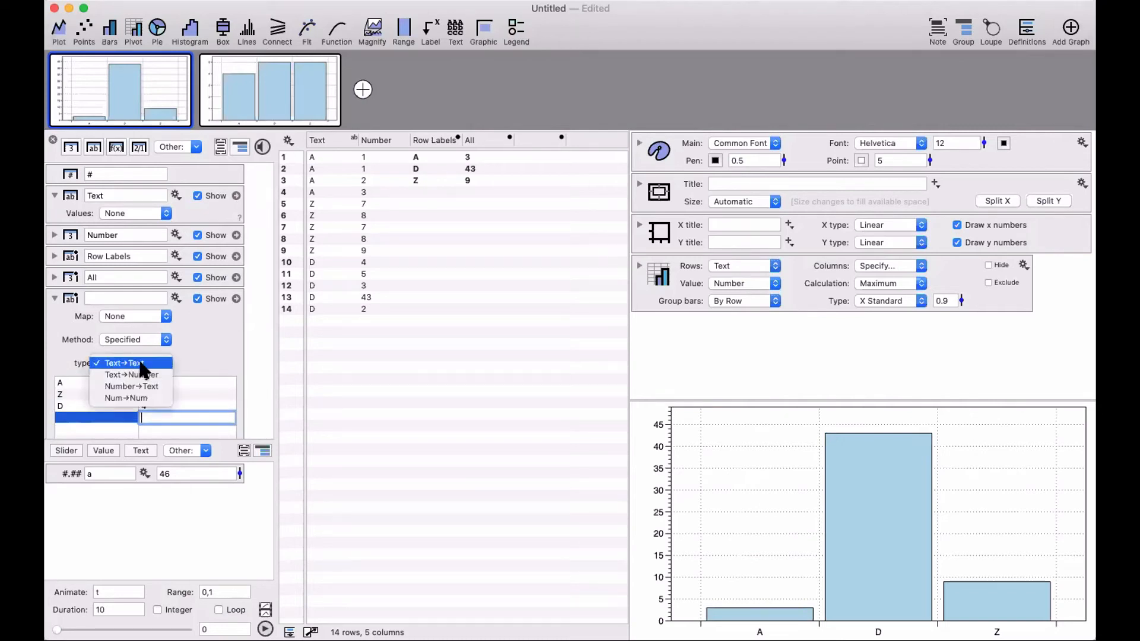
click(145, 375)
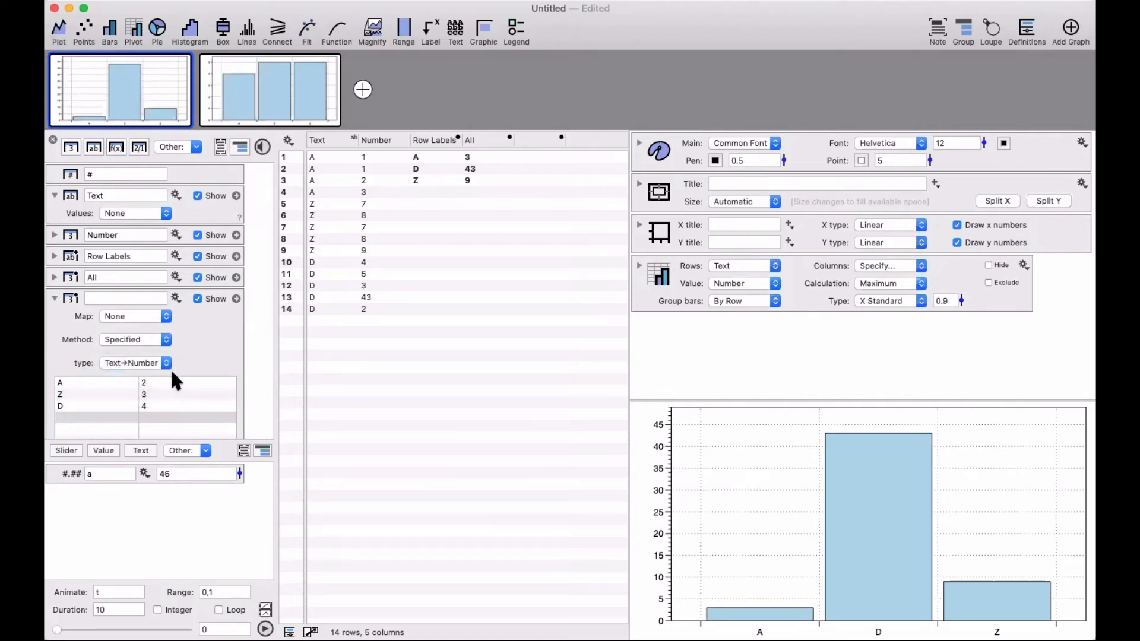
click(129, 316)
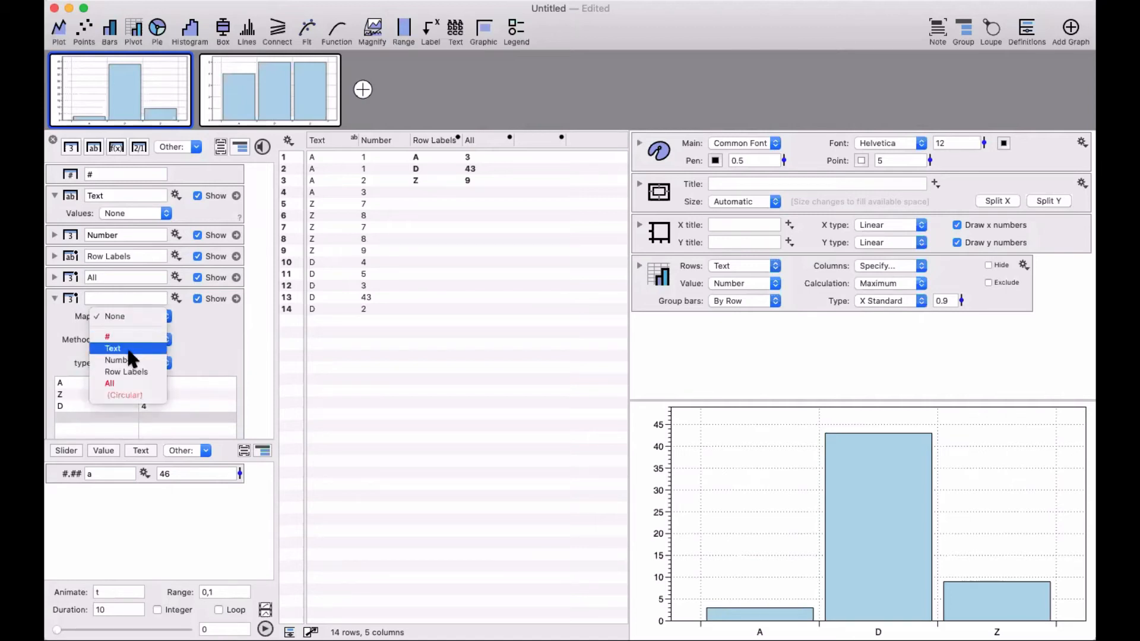
click(119, 348)
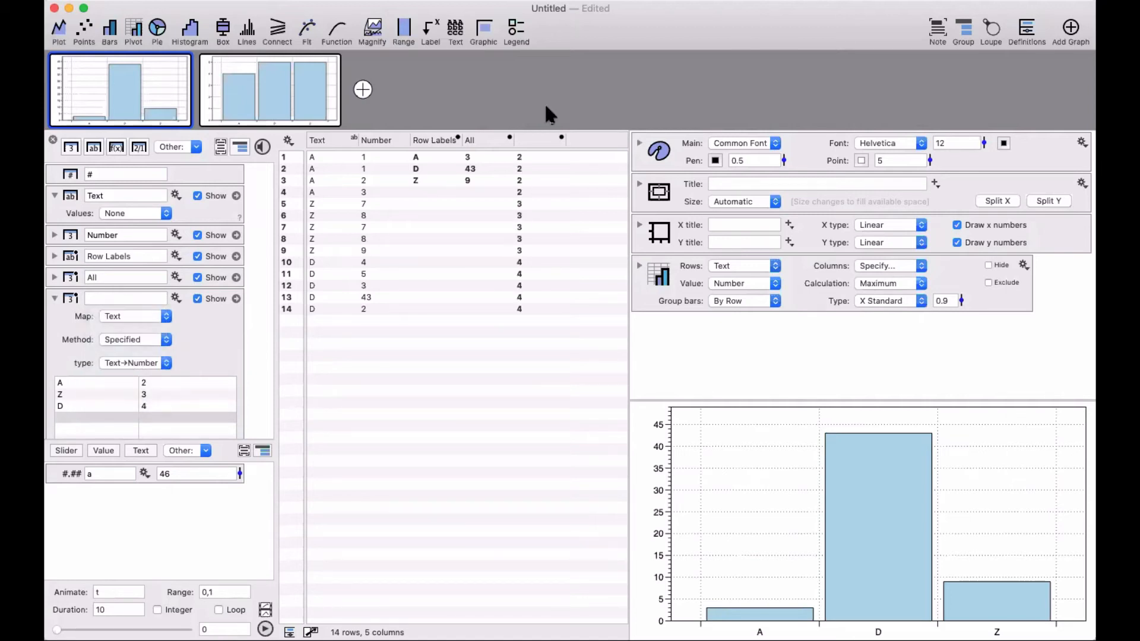
Step: Name the new mapped column Map
click(523, 139)
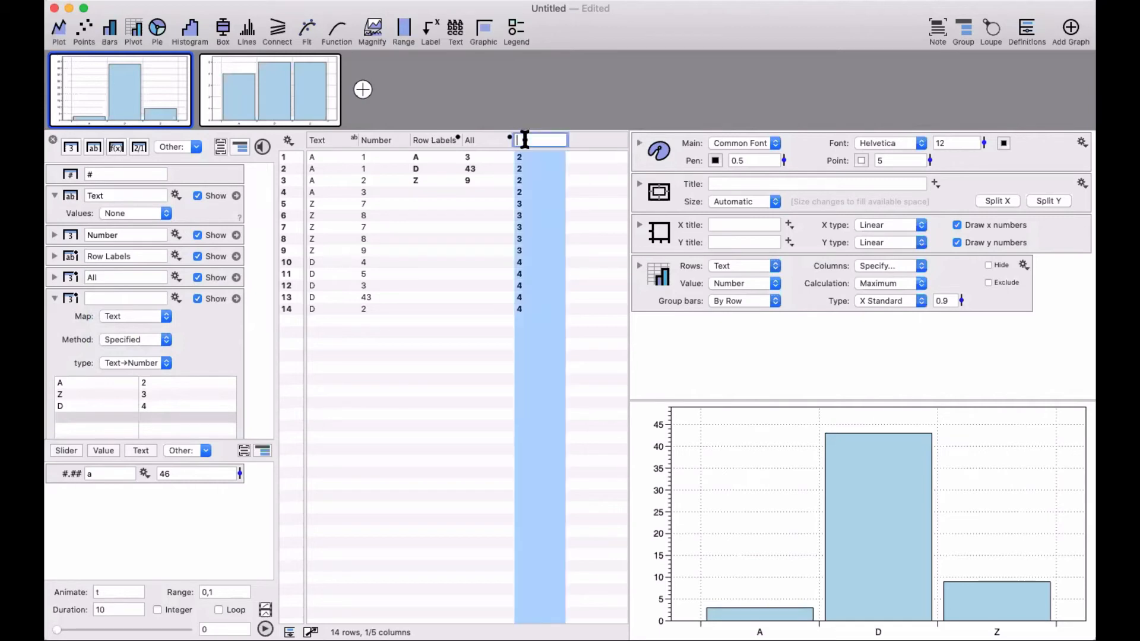
text(Map)
click(536, 389)
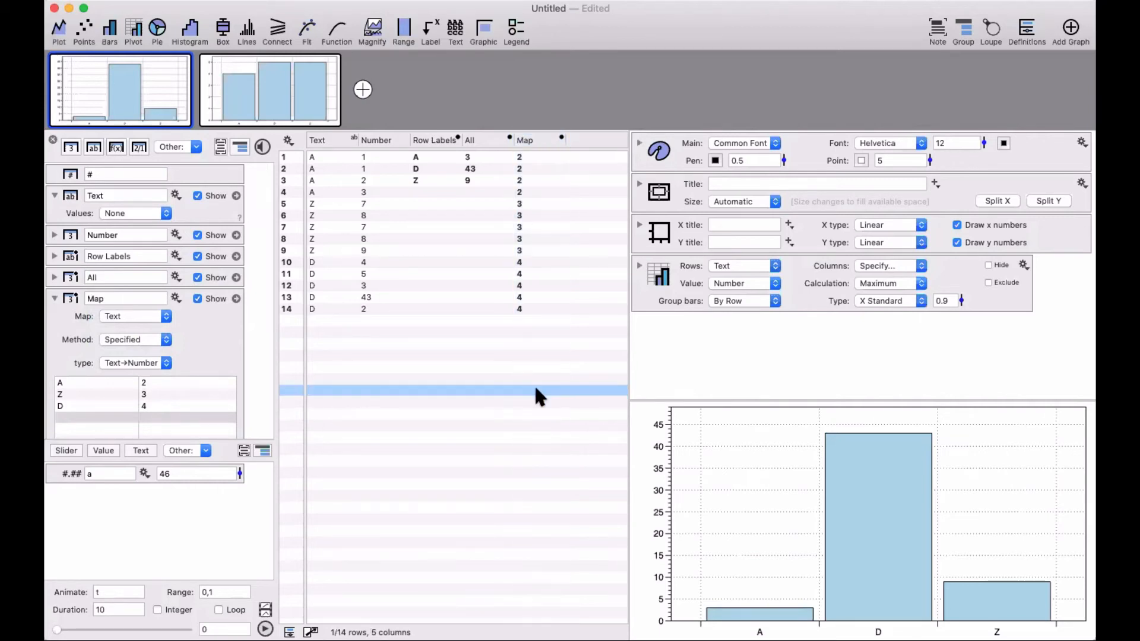
Step: Change the value mapped to the string Z to 78 in the Map column
click(166, 394)
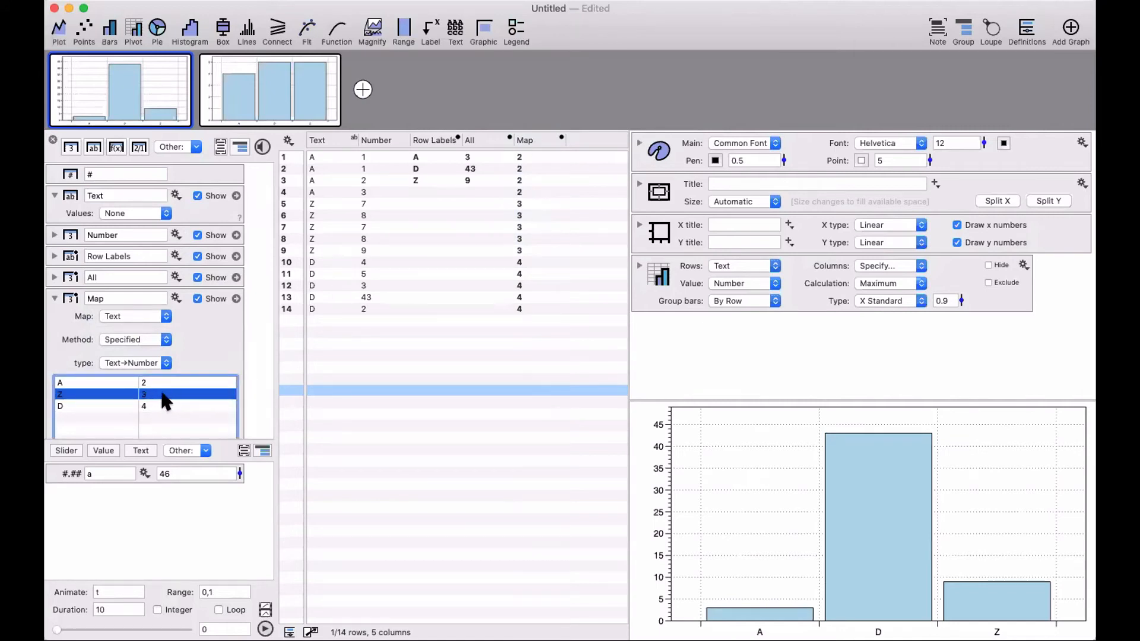
key(Up)
key(Down)
double_click(153, 394)
text(78)
key(Return)
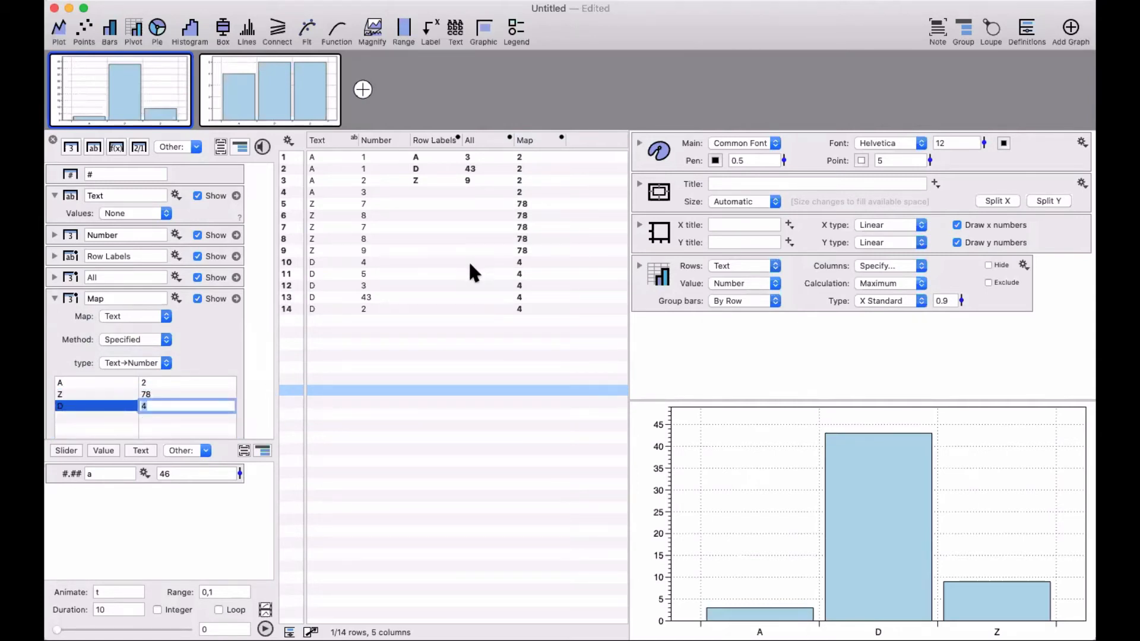
click(195, 340)
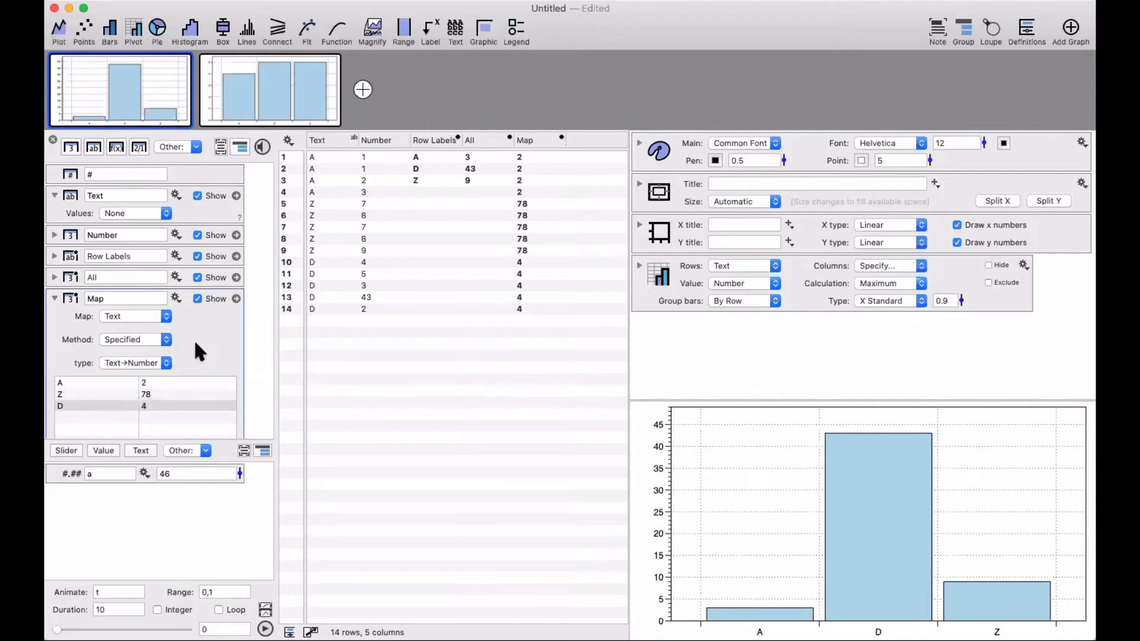
Step: Review the available source column, method and type options of the Map column
click(127, 317)
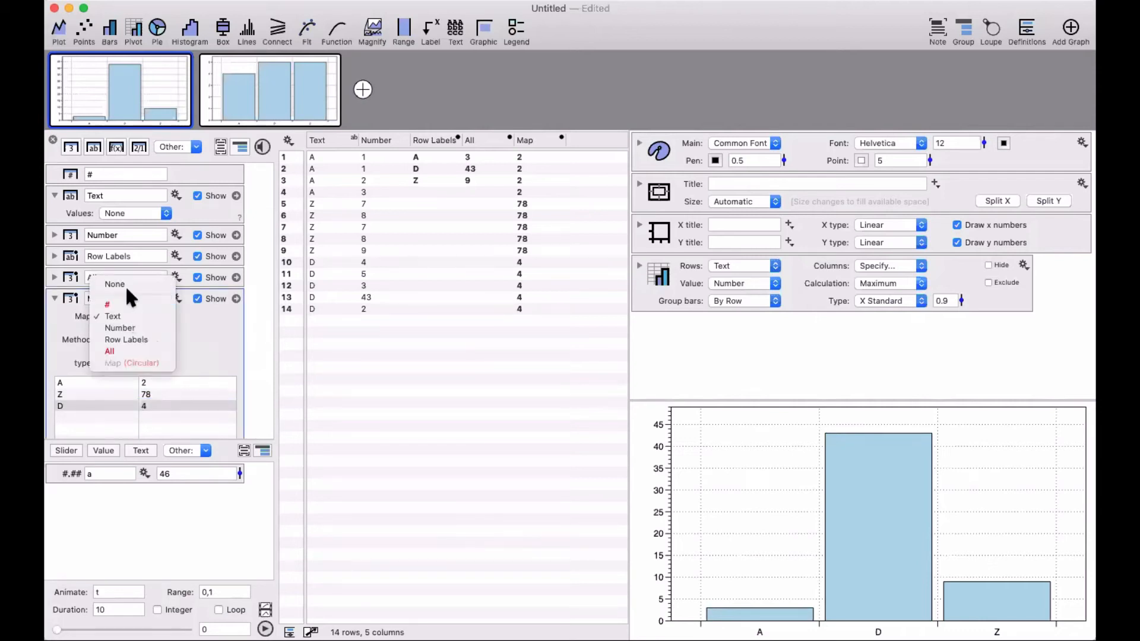
click(132, 317)
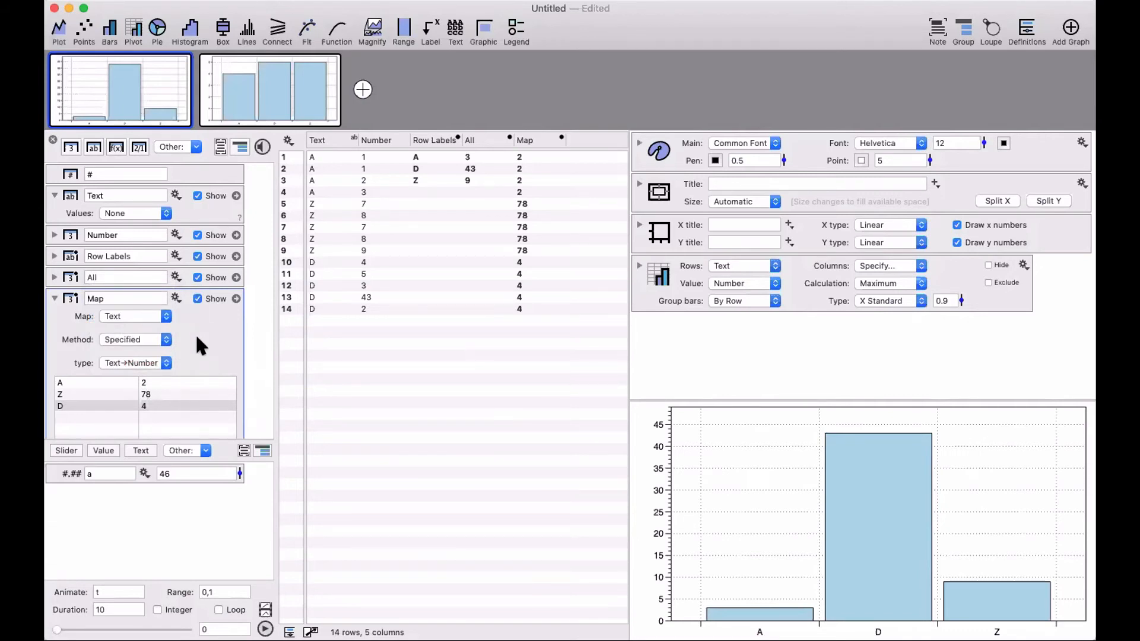
click(135, 337)
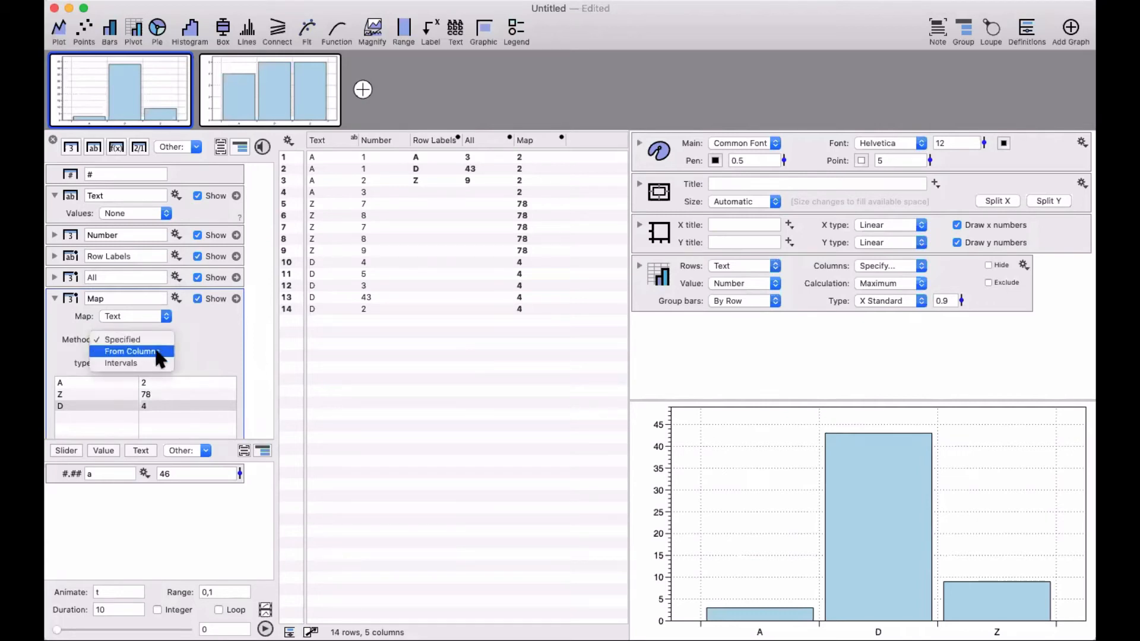
click(209, 335)
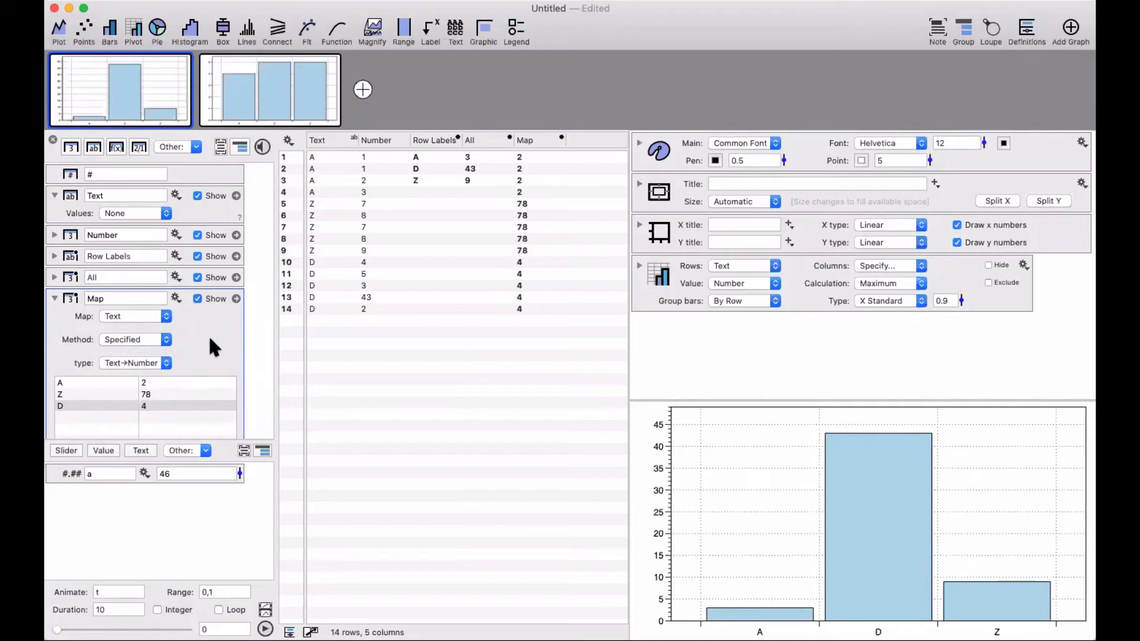
click(146, 365)
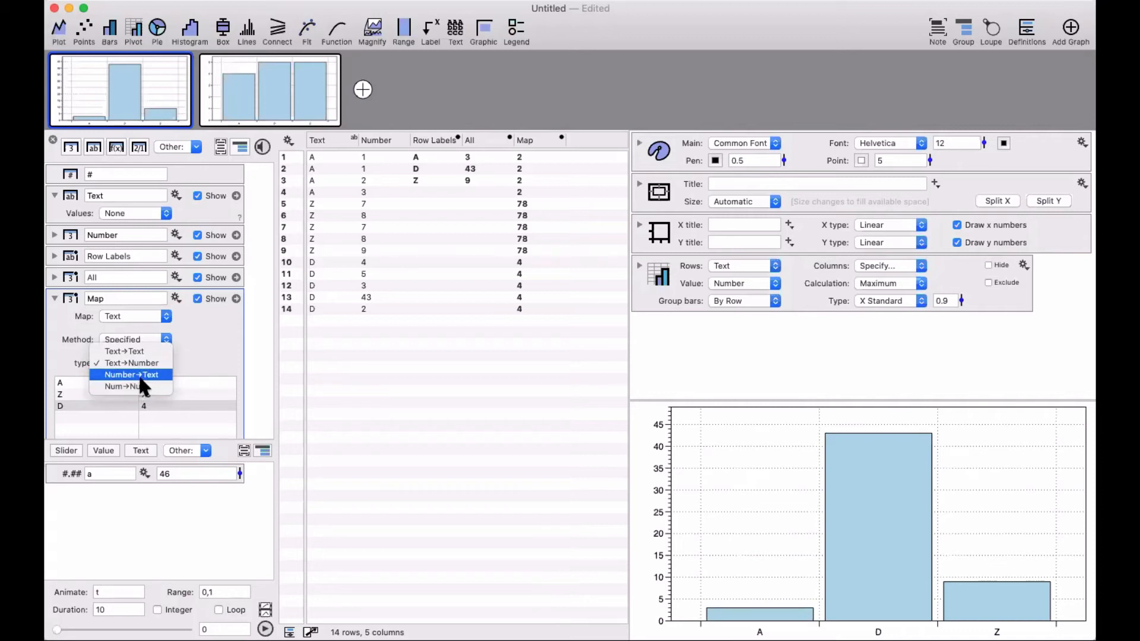
click(190, 345)
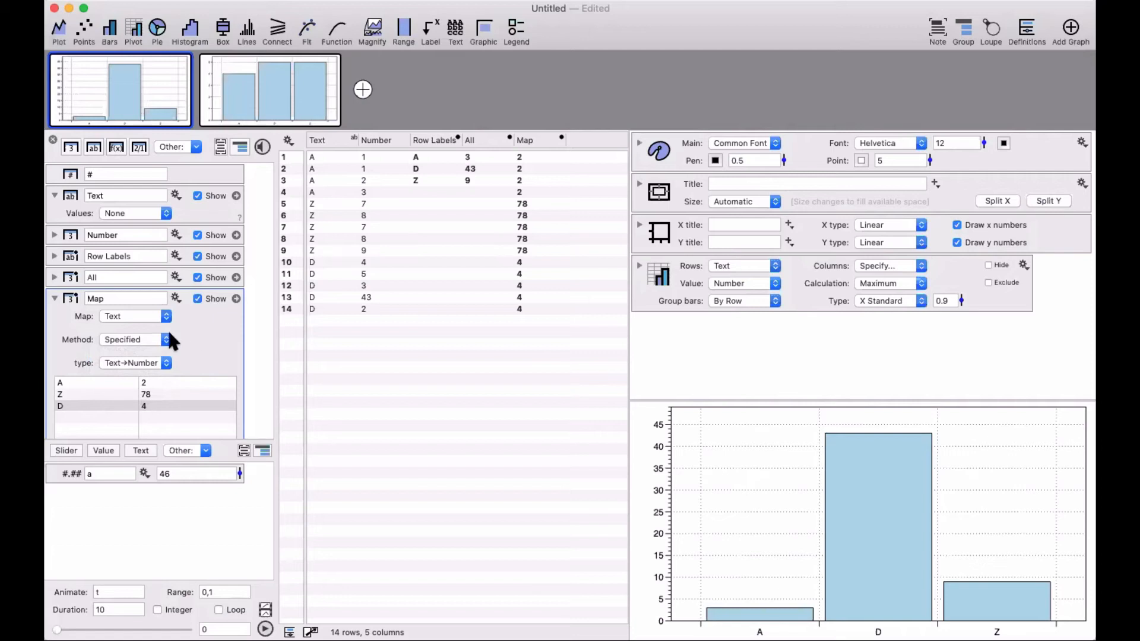
Step: Delete the Text, Number, Row Labels and All columns, keeping only the Map column
click(53, 298)
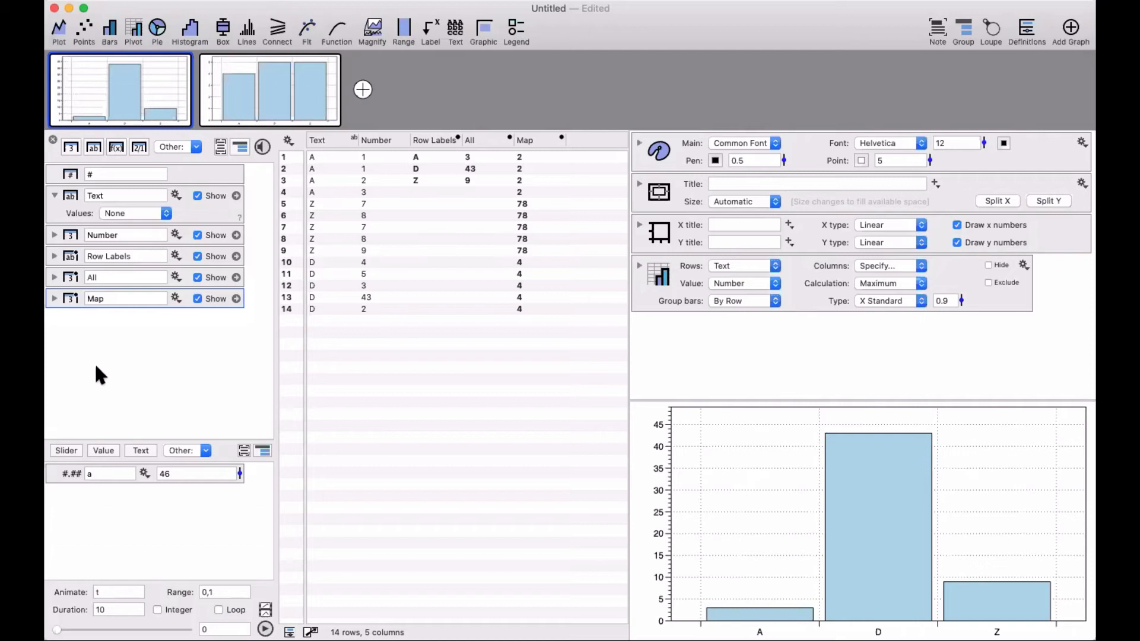
click(54, 299)
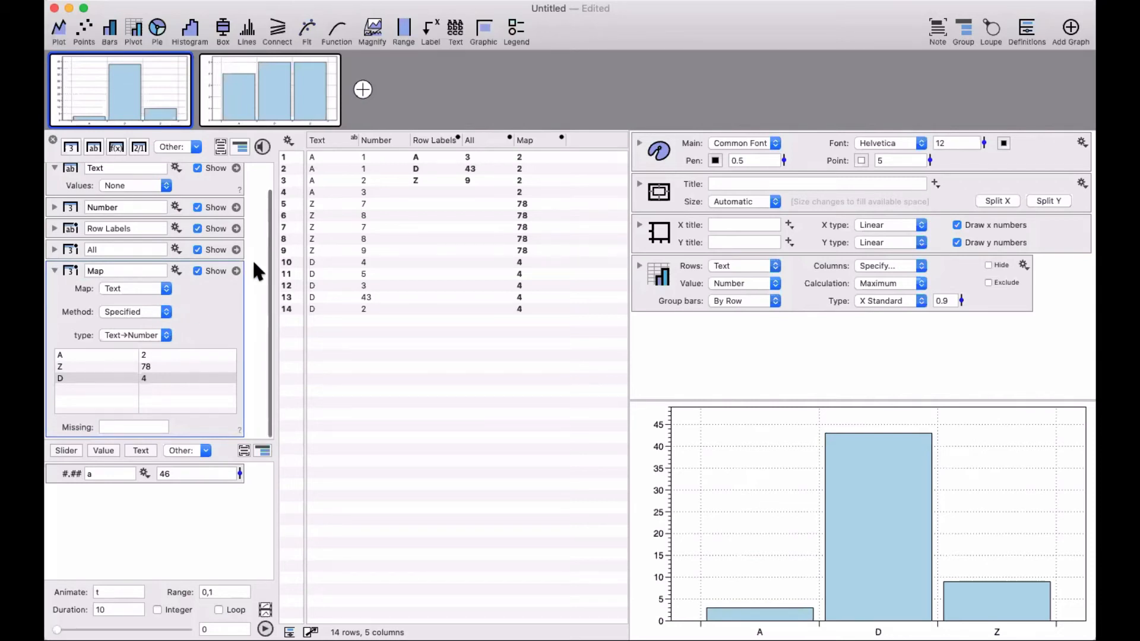
scroll(220, 271, up, 2)
drag(251, 273, 206, 186)
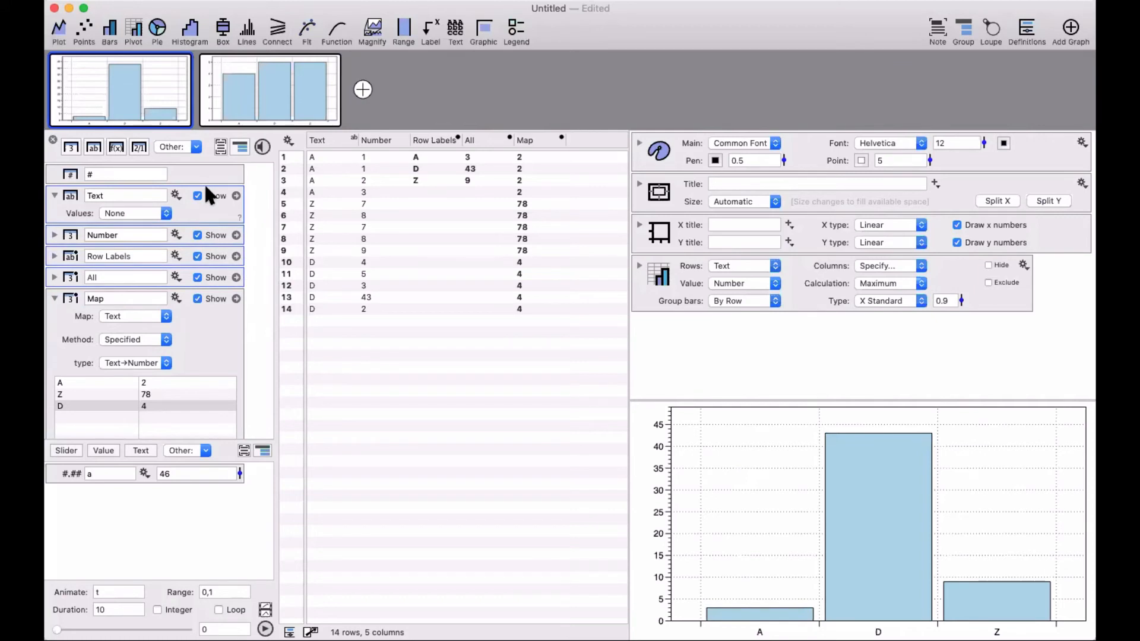
key(BackSpace)
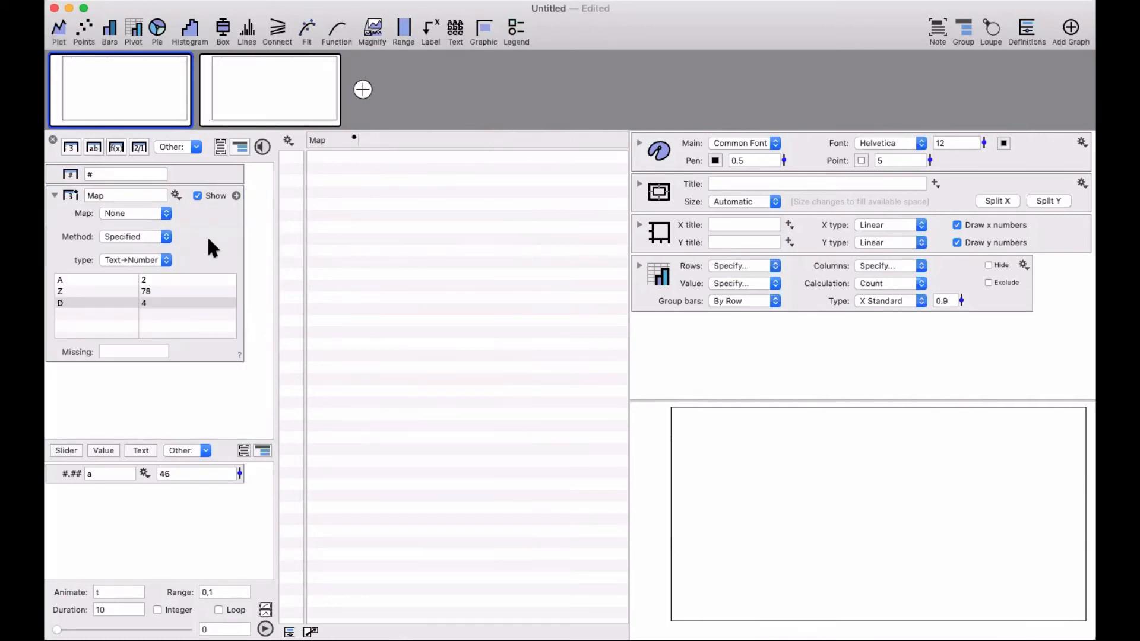
Step: Place a new number column before the Map column and delete the newly added unnamed text column
click(93, 147)
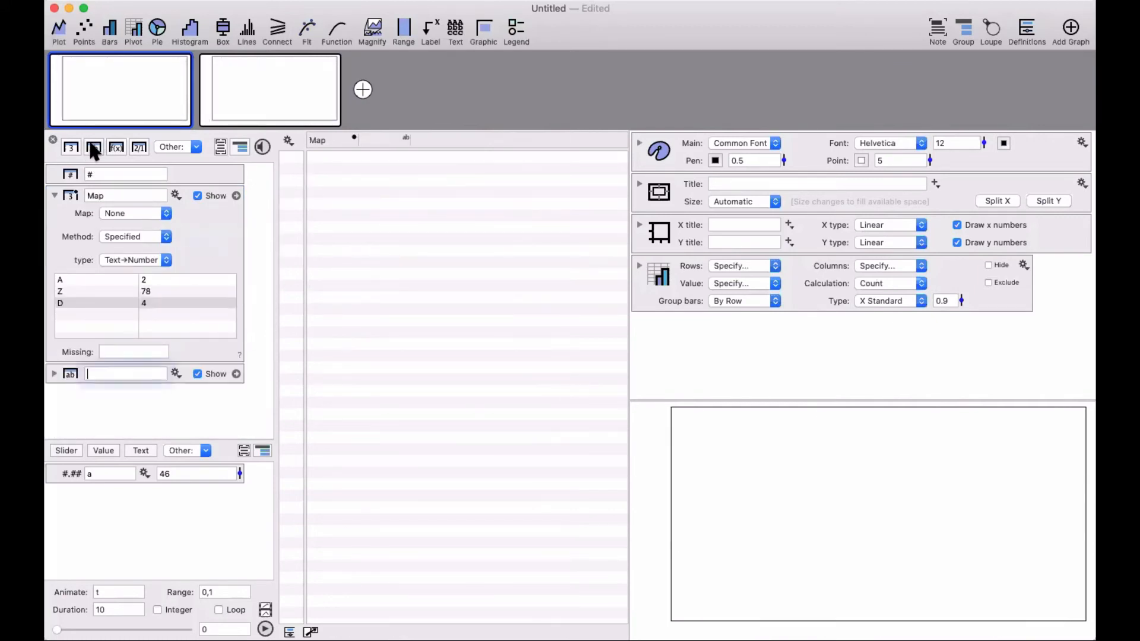
drag(325, 145, 409, 146)
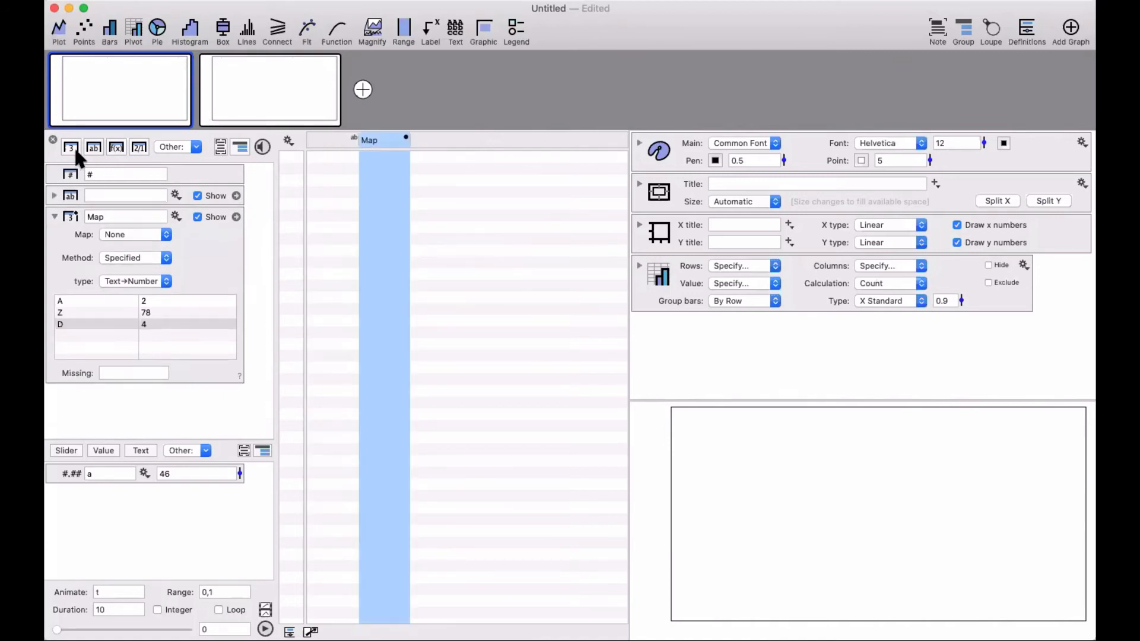
click(71, 148)
drag(434, 132, 334, 134)
drag(431, 142, 316, 139)
click(382, 141)
key(Delete)
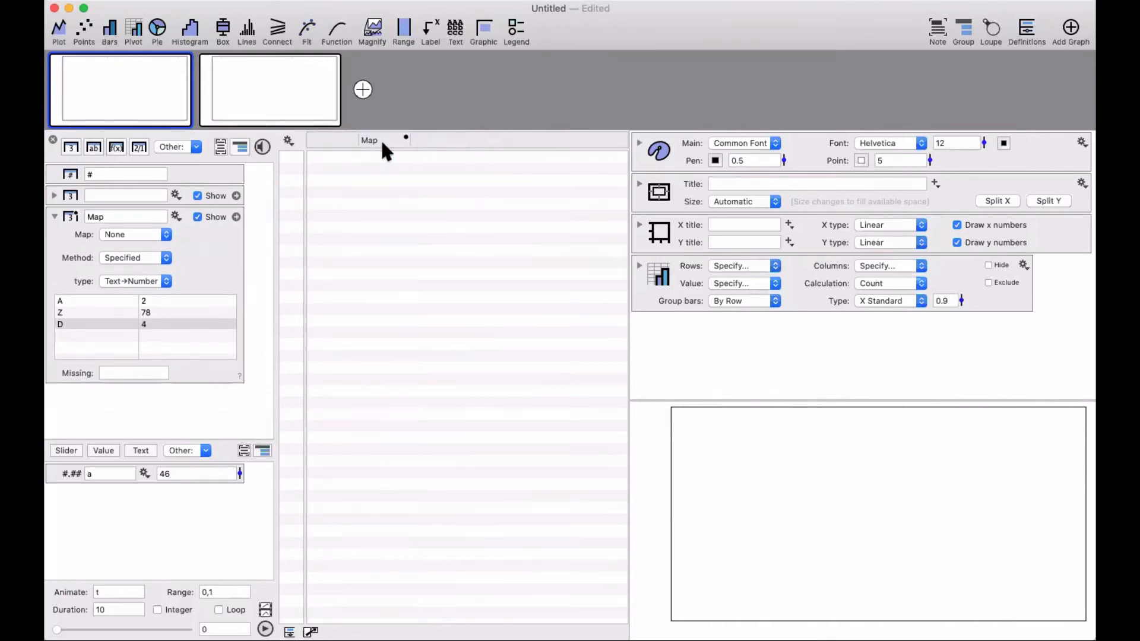
Step: Name the new number column Grades
click(345, 141)
click(345, 143)
text(G)
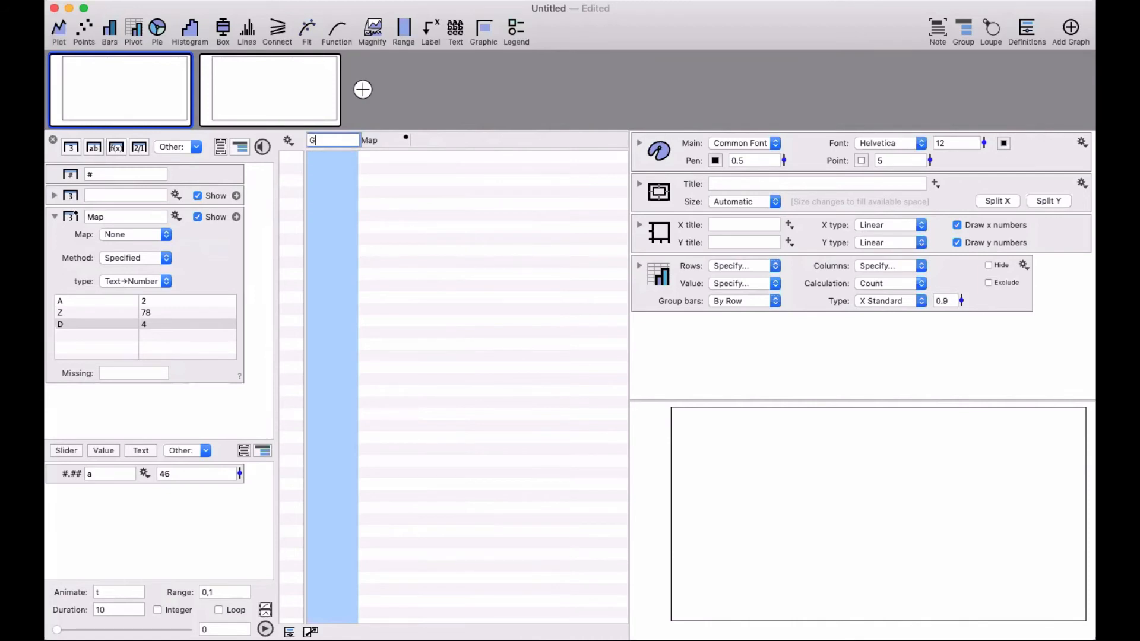
text(rades)
key(Return)
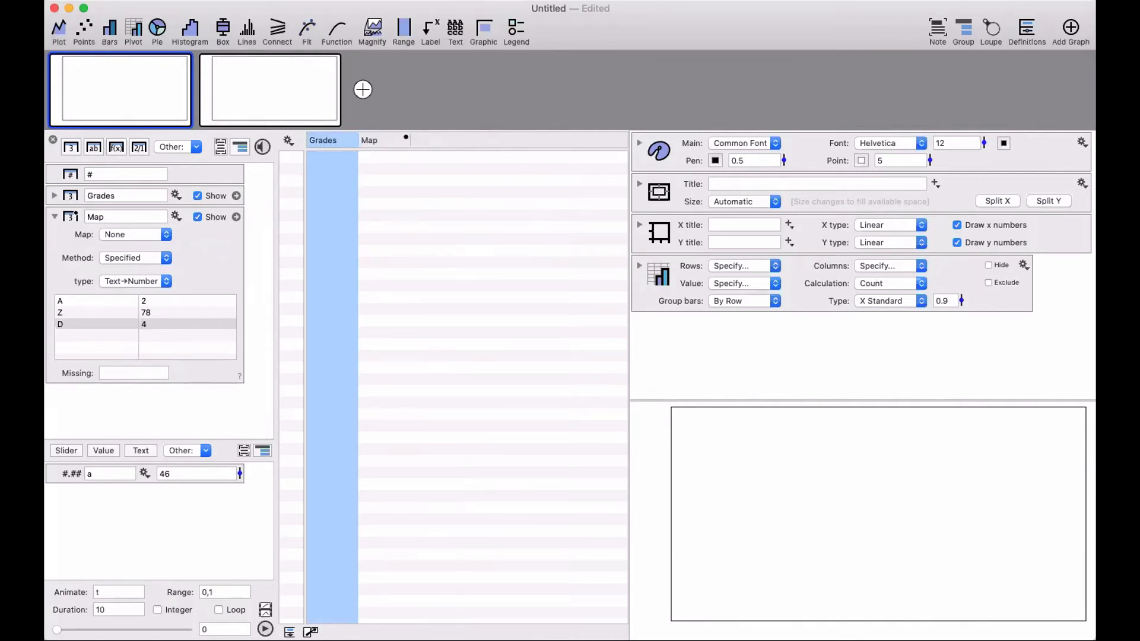
Step: Enter 90 as the first value in the Grades column
click(324, 156)
text(80)
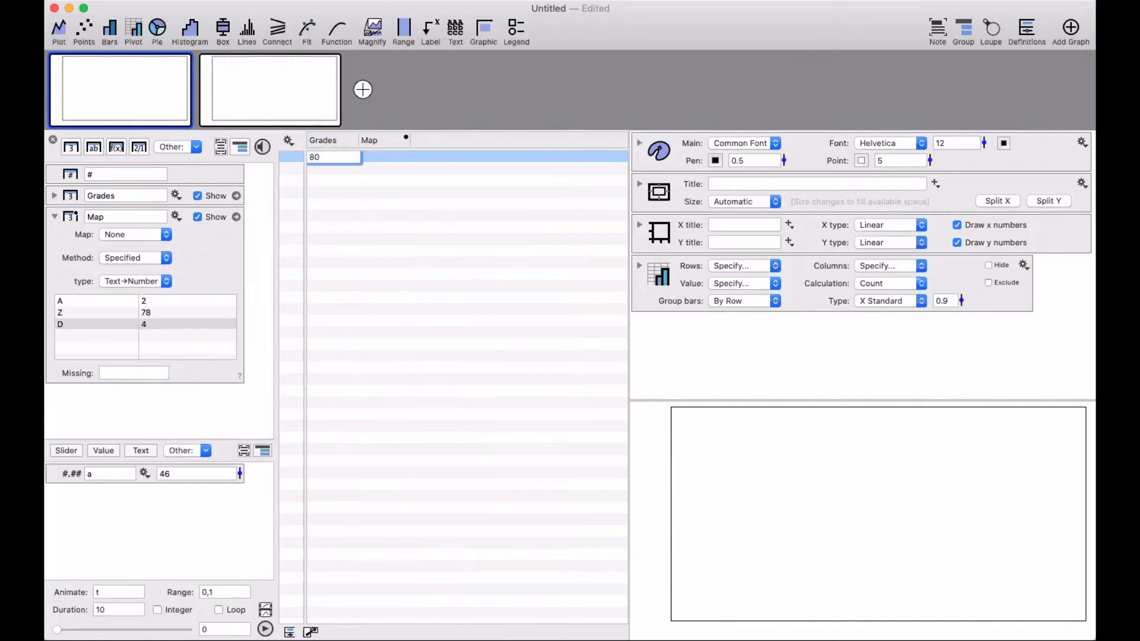
key(Return)
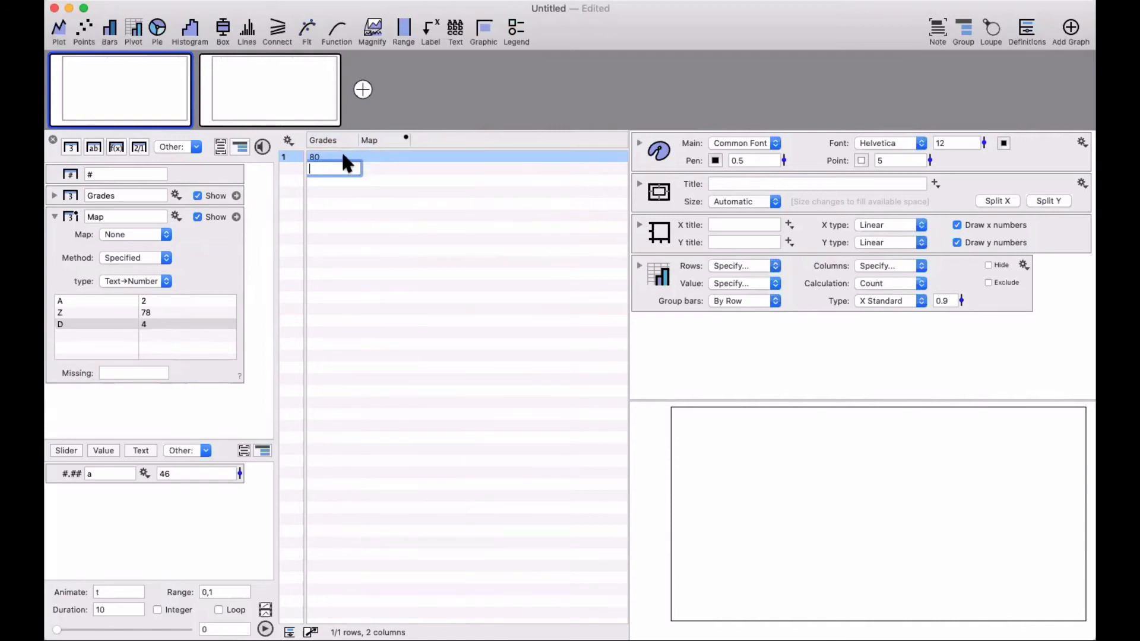
double_click(323, 156)
text(90)
Step: Change the Map column's mapping type to Number→Text
click(136, 282)
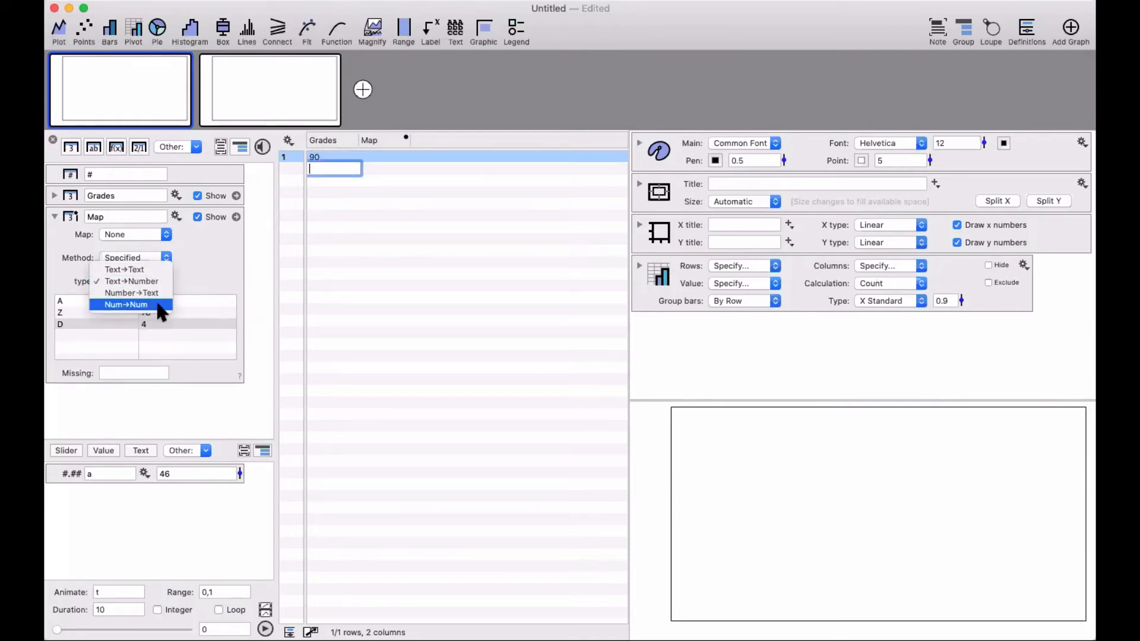
click(150, 305)
click(145, 279)
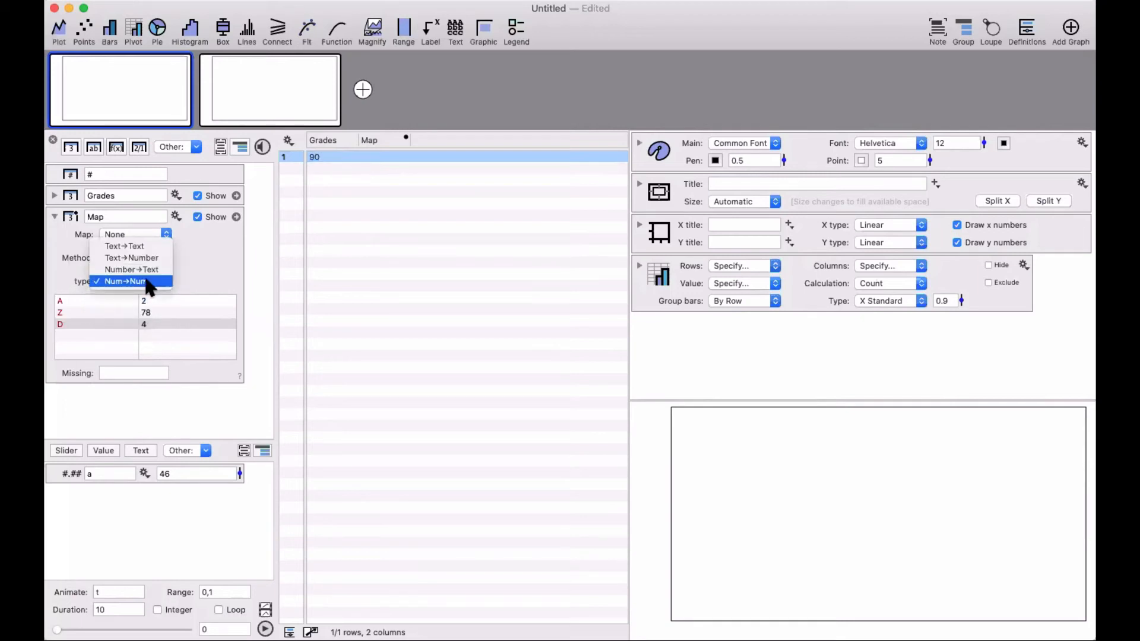
click(150, 268)
Step: Replace the first entry of the Map column's mapping table so that 90 maps to the letter A
click(77, 303)
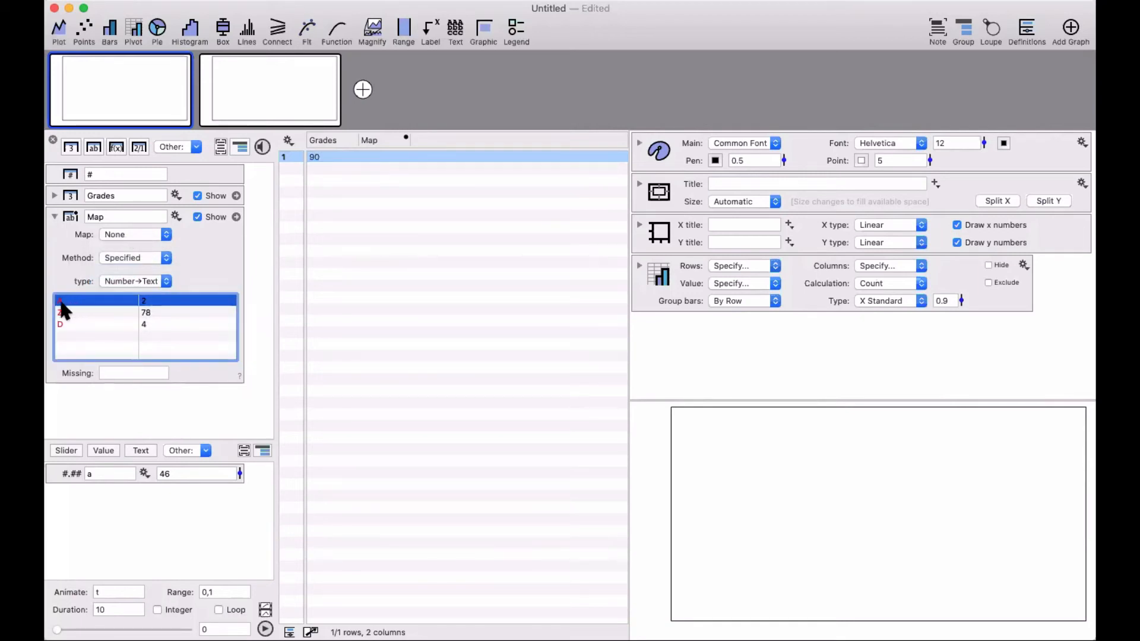
double_click(62, 303)
text(90)
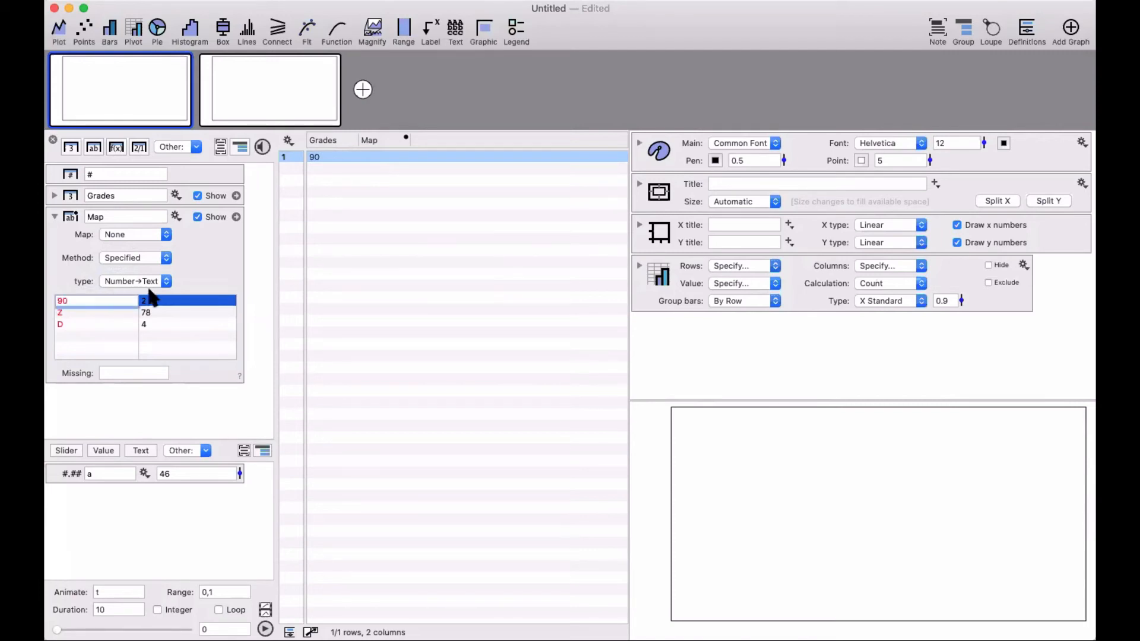
click(171, 304)
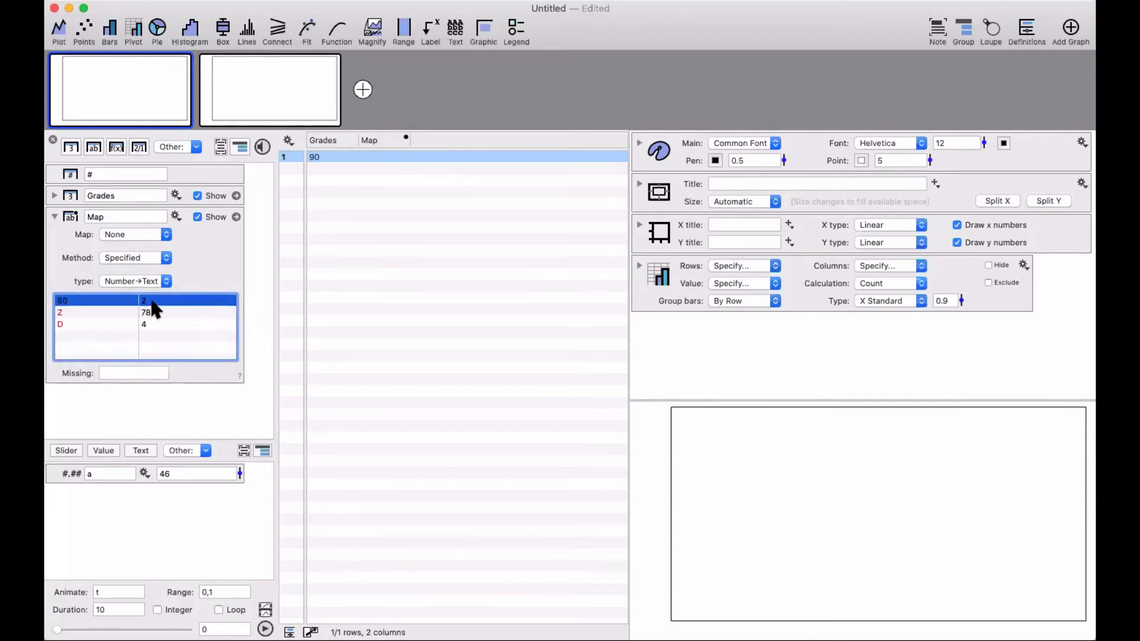
double_click(150, 302)
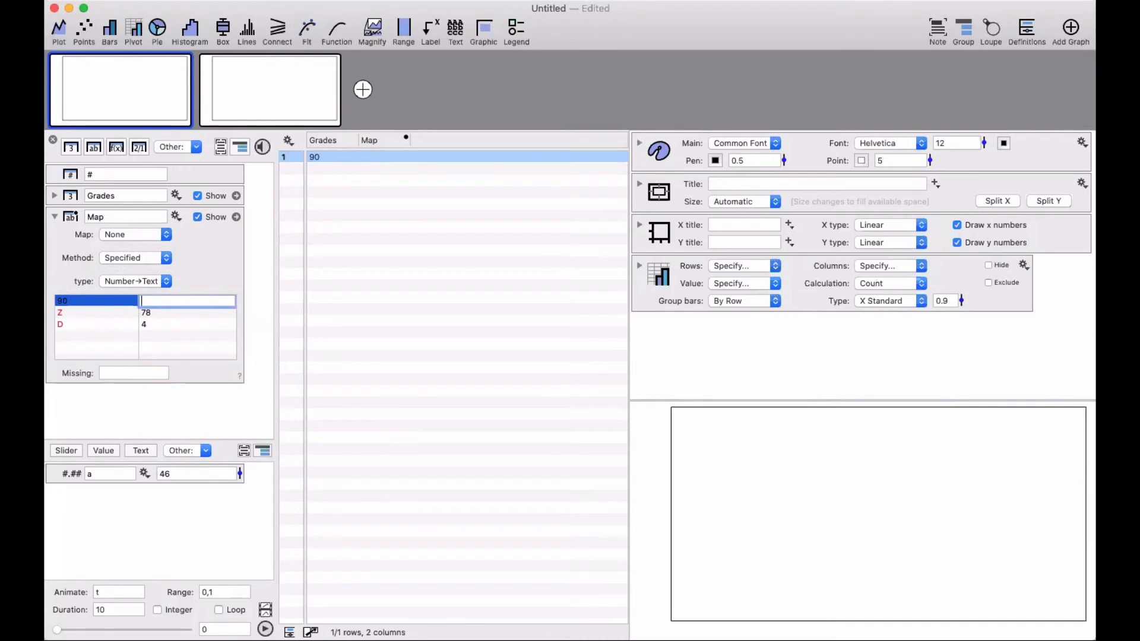
text(A)
click(200, 248)
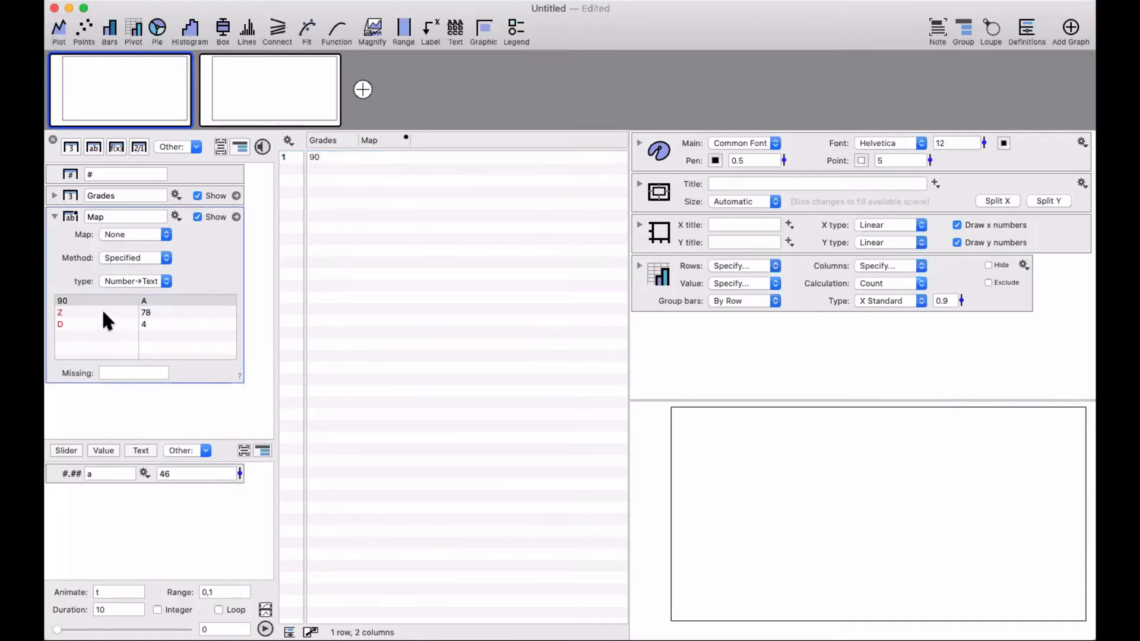
Step: Use the Grades column as the source of the Map column
click(111, 312)
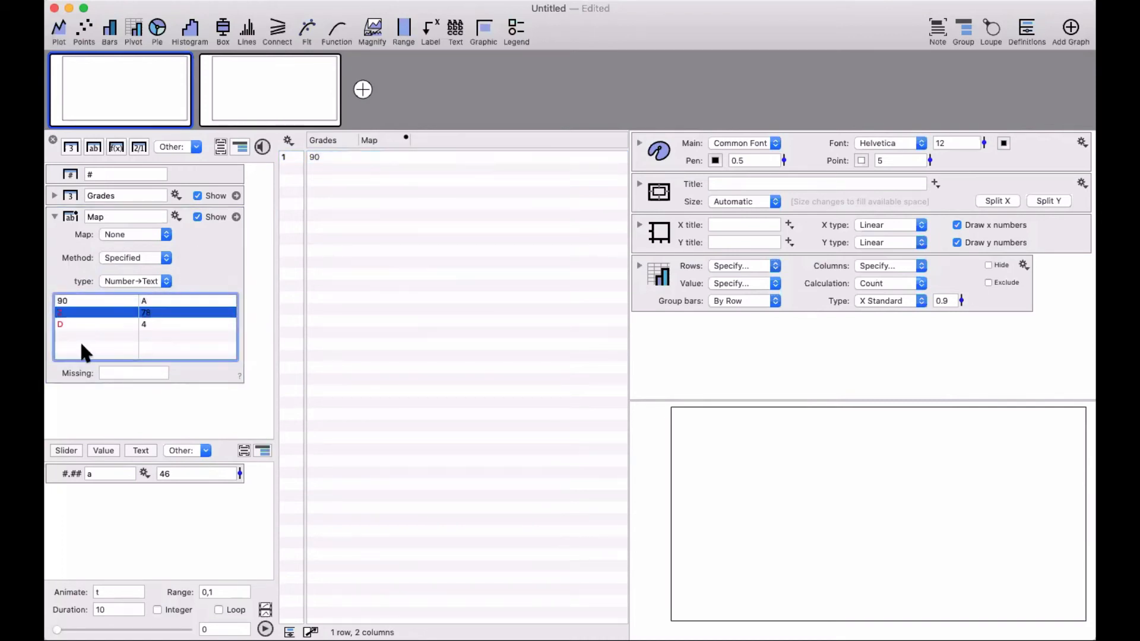
click(90, 335)
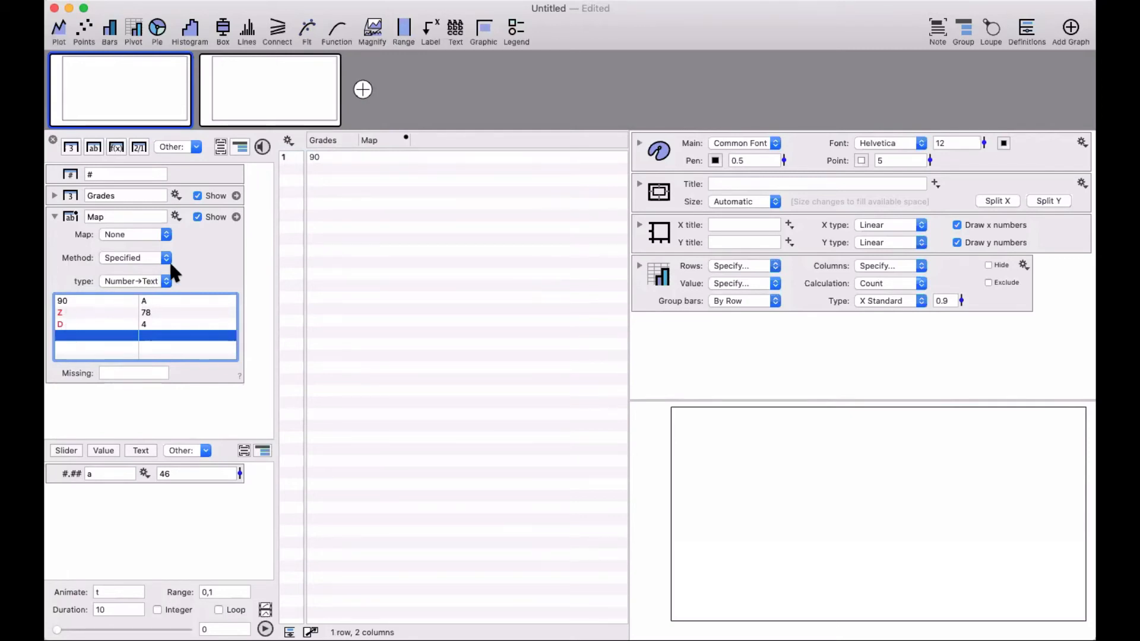
click(144, 232)
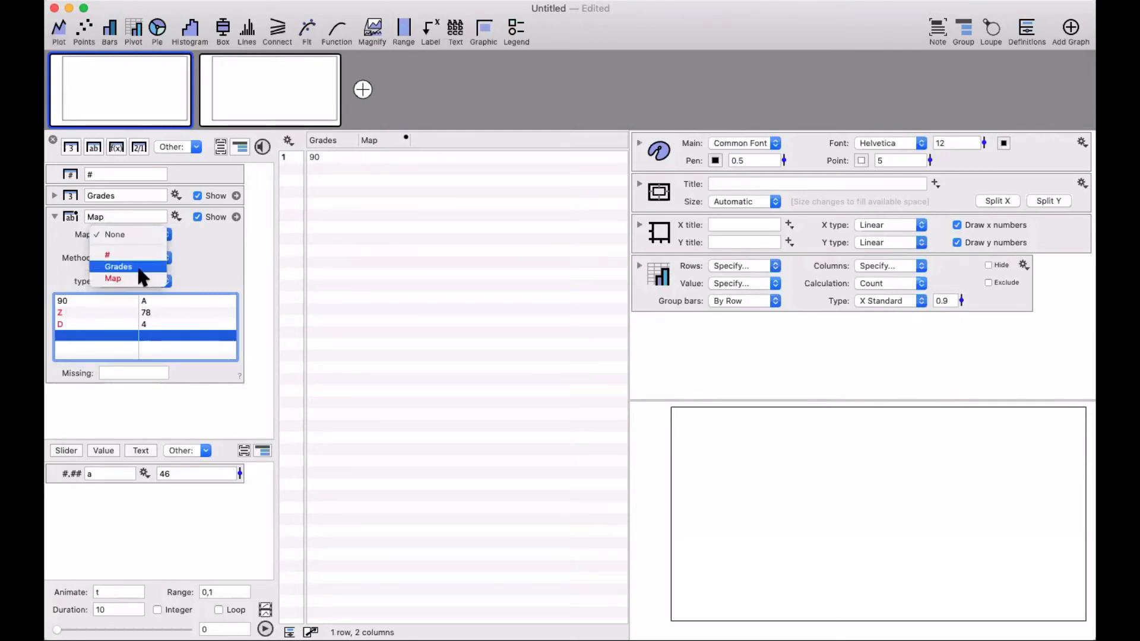
key(Return)
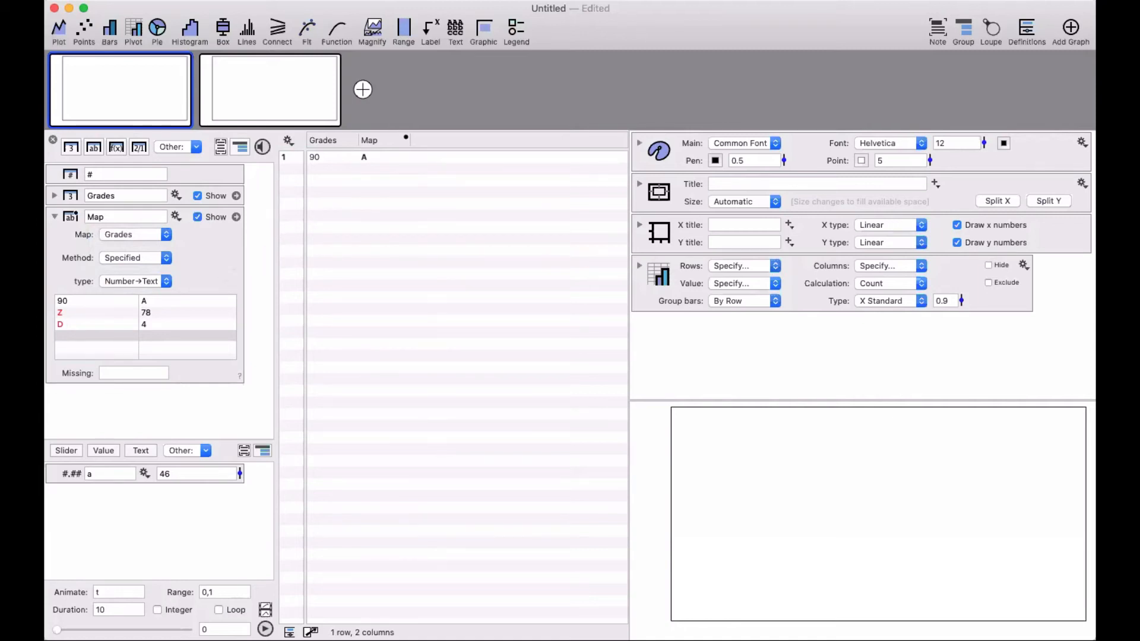
Step: Collapse the Map column's settings and delete both the Grades and Map columns
click(54, 217)
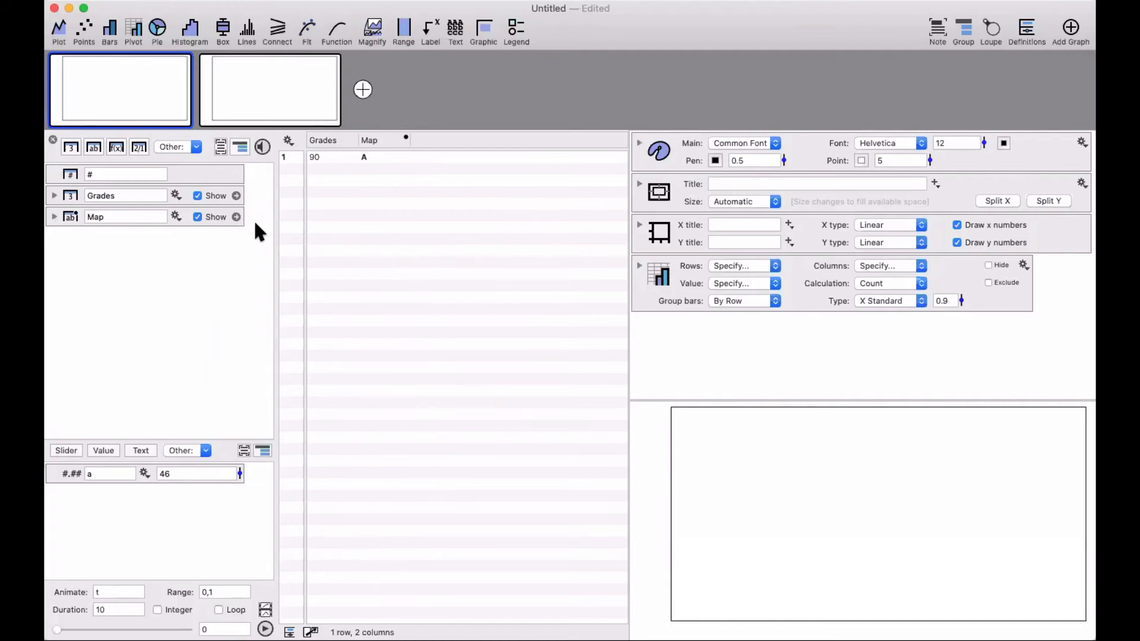
key(super+a)
key(BackSpace)
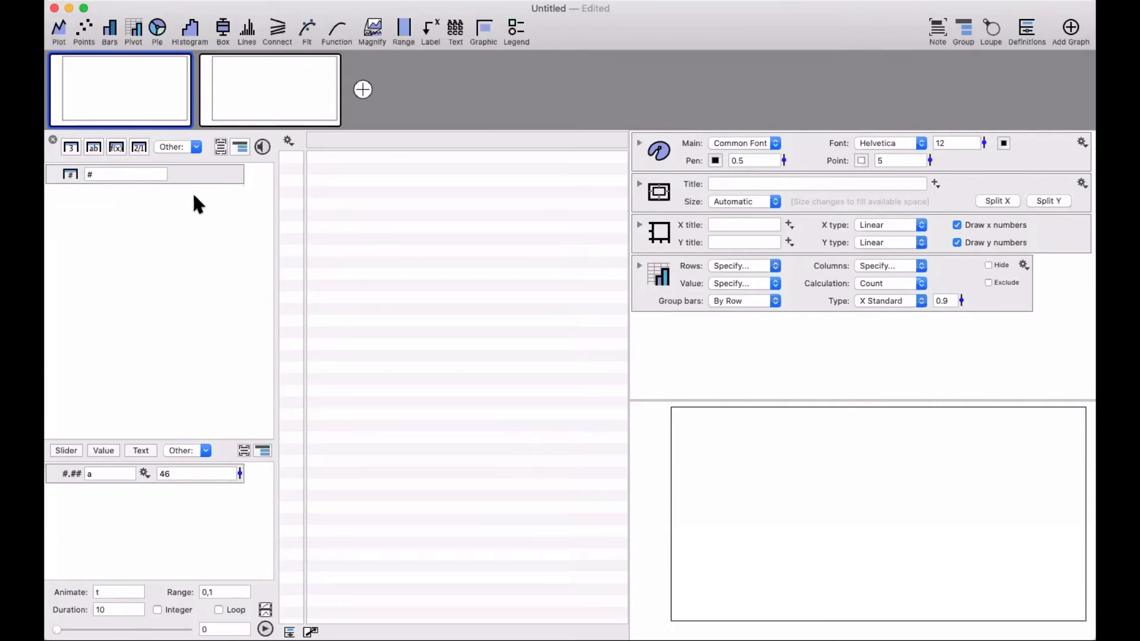
Step: Add a number column named numbers and fill its rows with 3, 5, 4, 6 and 7
click(70, 148)
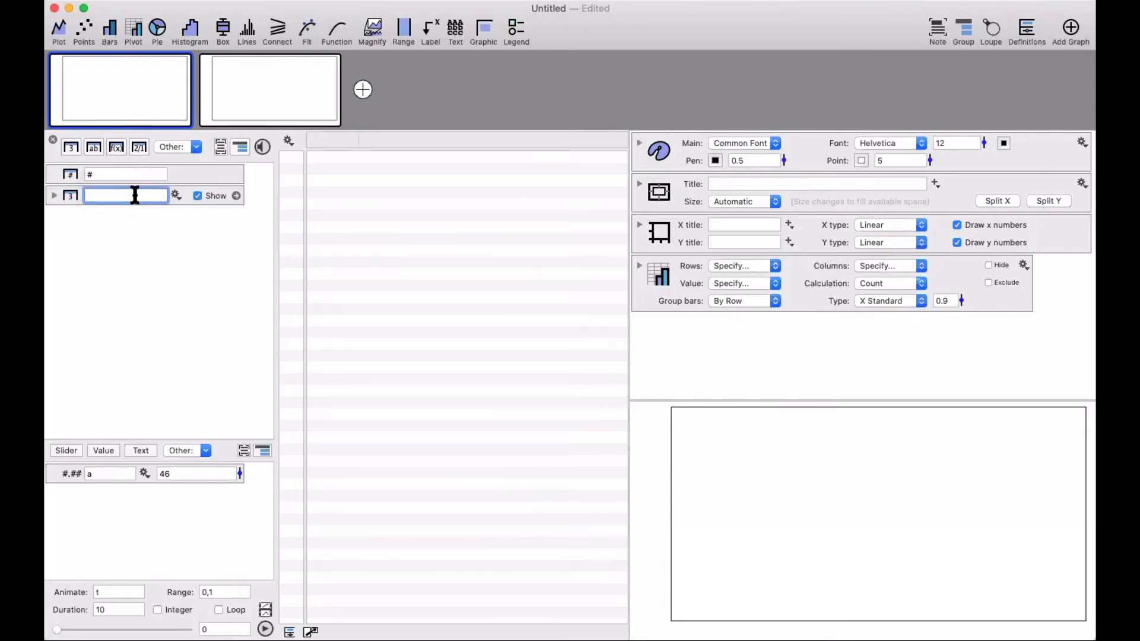
text(numbers)
click(320, 158)
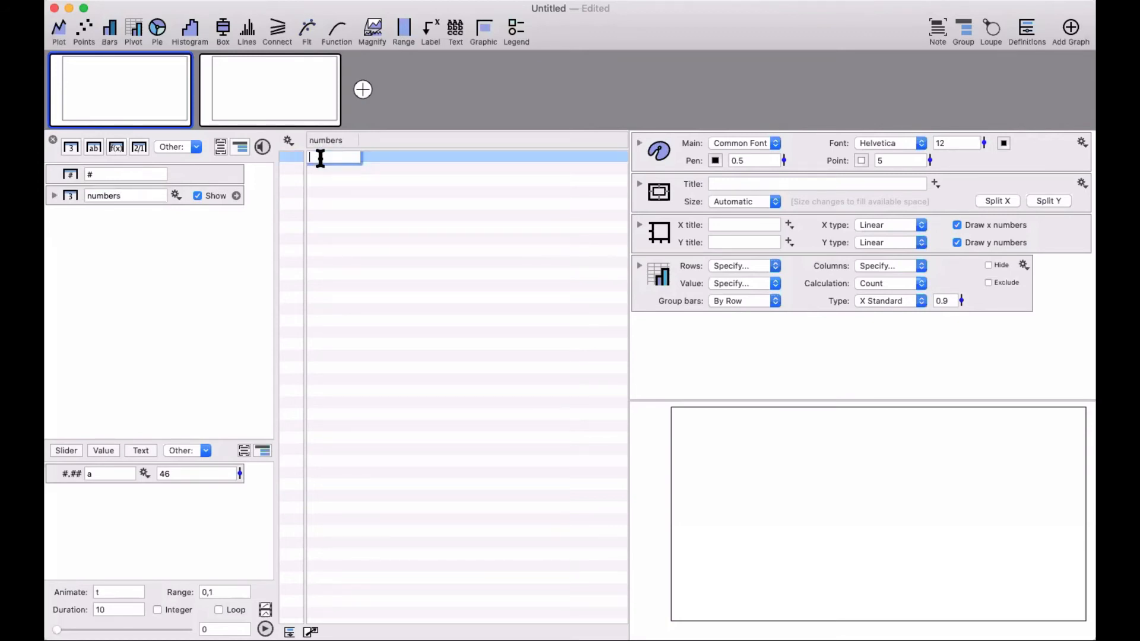
text(3 5 4 6 7)
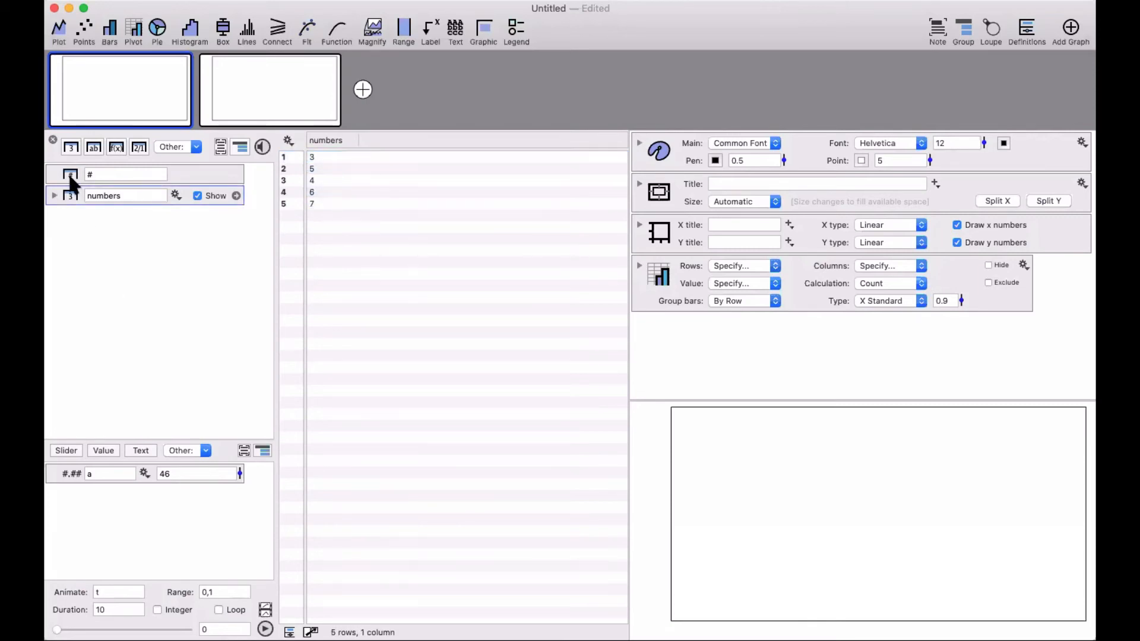
Step: Add a second number column, rename the numbers column to x and name the new one y
click(70, 147)
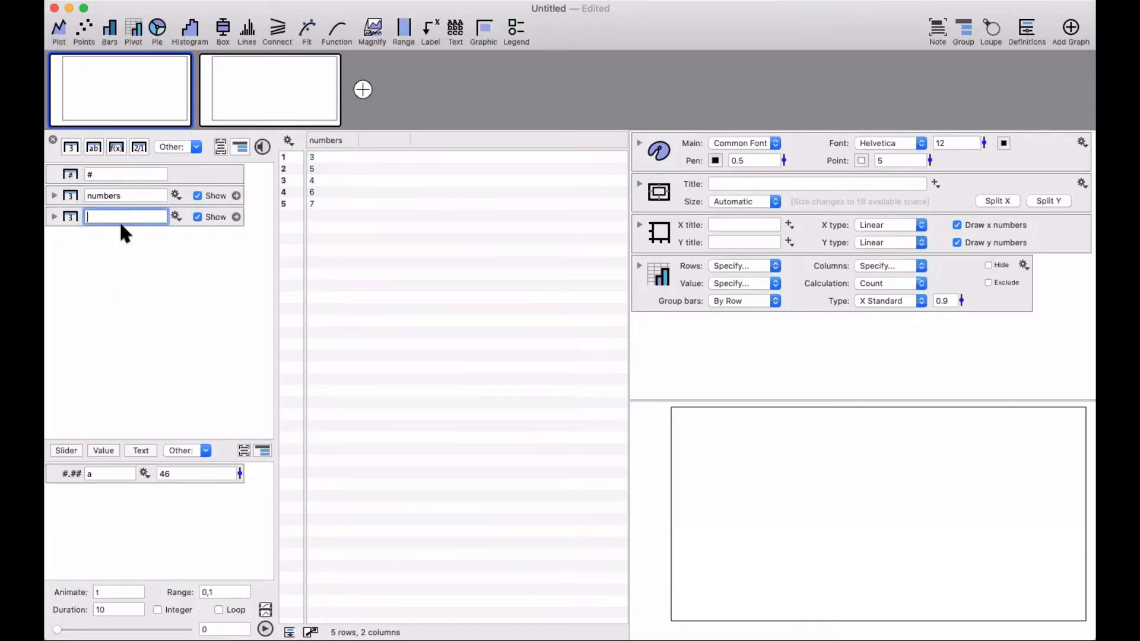
double_click(315, 140)
text(x)
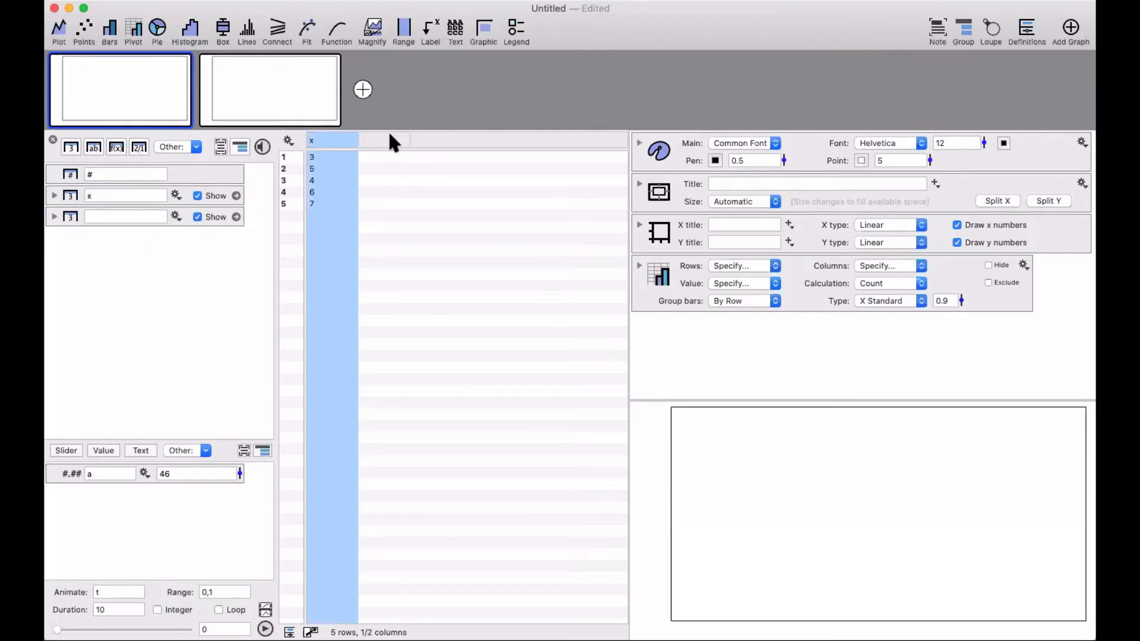
key(Tab)
text(y)
key(Return)
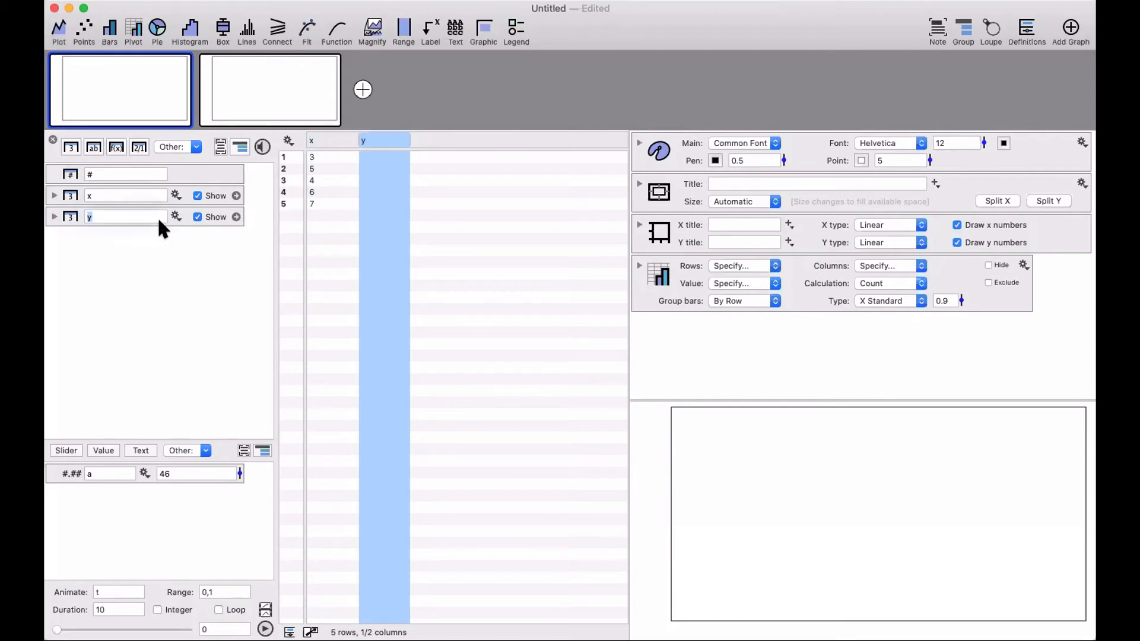
Step: Fill the five rows of the y column with 5, 6, 7, 8 and 9
double_click(378, 157)
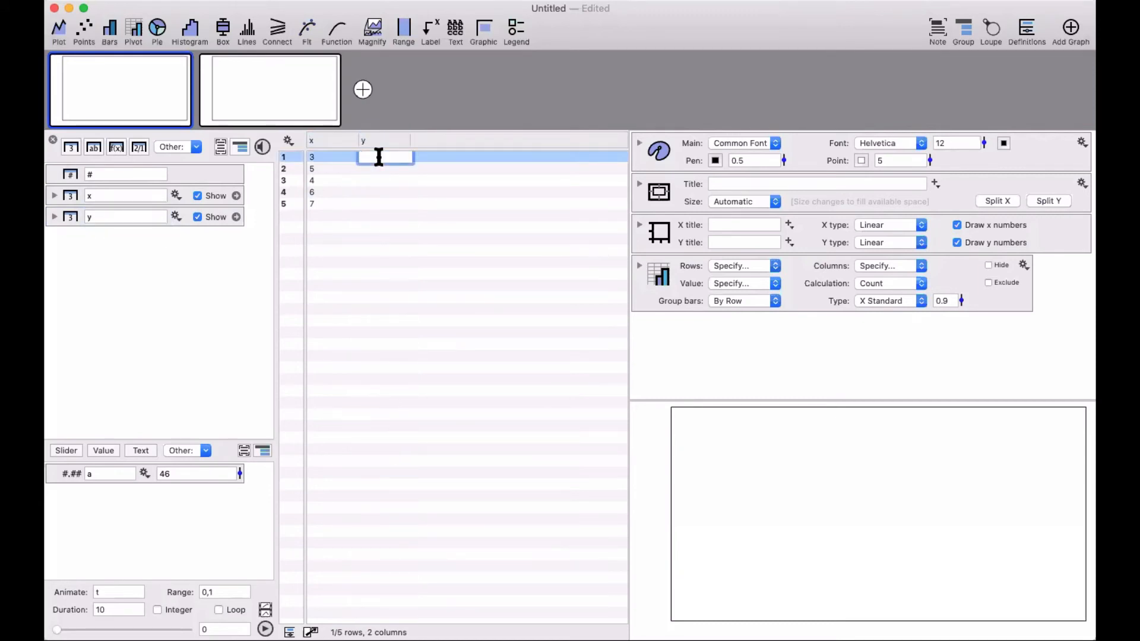
text(5)
key(Return)
text(6)
key(Return)
key(Return)
text(7)
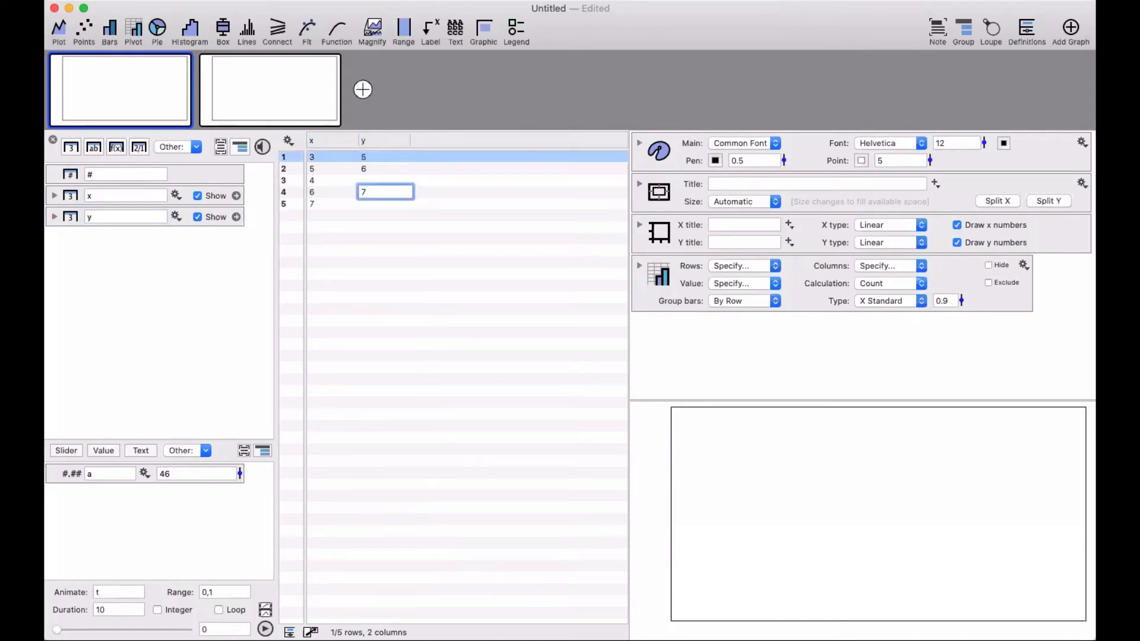
double_click(372, 177)
text(7)
key(Return)
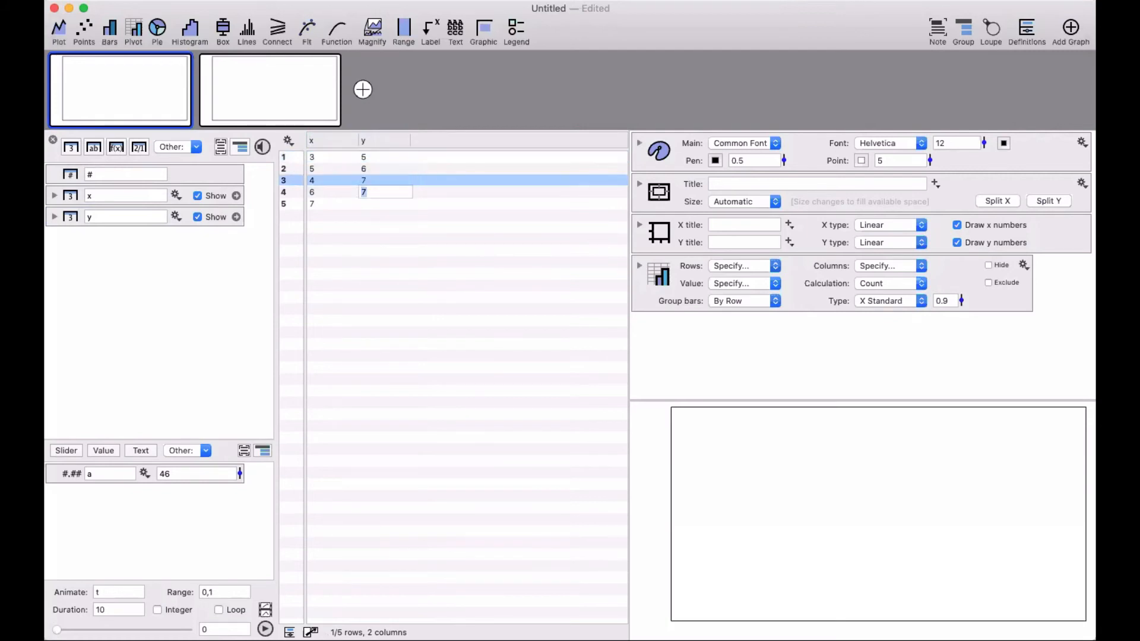
text(8)
key(Return)
text(9)
click(382, 321)
Step: Draw a line plot of y against x in the first graph and reuse its columns in a Points command
click(322, 137)
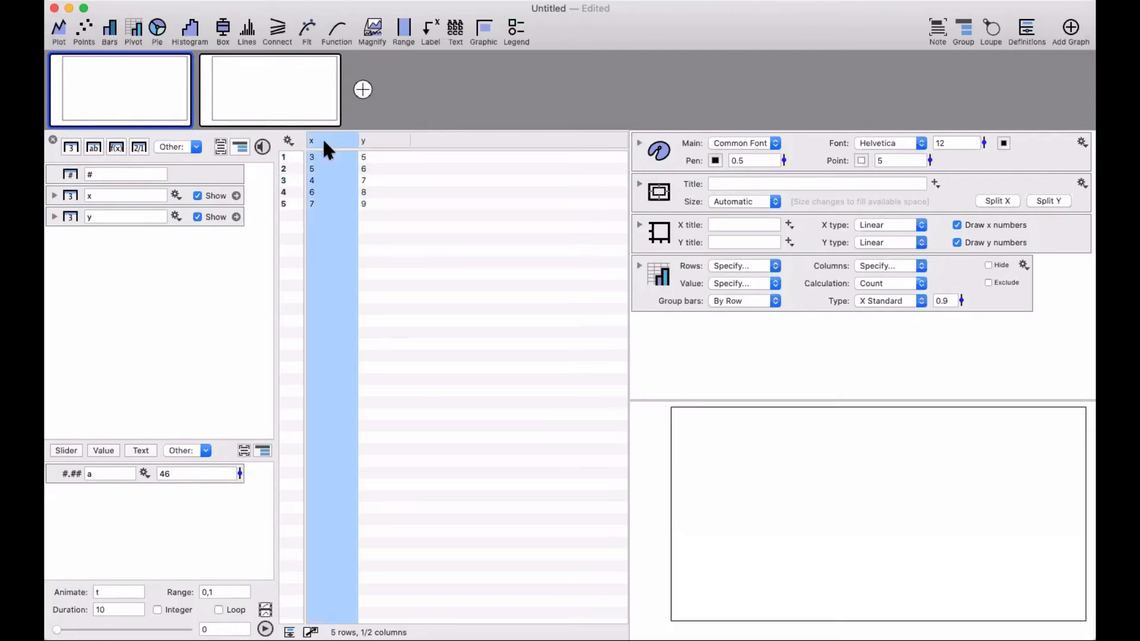
shift+click(376, 136)
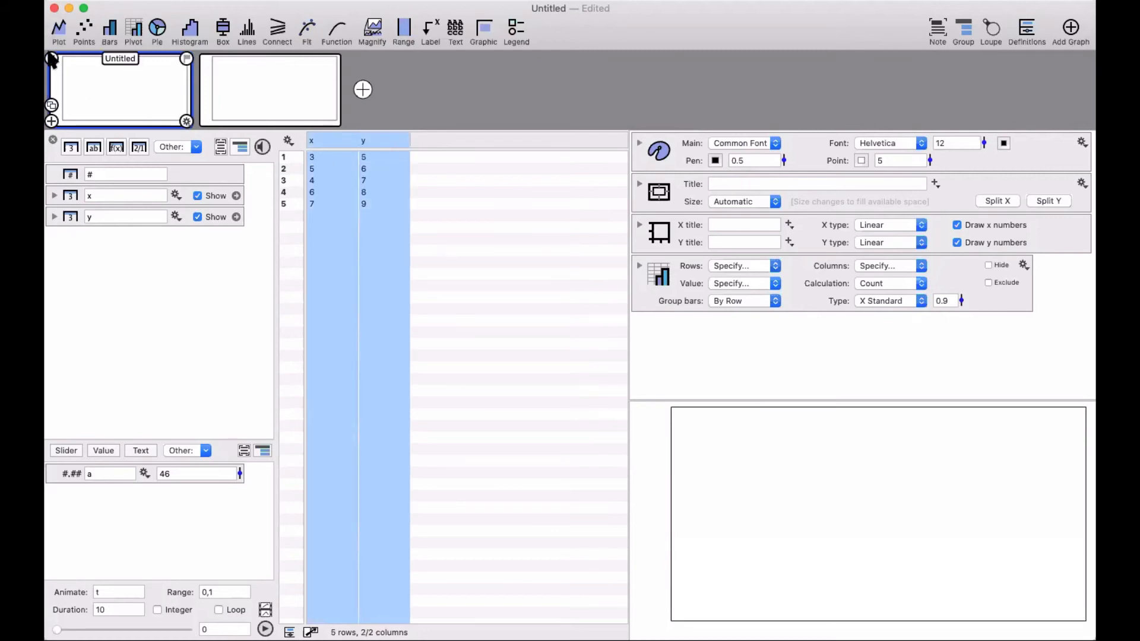
click(59, 33)
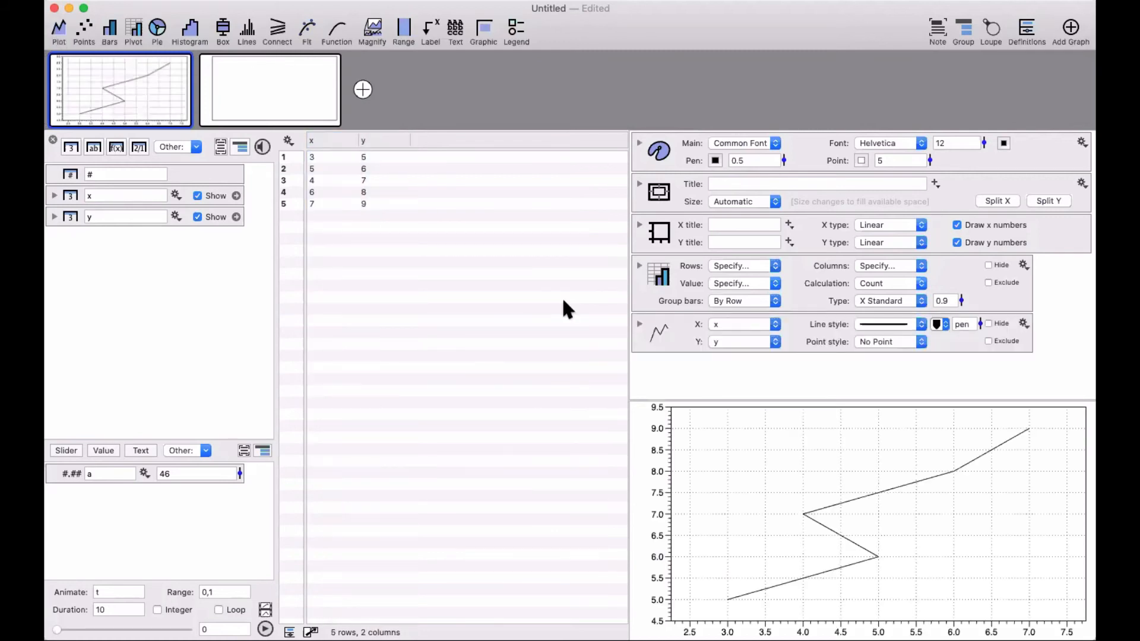
click(1021, 321)
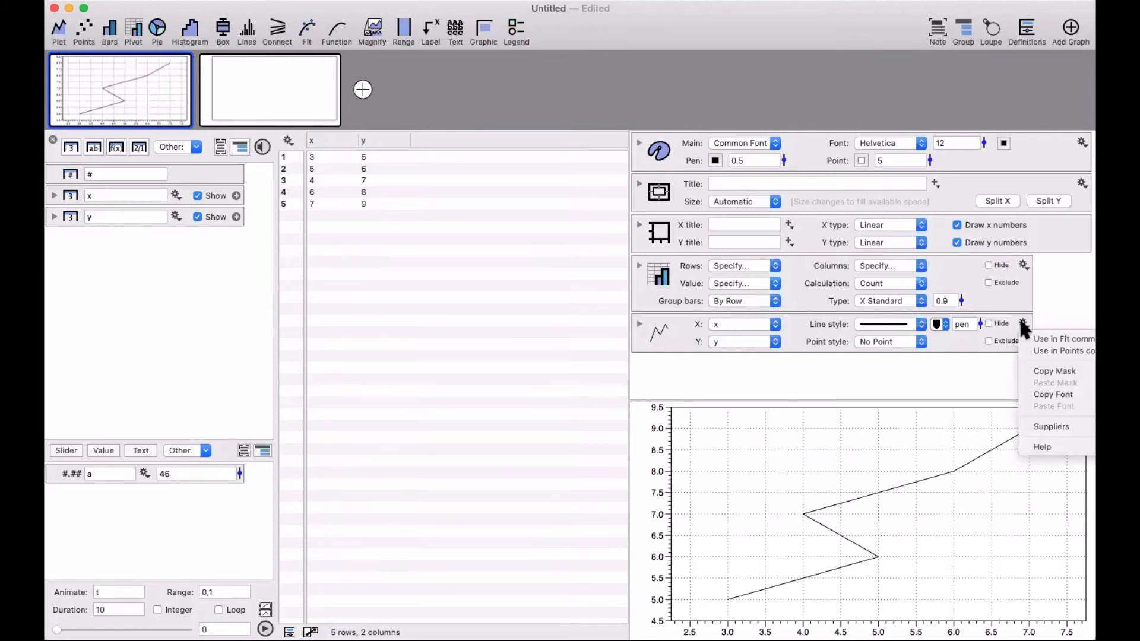
click(1047, 351)
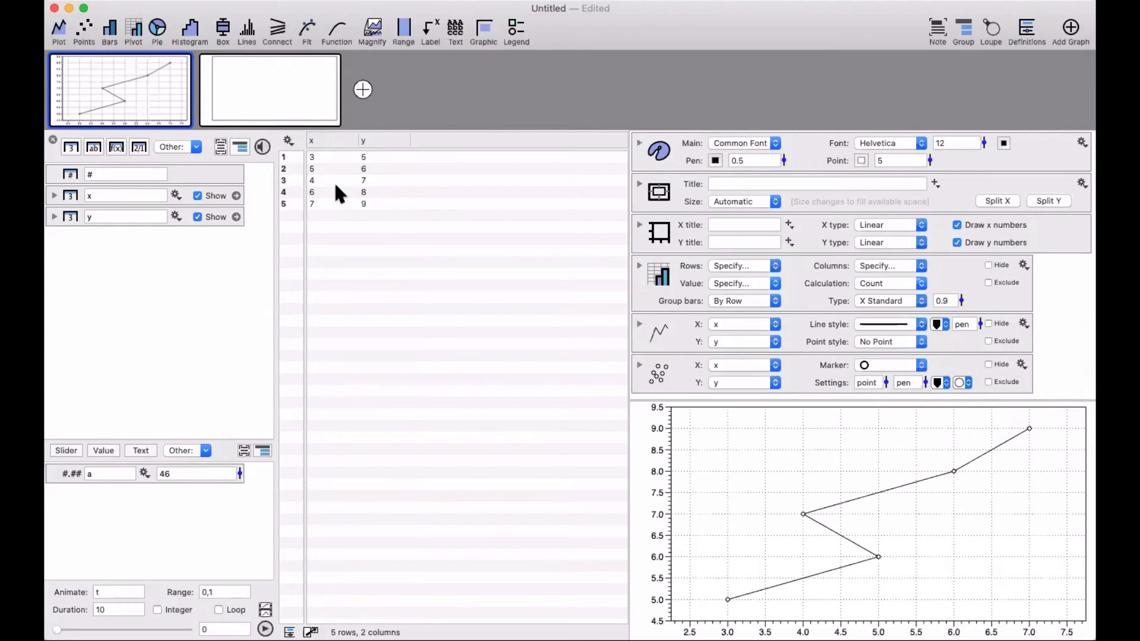
Step: Select the x and y columns and capture a screenshot of the Command menu's list of drawing commands
mouse_move(261, 105)
click(342, 143)
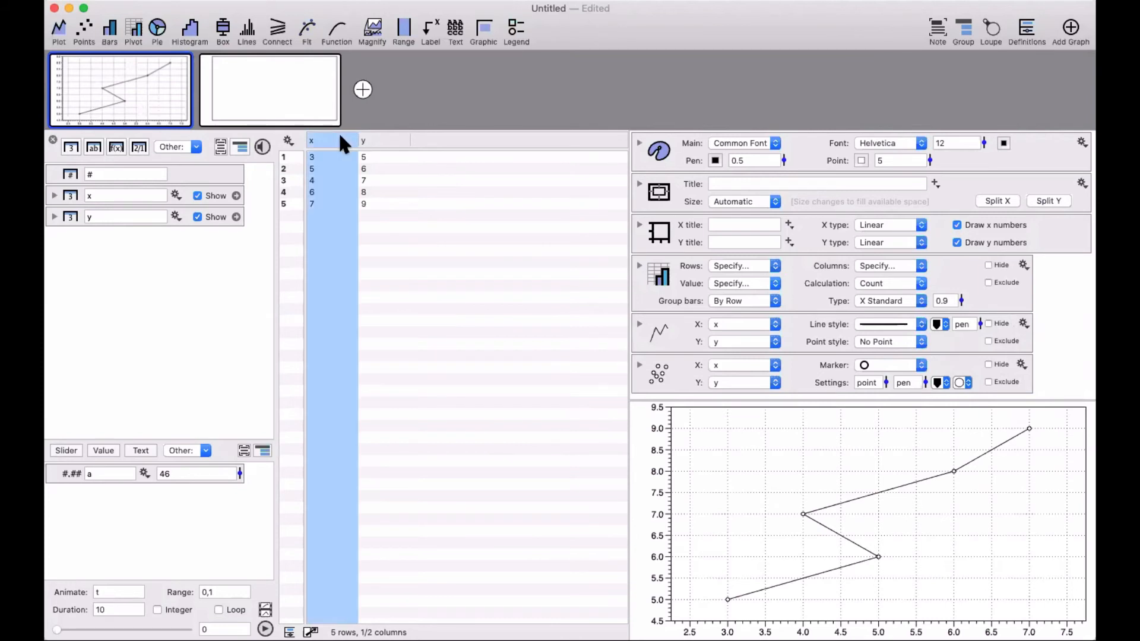
shift+click(383, 140)
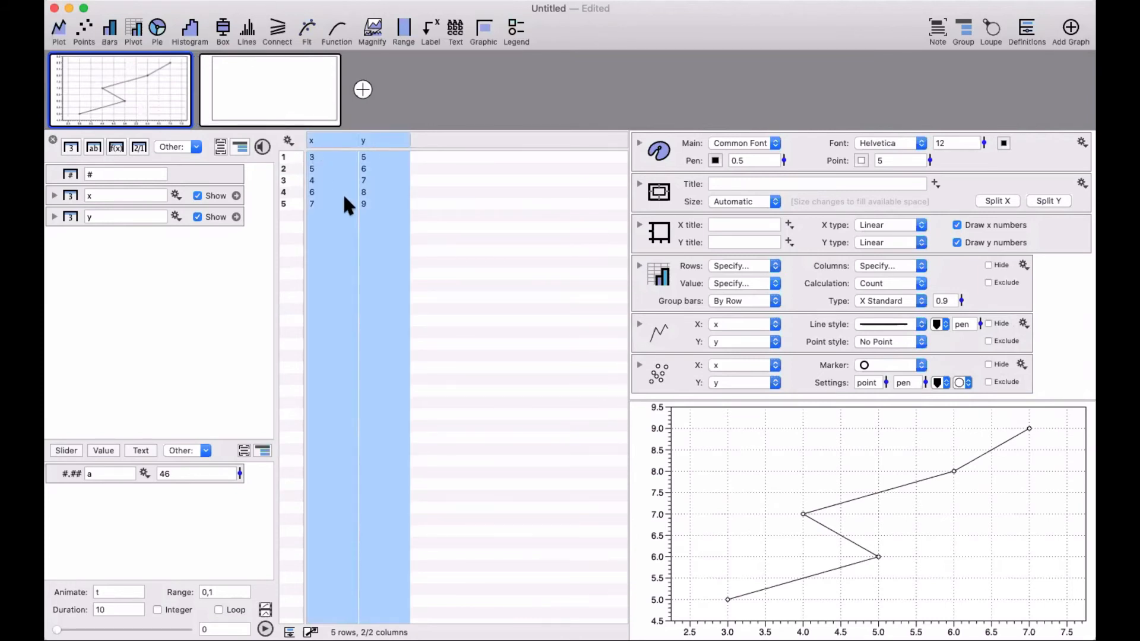
click(337, 18)
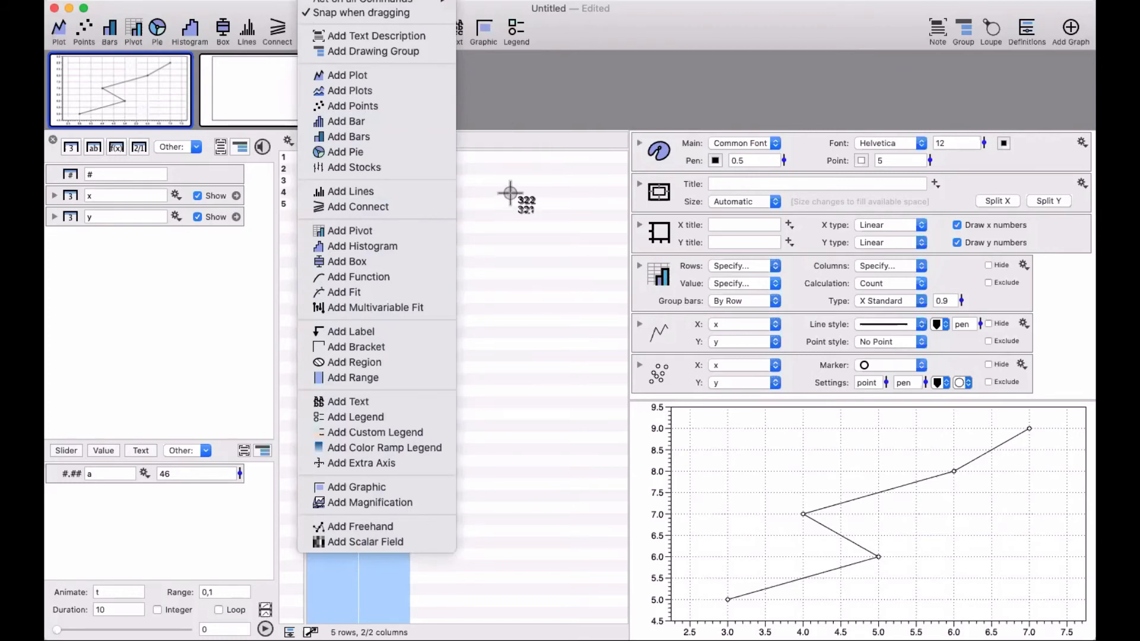
click(562, 73)
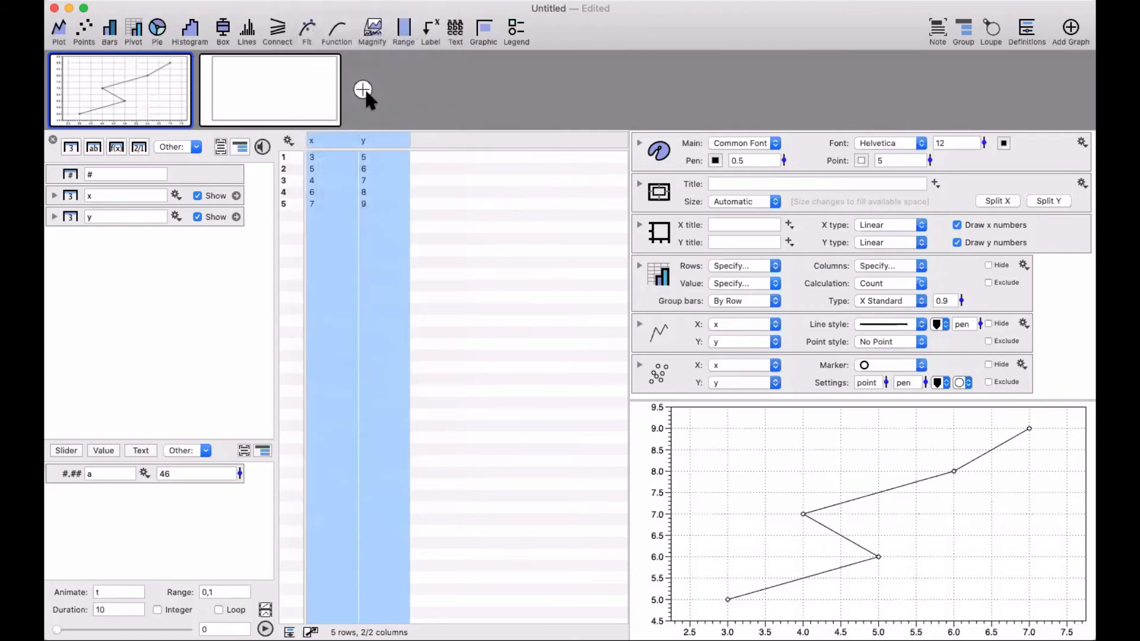
Step: Create a new For Composition graph, paste the captured menu image into it and move the image to offset 200,3
click(277, 90)
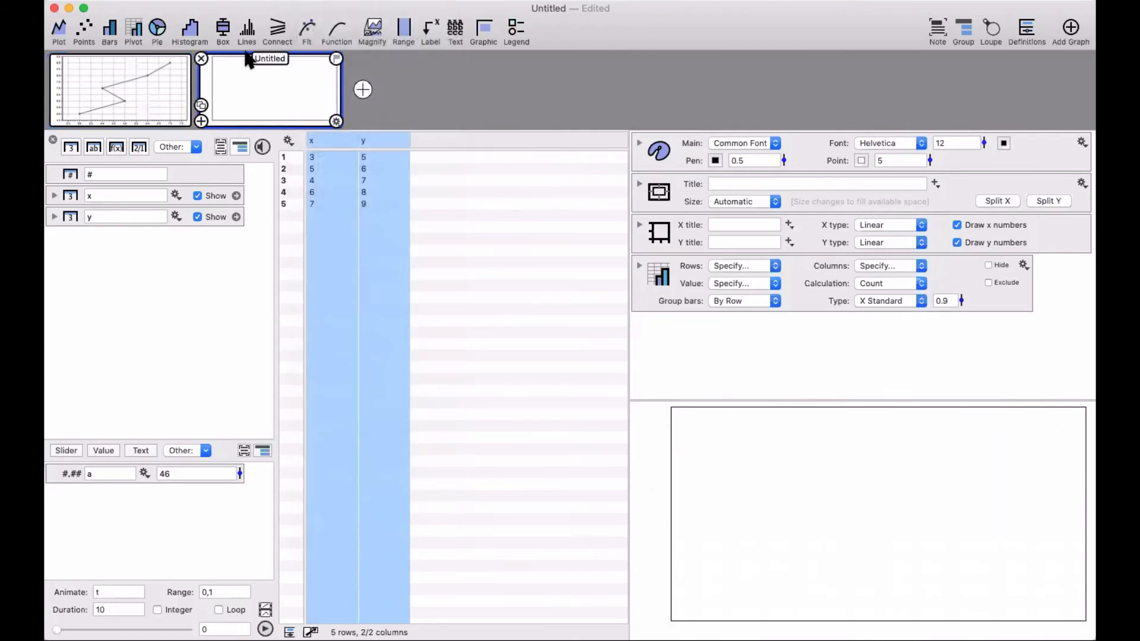
click(133, 1)
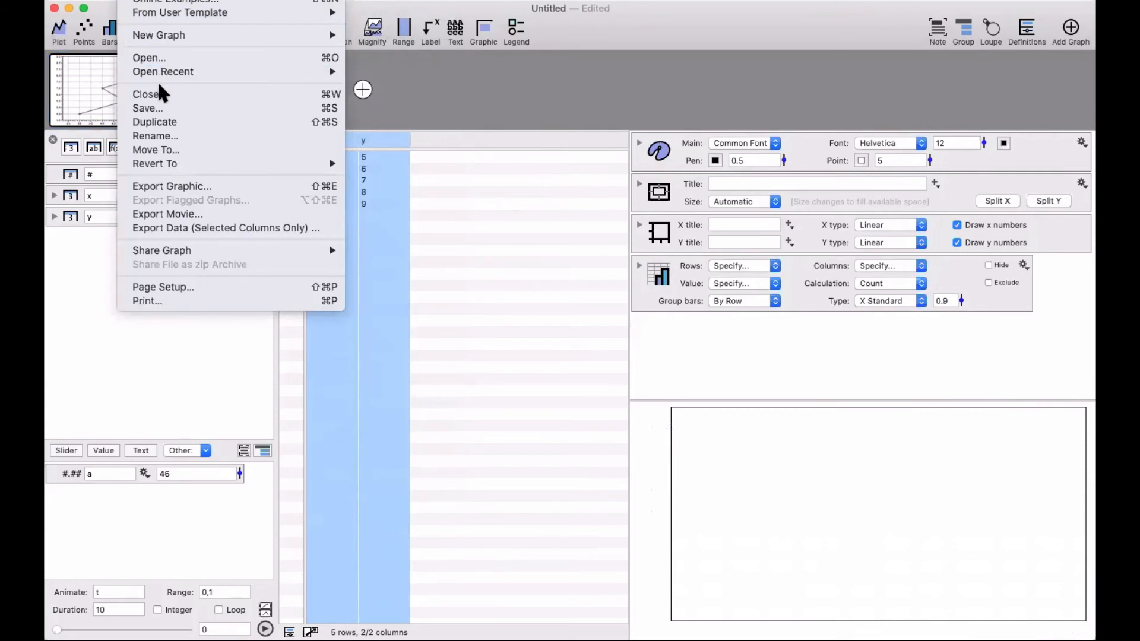
mouse_move(86, 1)
mouse_move(133, 1)
mouse_move(157, 35)
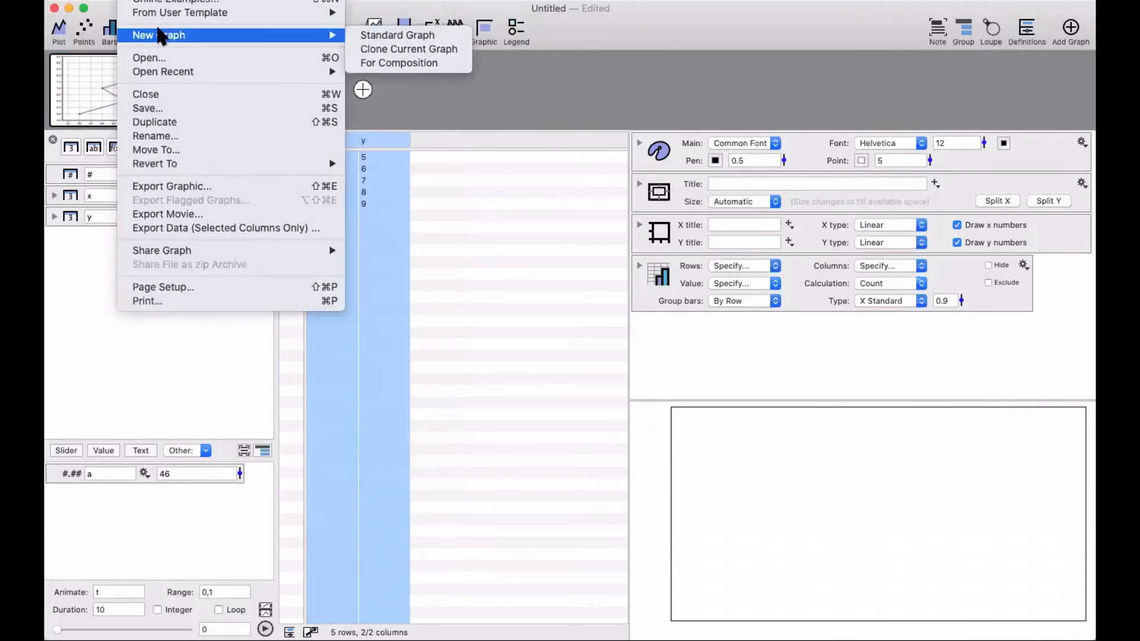
click(386, 63)
key(super+v)
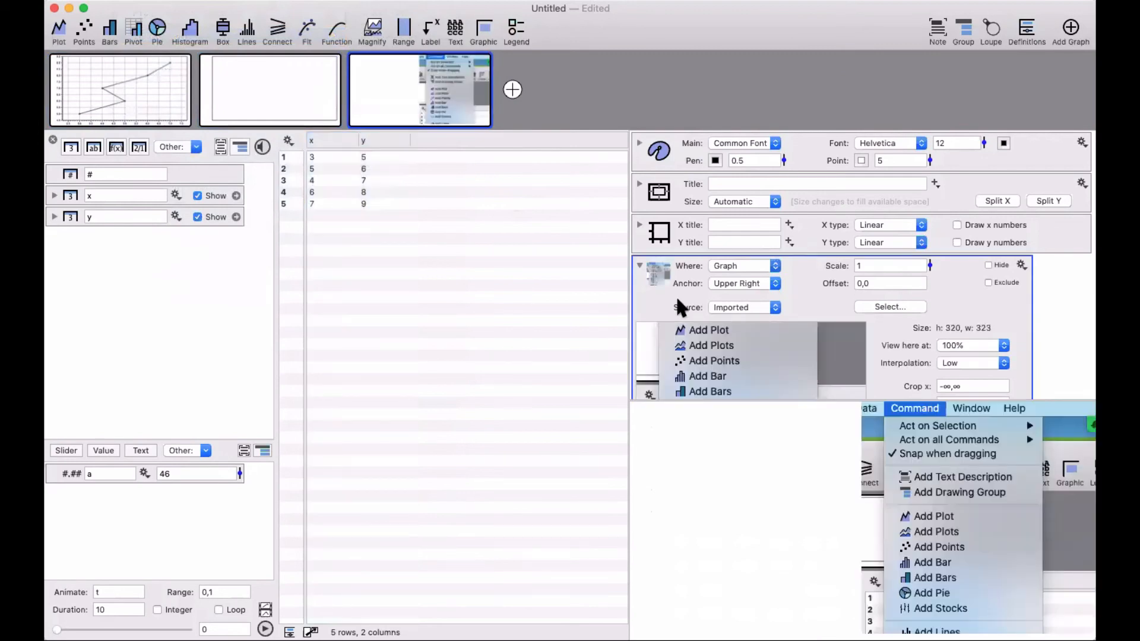
drag(1038, 507, 828, 494)
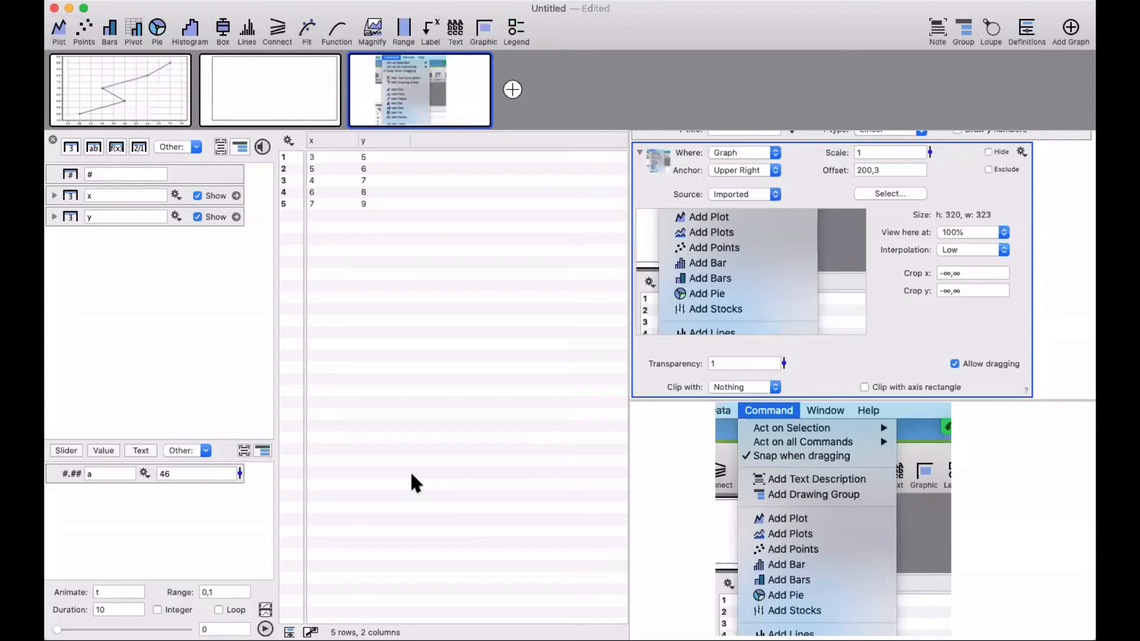
Step: Draw the x column as bars in the empty second graph
click(276, 82)
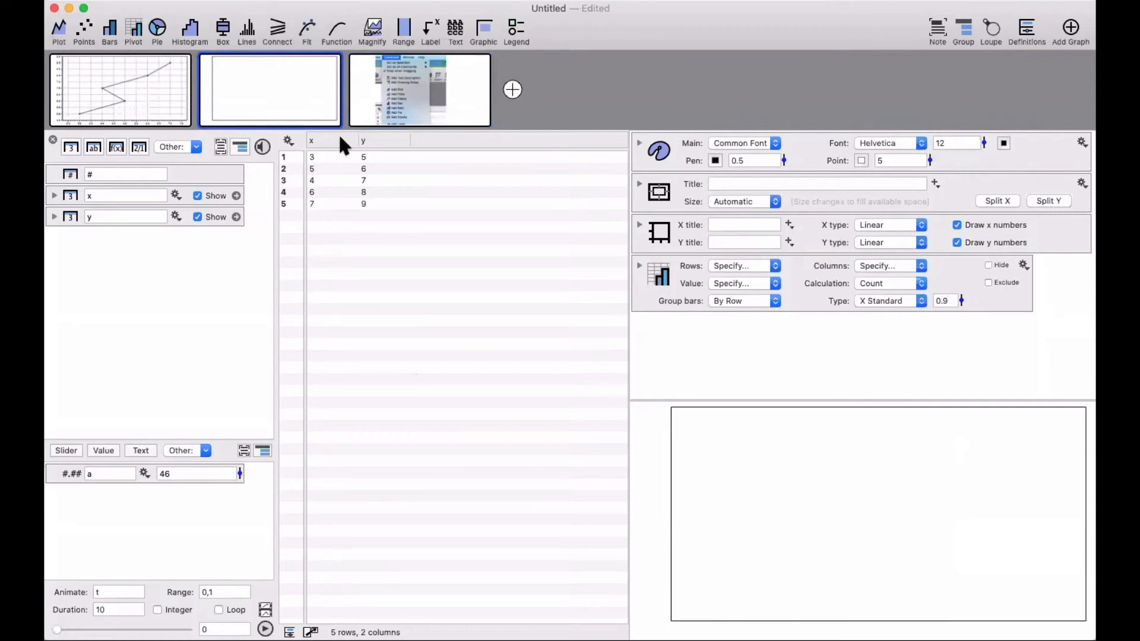
click(340, 137)
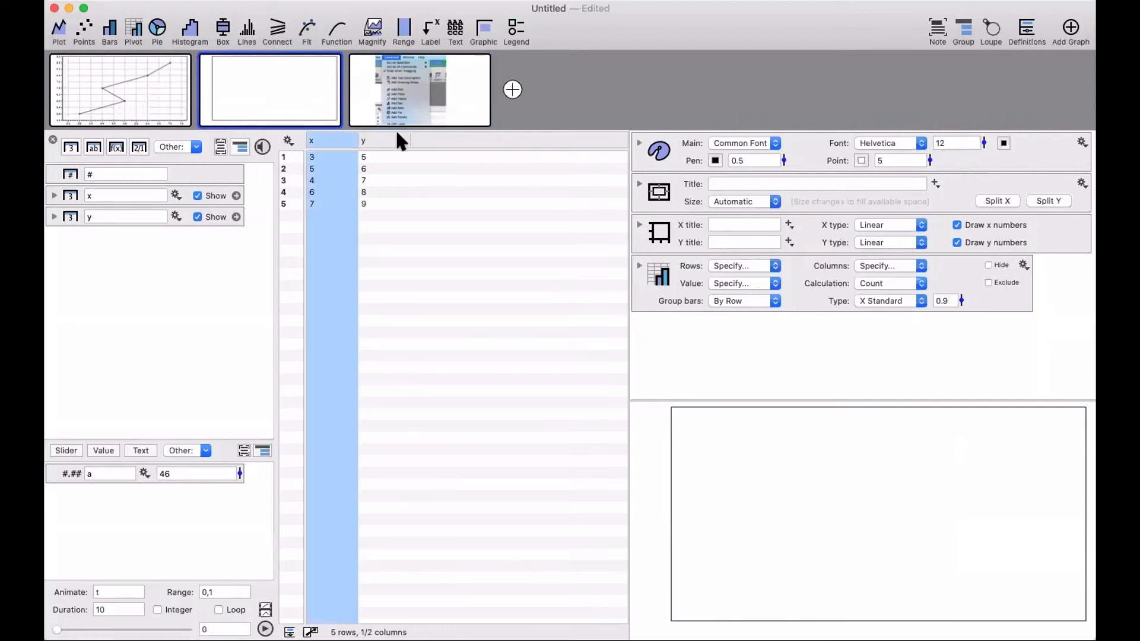
click(109, 31)
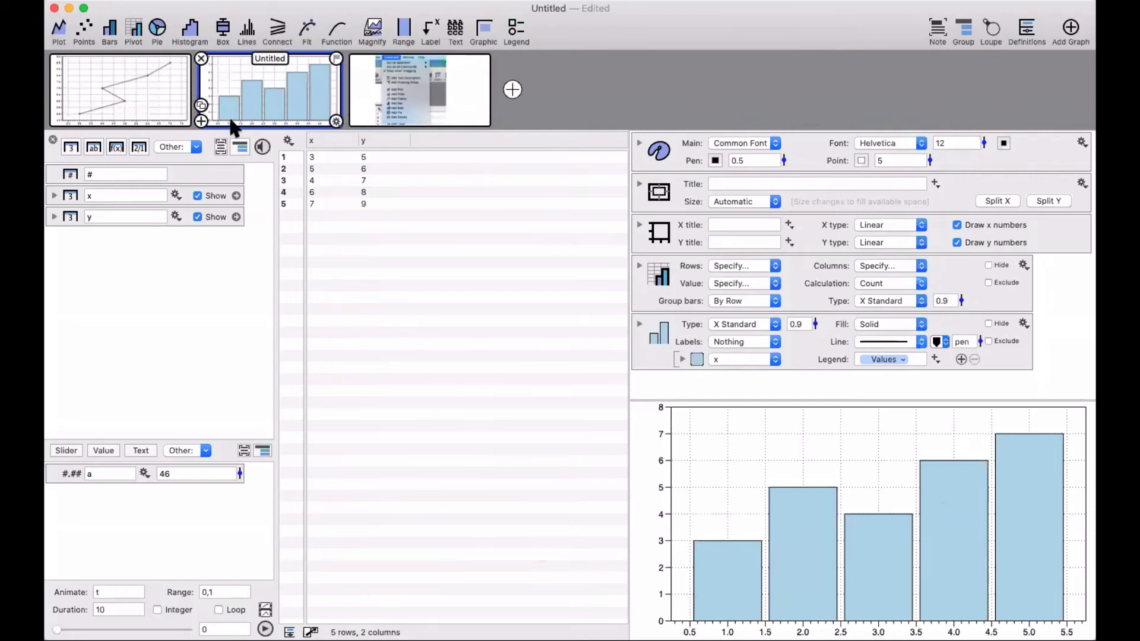
Step: Add an empty graph after the bar chart and convert the x column to a text column
click(202, 121)
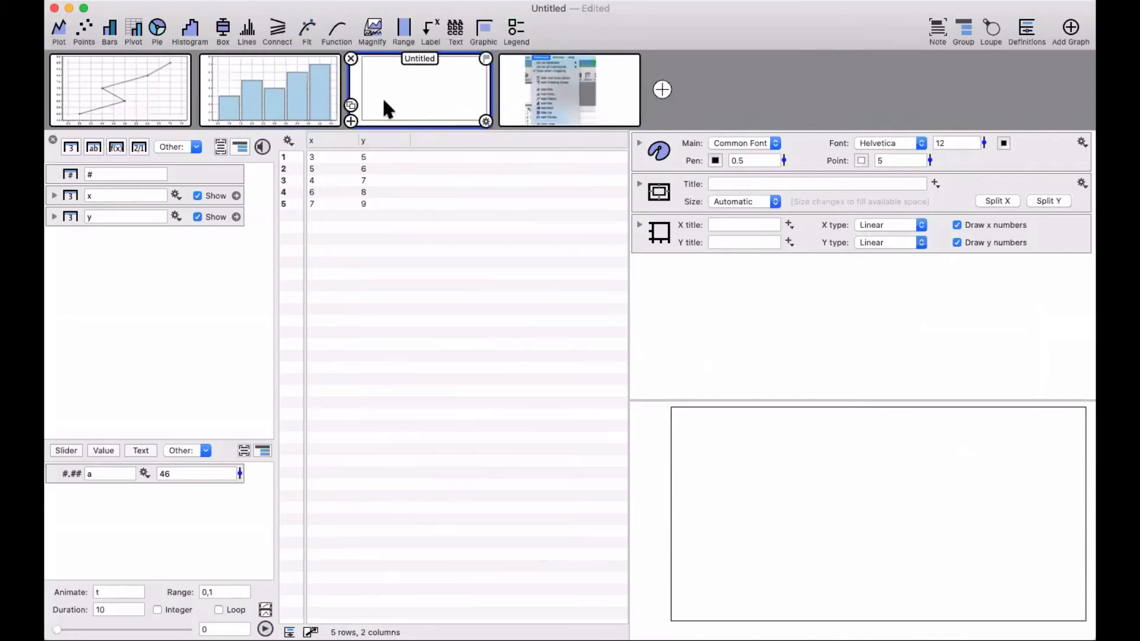
click(325, 139)
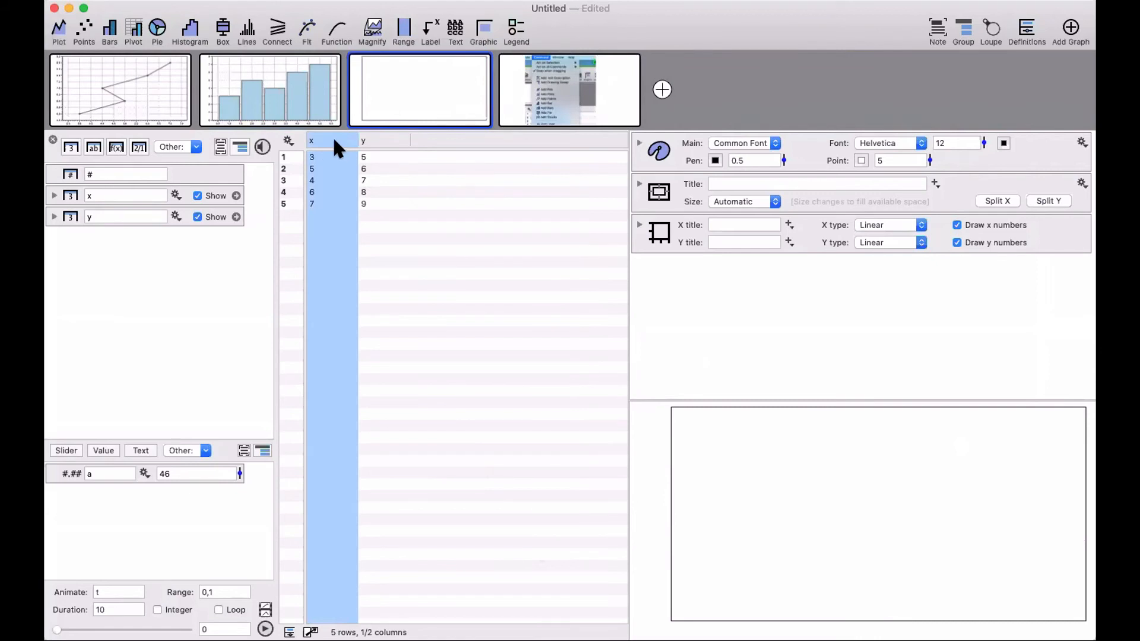
right_click(335, 145)
click(351, 156)
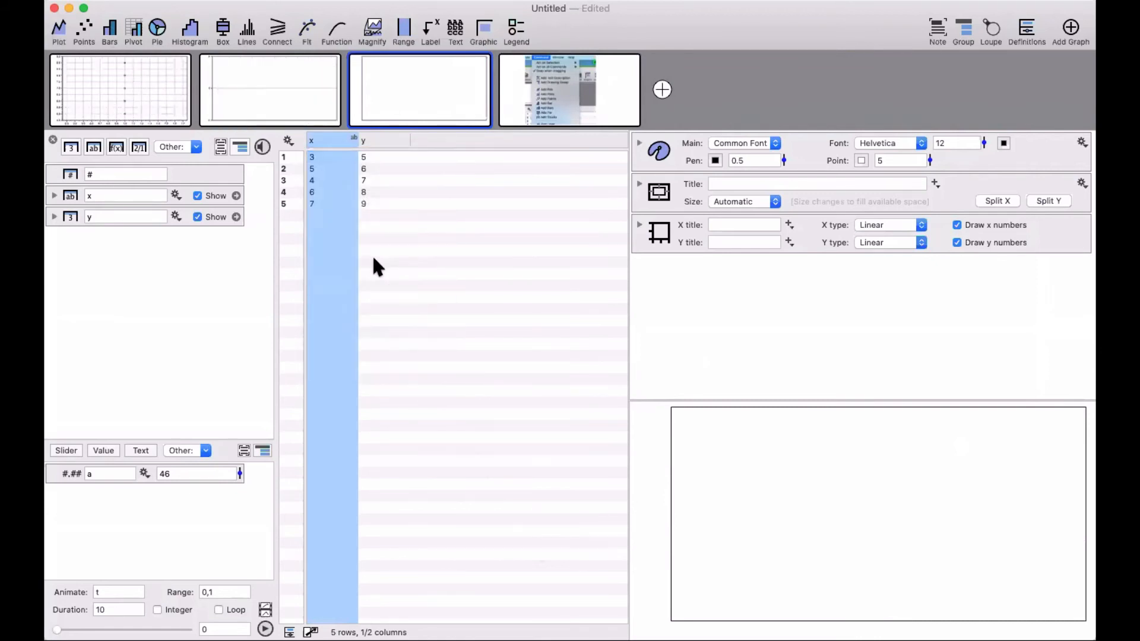
Step: Delete the second graph's Bars command and add one that draws y as bars labelled by the x column
click(255, 95)
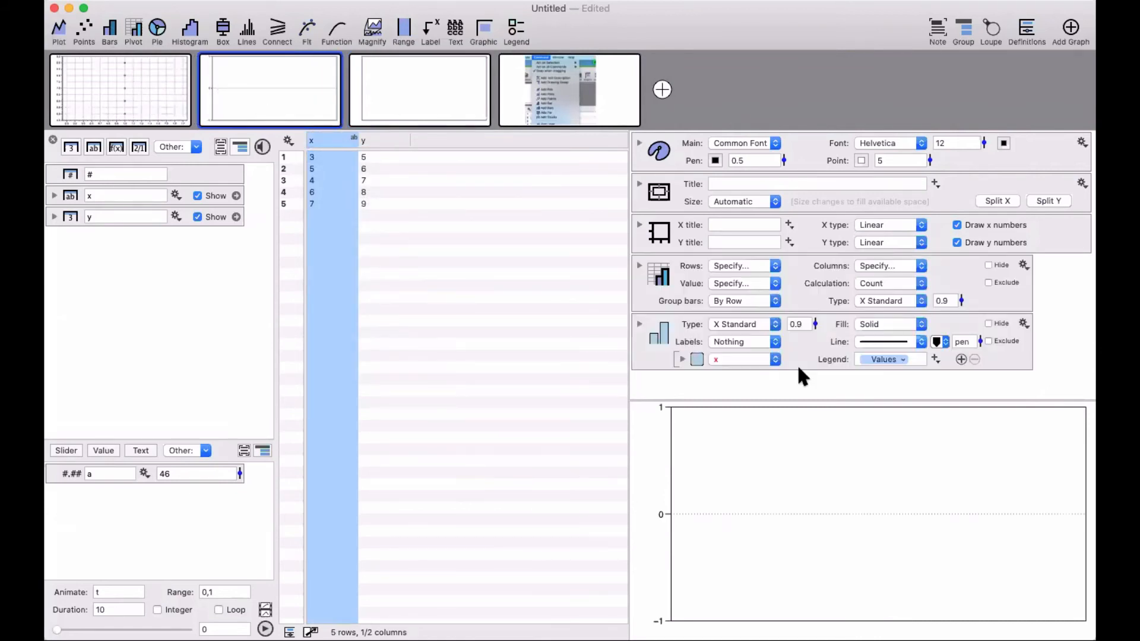
click(663, 349)
key(BackSpace)
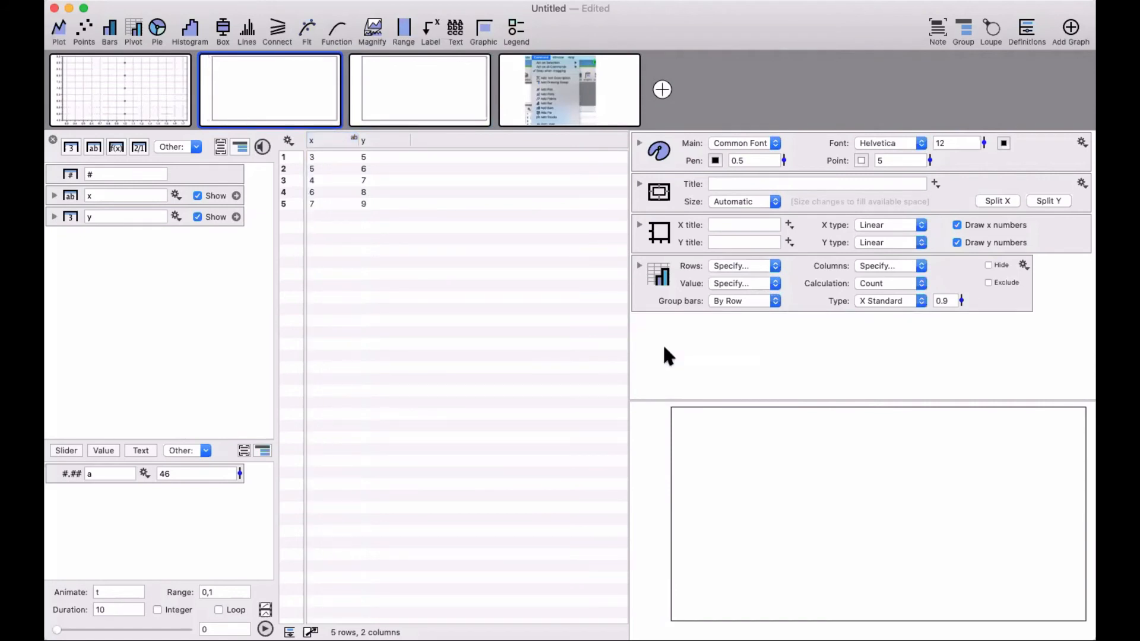
click(336, 145)
shift+click(380, 143)
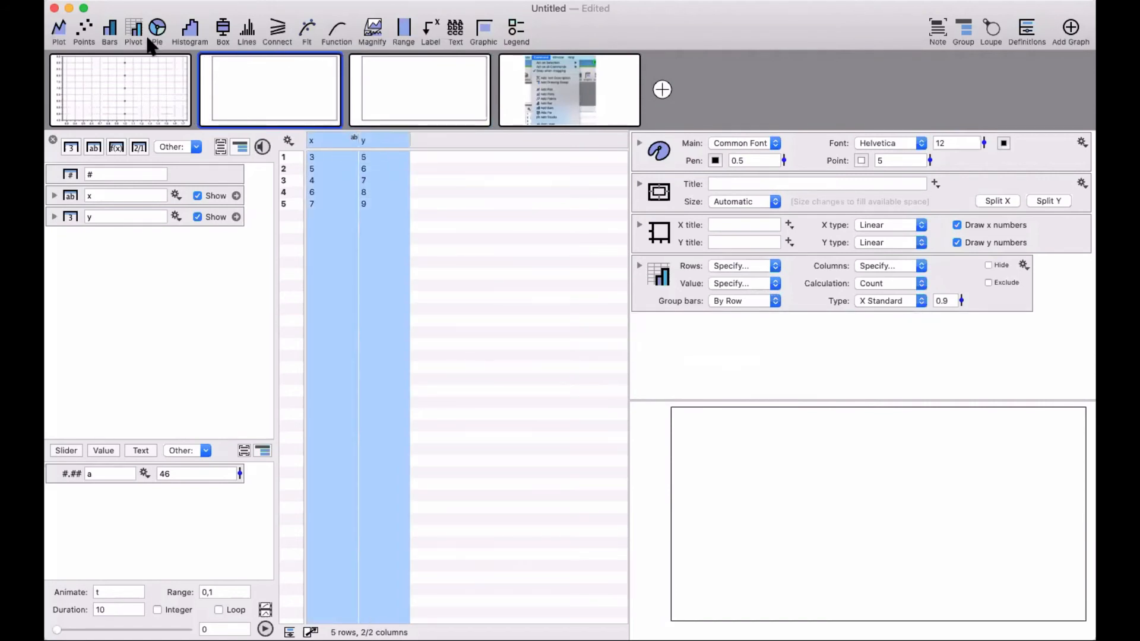
click(111, 30)
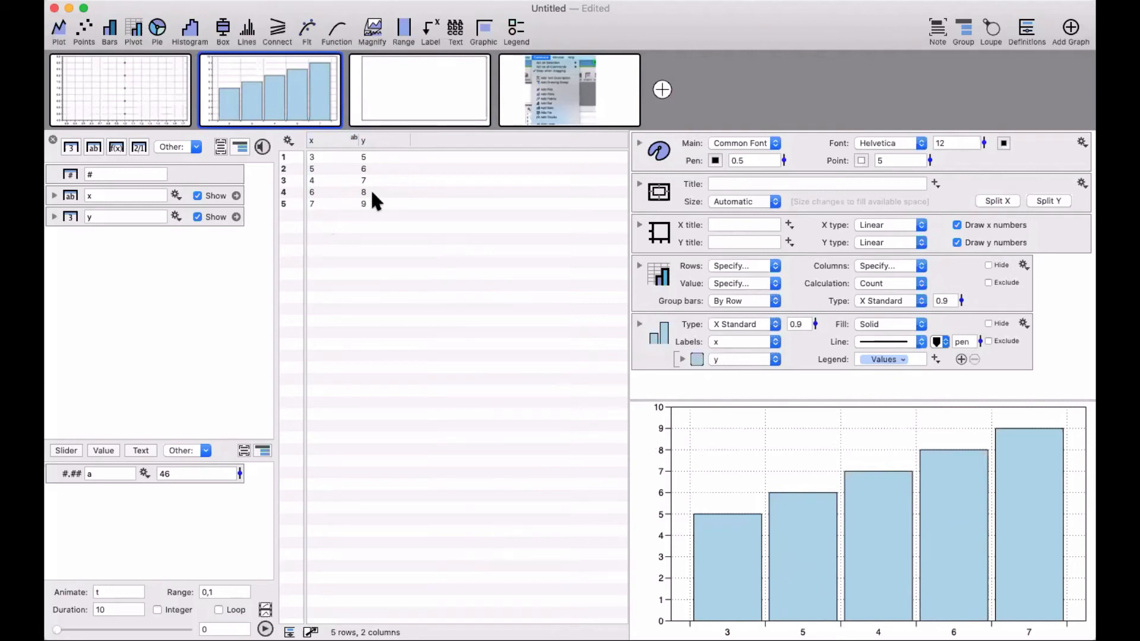
Step: Convert the x column back to a number column
double_click(338, 136)
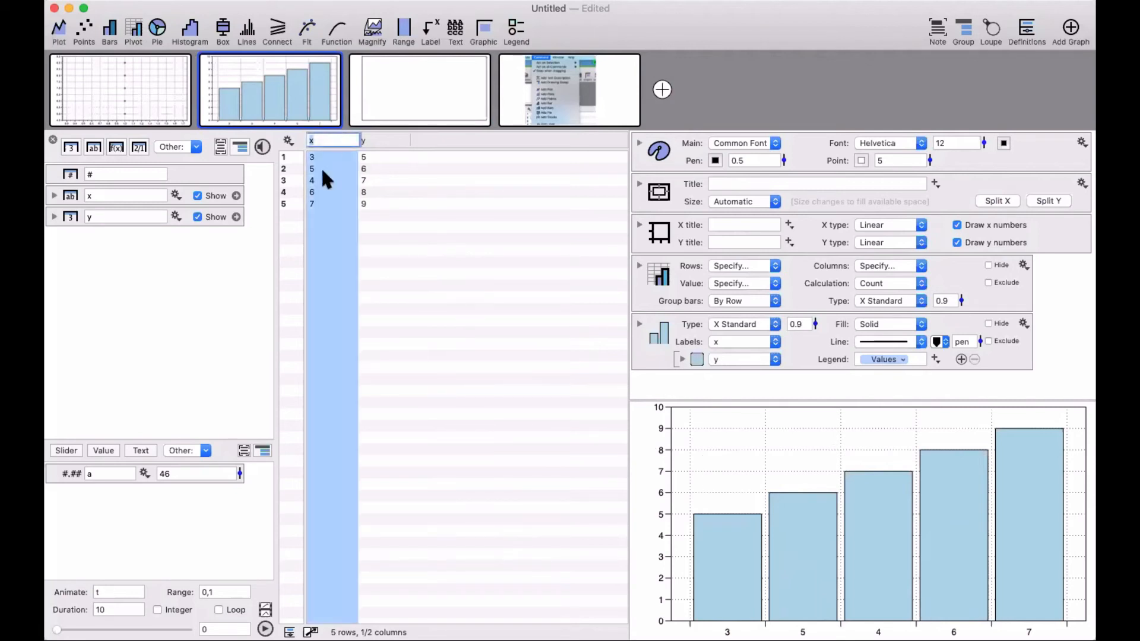
click(320, 203)
click(319, 141)
right_click(330, 140)
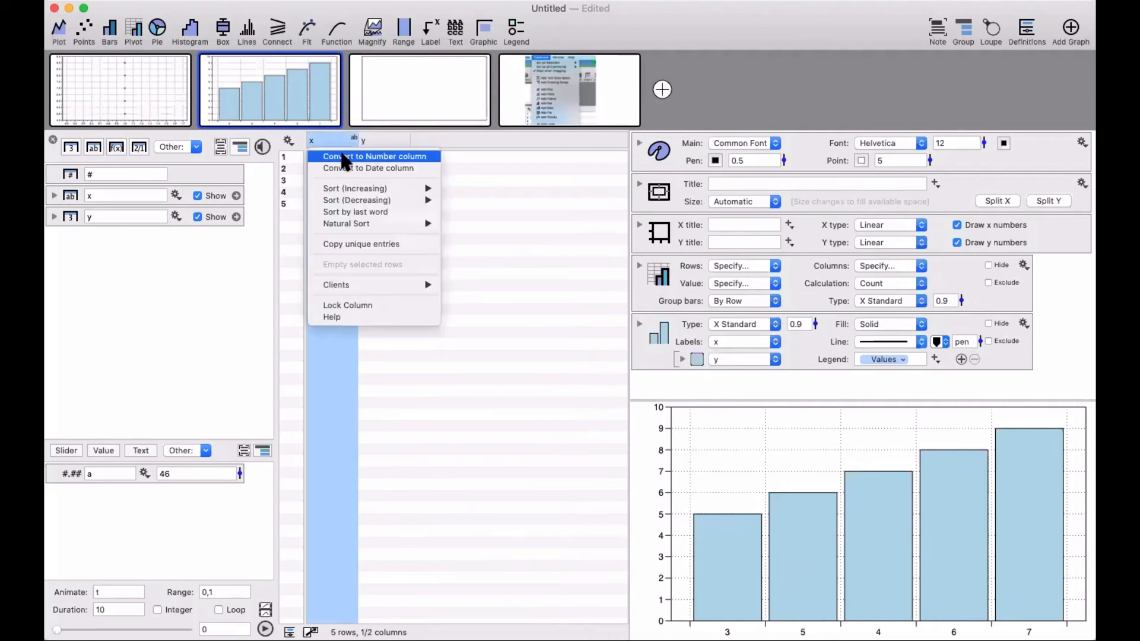
click(328, 156)
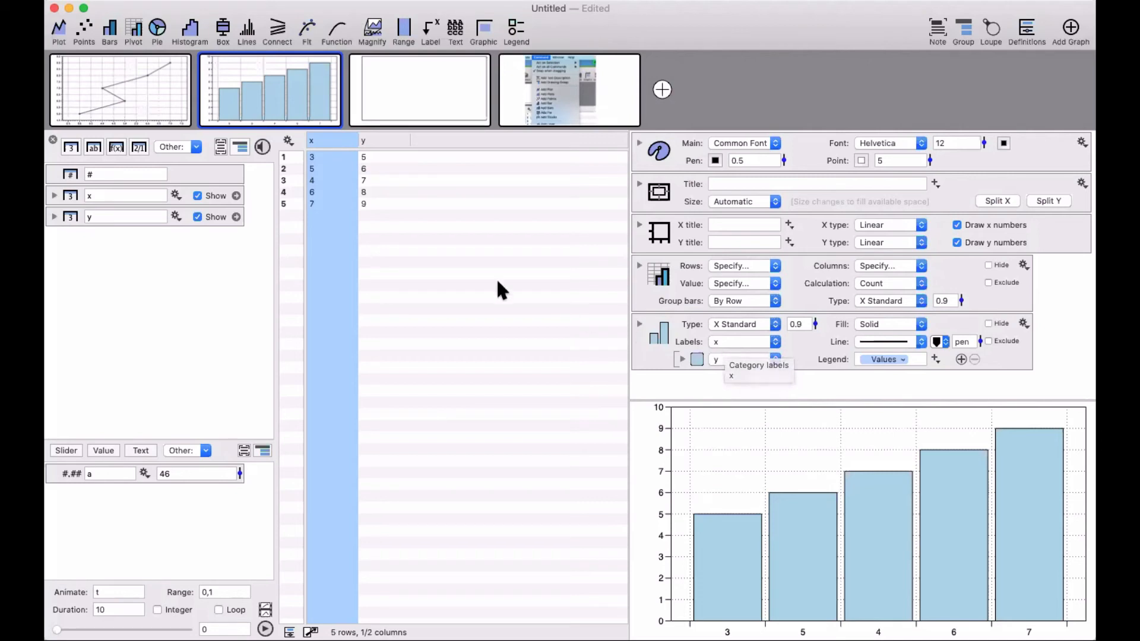
Step: Change the first entry of the x column to the expression 3+1
double_click(326, 156)
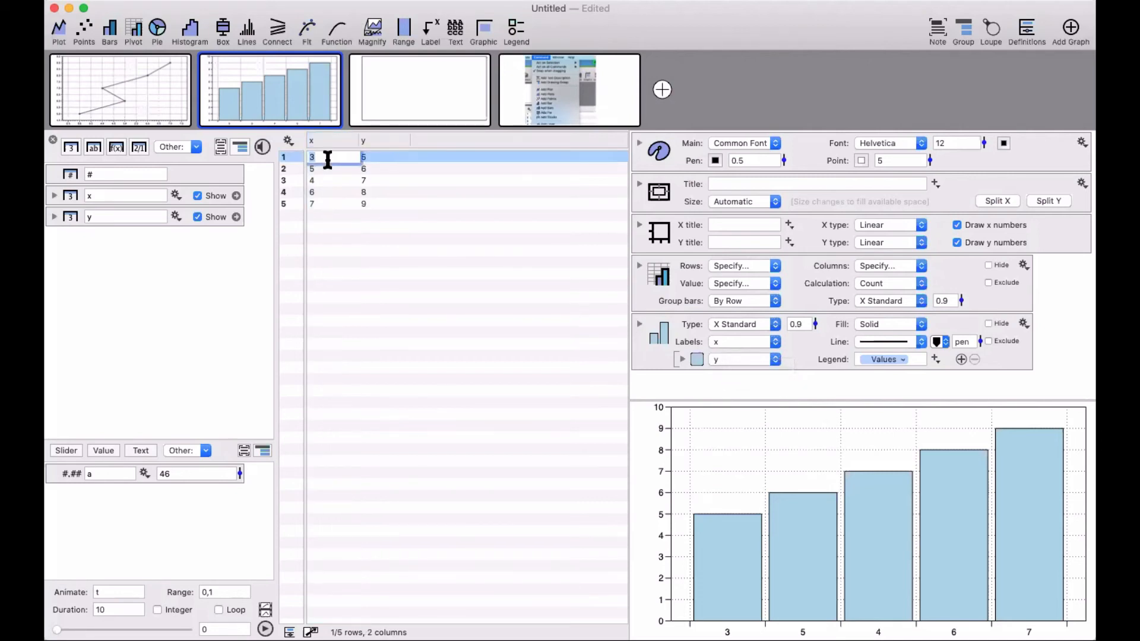
click(326, 157)
text(+1)
key(Return)
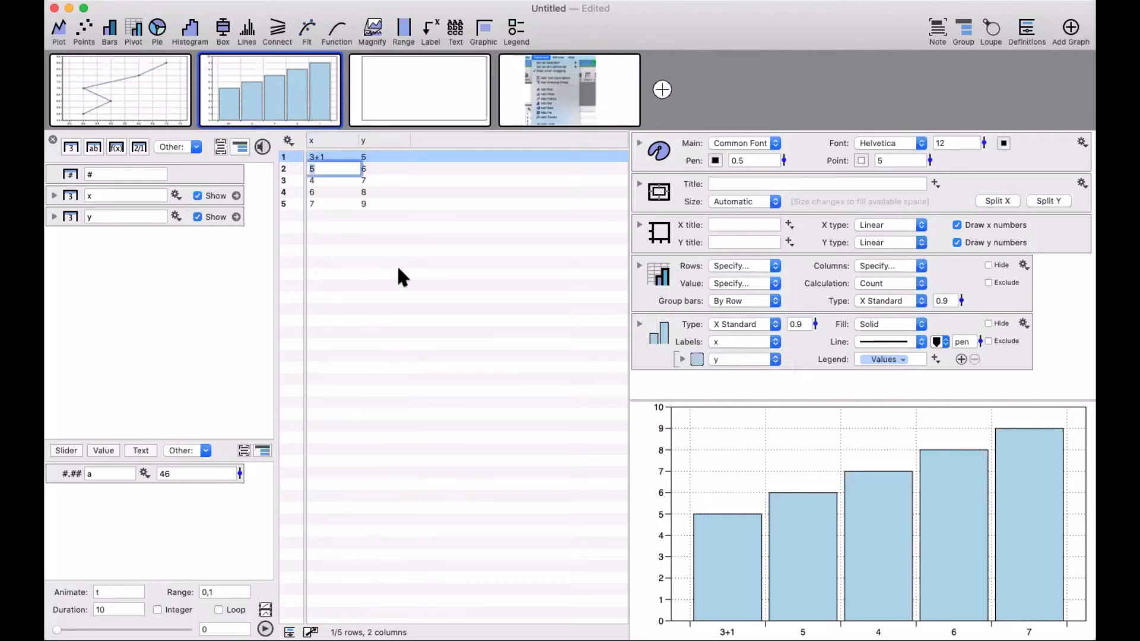
click(399, 275)
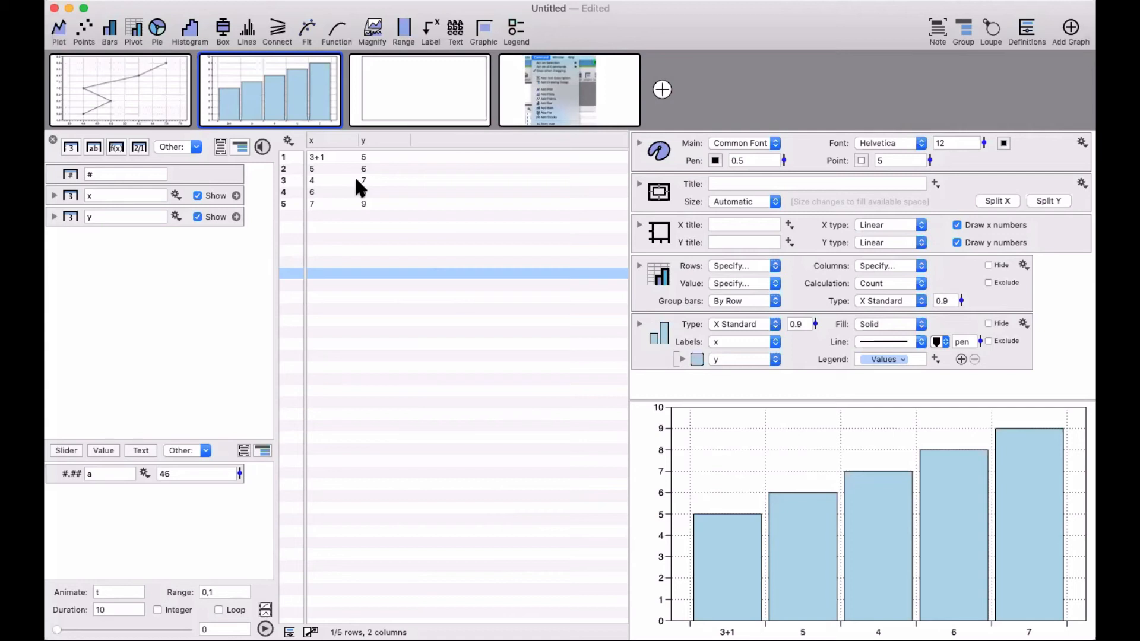
Step: Add a Bar command to the empty third graph and use the y column as its value
click(547, 89)
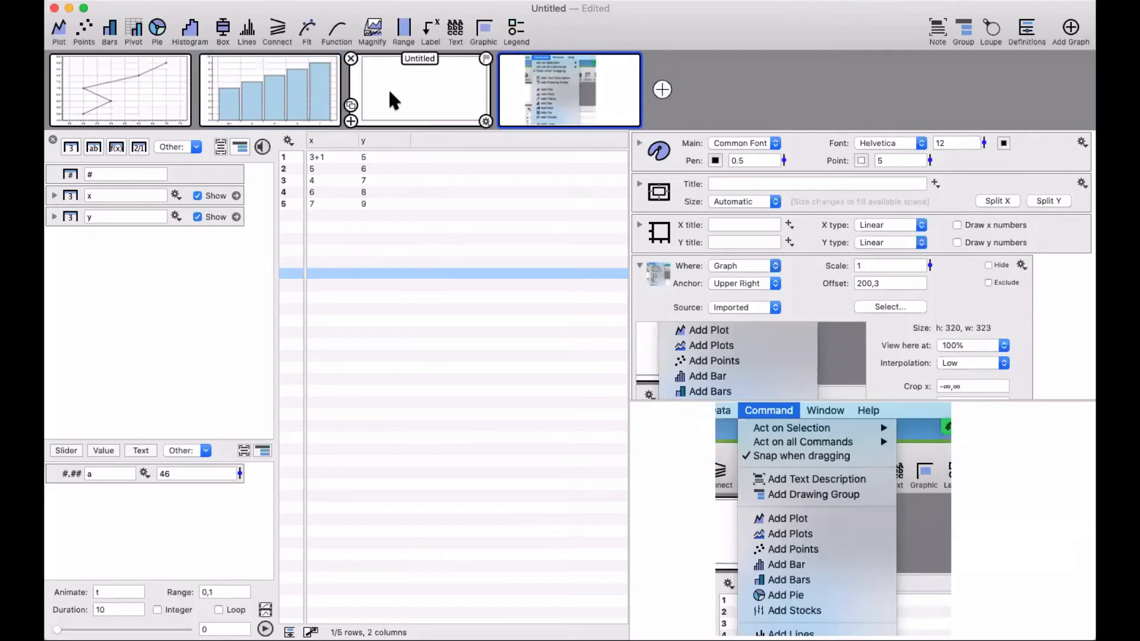
click(407, 90)
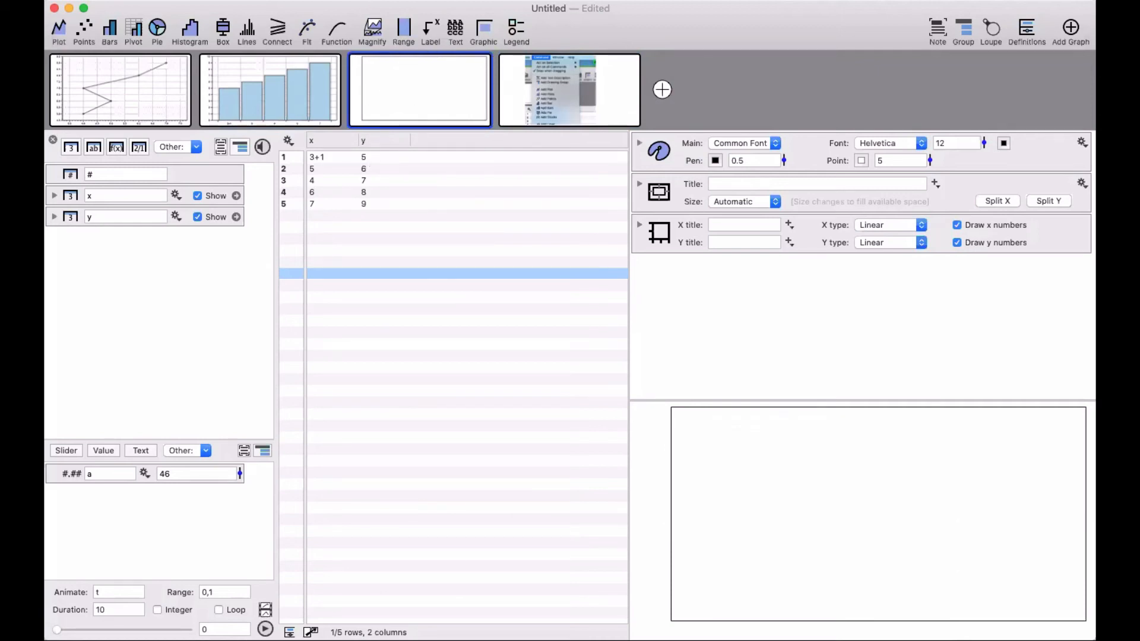
click(324, 1)
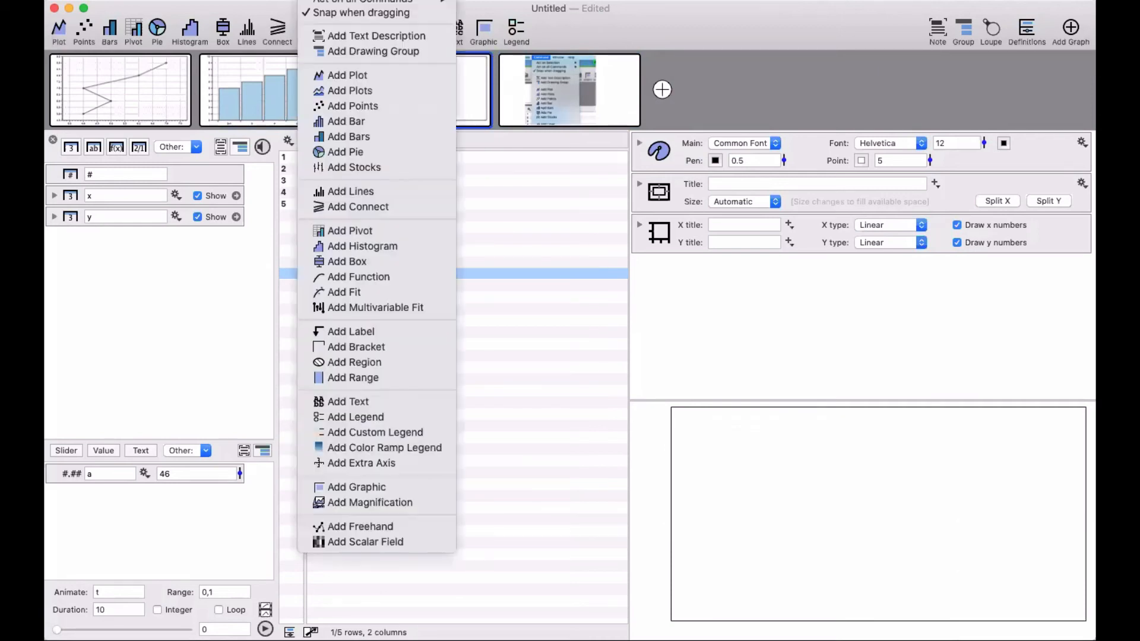
click(355, 122)
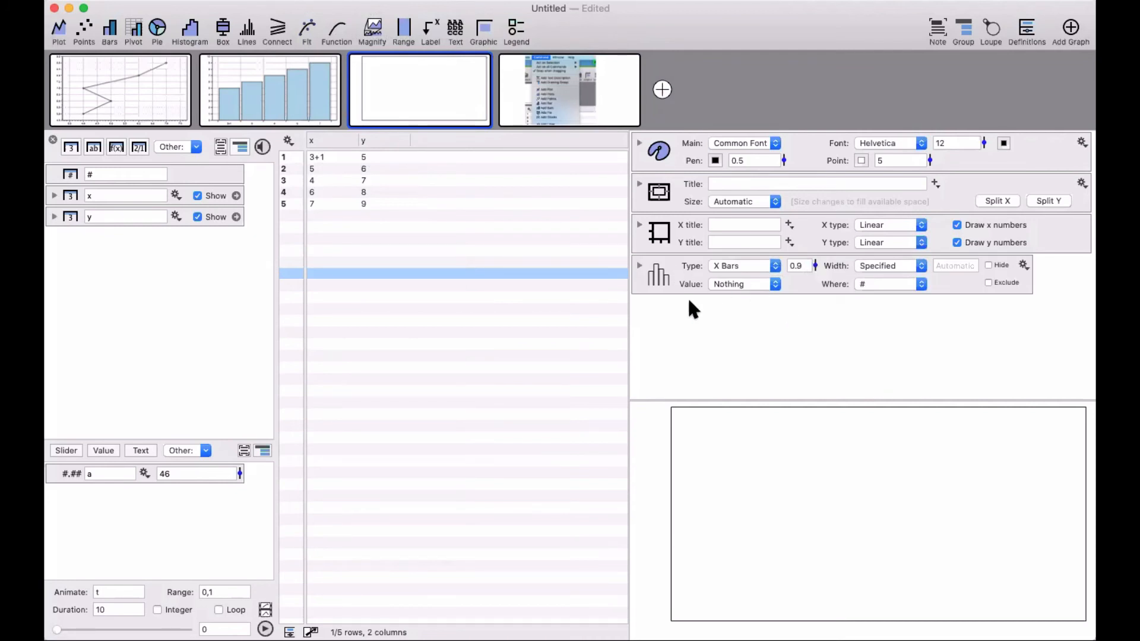
click(380, 141)
click(732, 286)
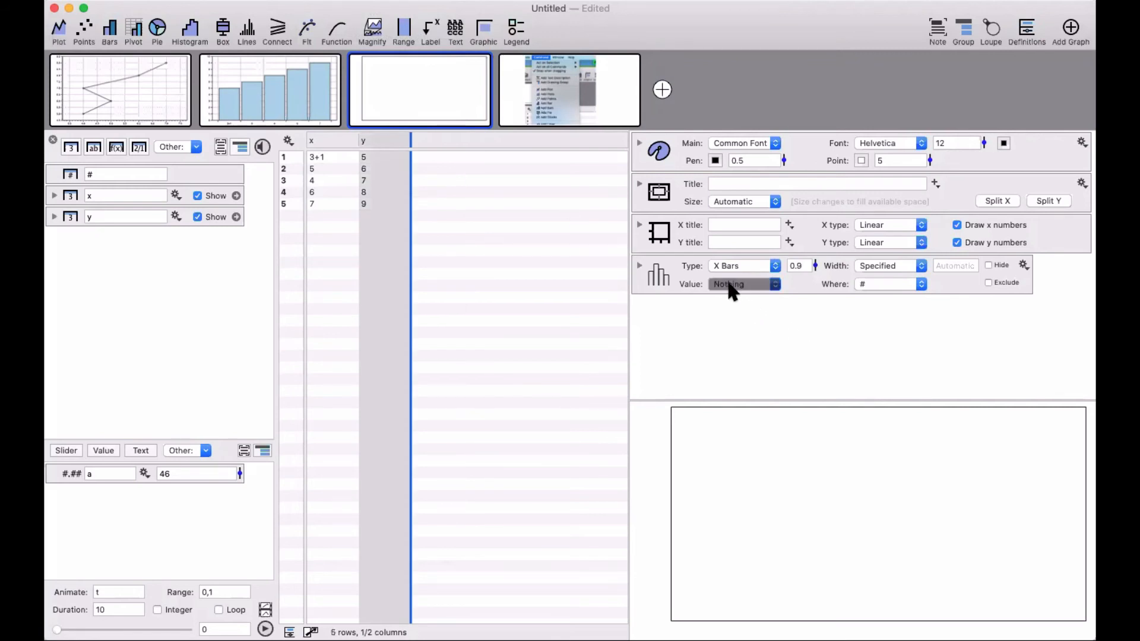
click(729, 279)
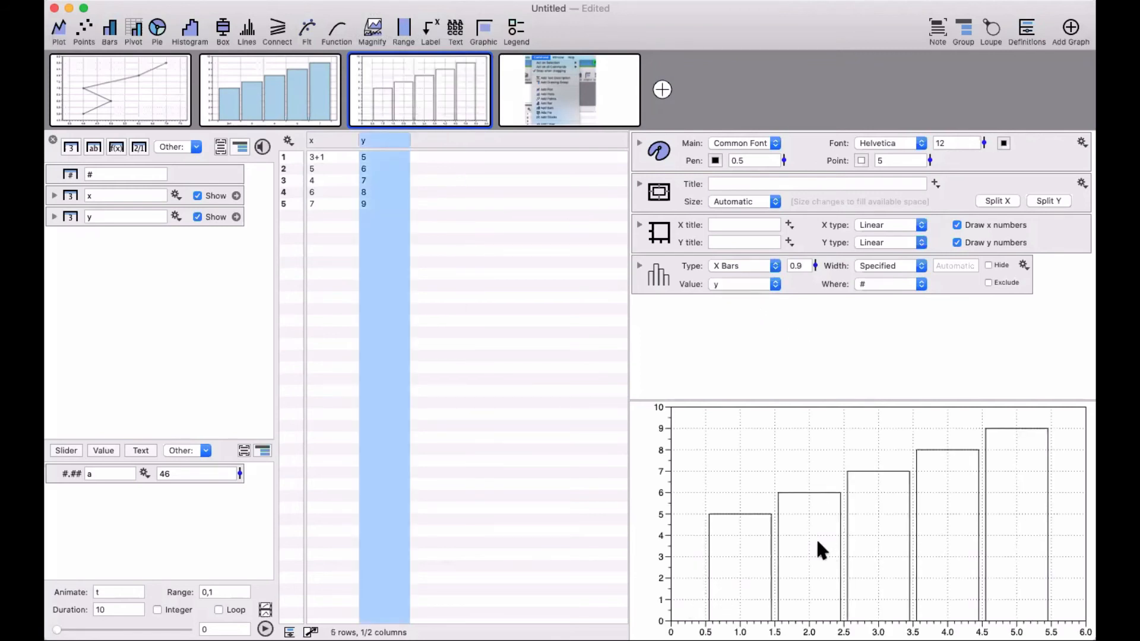
Step: Position the Bar command's bars by the x column
click(878, 285)
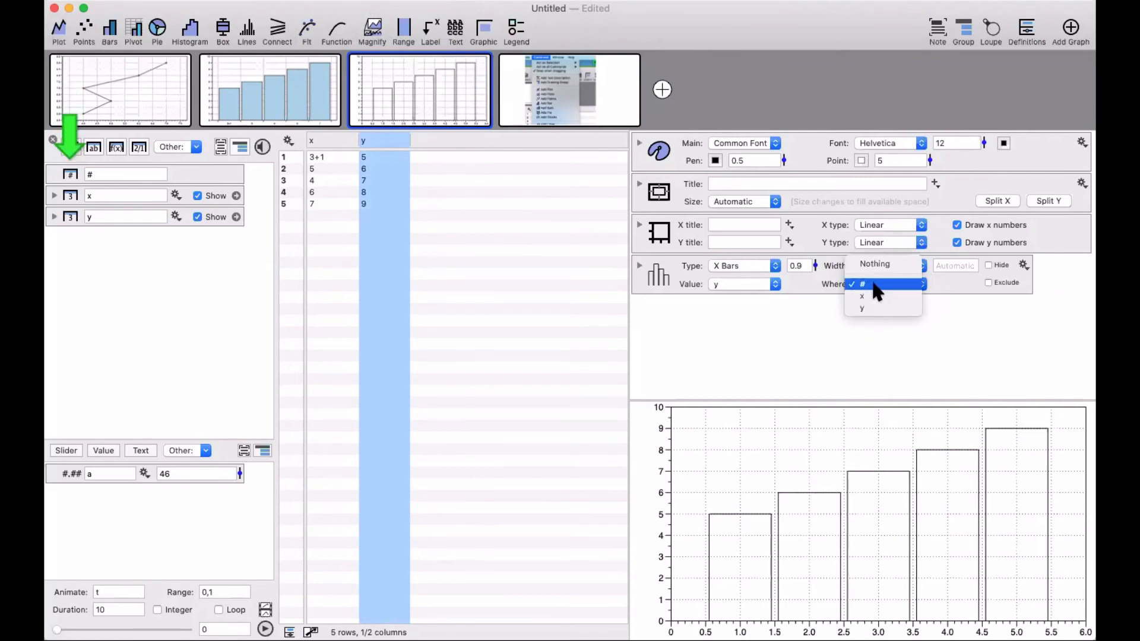
click(874, 290)
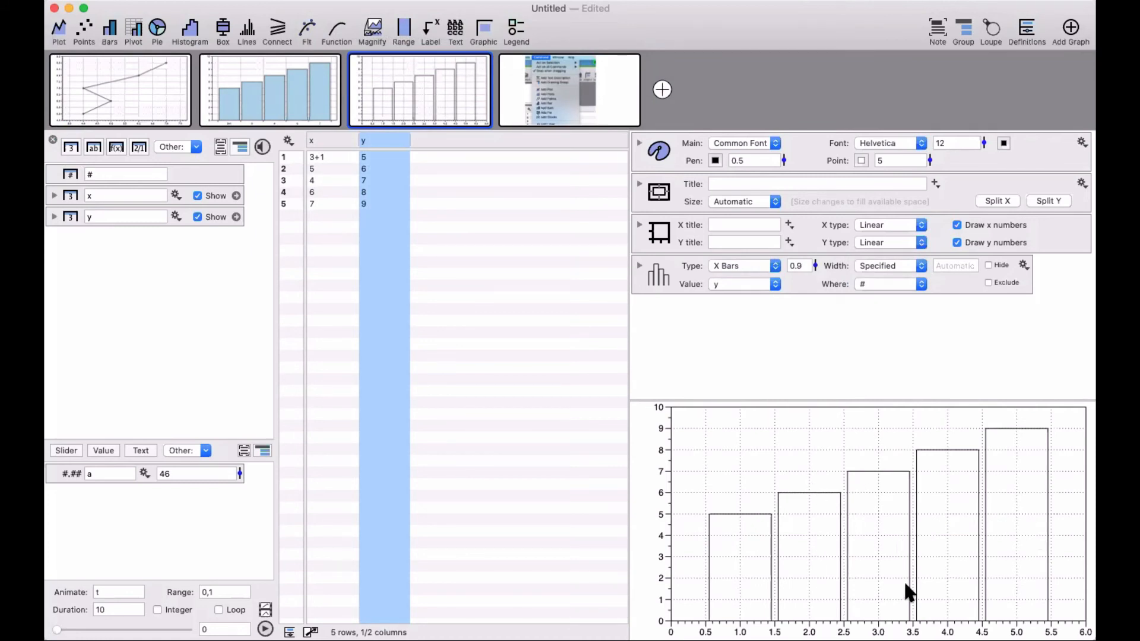
click(887, 295)
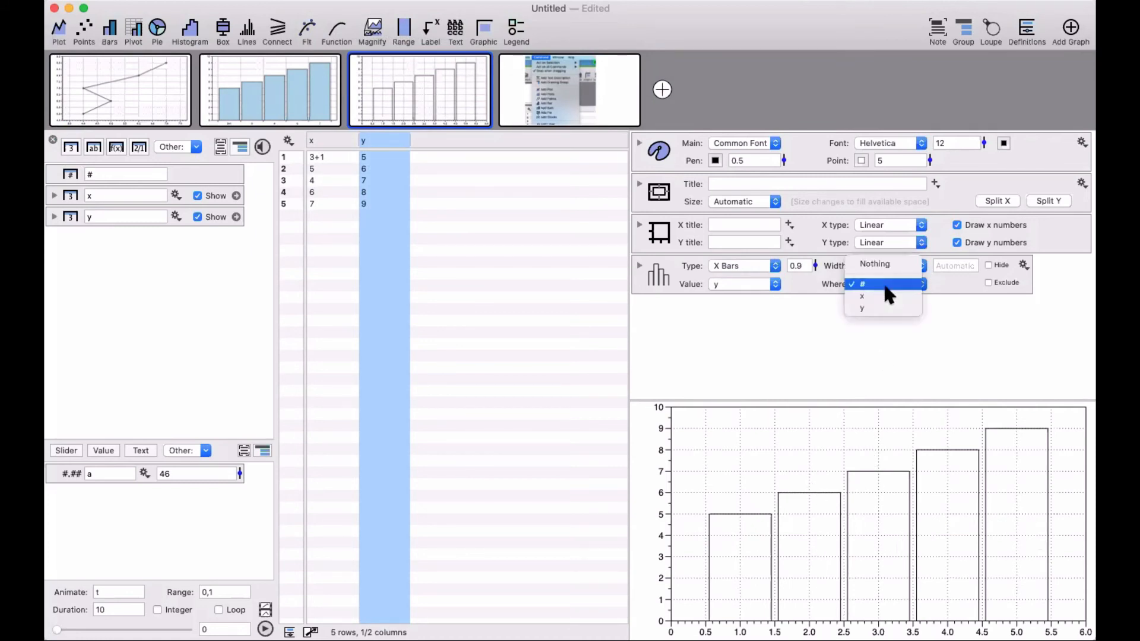
click(886, 297)
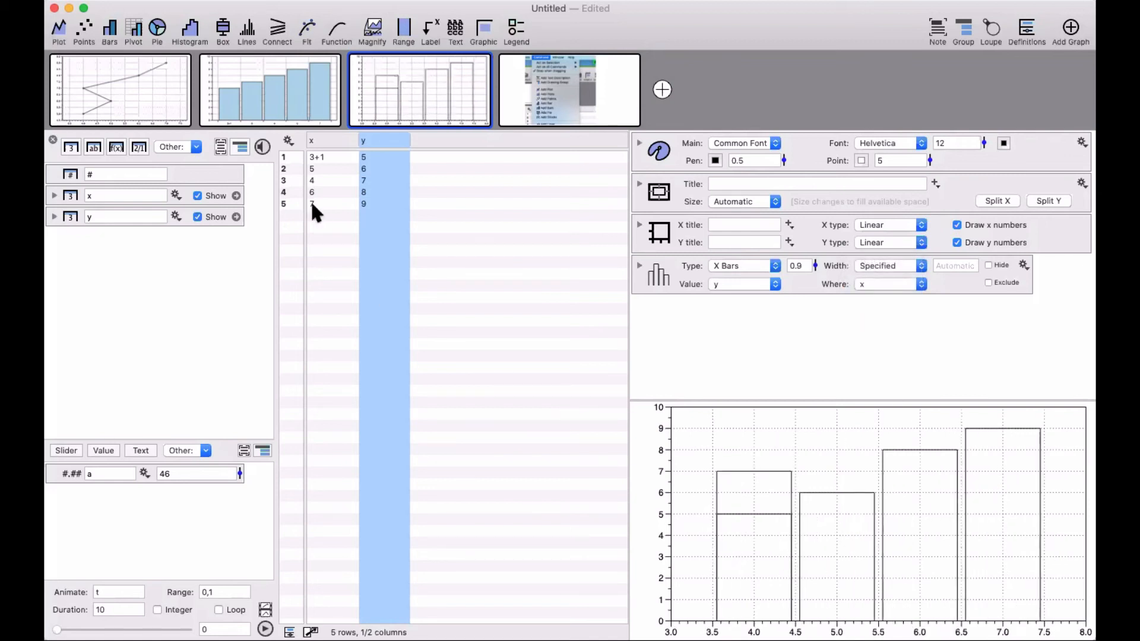
Step: Change the first entry of the x column to 0
double_click(320, 157)
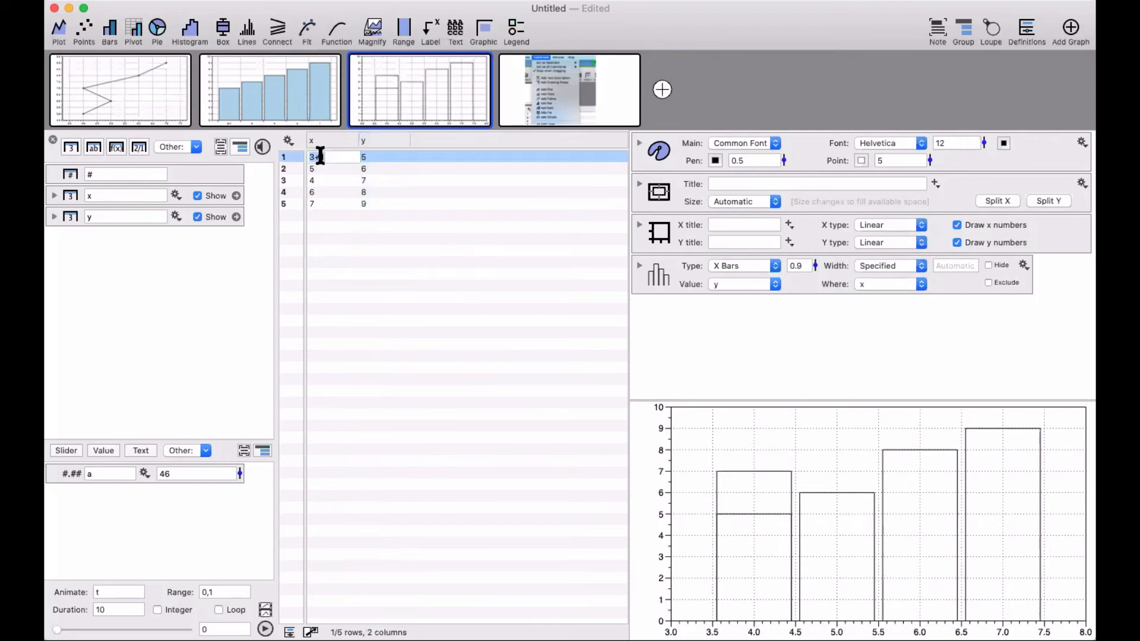
text(0)
key(Return)
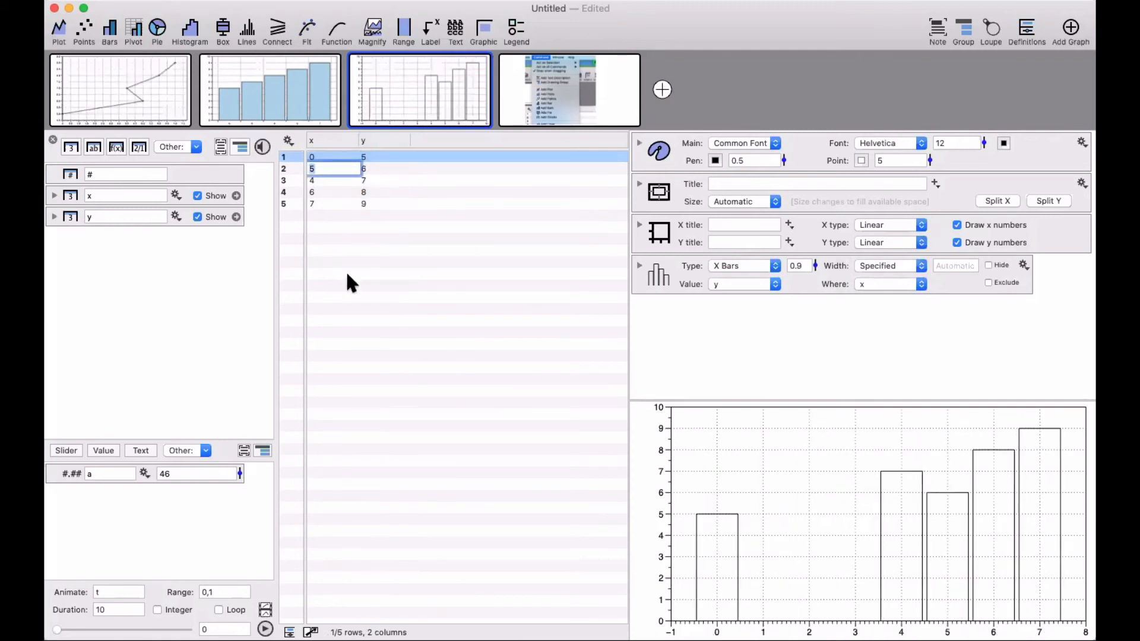
click(347, 273)
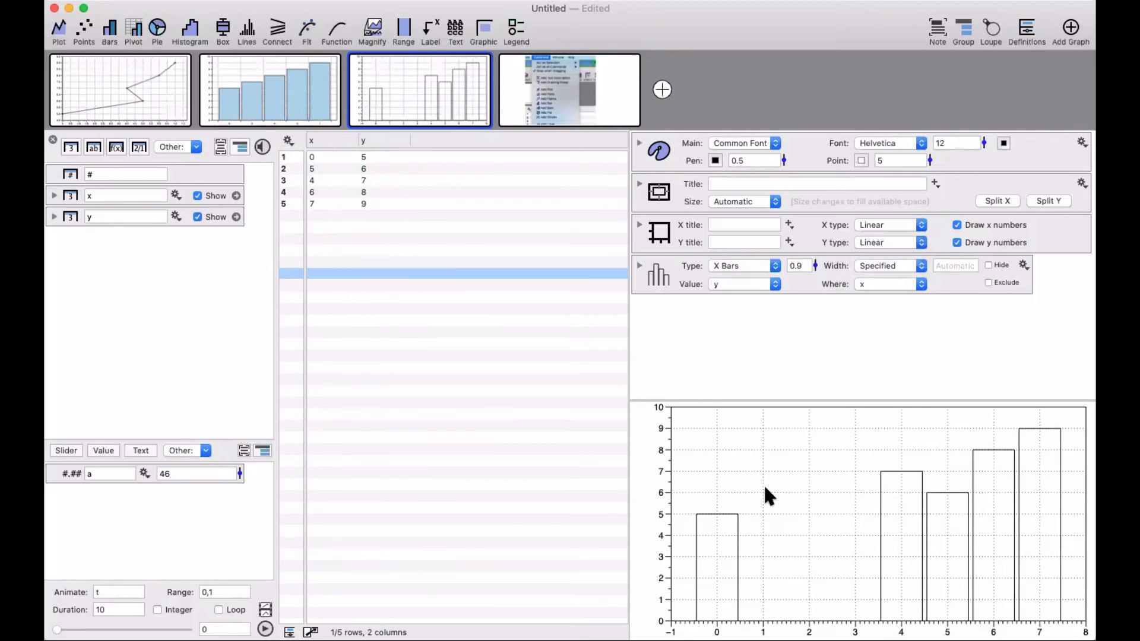
Step: Show the Bar command's detailed settings, then return to the second graph to compare its Bars command
click(640, 268)
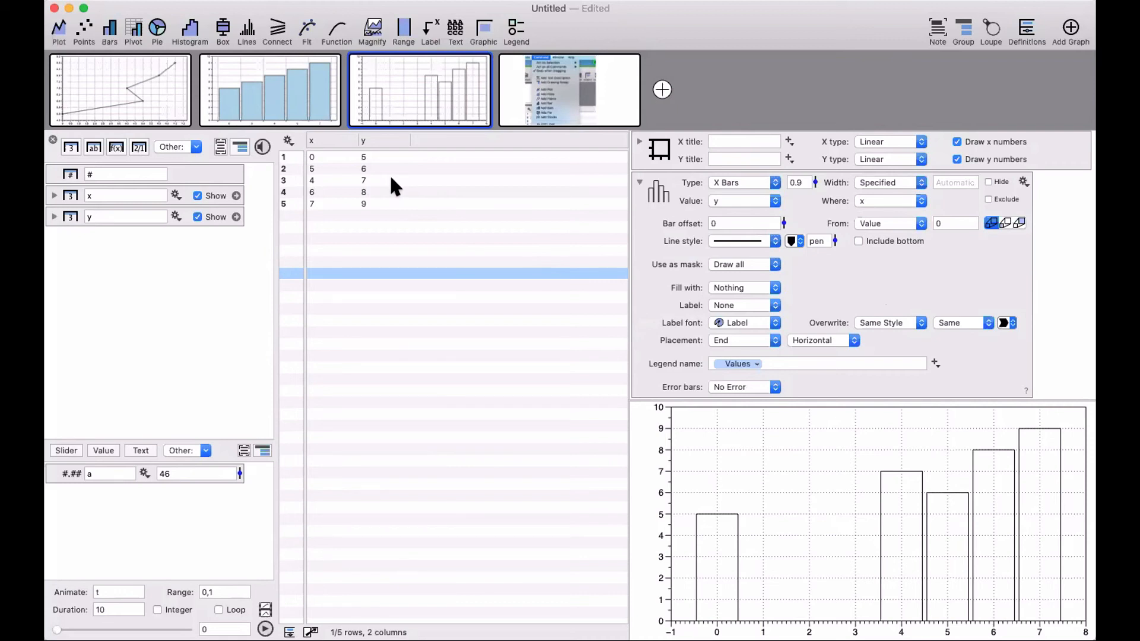
click(295, 87)
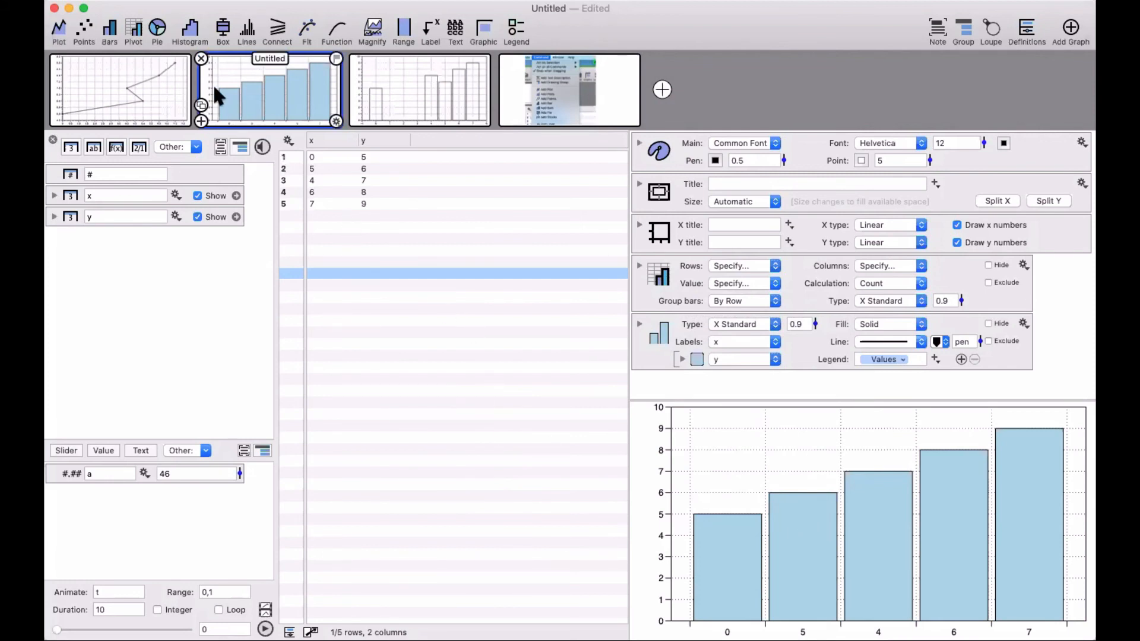
Step: Open the online example that averages time series data over hours, days and months
click(131, 0)
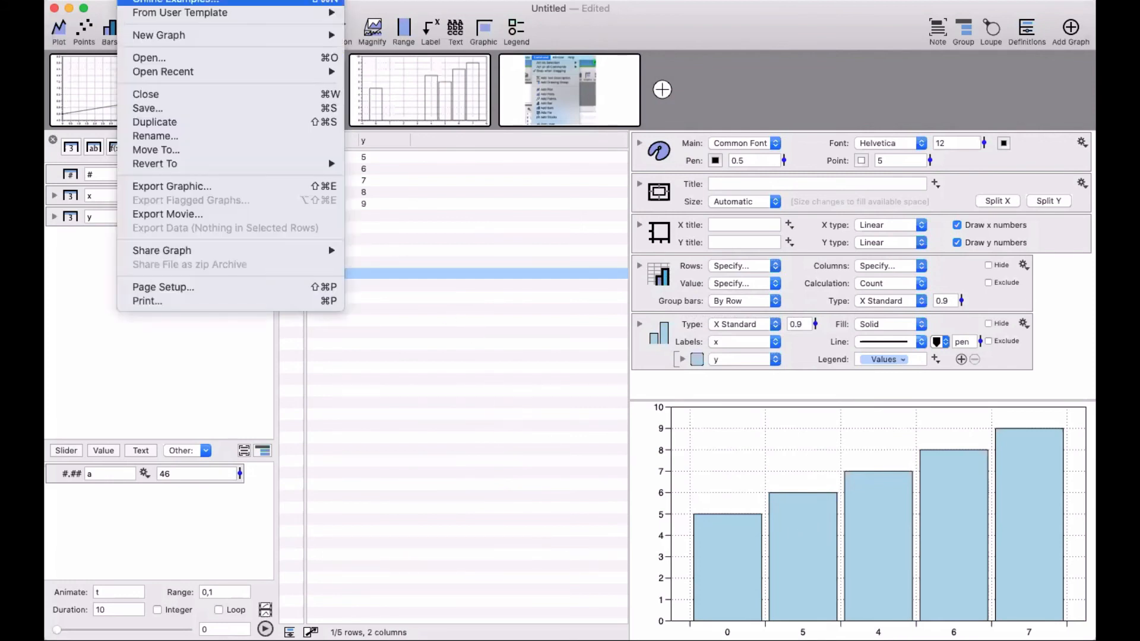
click(176, 1)
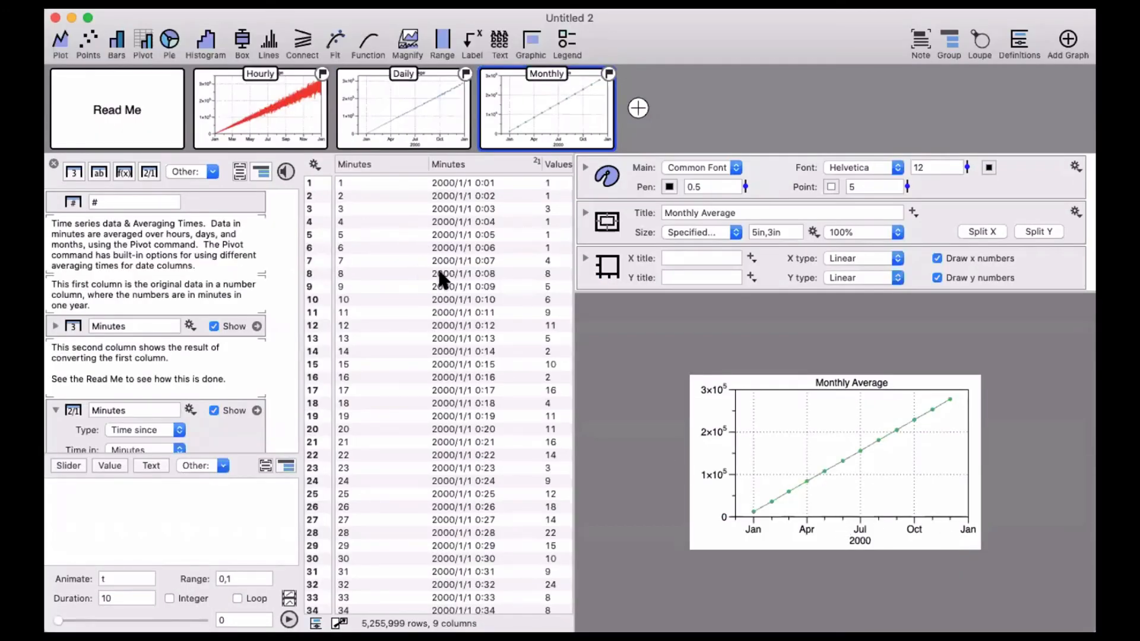
Step: Examine the example's data columns, from Minutes and Values to the Hourly and Daily averages, widening the data table
click(372, 164)
scroll(400, 488, down, 15)
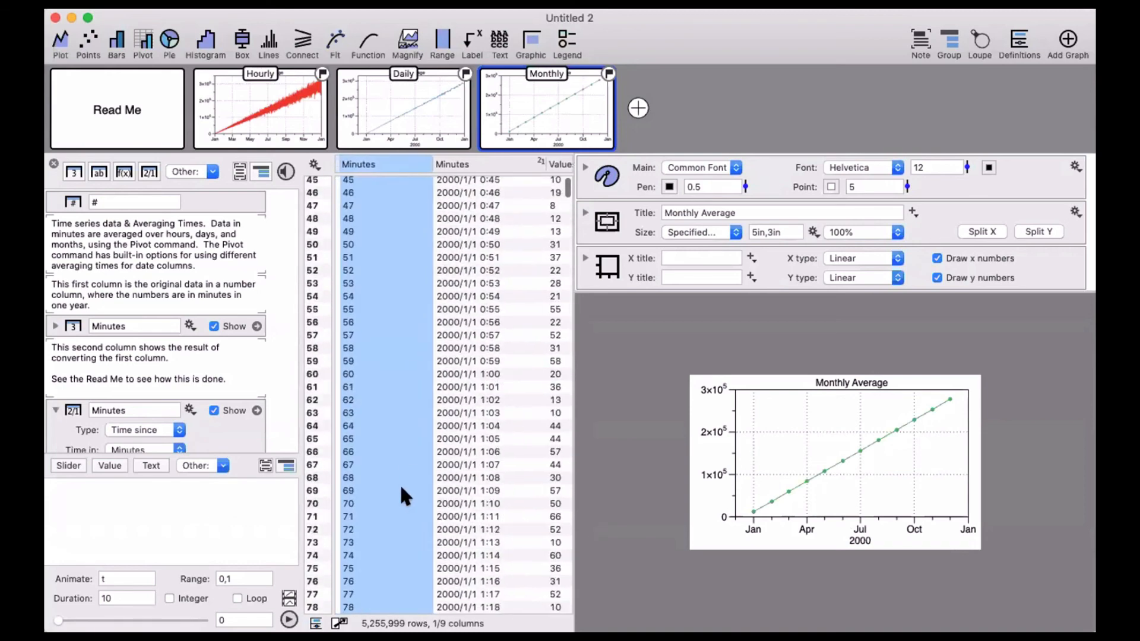
scroll(401, 489, up, 15)
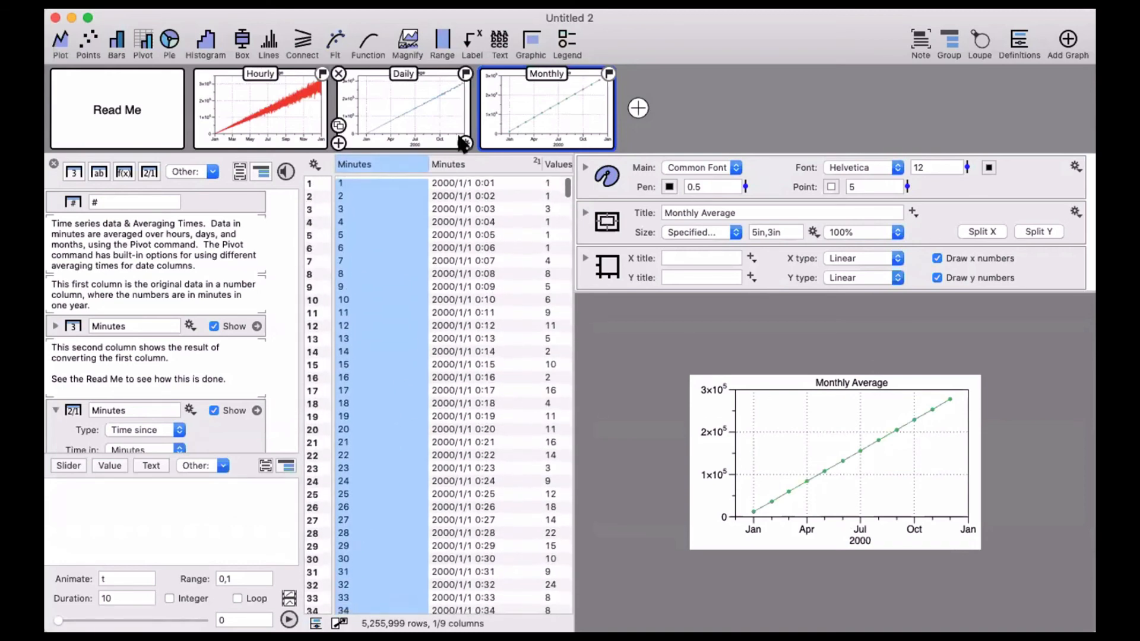
click(464, 159)
scroll(451, 178, right, 6)
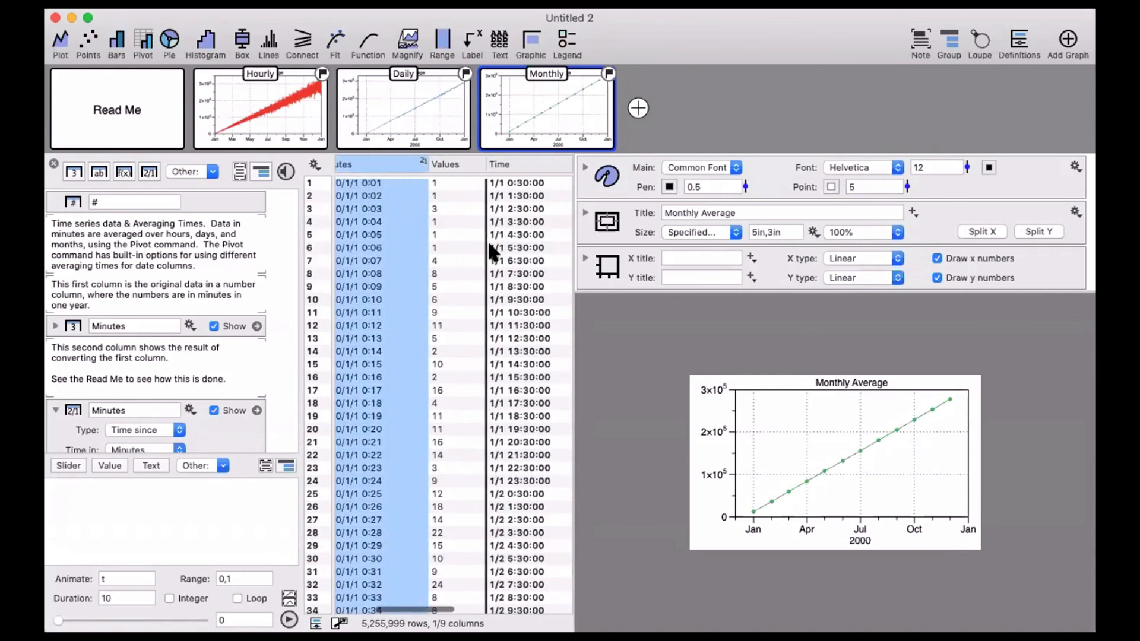
scroll(496, 318, right, 10)
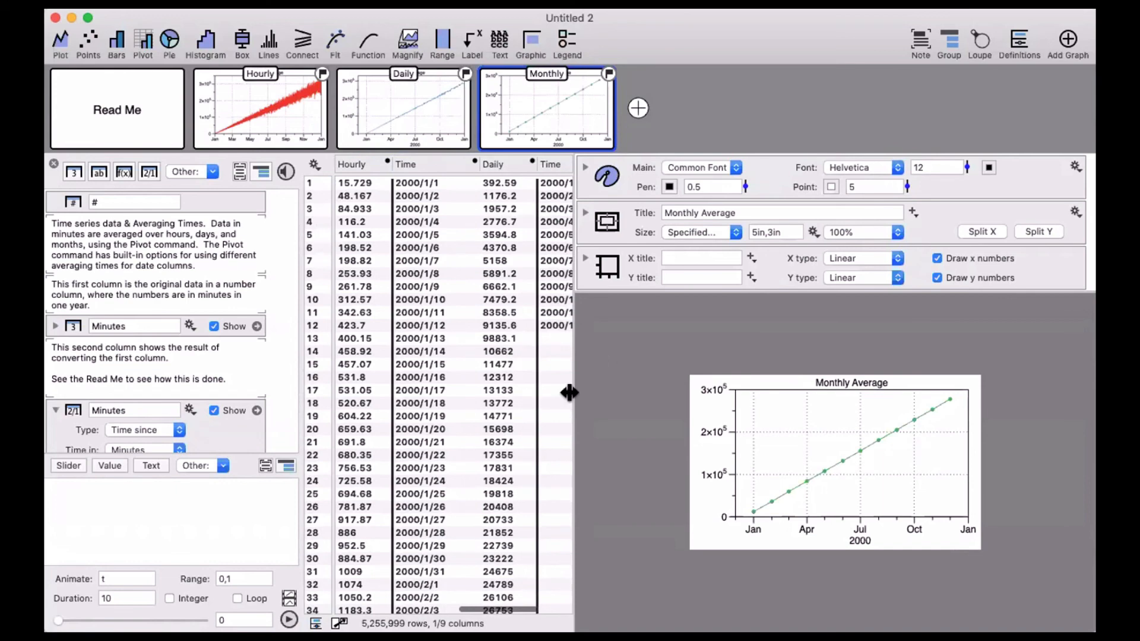
drag(570, 392, 738, 391)
scroll(472, 403, left, 6)
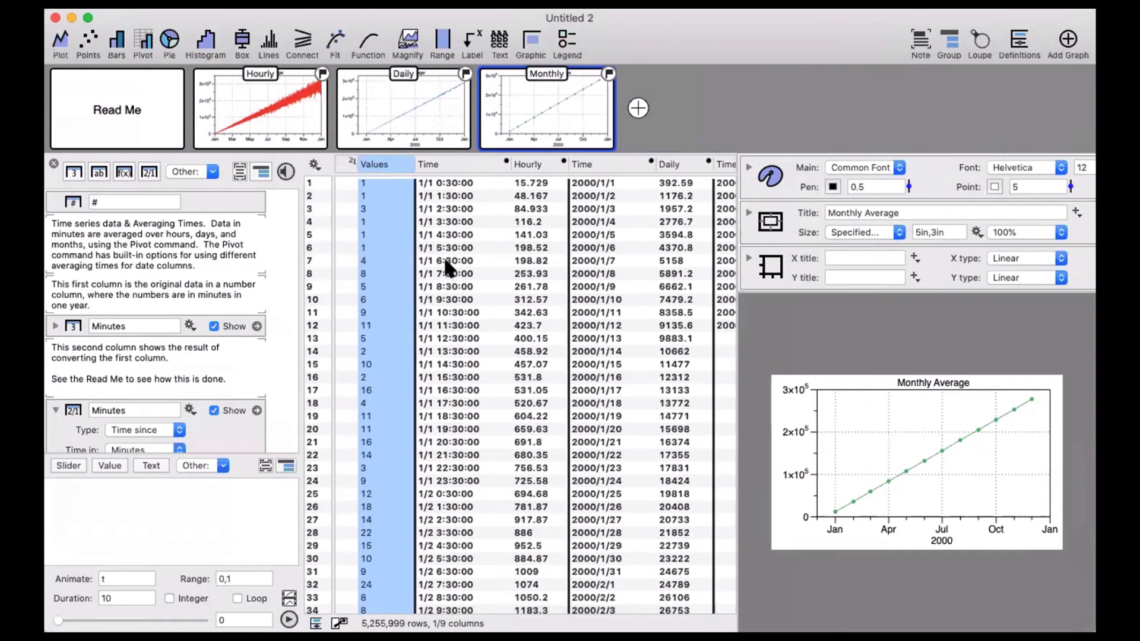
Step: View the Hourly, Daily and Monthly average graphs in turn, narrowing the data table to give the graph more room
click(261, 113)
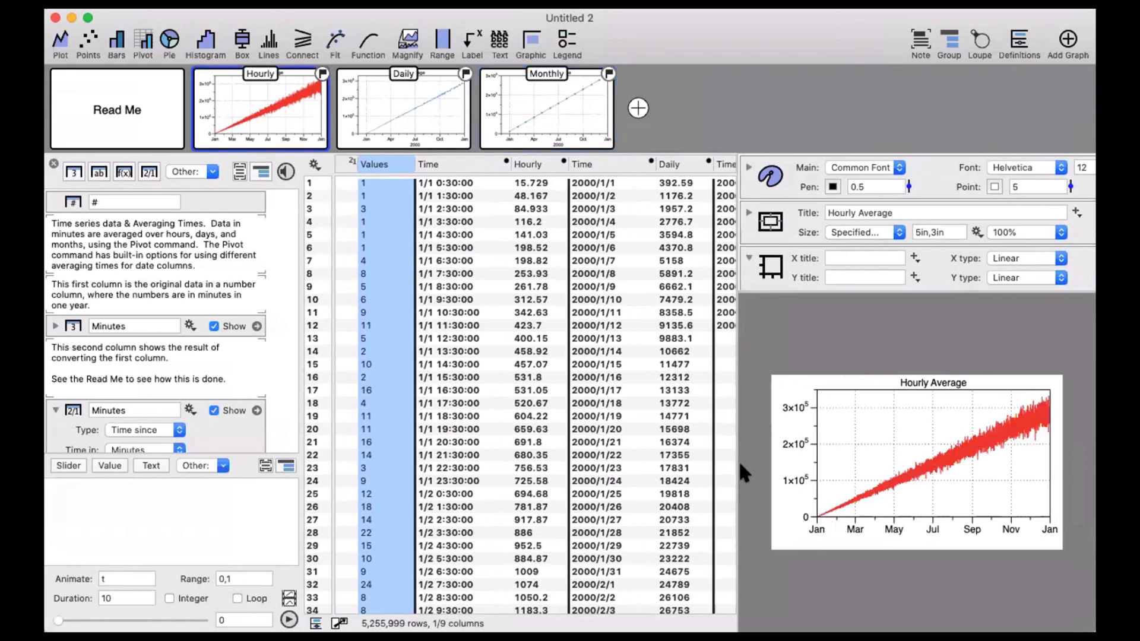
drag(737, 468, 633, 474)
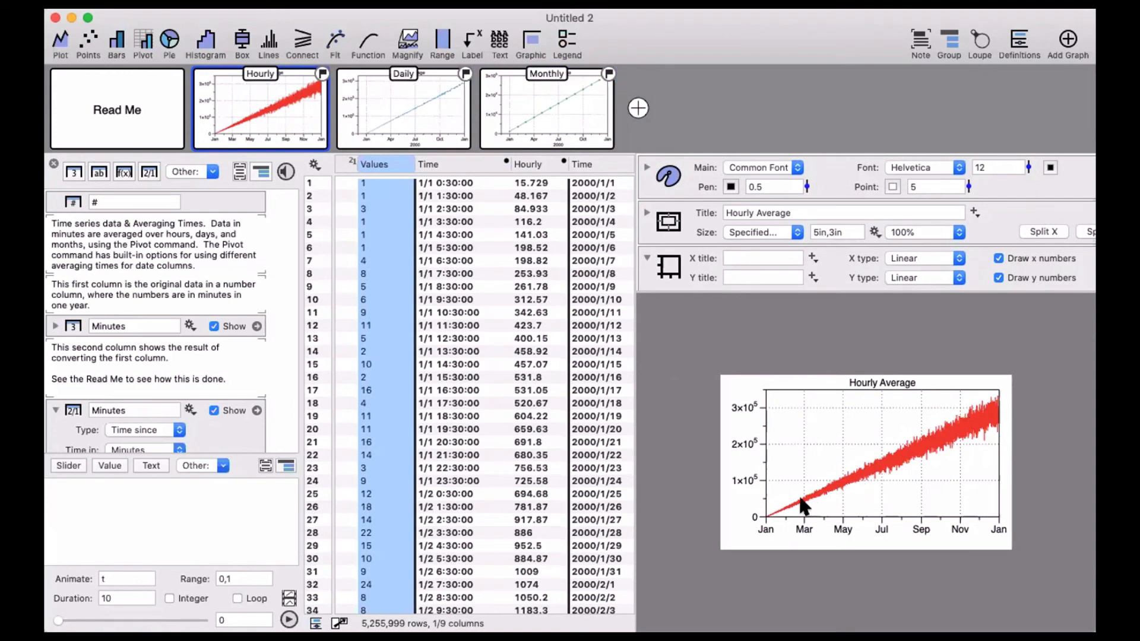
click(402, 111)
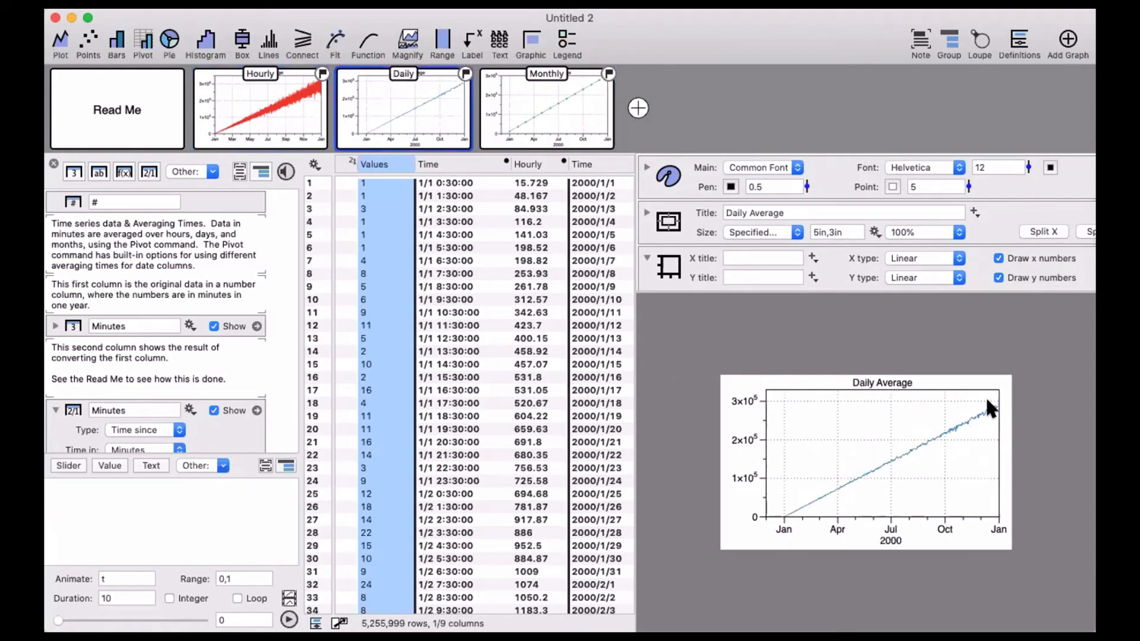
click(557, 114)
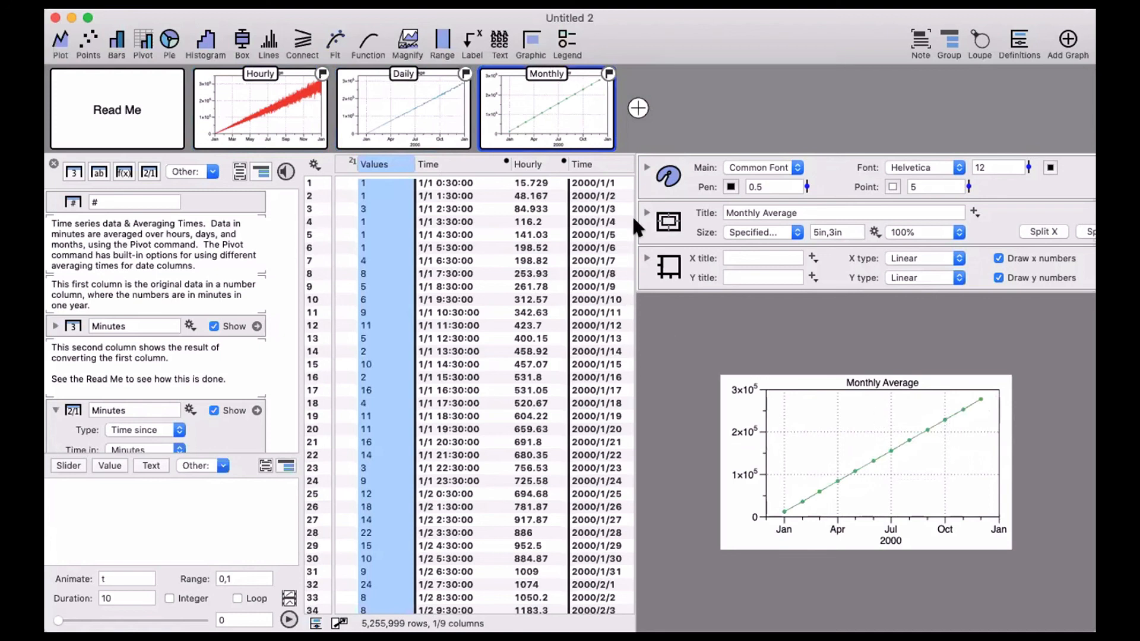
Step: Examine the Monthly graph's Pivot command and the source columns for its rows and value
scroll(671, 237, down, 2)
scroll(671, 237, down, 3)
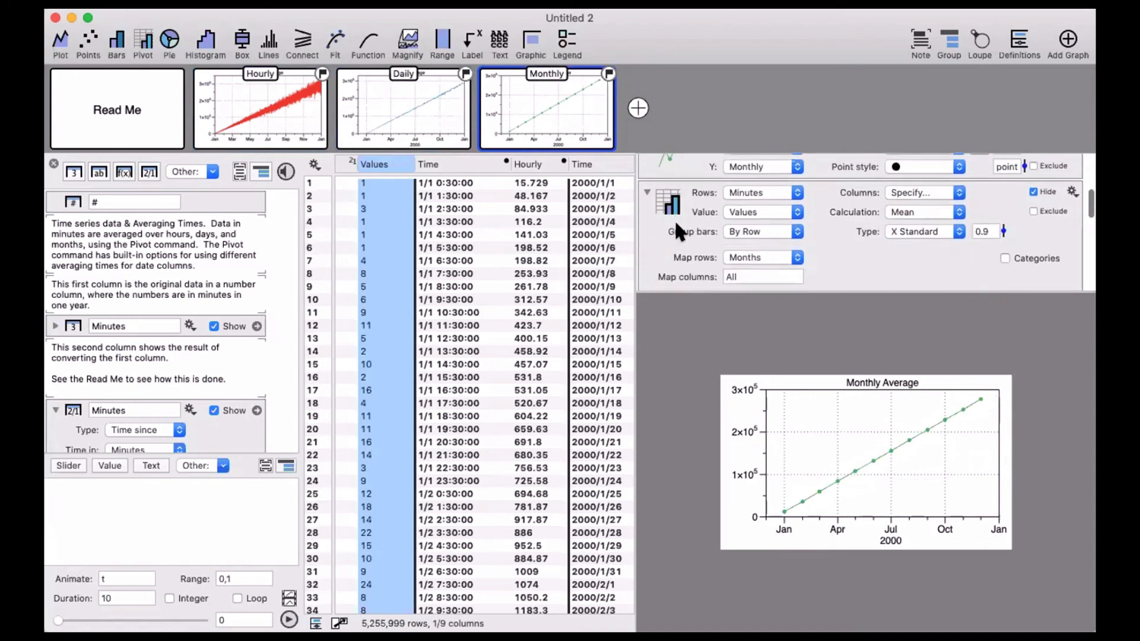
click(675, 219)
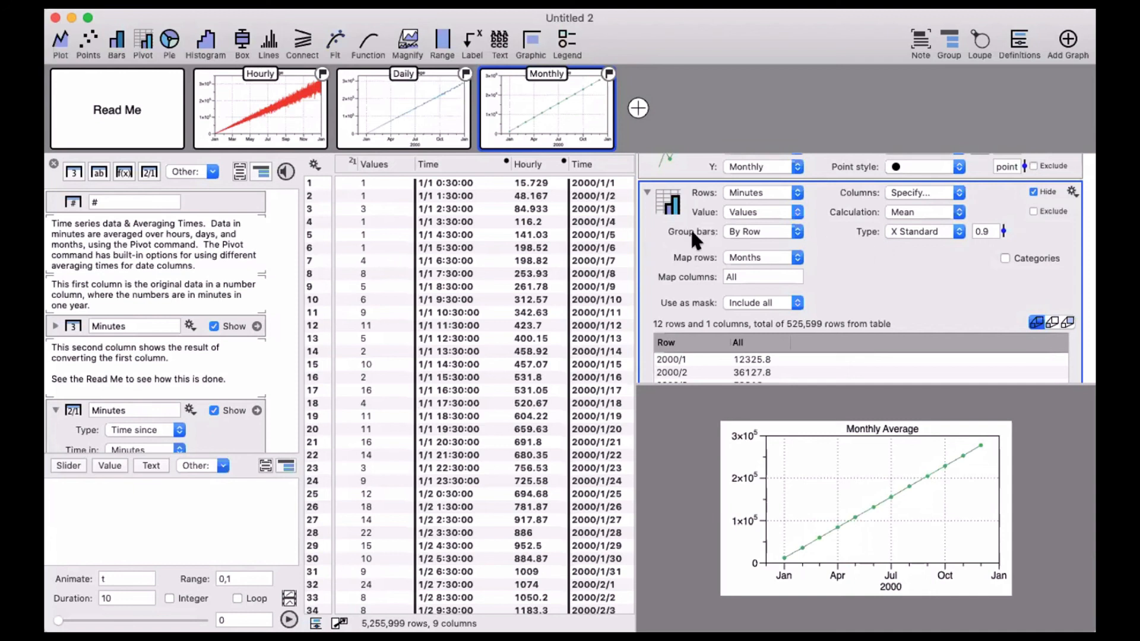
click(748, 194)
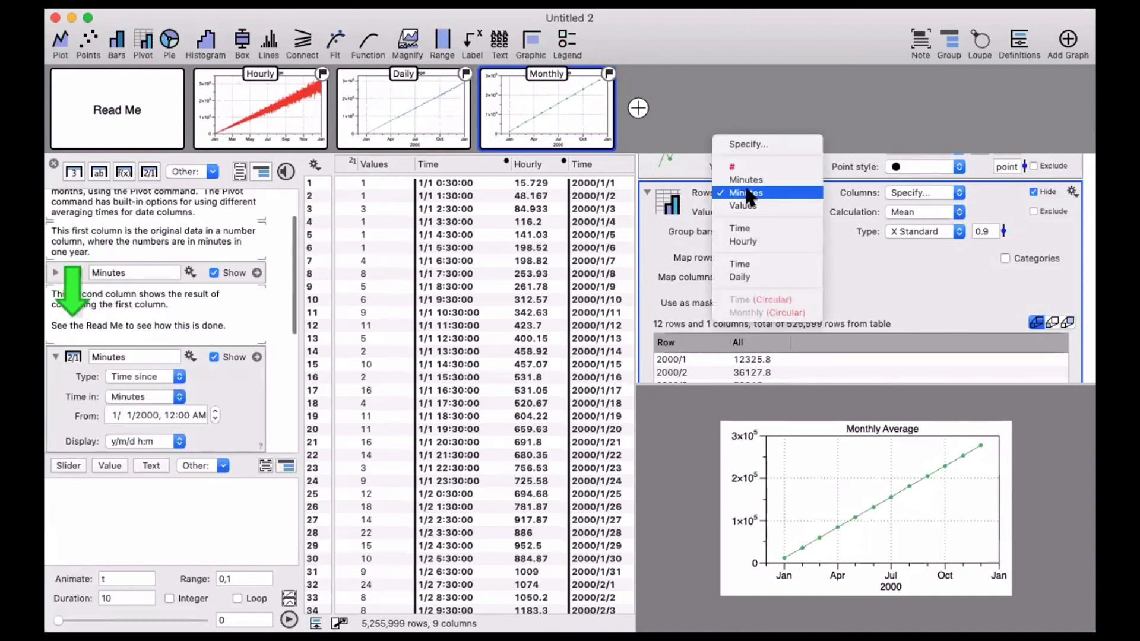
click(746, 190)
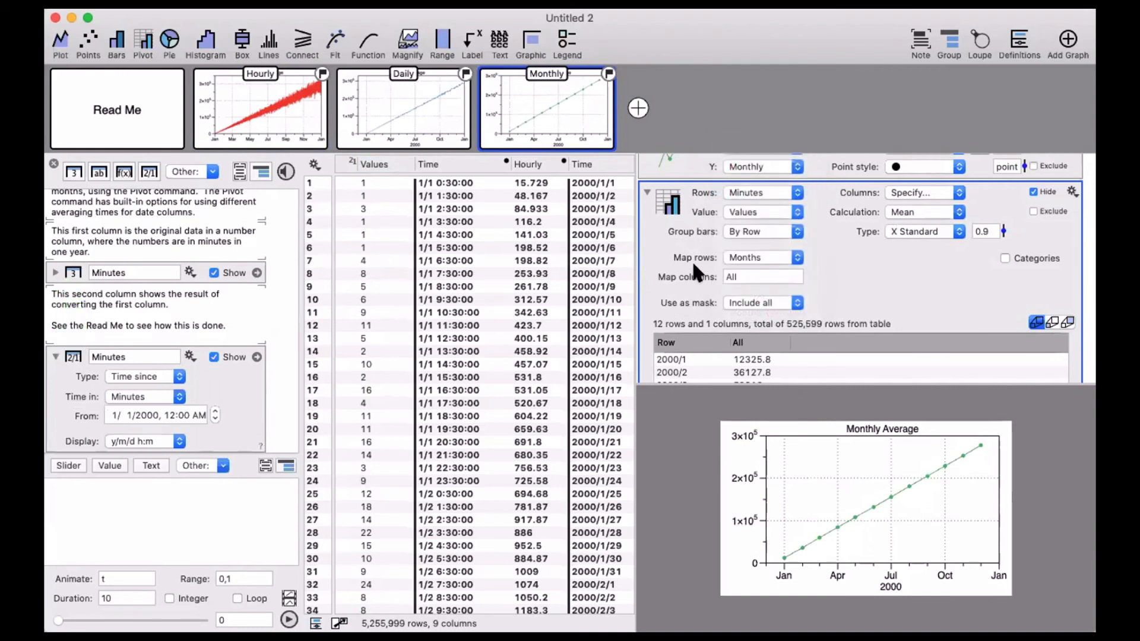
scroll(695, 253, up, 2)
scroll(695, 253, up, 1)
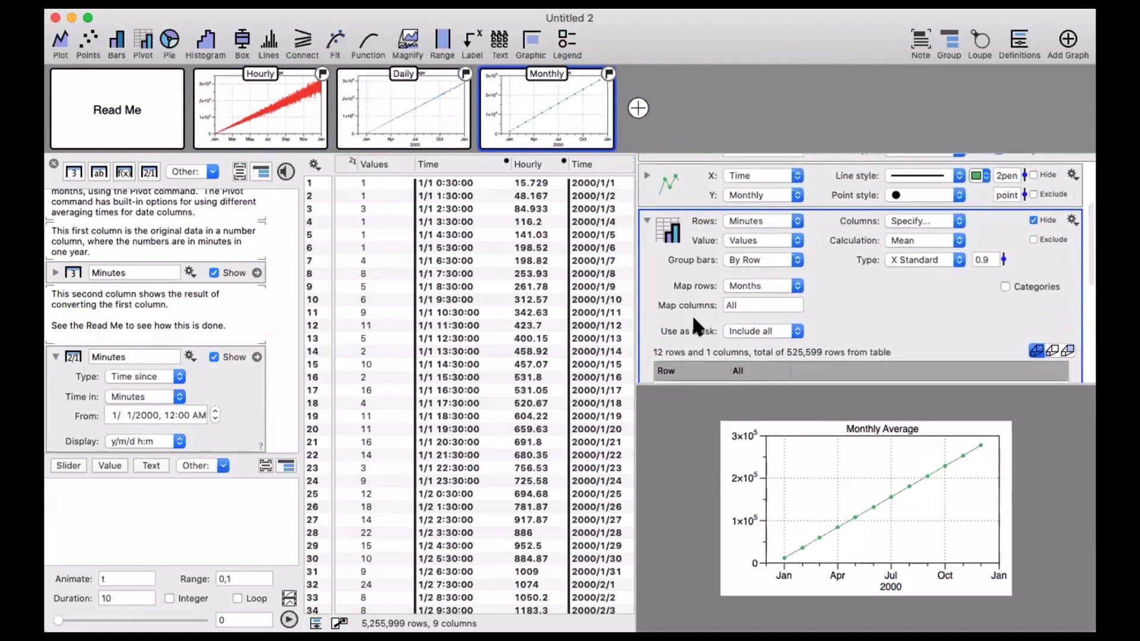
click(754, 237)
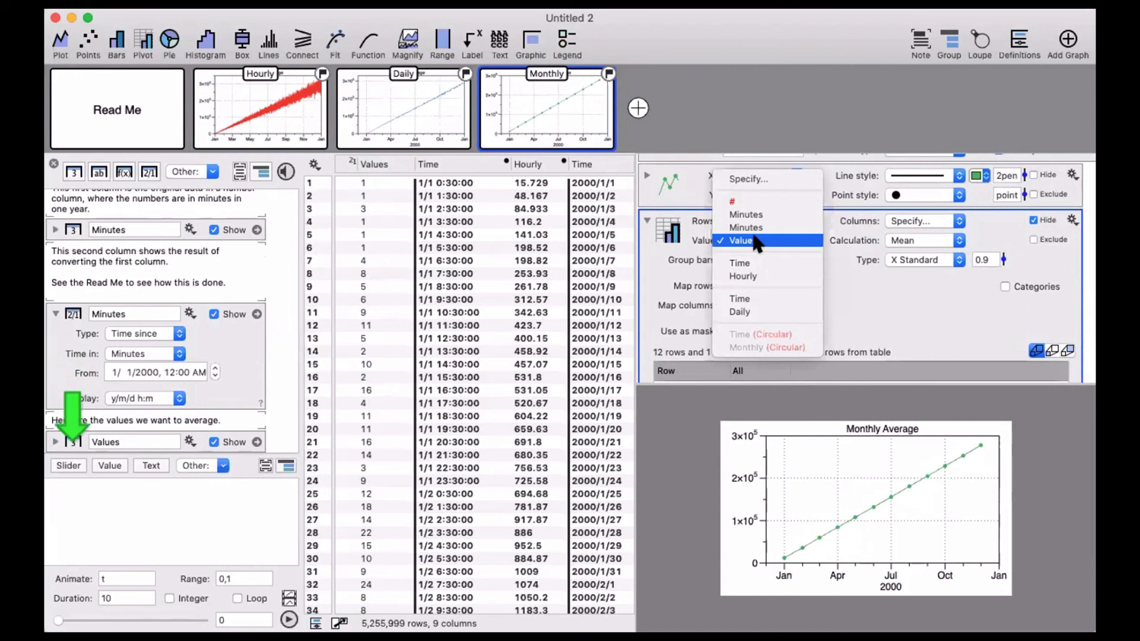
click(755, 241)
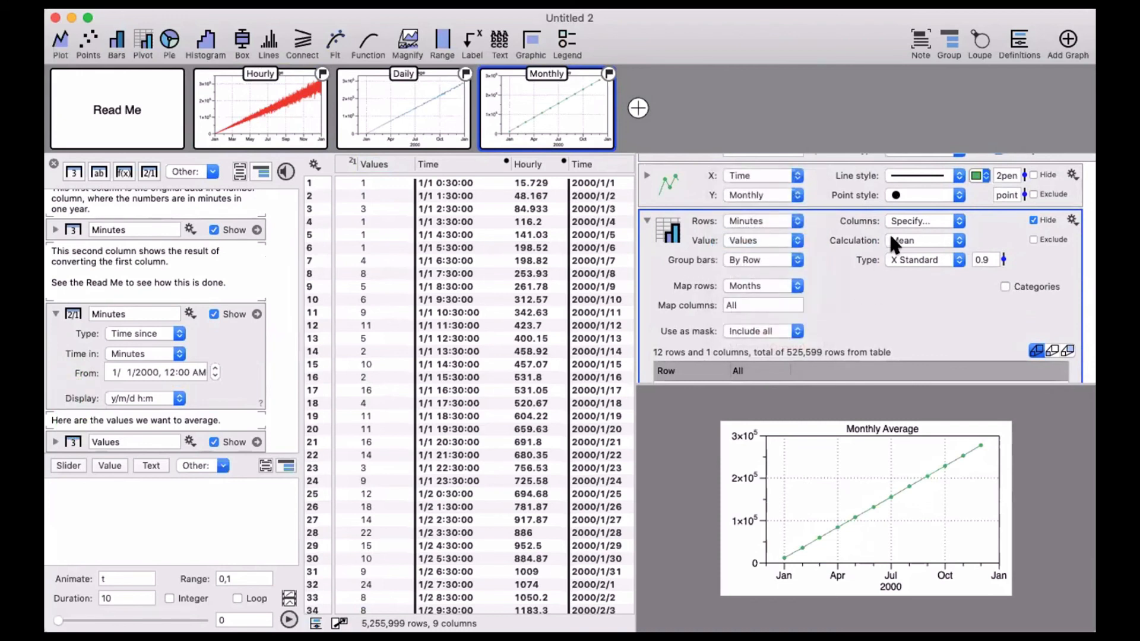
Step: Try mapping the Monthly graph's Pivot rows by Quarters, Years and W (S-S) in turn
click(751, 288)
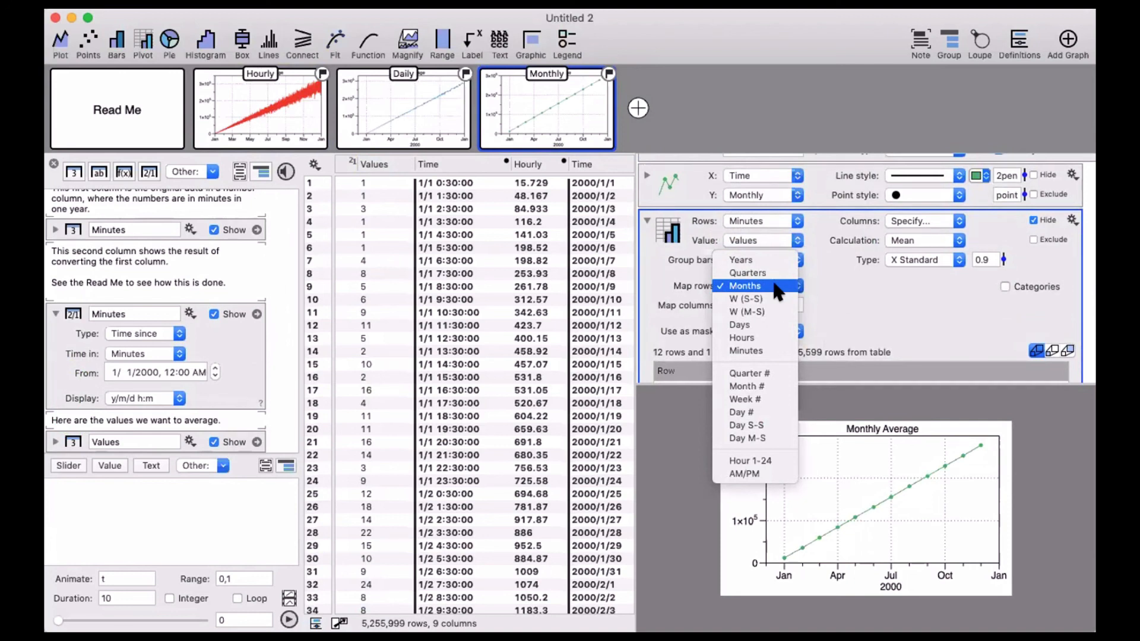
click(765, 273)
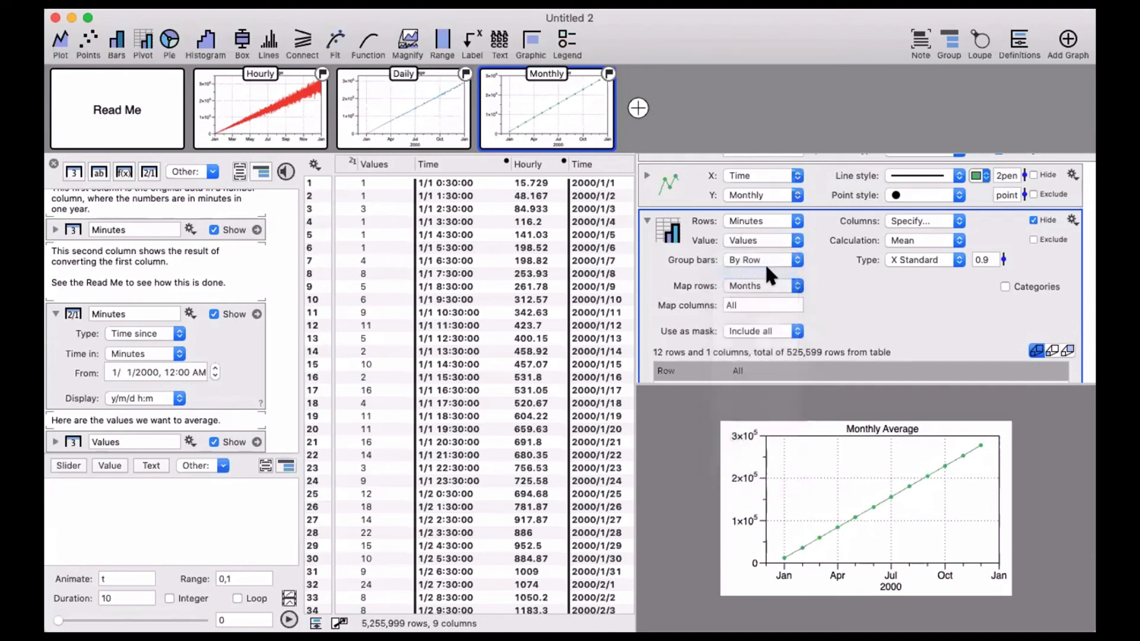
click(761, 279)
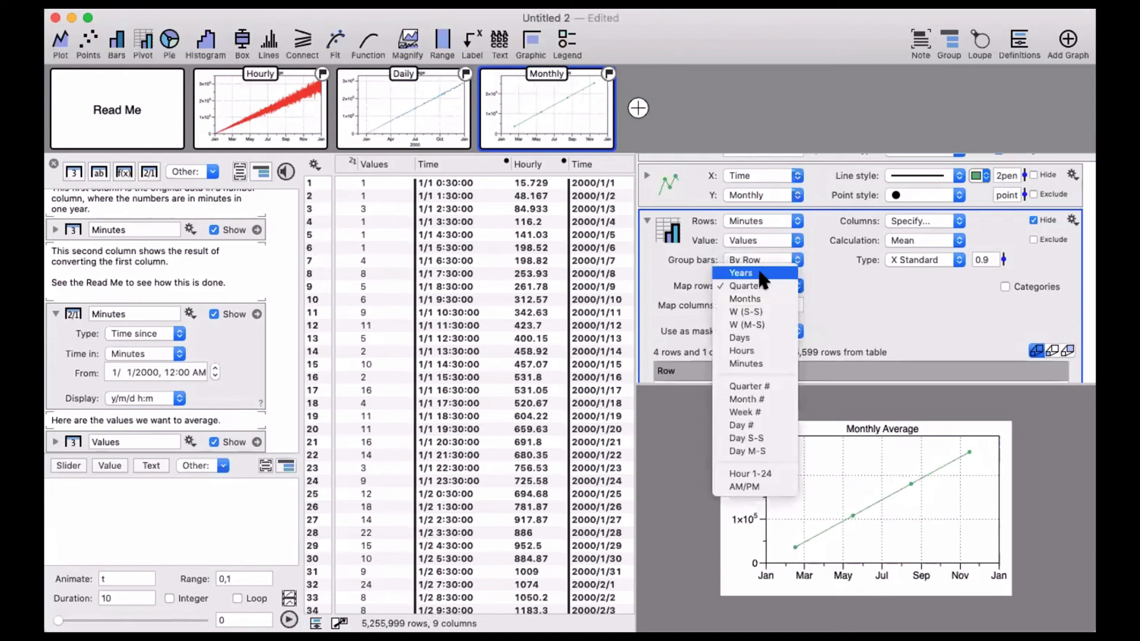
click(757, 268)
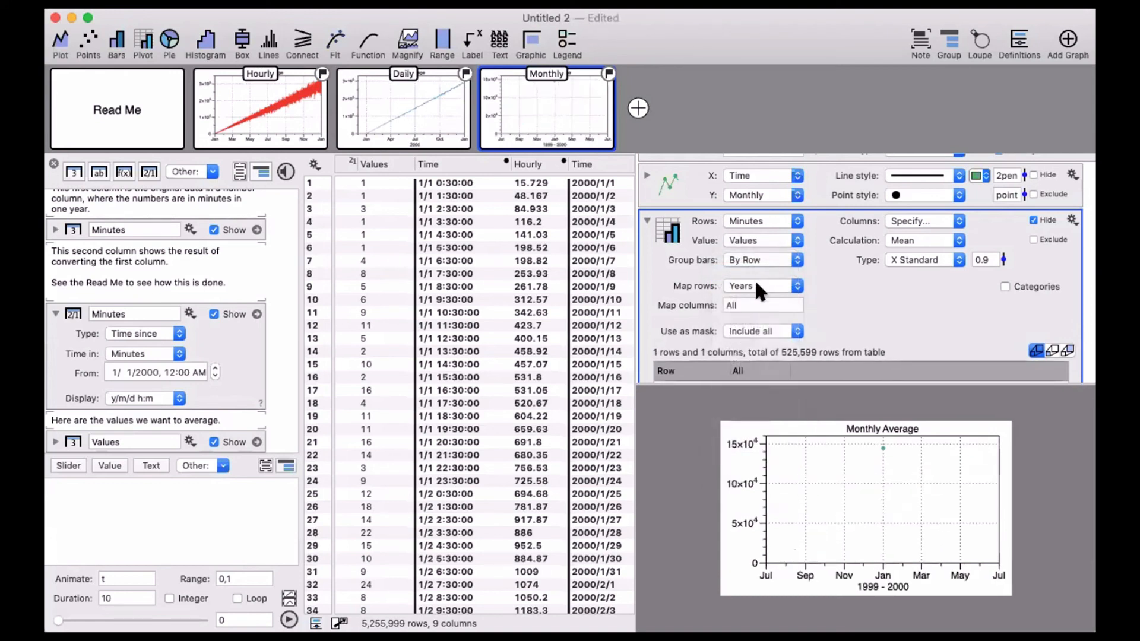
click(757, 285)
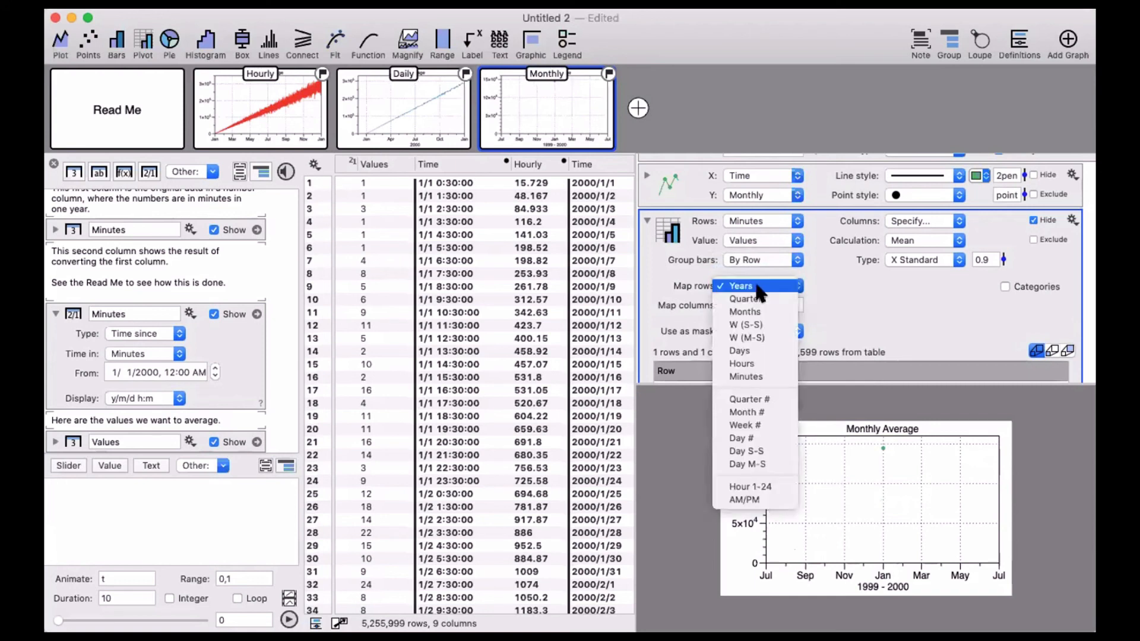
click(757, 326)
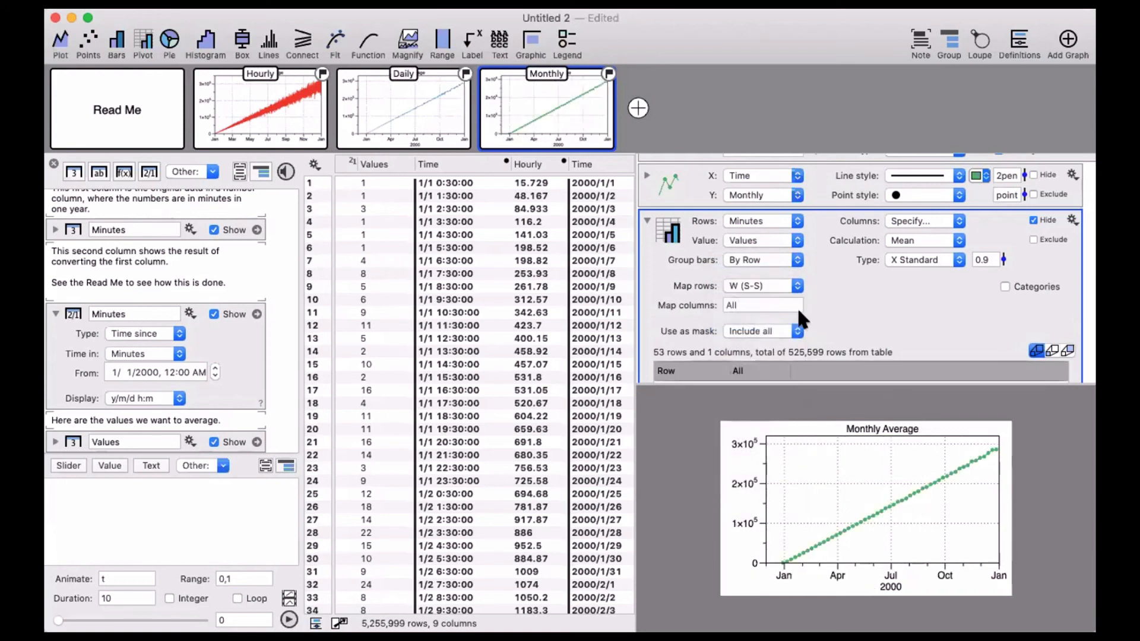
Step: Try mapping the Pivot rows by the numbered periods Month # and Quarter # in turn
click(752, 287)
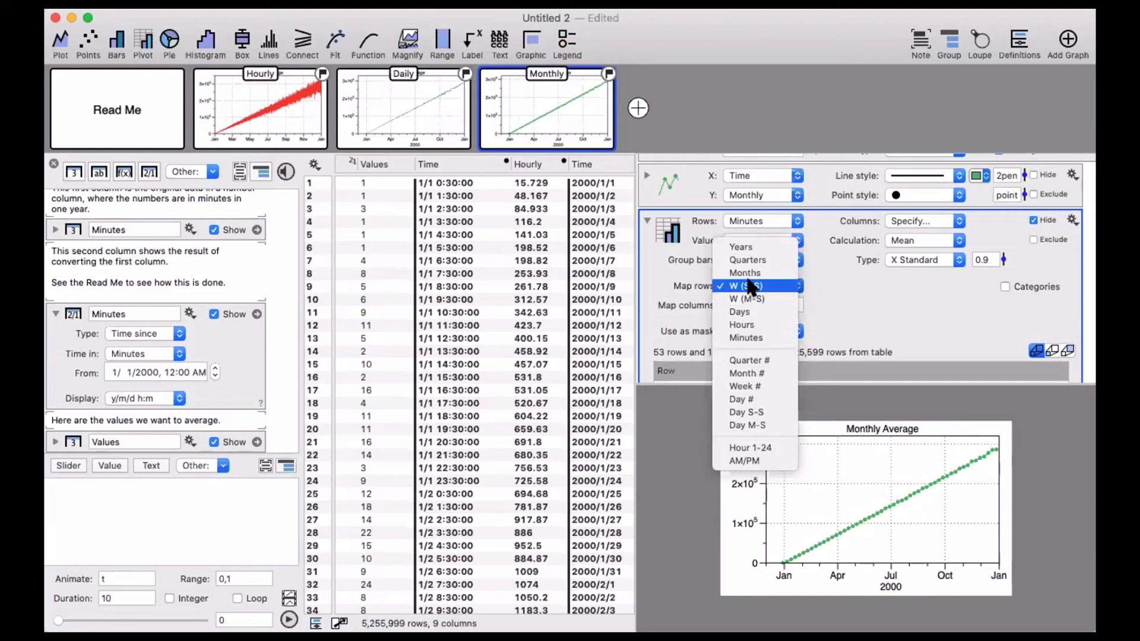
click(756, 376)
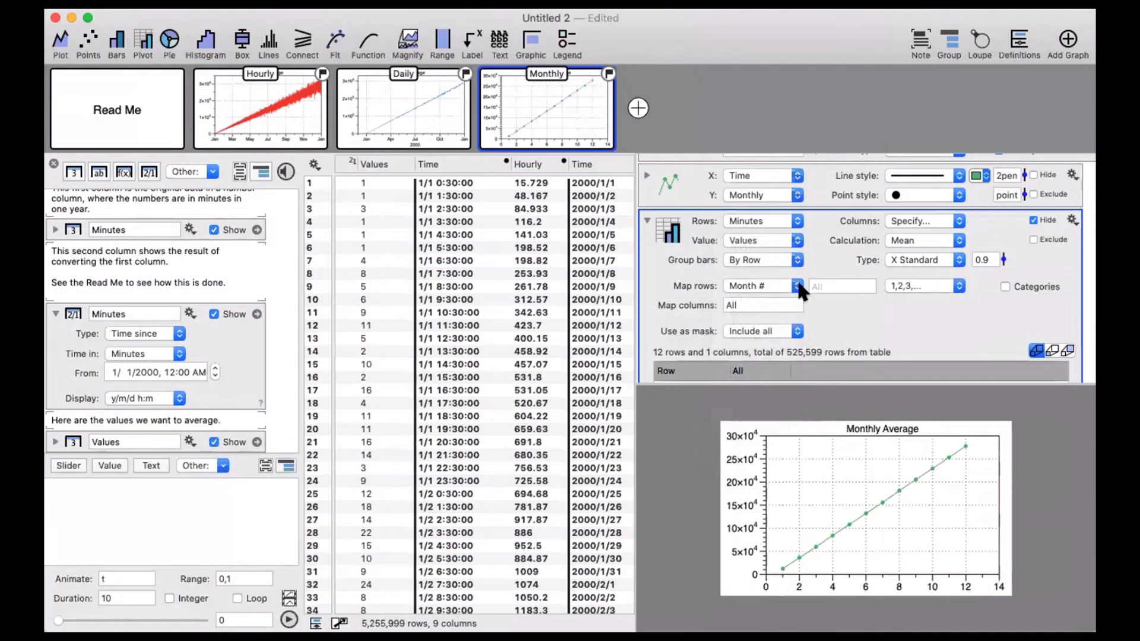
click(736, 288)
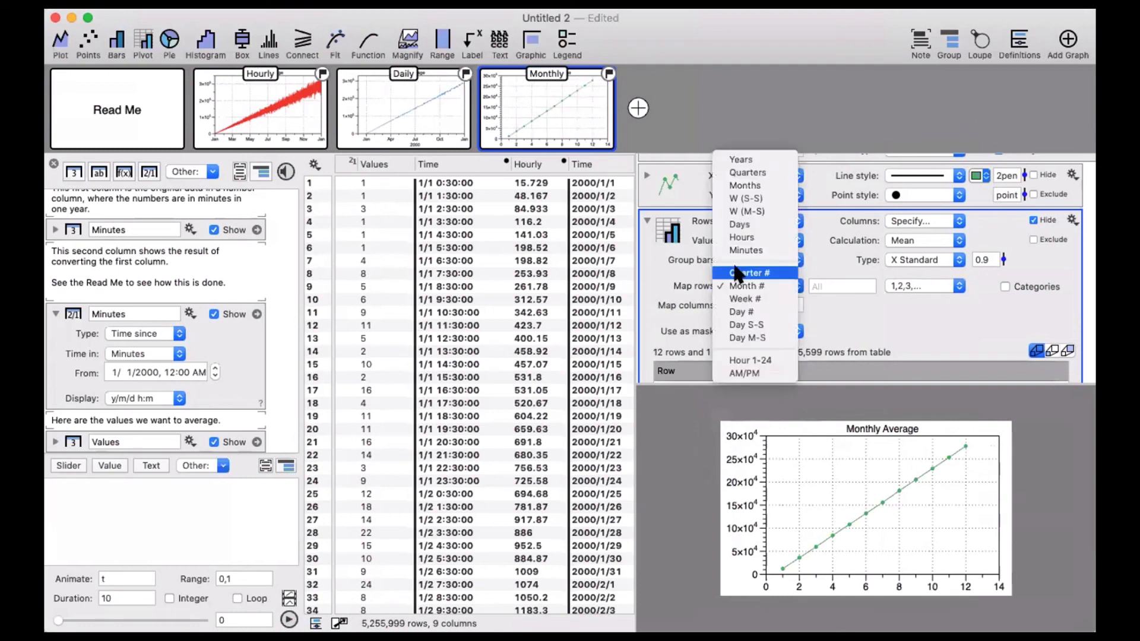
click(737, 273)
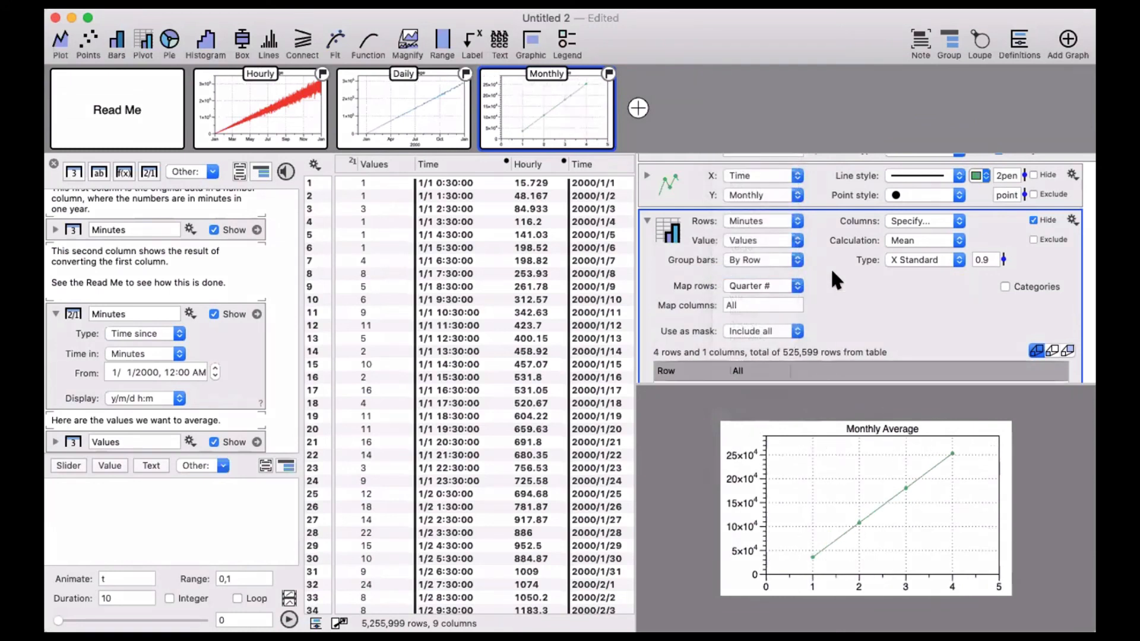
Step: Undo the last four row mapping changes and map the Pivot rows by Months
key(super+z)
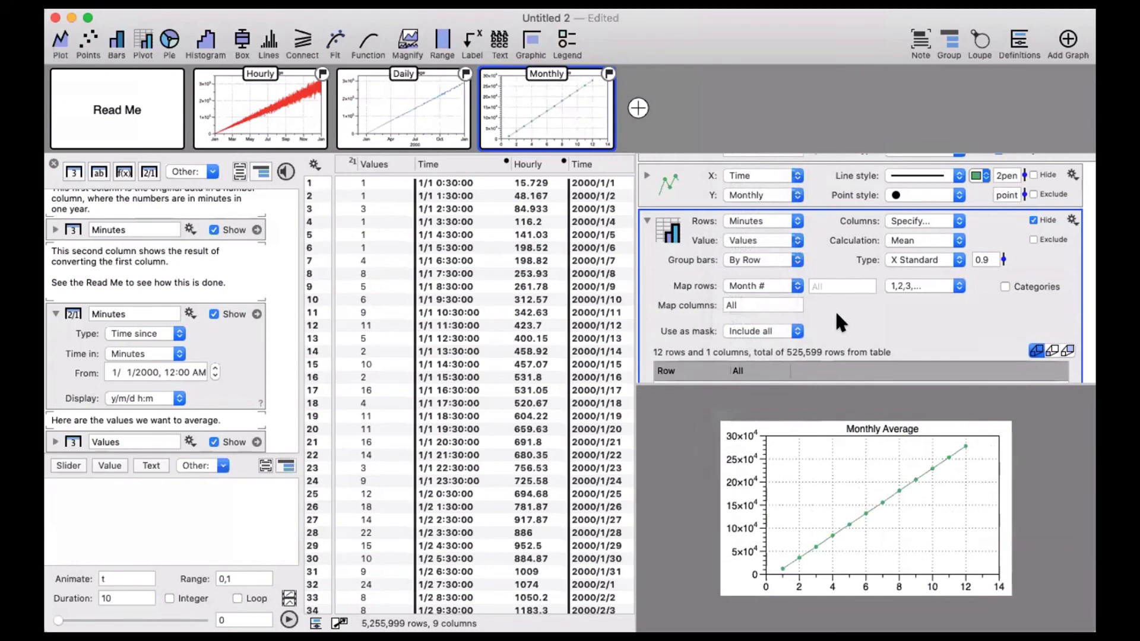
key(super+z)
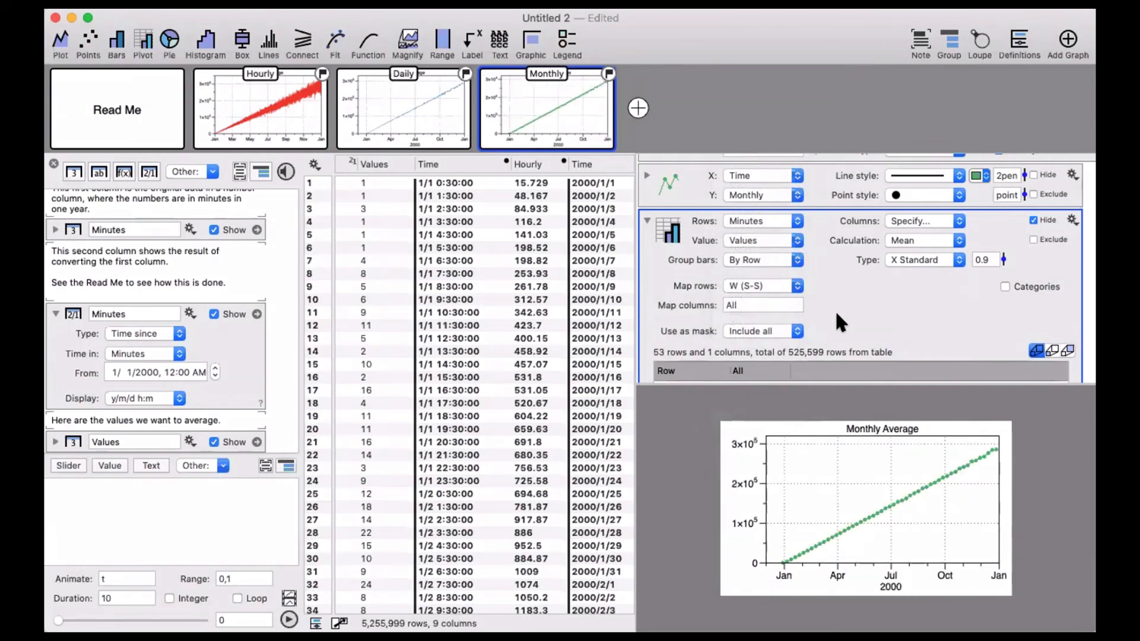
key(super+z)
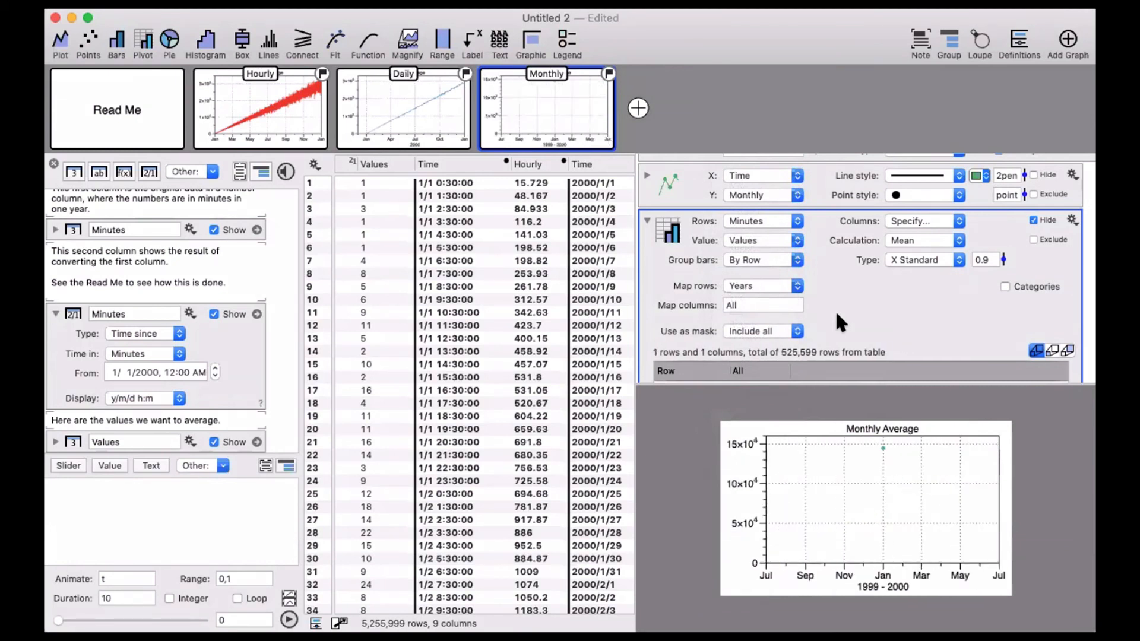
key(super+z)
click(764, 288)
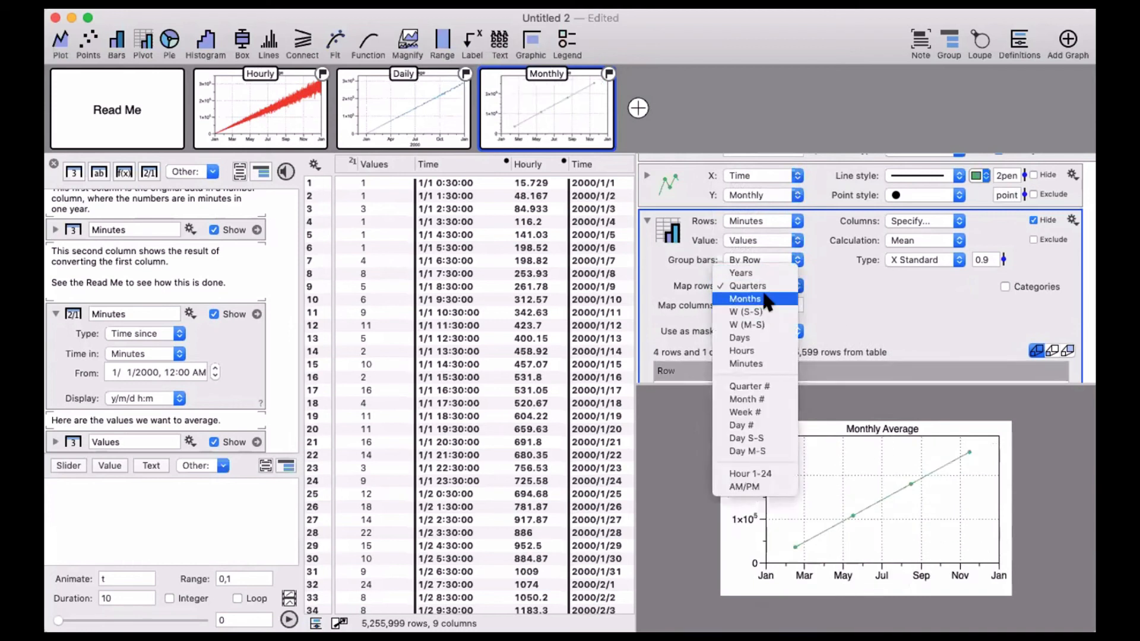
click(766, 300)
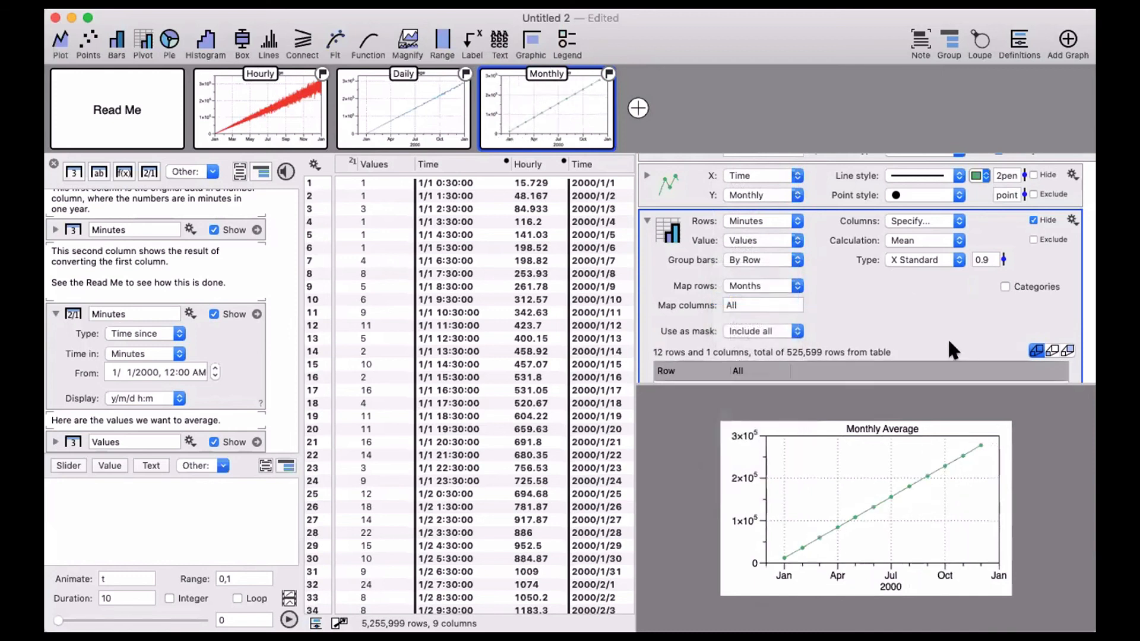
Step: Review the Pivot's monthly averages and the available row mapping options, and collapse the Pivot command's details
scroll(872, 303, down, 2)
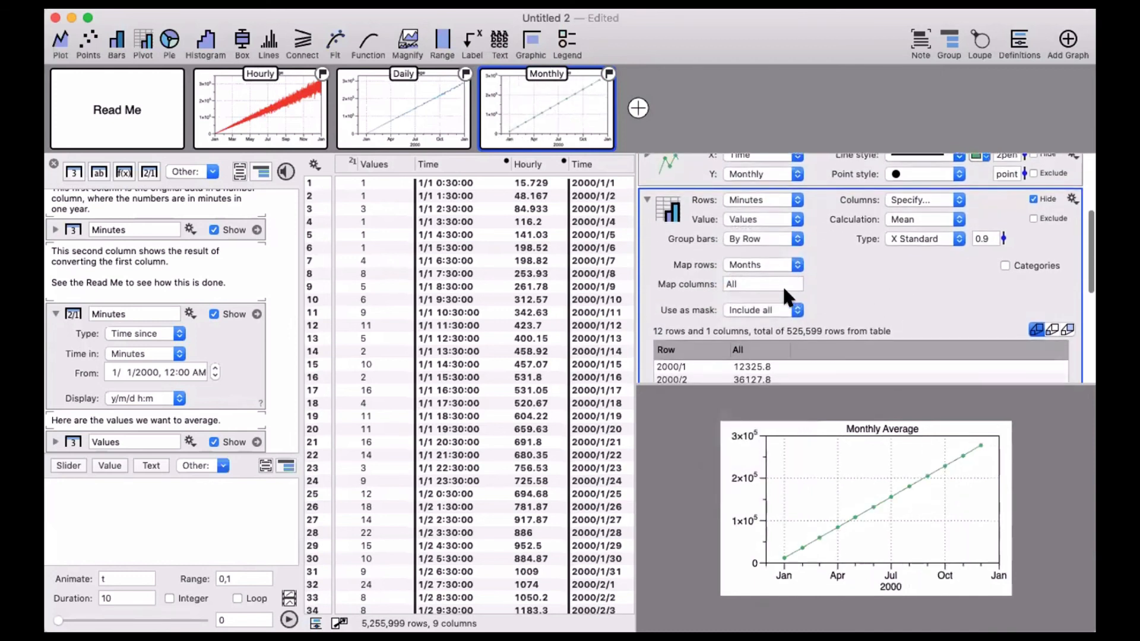
mouse_move(765, 263)
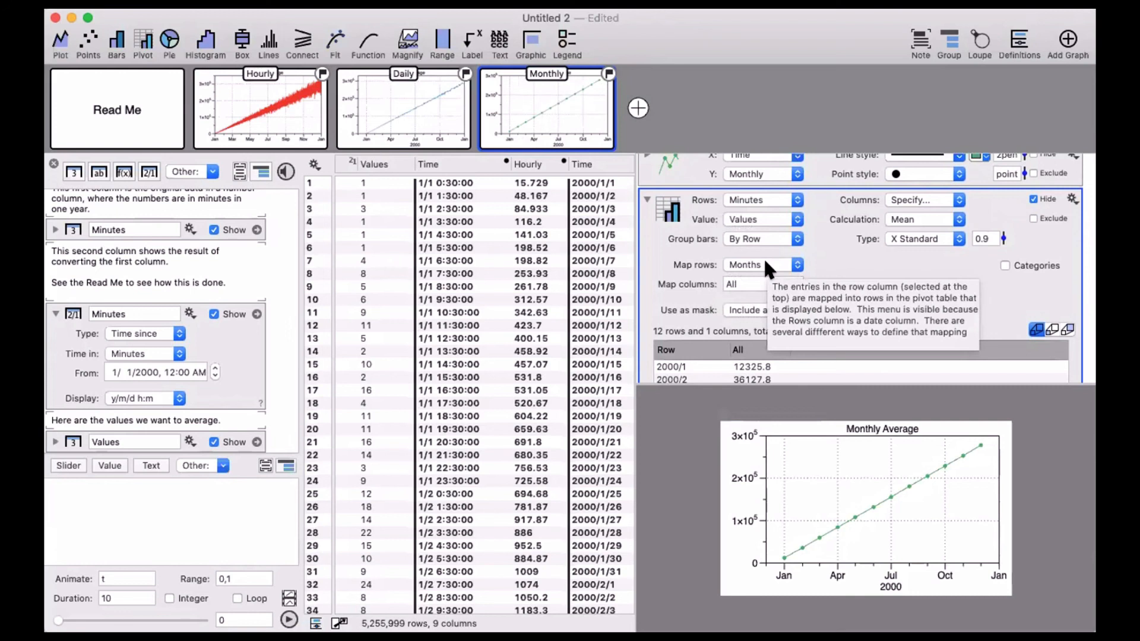
click(768, 266)
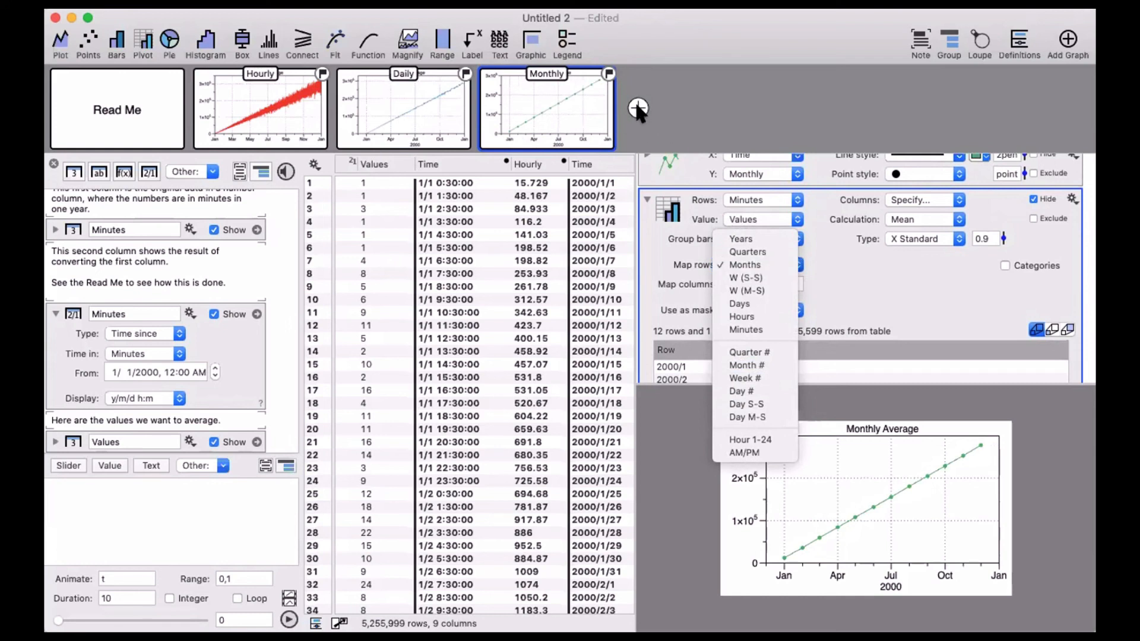
click(863, 259)
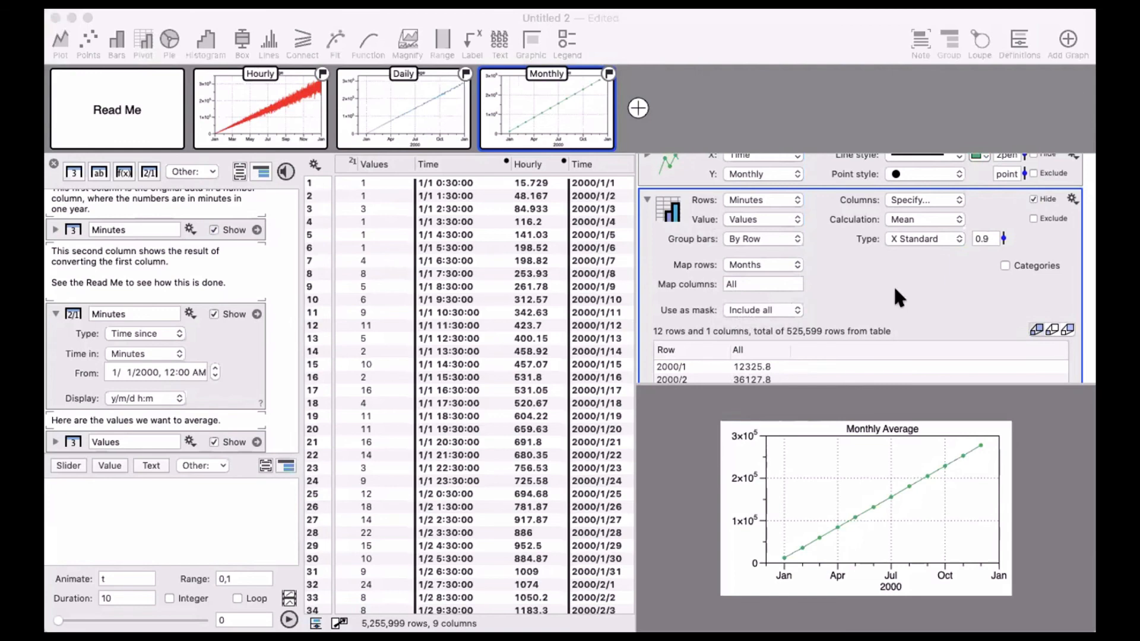
click(645, 199)
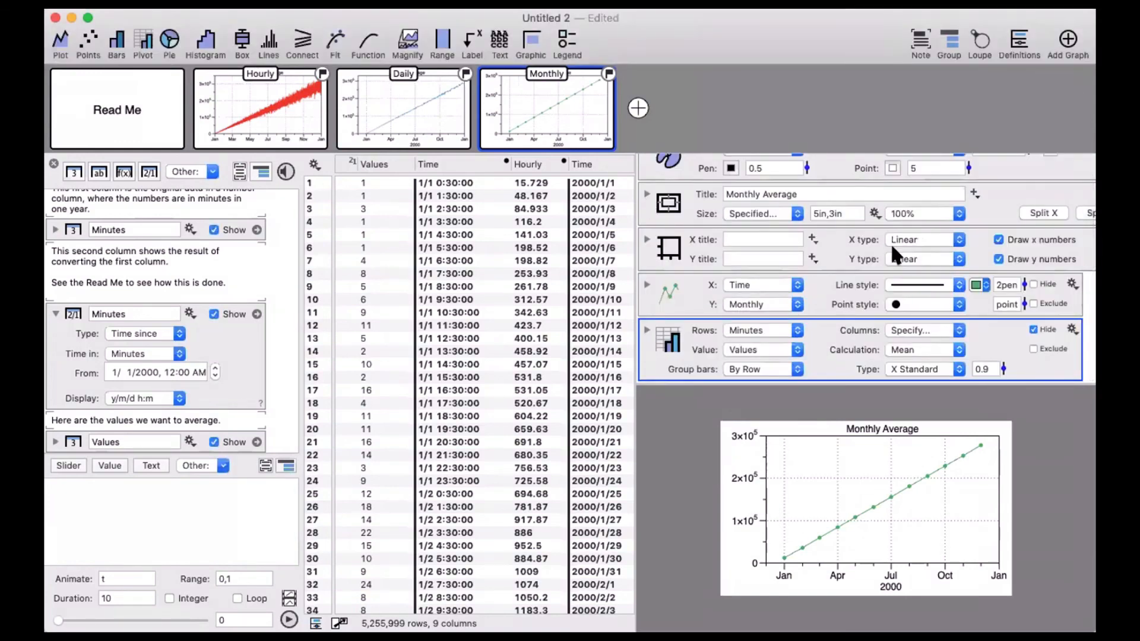